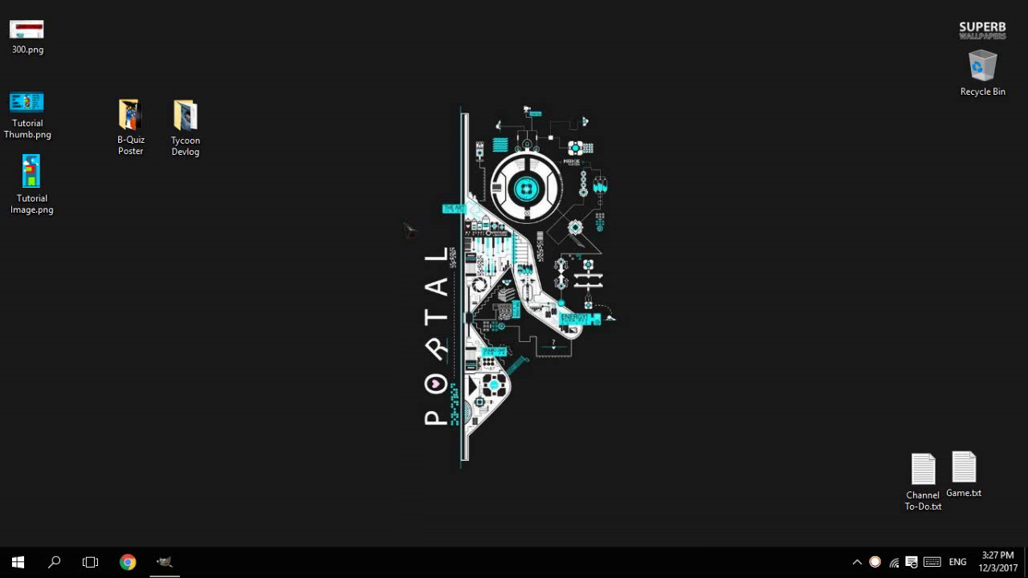
# - Switch from the image editor to the desktop and open Tutorial Thumb.png in Picasa Photo Viewer
pyautogui.click(170, 562)
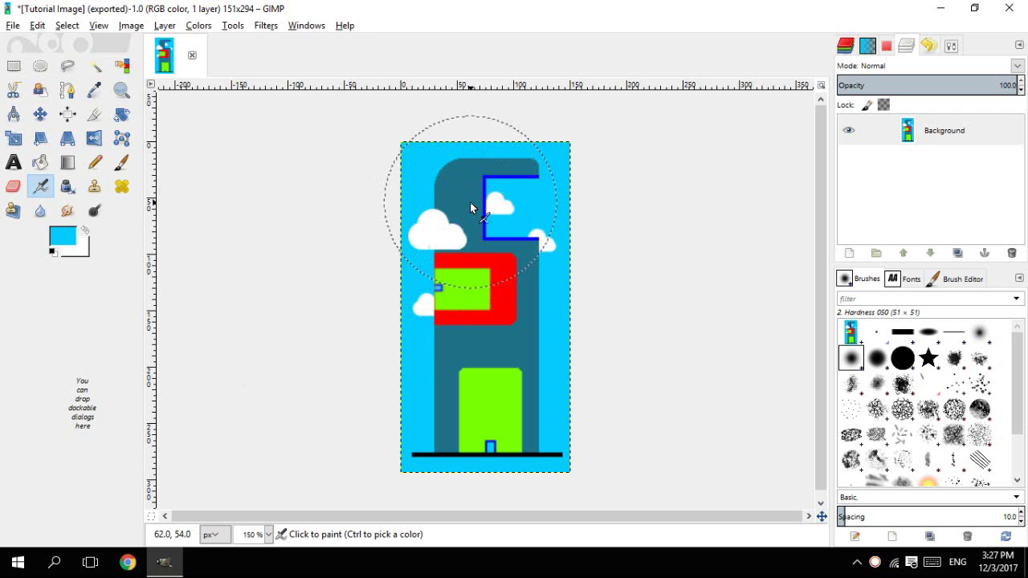
pyautogui.hotkey('alt', 'Tab')
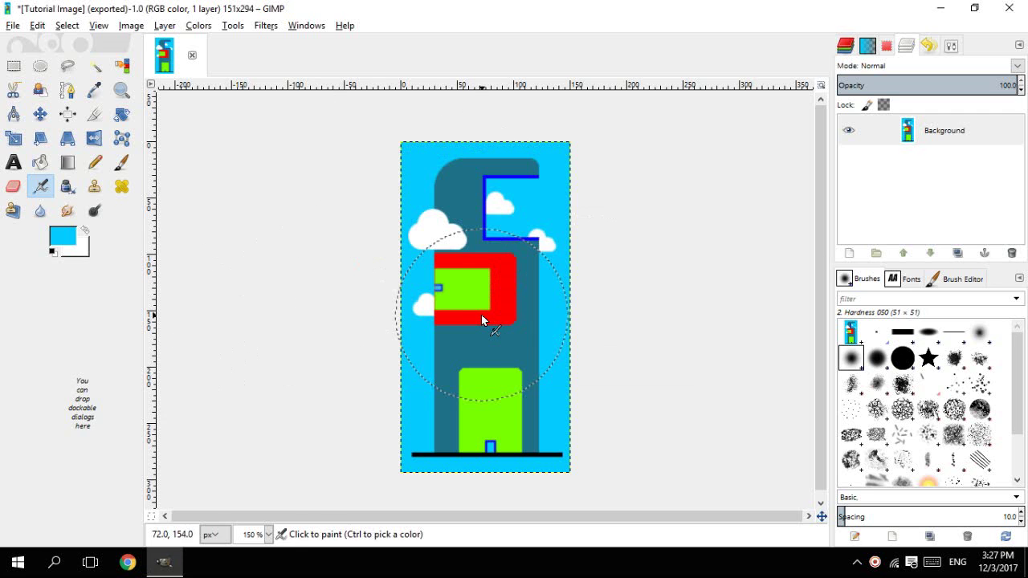
pyautogui.press('super+d')
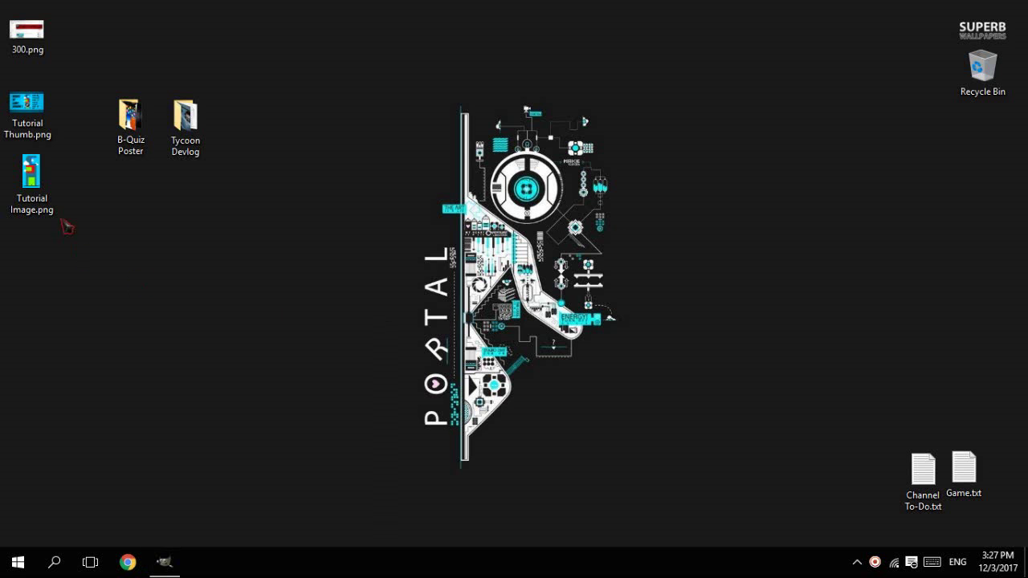
pyautogui.doubleClick(26, 112)
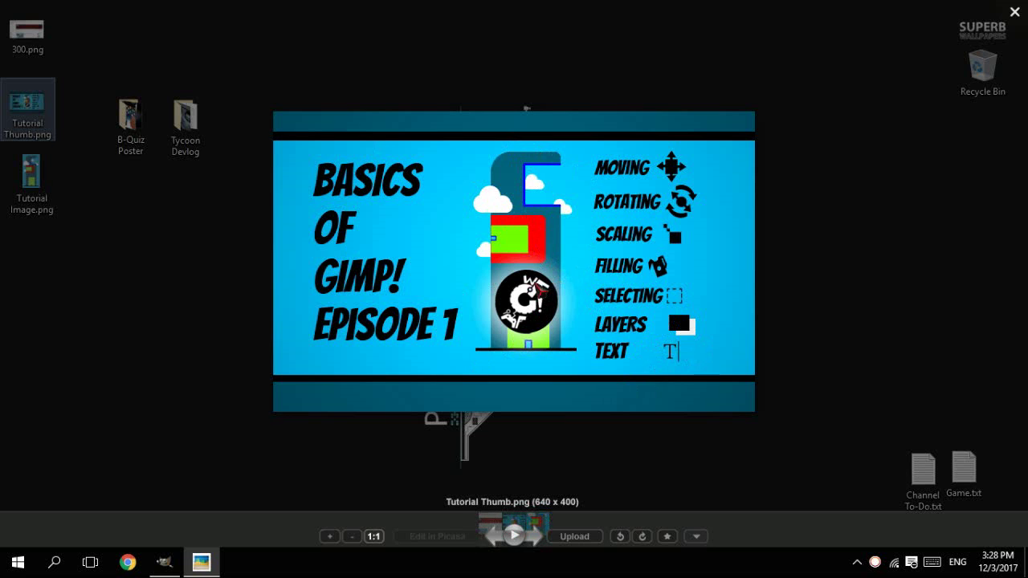
# - Return to GIMP and turn Single-Window Mode off, then back on
pyautogui.hotkey('alt', 'Tab')
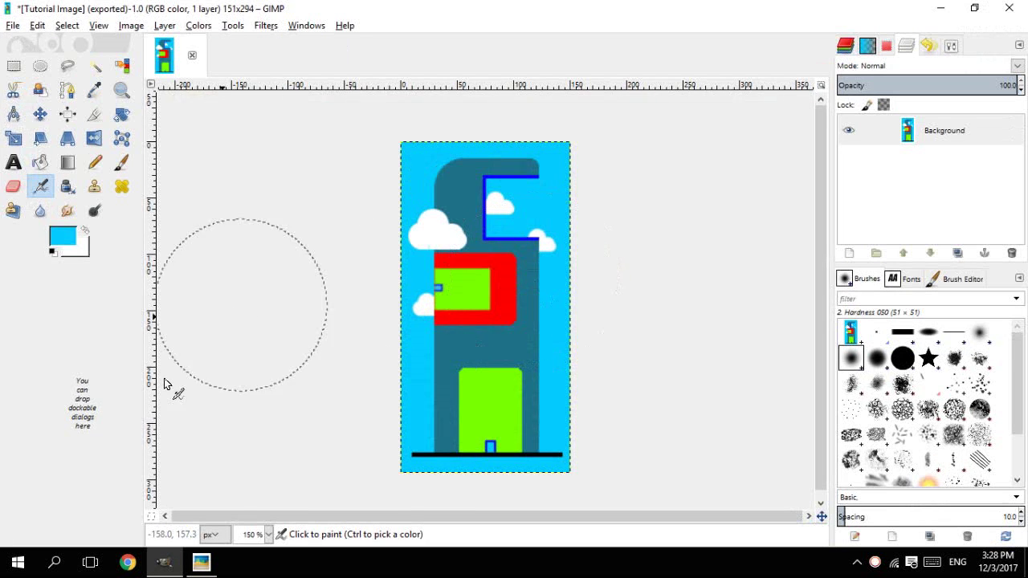
pyautogui.press('ctrl')
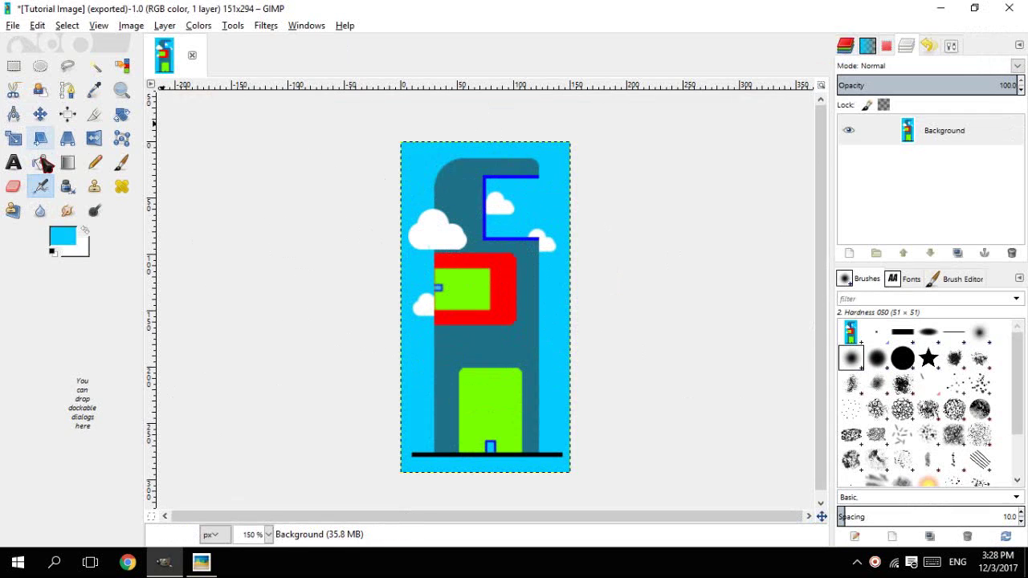
pyautogui.click(298, 27)
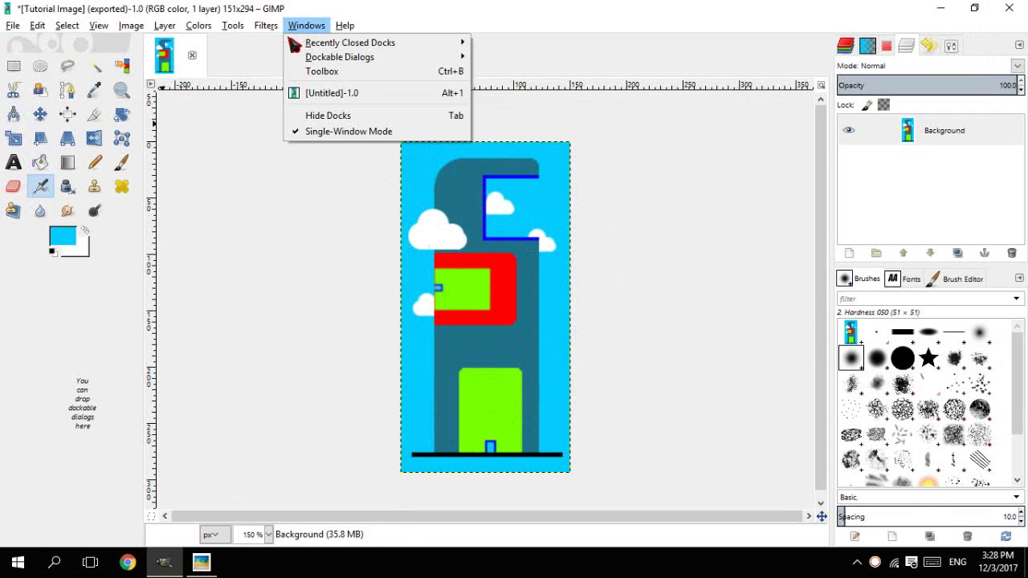
pyautogui.click(338, 131)
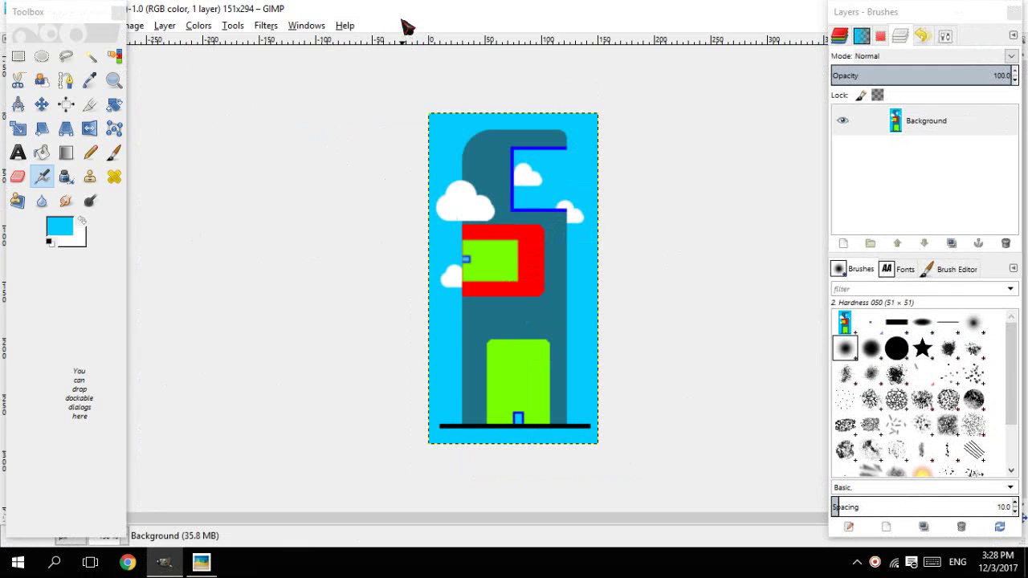
pyautogui.click(303, 29)
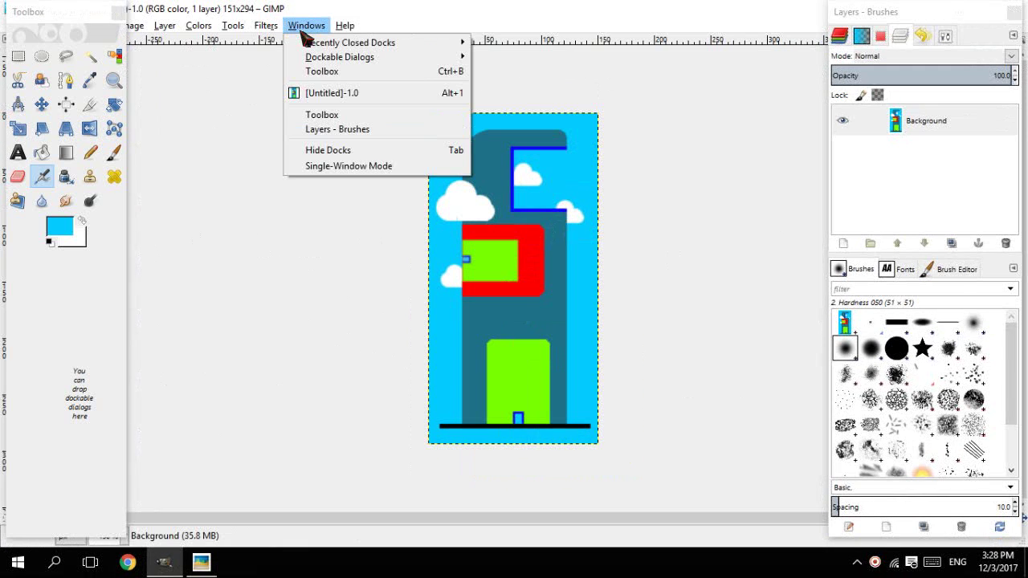
pyautogui.click(336, 167)
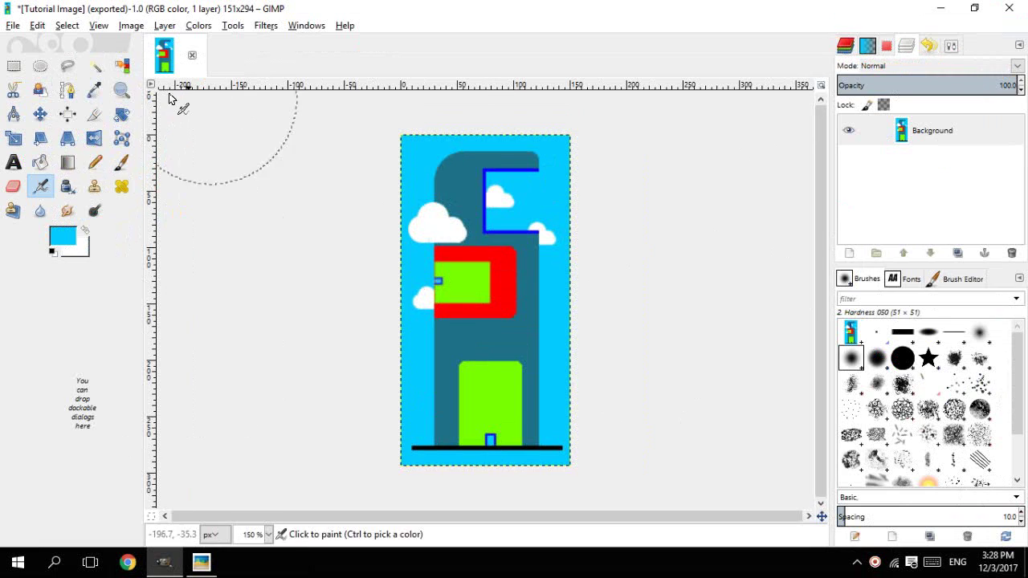
# - Browse the upper dock's Channels, Gradients, Selection Editor, Layers, Undo History and Tool Options tabs
pyautogui.click(860, 42)
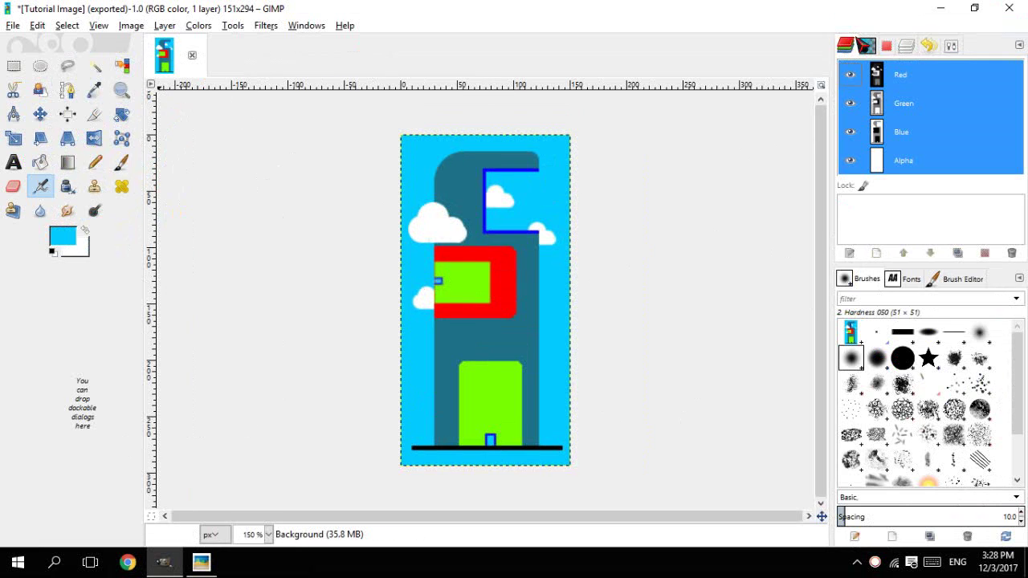
pyautogui.click(870, 49)
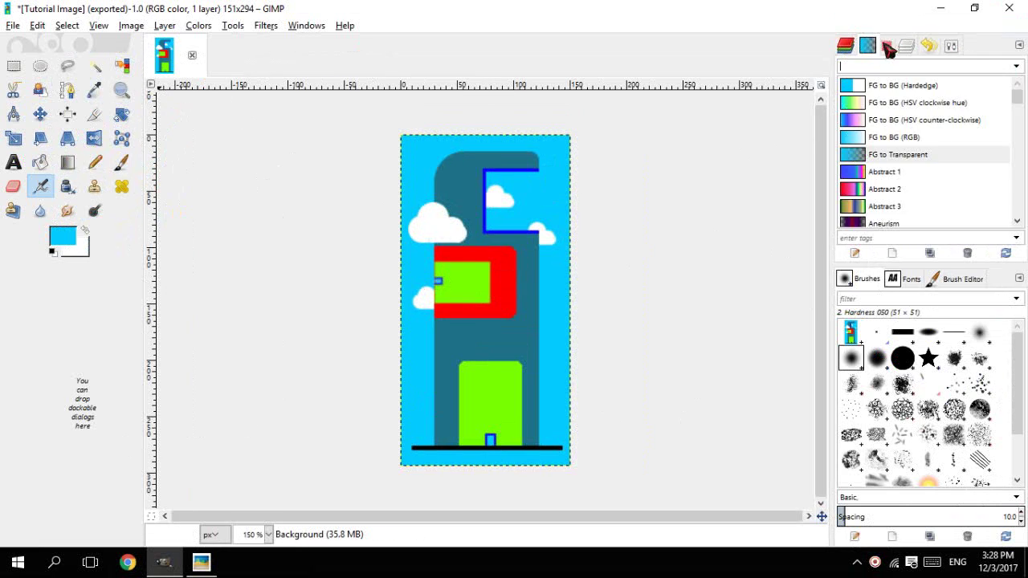
pyautogui.click(888, 46)
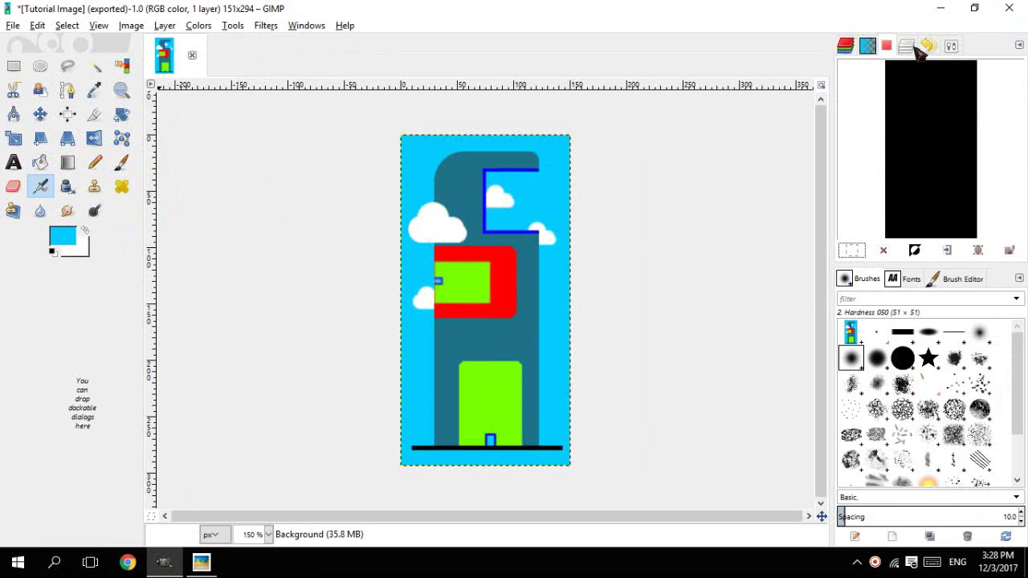
pyautogui.click(911, 47)
pyautogui.click(947, 48)
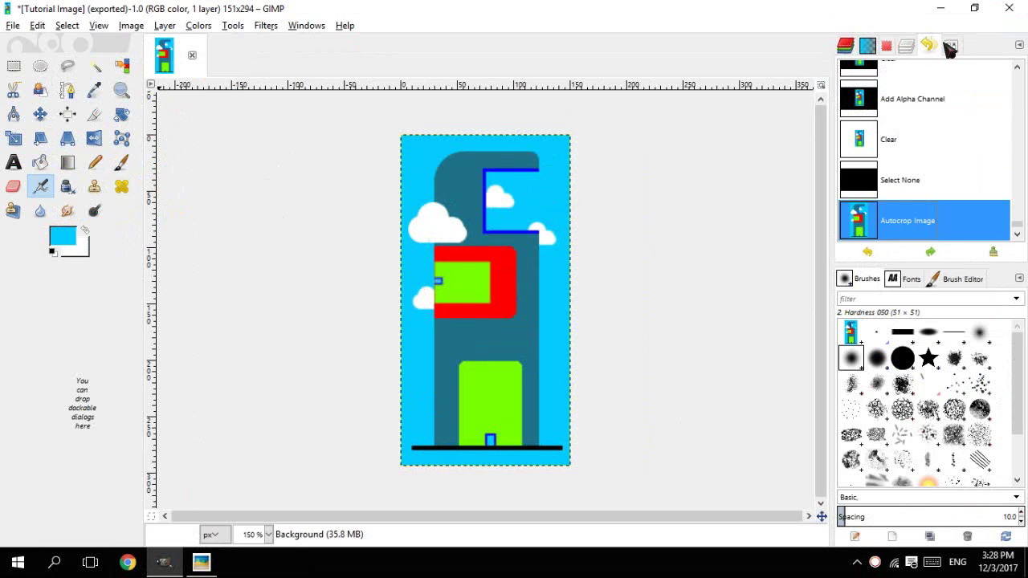
pyautogui.click(951, 47)
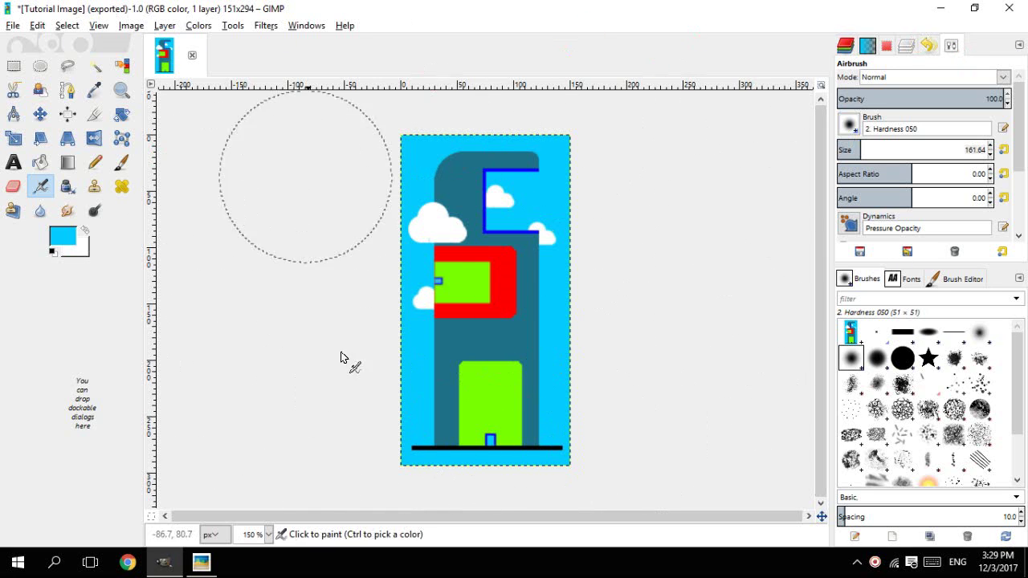
# - Browse the lower dock's Fonts, Brush Editor and Brushes tabs, ending on the brush presets
pyautogui.click(899, 283)
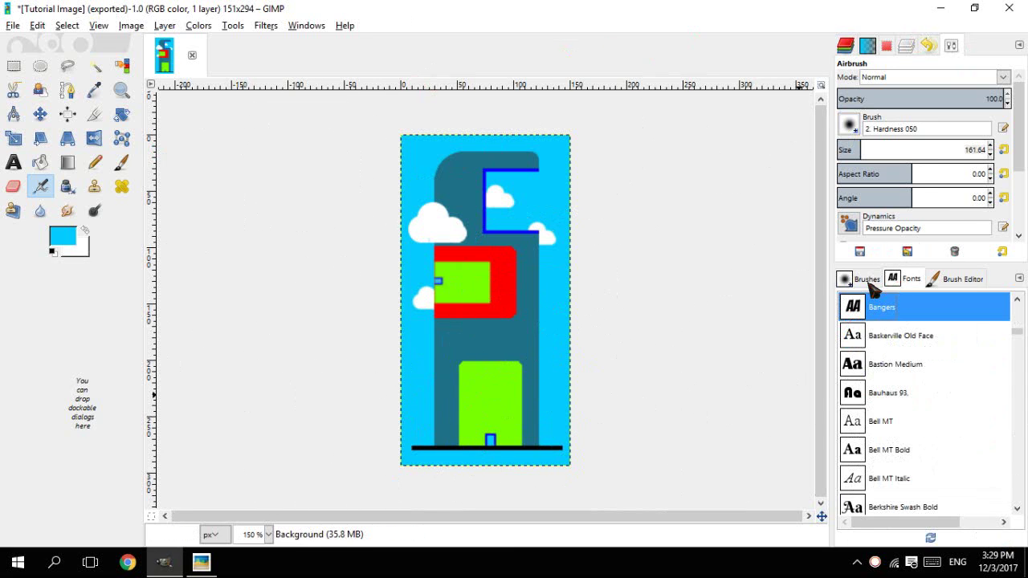
pyautogui.click(867, 281)
pyautogui.click(908, 283)
pyautogui.click(938, 285)
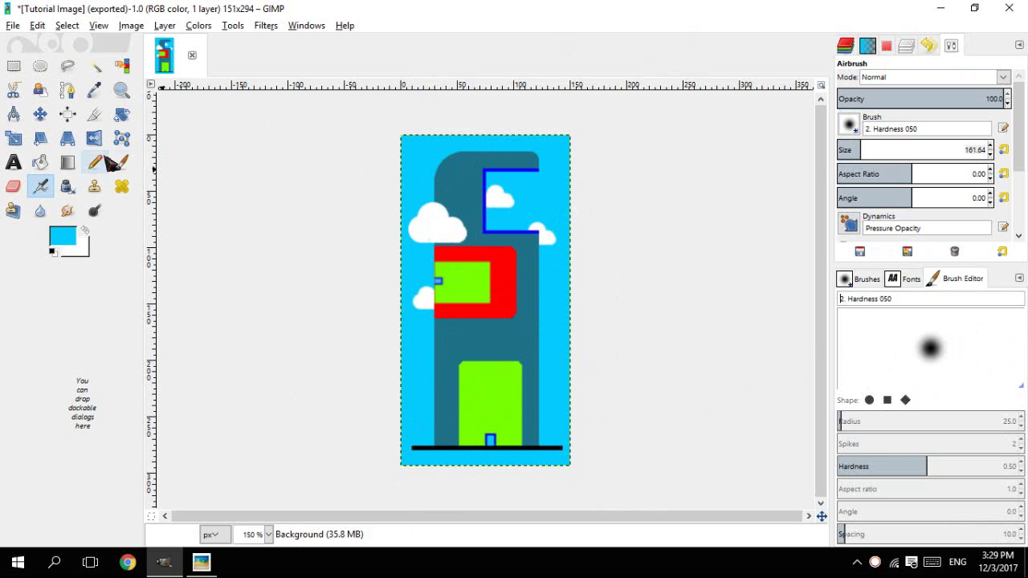
pyautogui.click(849, 282)
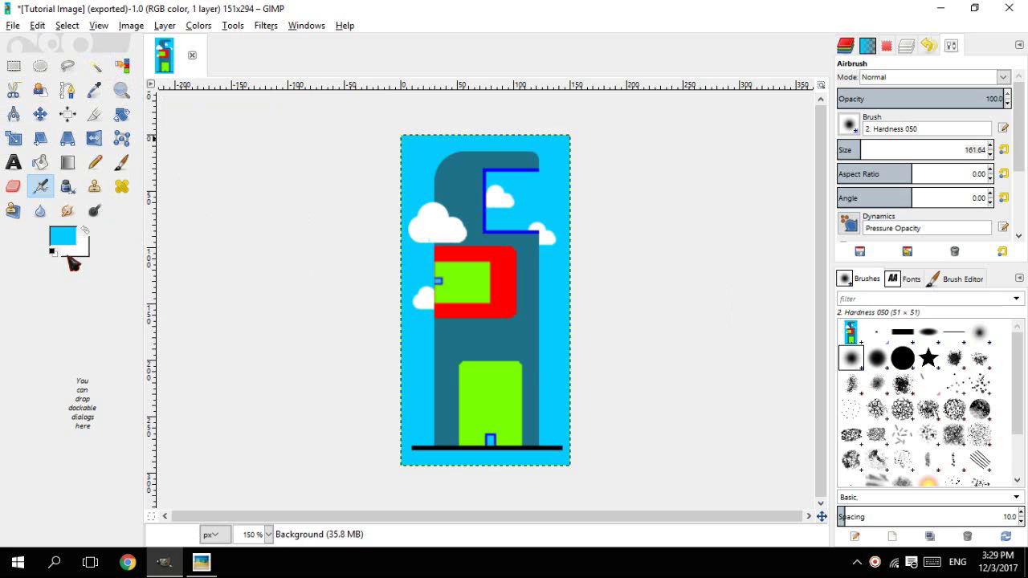
# - Reset colours to default black and white and set the Airbrush size to 21.08
pyautogui.press('d')
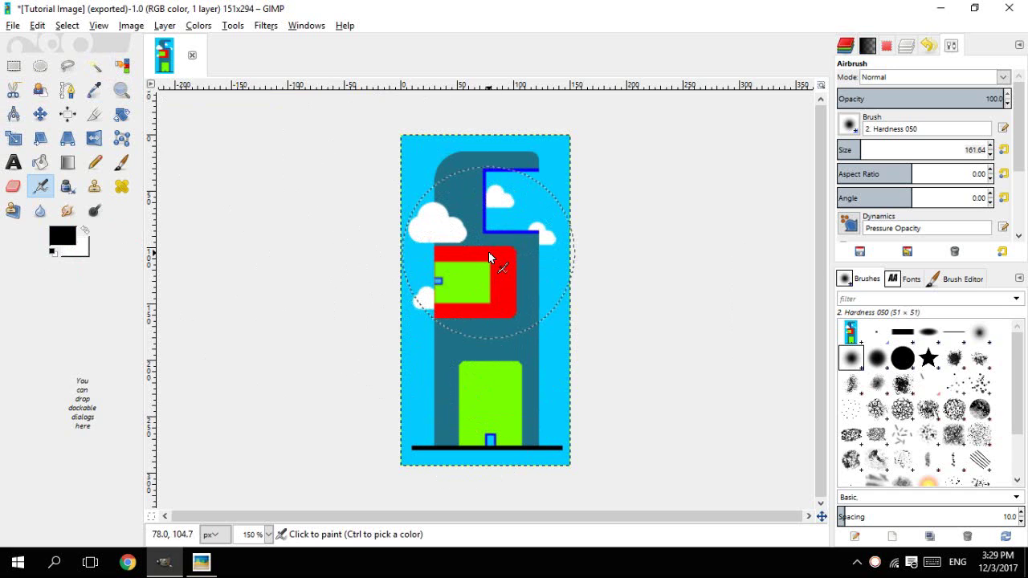
pyautogui.click(845, 149)
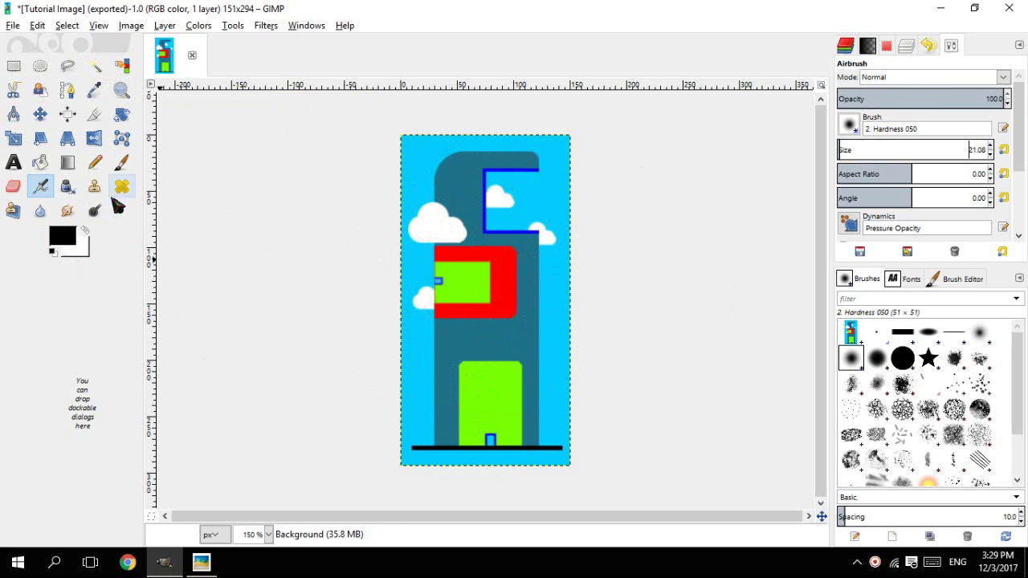
pyautogui.keyDown('ctrl'); pyautogui.scroll(2, 469, 202); pyautogui.keyUp('ctrl')
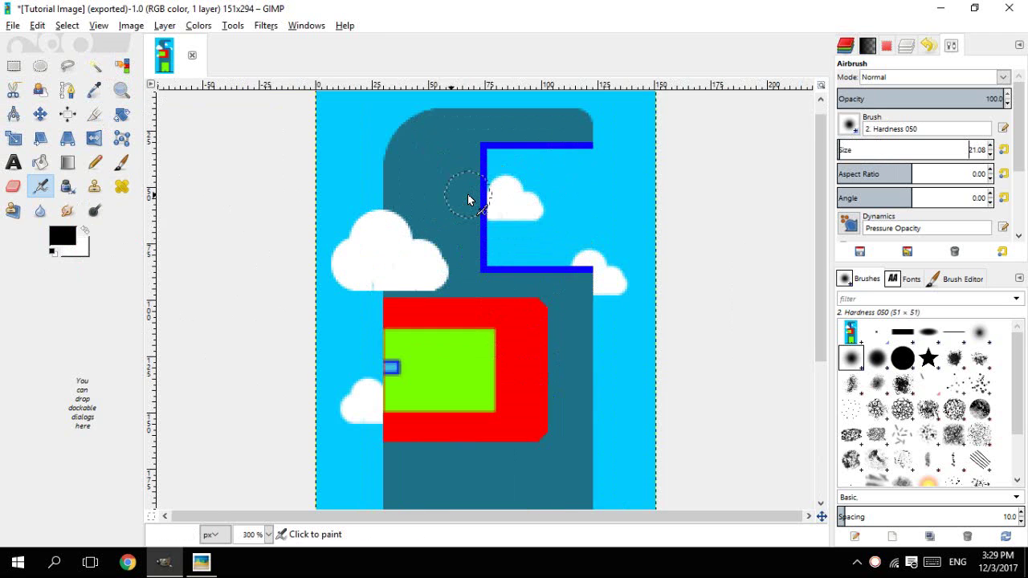
pyautogui.keyDown('ctrl'); pyautogui.scroll(1, 467, 194); pyautogui.keyUp('ctrl')
pyautogui.scroll(3, 471, 264)
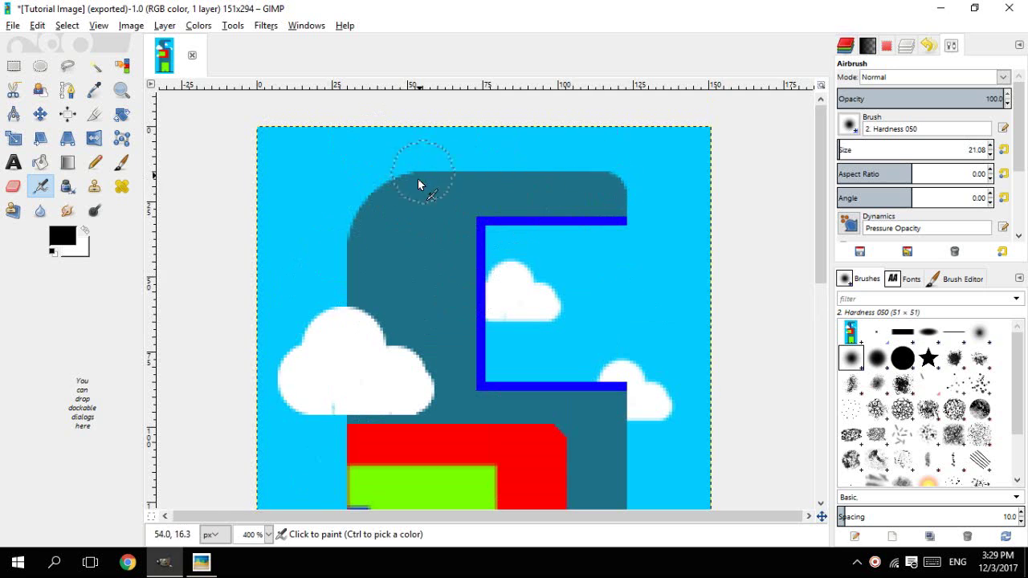
pyautogui.keyDown('ctrl'); pyautogui.scroll(-2, 422, 180); pyautogui.keyUp('ctrl')
pyautogui.scroll(-3, 446, 281)
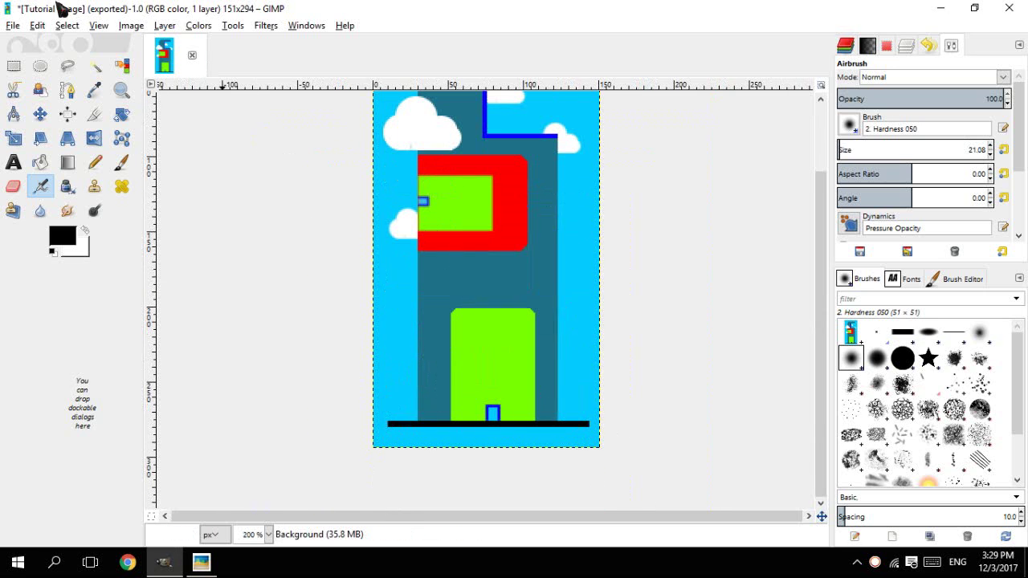
pyautogui.click(13, 26)
# - Start a new image, move its dialog to the centre, then cancel it
pyautogui.click(32, 43)
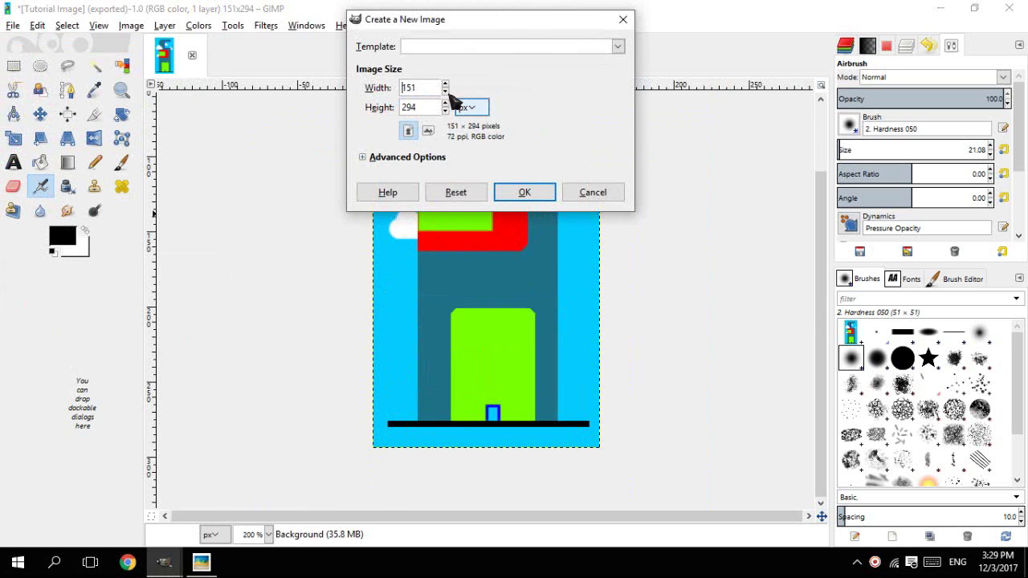
pyautogui.moveTo(447, 23); pyautogui.dragTo(425, 205)
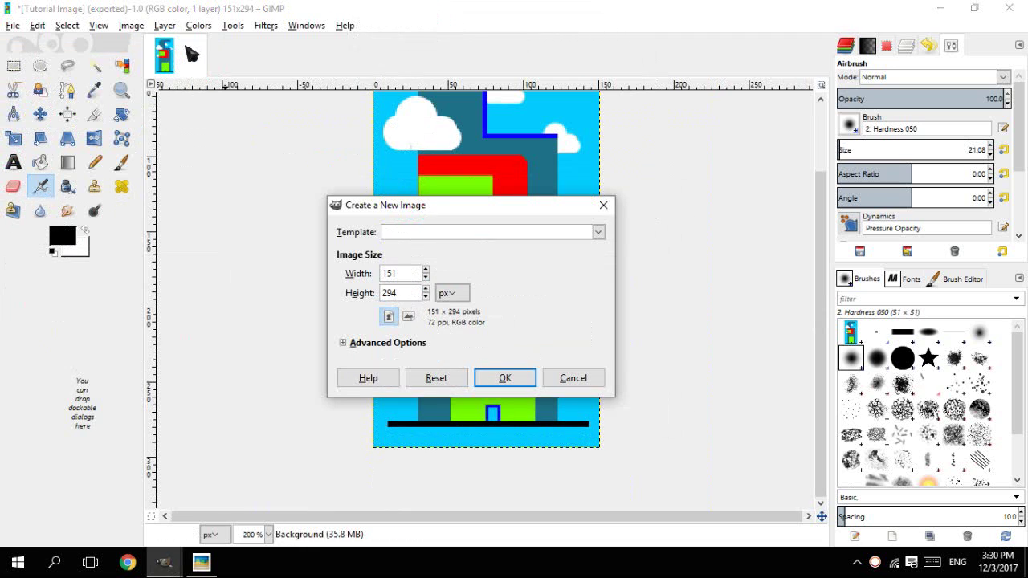
pyautogui.click(556, 379)
pyautogui.scroll(-1, 383, 201)
pyautogui.scroll(2, 337, 222)
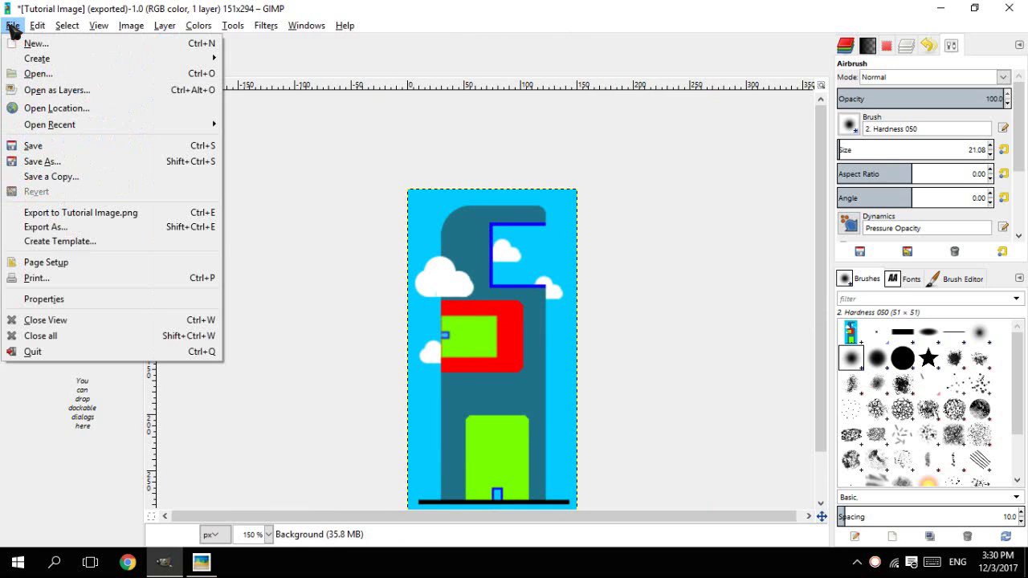
# - Open Tutorial Image.png from the Desktop, then close the extra copy
pyautogui.click(31, 74)
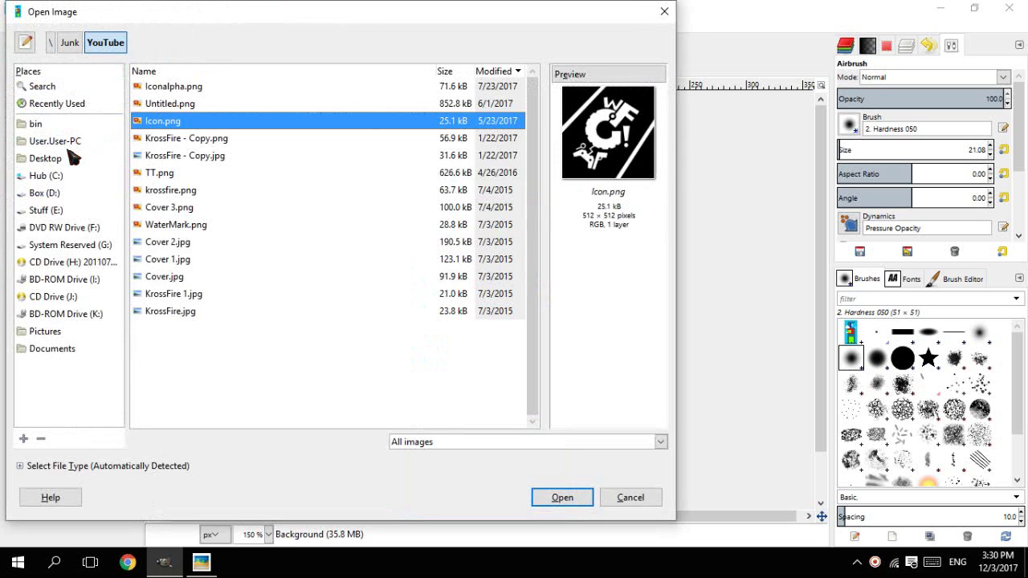
pyautogui.click(47, 158)
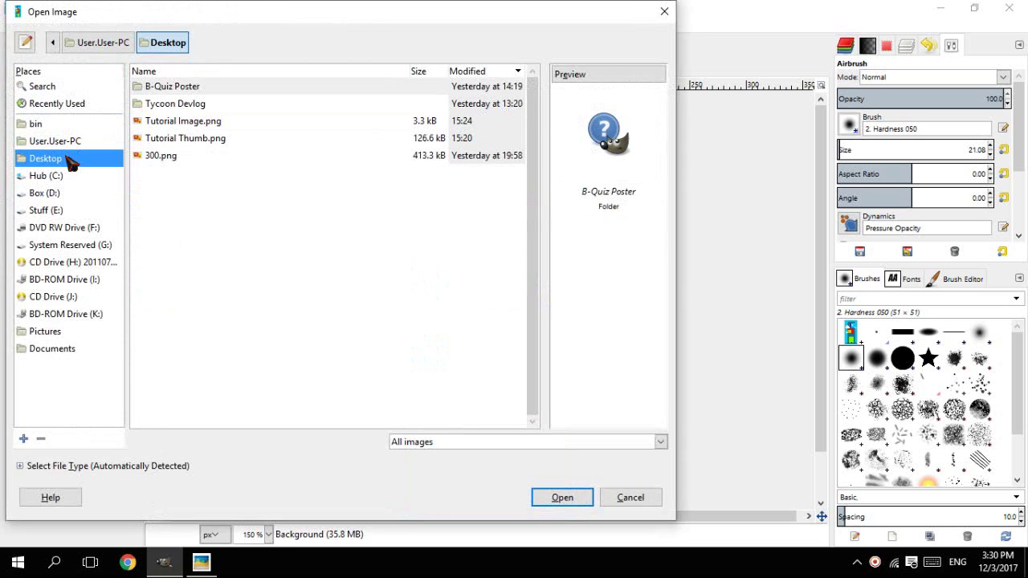
pyautogui.click(174, 127)
pyautogui.click(591, 497)
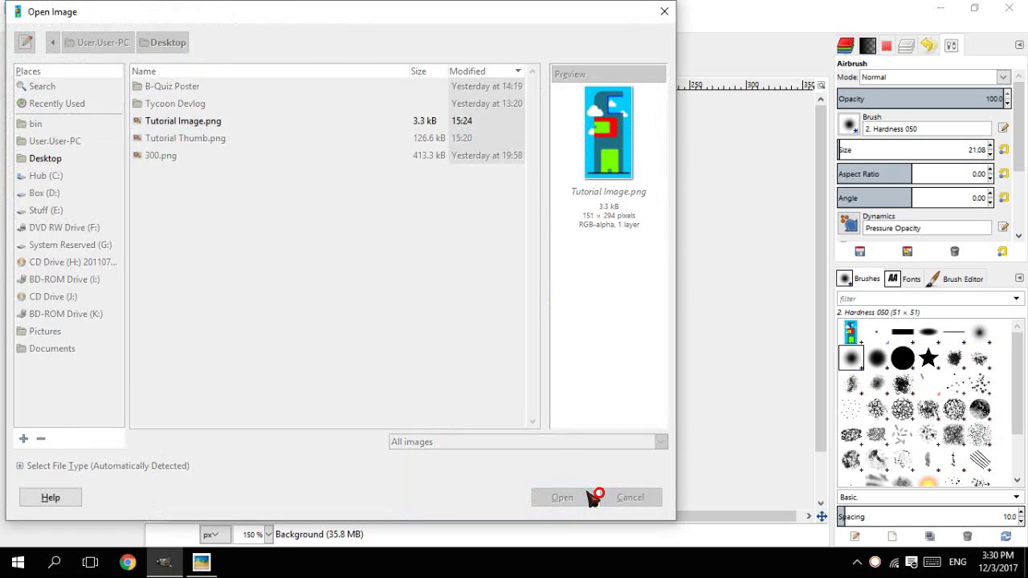
pyautogui.click(253, 54)
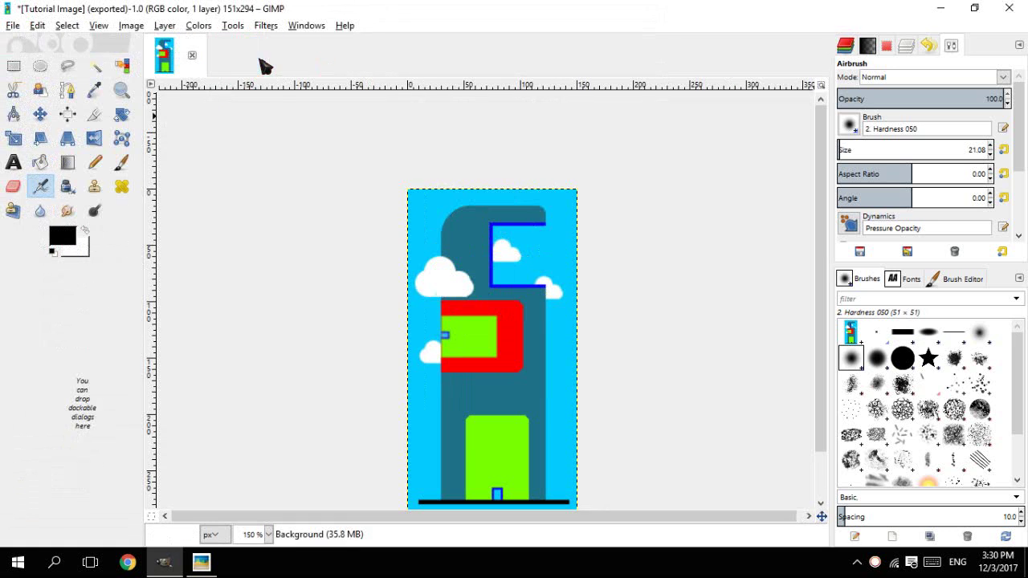
# - View the tower at 100% and create a new 151 x 294 px image, then show its Channels
pyautogui.press('1')
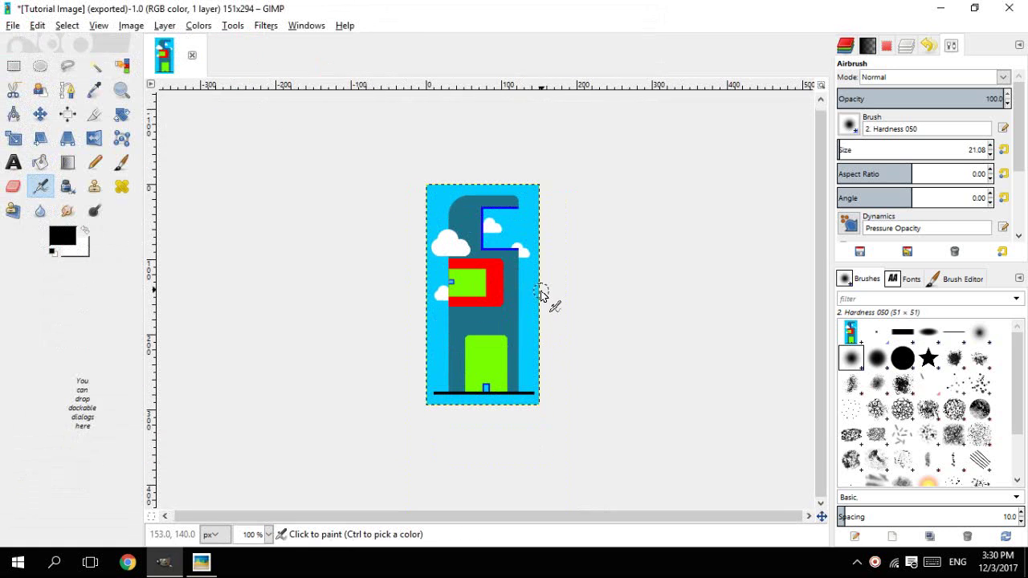
pyautogui.click(12, 29)
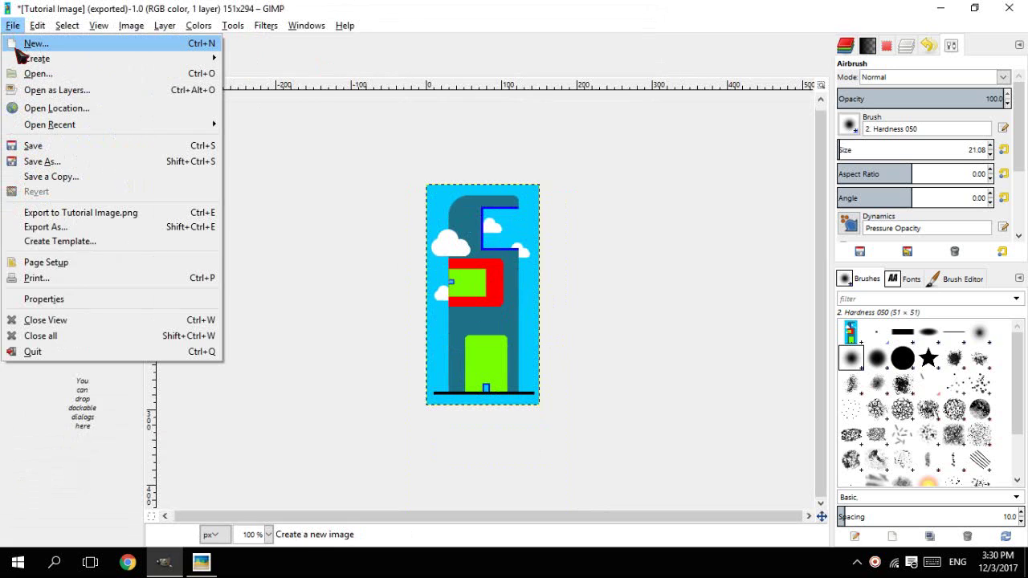
pyautogui.click(32, 41)
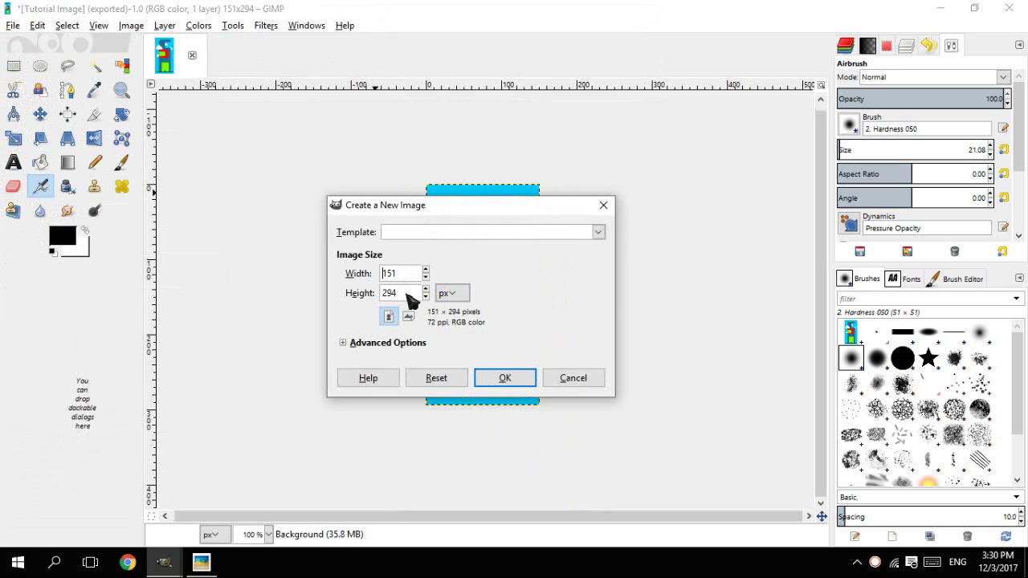
pyautogui.moveTo(403, 278); pyautogui.dragTo(390, 296)
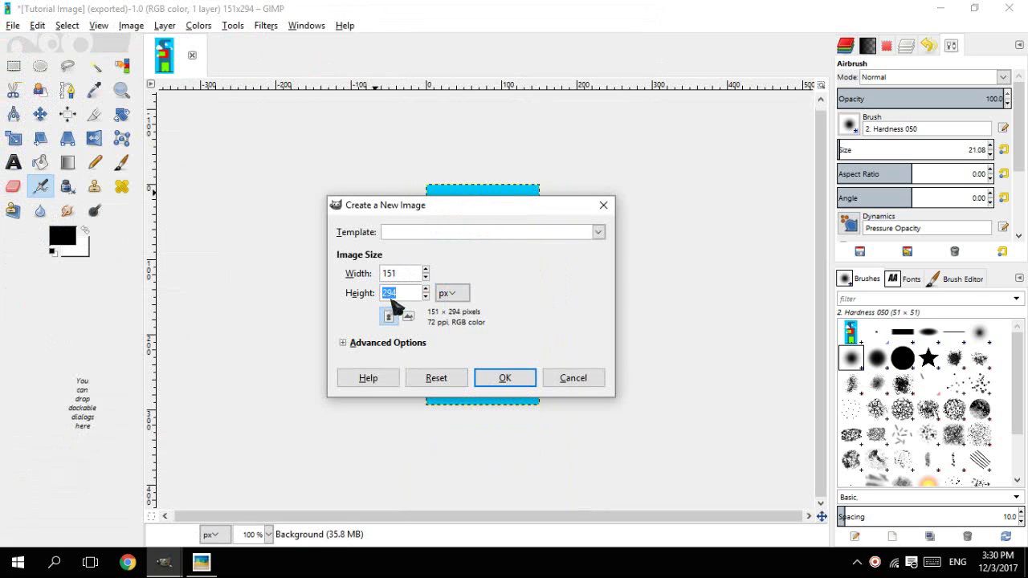
pyautogui.click(520, 381)
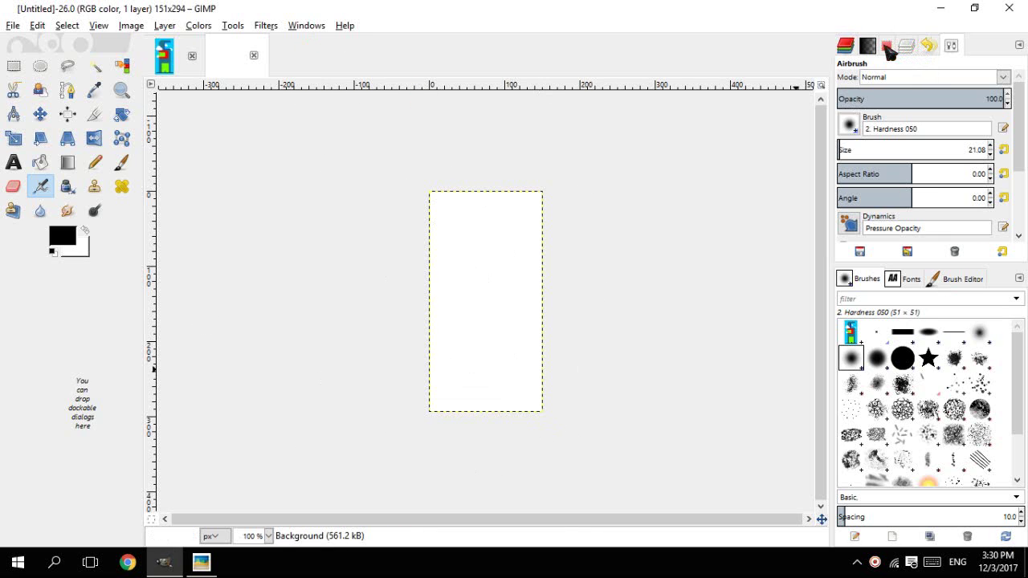
pyautogui.click(951, 46)
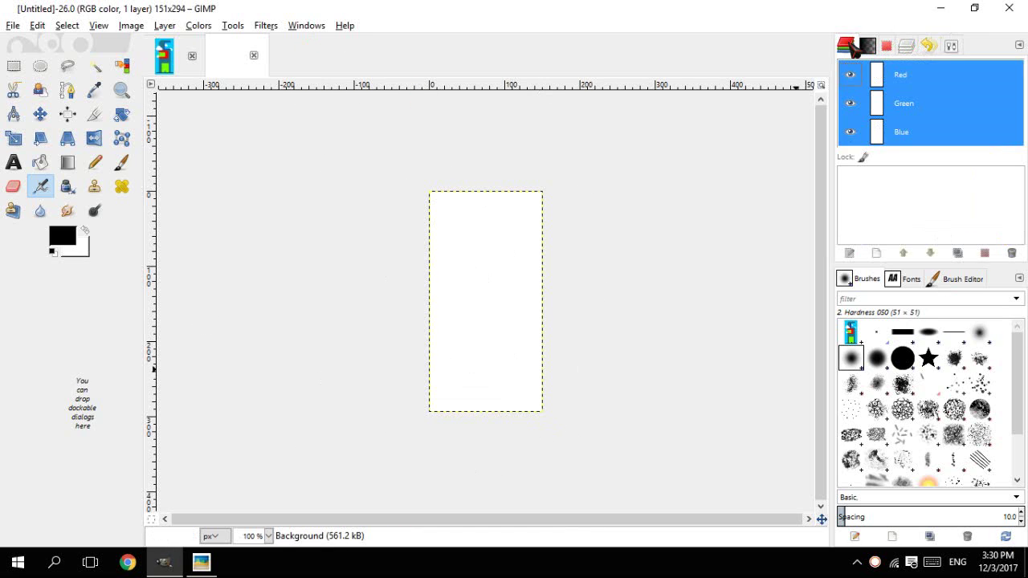
# - Add an alpha channel to the blank Untitled image
pyautogui.click(165, 26)
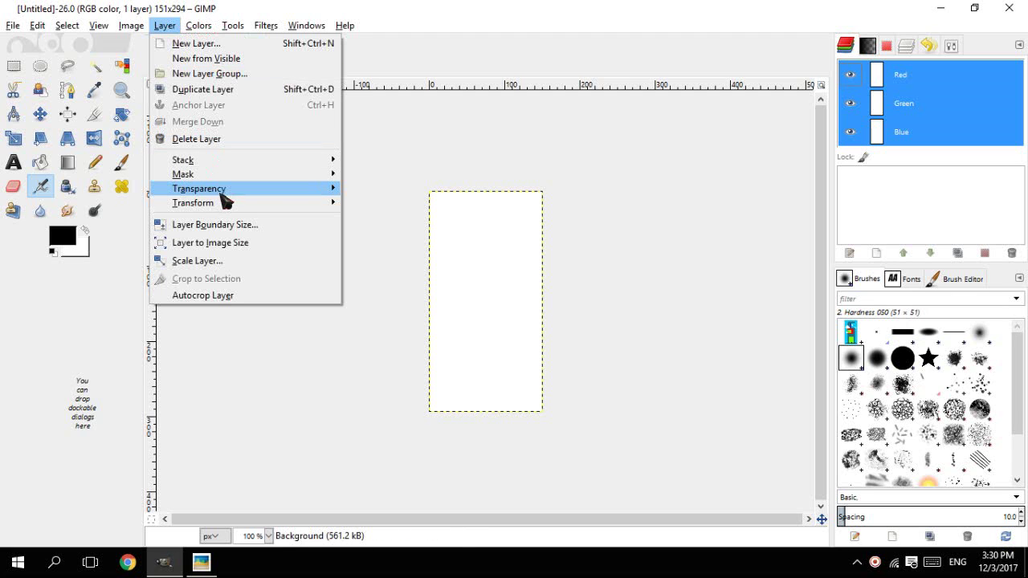
pyautogui.moveTo(223, 193)
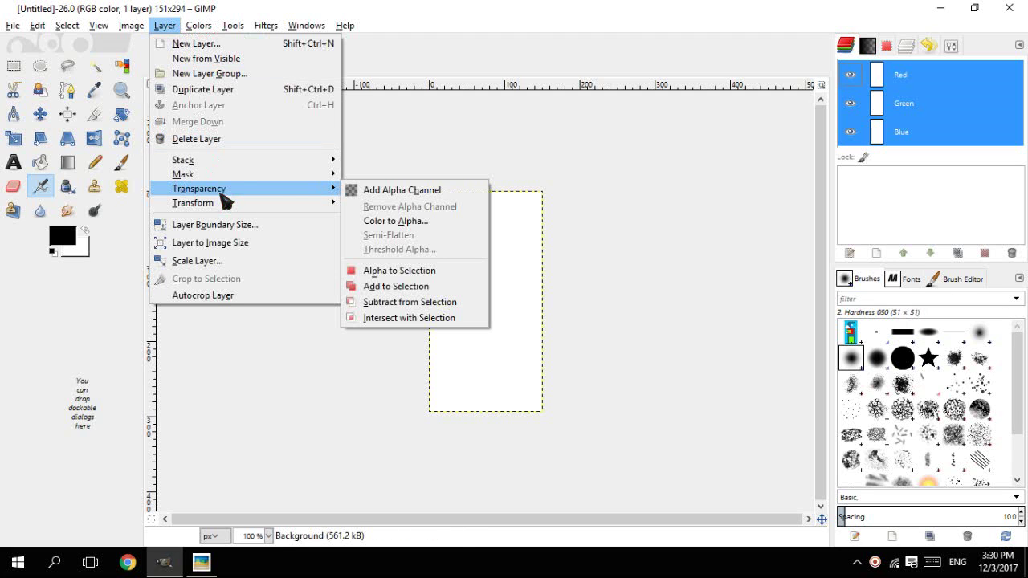
pyautogui.click(359, 190)
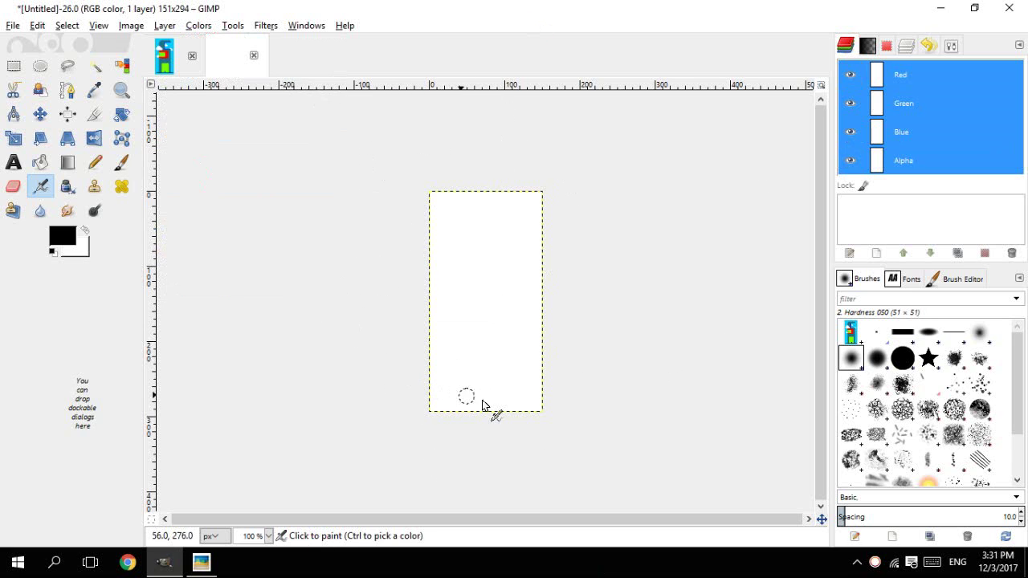
# - Inspect the finished tower image zoomed in, then return to the Untitled image
pyautogui.click(167, 58)
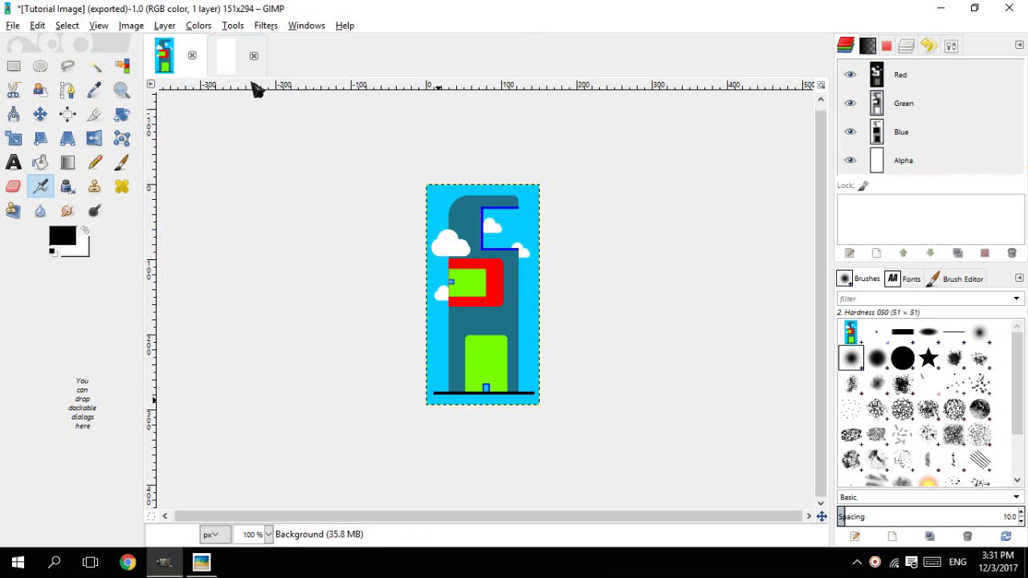
pyautogui.keyDown('ctrl'); pyautogui.scroll(3, 458, 233); pyautogui.keyUp('ctrl')
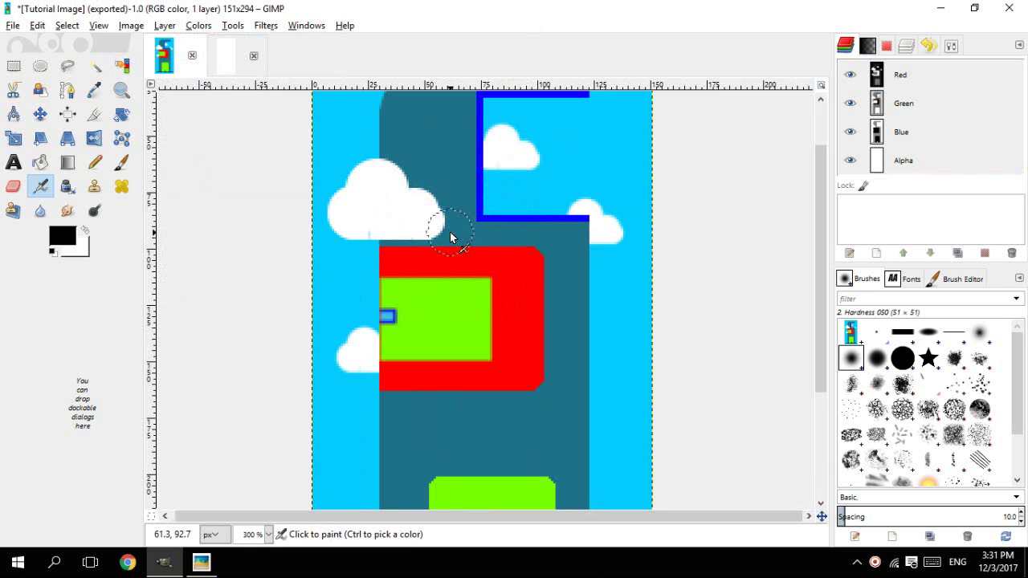
pyautogui.keyDown('ctrl'); pyautogui.scroll(3, 450, 238); pyautogui.keyUp('ctrl')
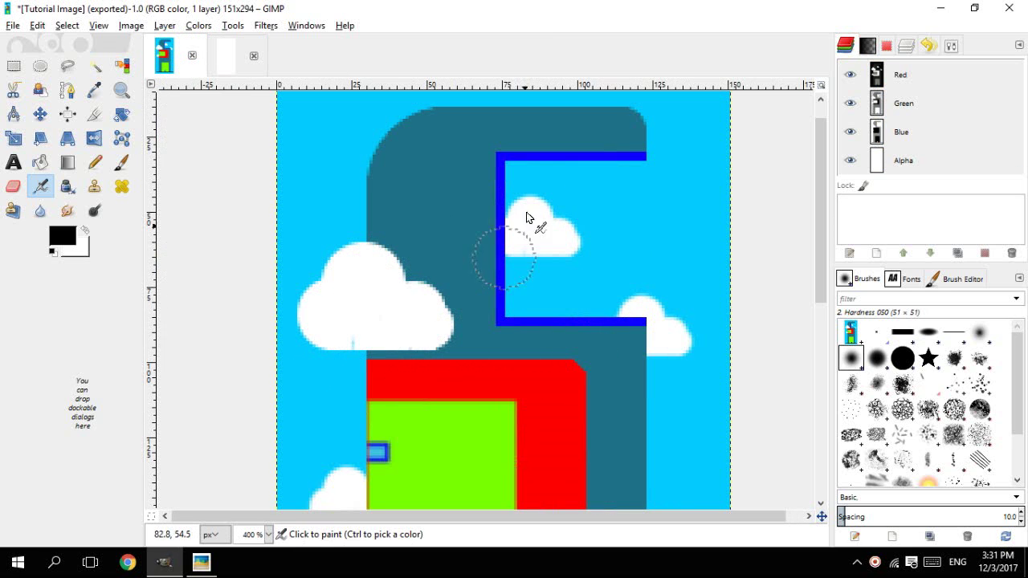
pyautogui.keyDown('ctrl'); pyautogui.scroll(-2, 437, 260); pyautogui.keyUp('ctrl')
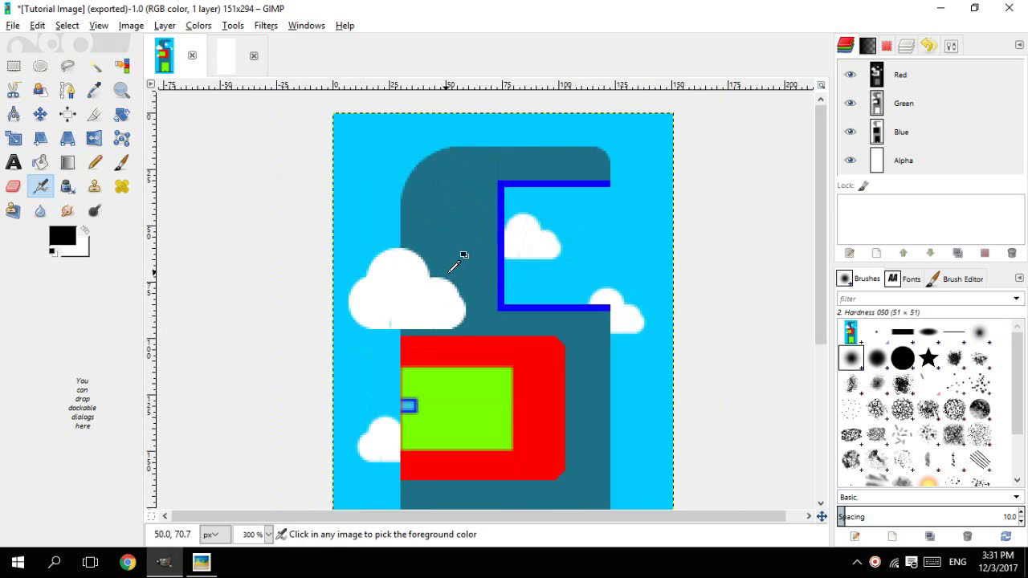
pyautogui.keyDown('ctrl'); pyautogui.scroll(-1, 492, 286); pyautogui.keyUp('ctrl')
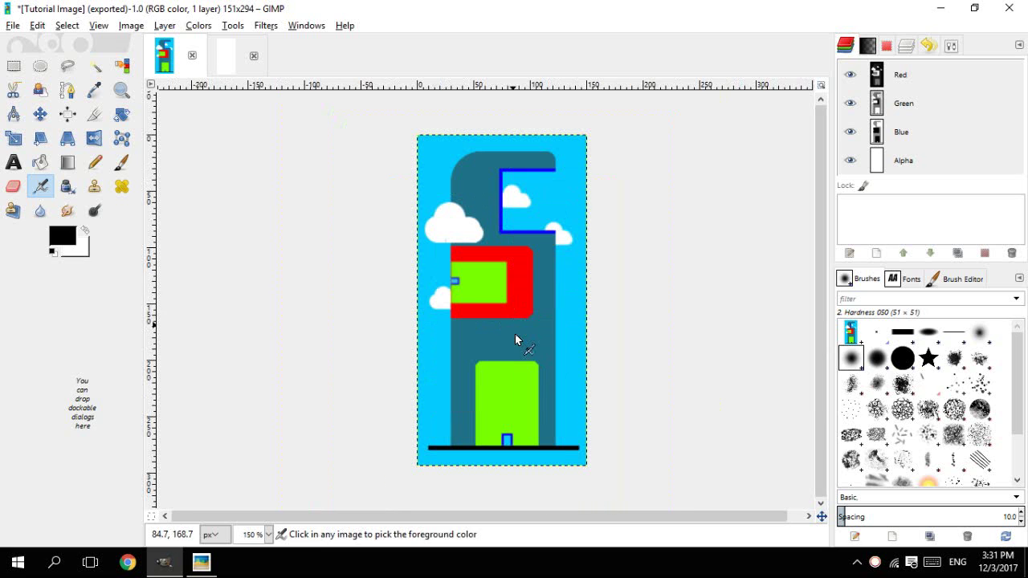
pyautogui.click(226, 64)
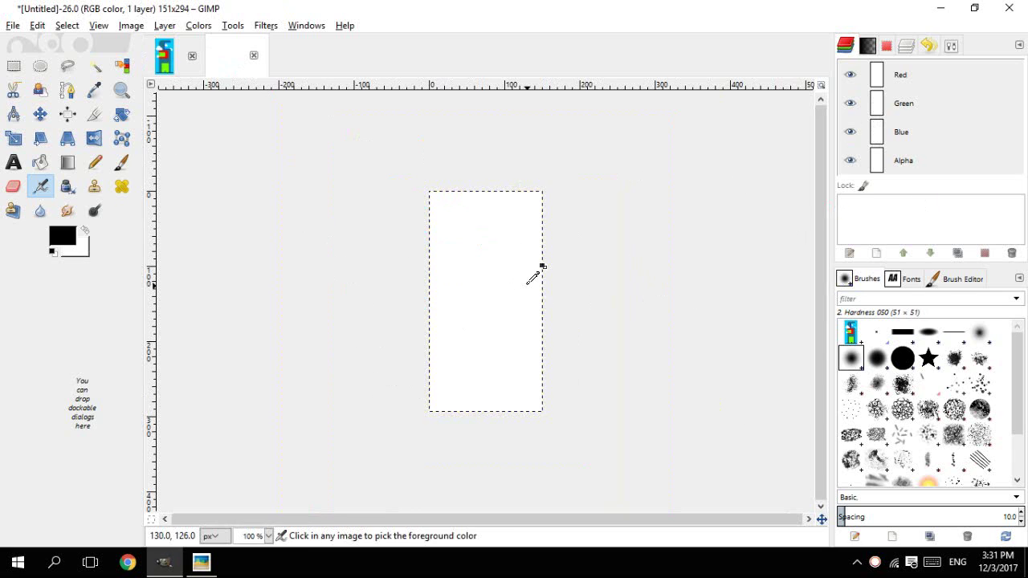
# - Clear the white background to transparency, then draw and cancel a test rectangle selection
pyautogui.press('Delete')
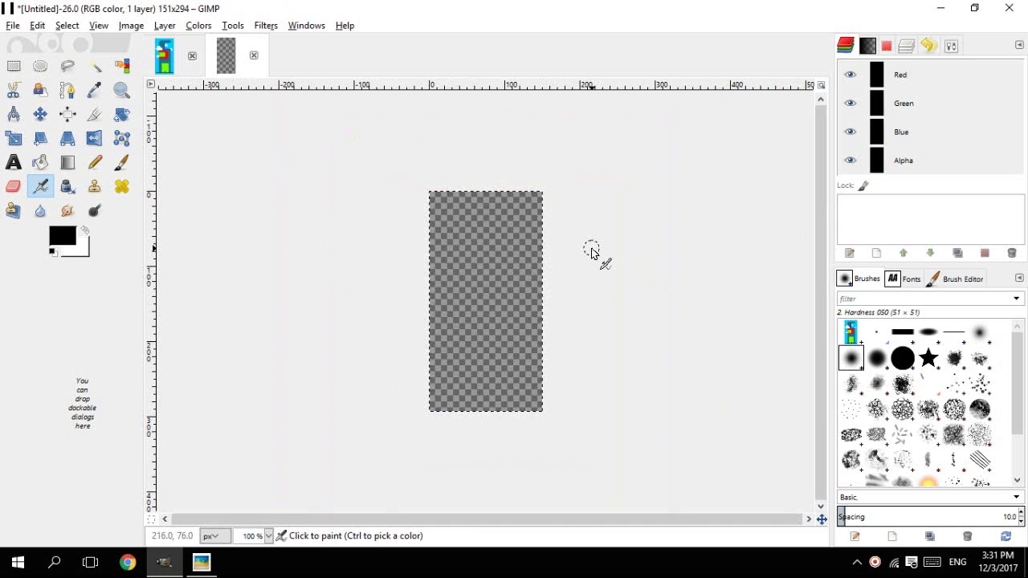
pyautogui.press('r')
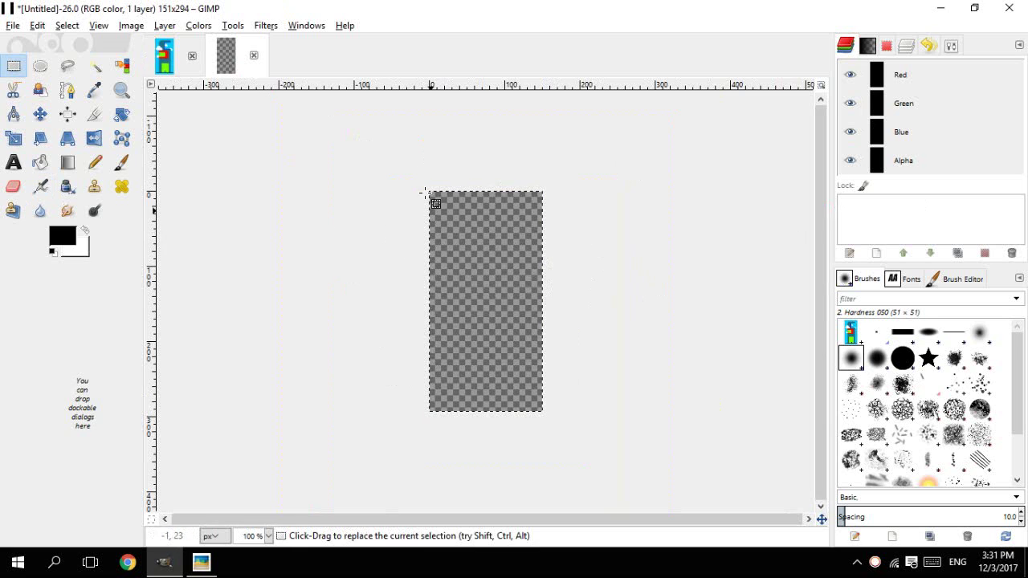
pyautogui.moveTo(395, 157)
pyautogui.mouseDown()
pyautogui.moveTo(480, 360)
pyautogui.moveTo(592, 465)
pyautogui.moveTo(596, 458)
pyautogui.mouseUp()
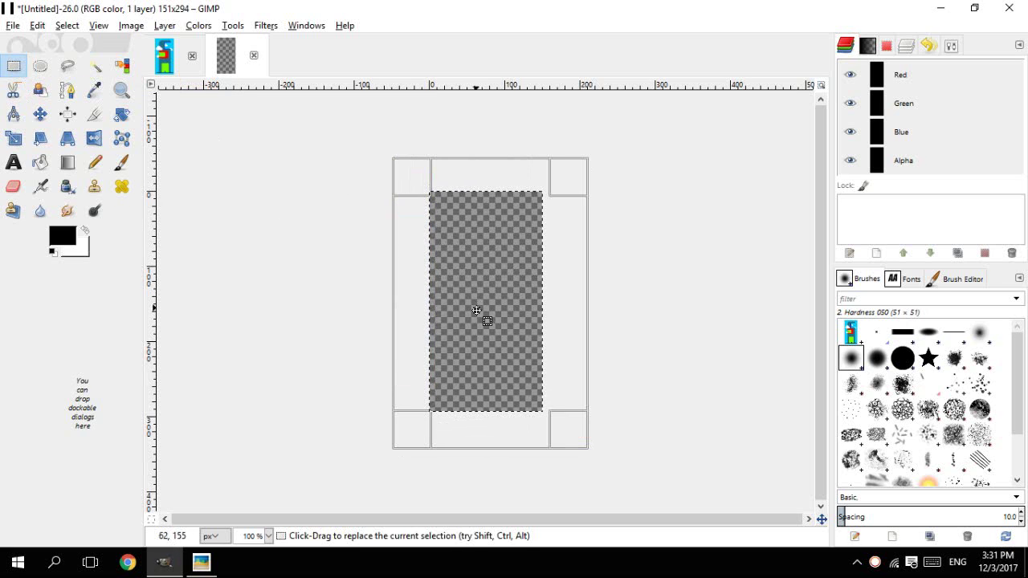
pyautogui.click(329, 293)
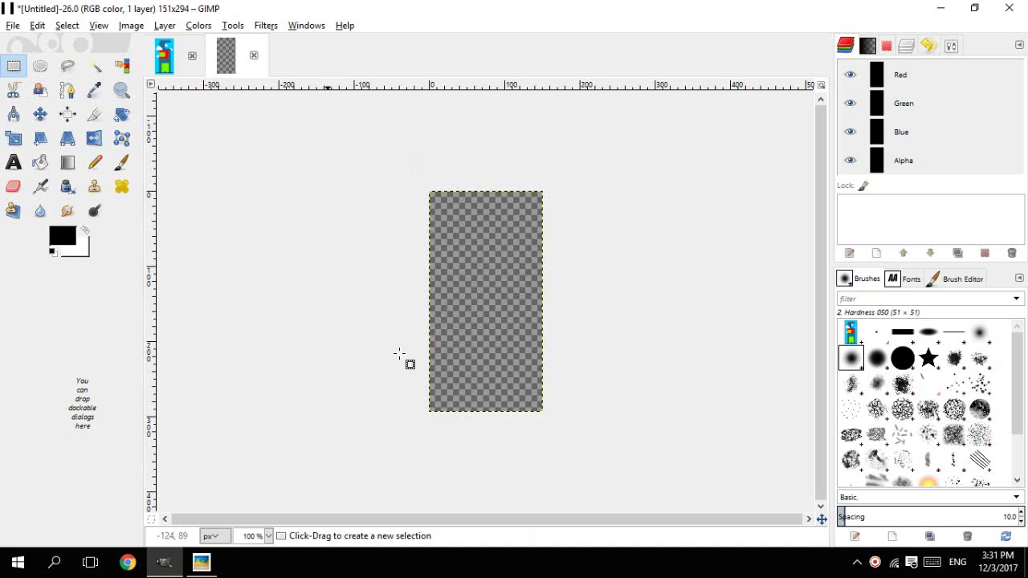
# - Rename the Background layer to 'Building' in the Layers tab
pyautogui.click(916, 47)
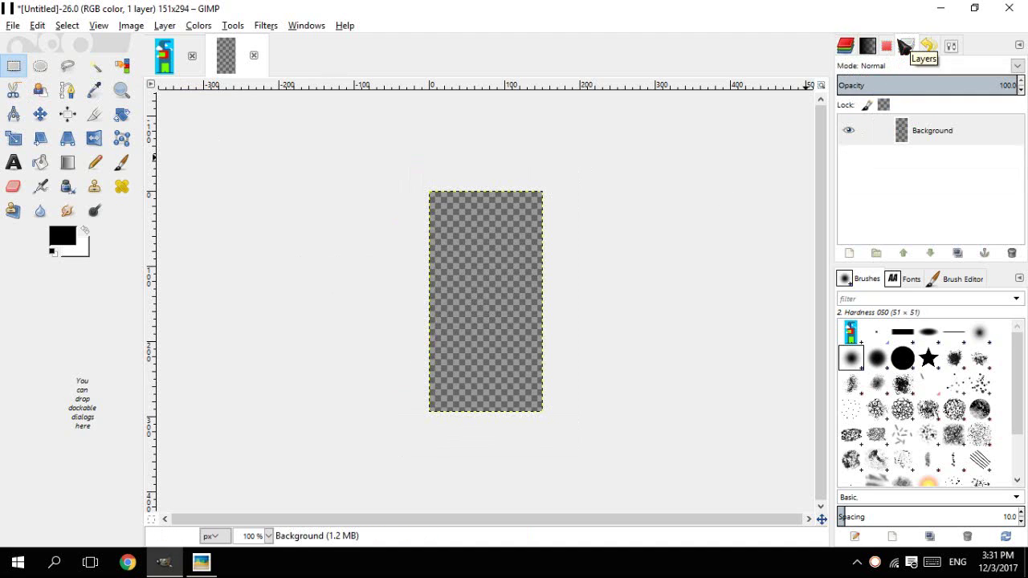
pyautogui.doubleClick(934, 131)
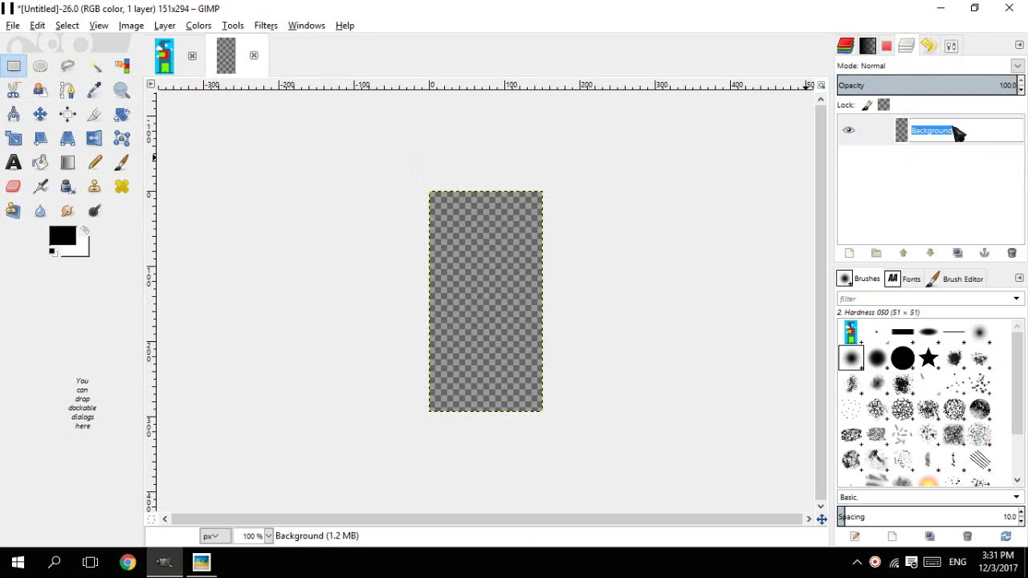
pyautogui.write('Building')
pyautogui.press('Return')
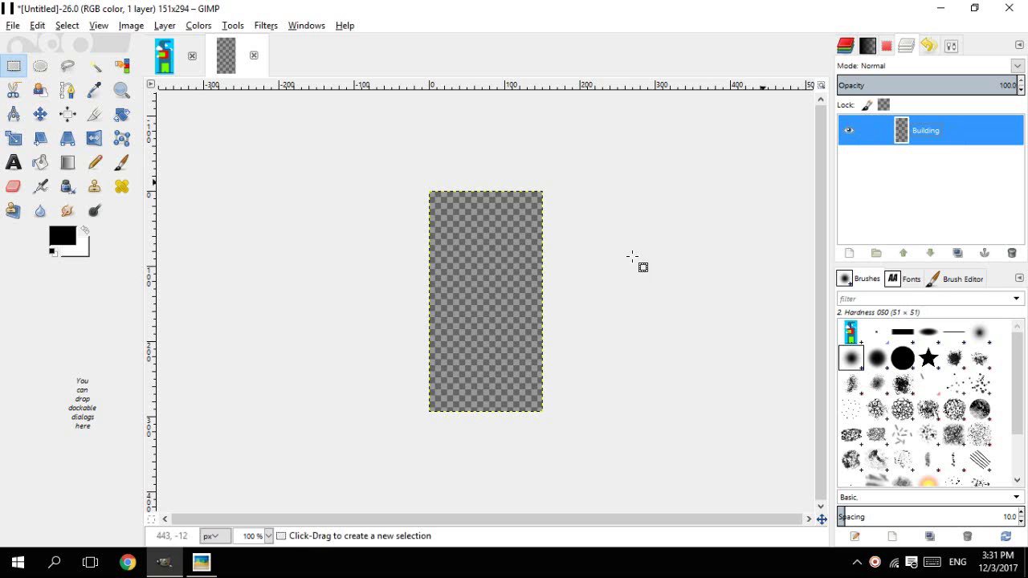
pyautogui.click(178, 64)
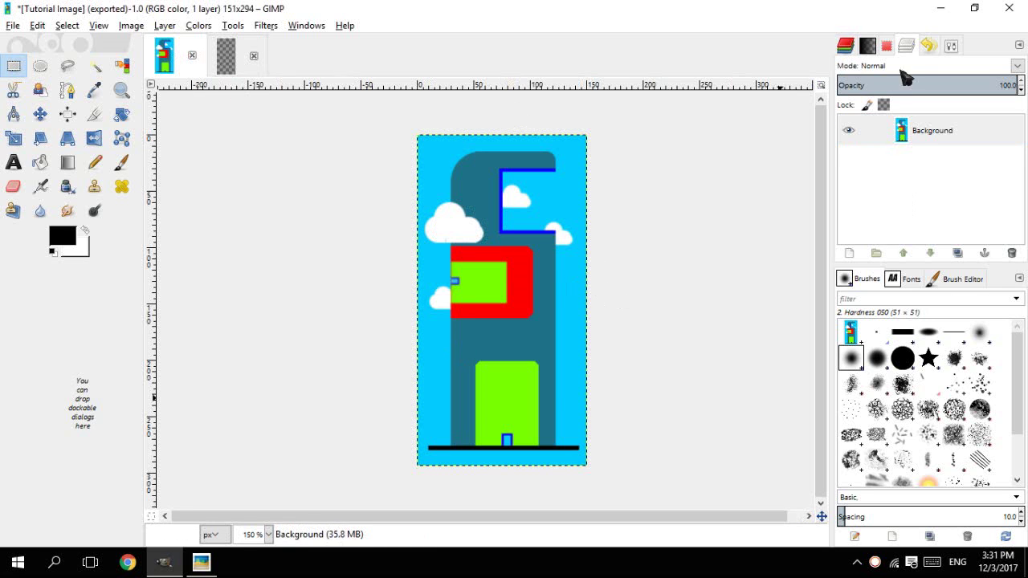
pyautogui.click(228, 48)
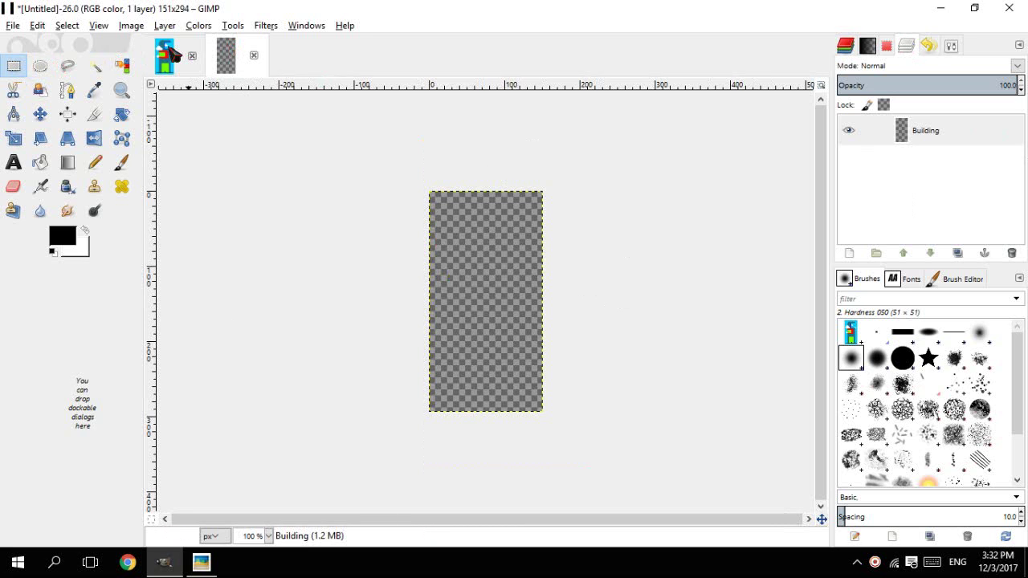
# - Zoom to 400% and select a thin strip near the canvas bottom, adjusting its position and height
pyautogui.scroll(1, 500, 394)
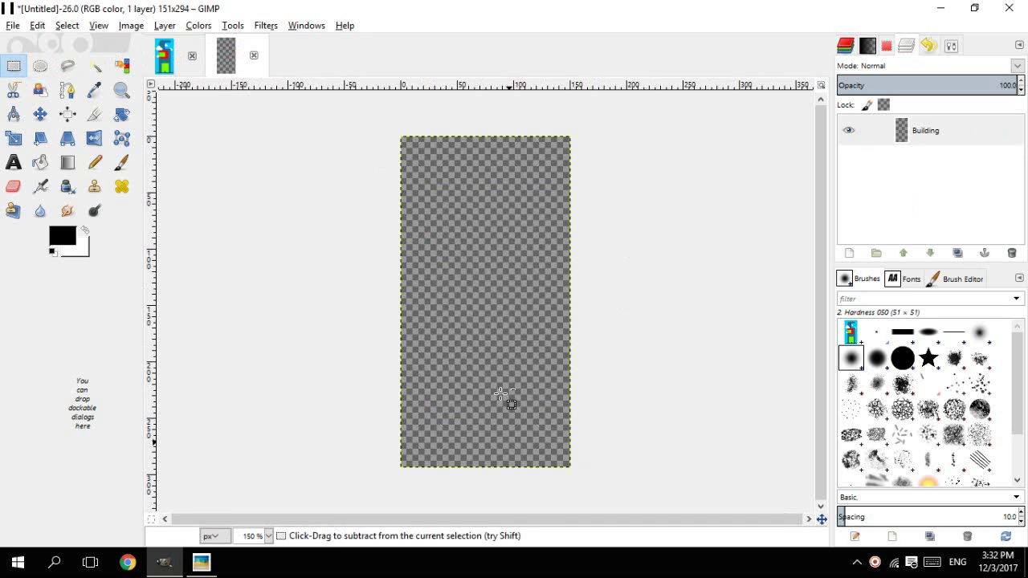
pyautogui.click(168, 70)
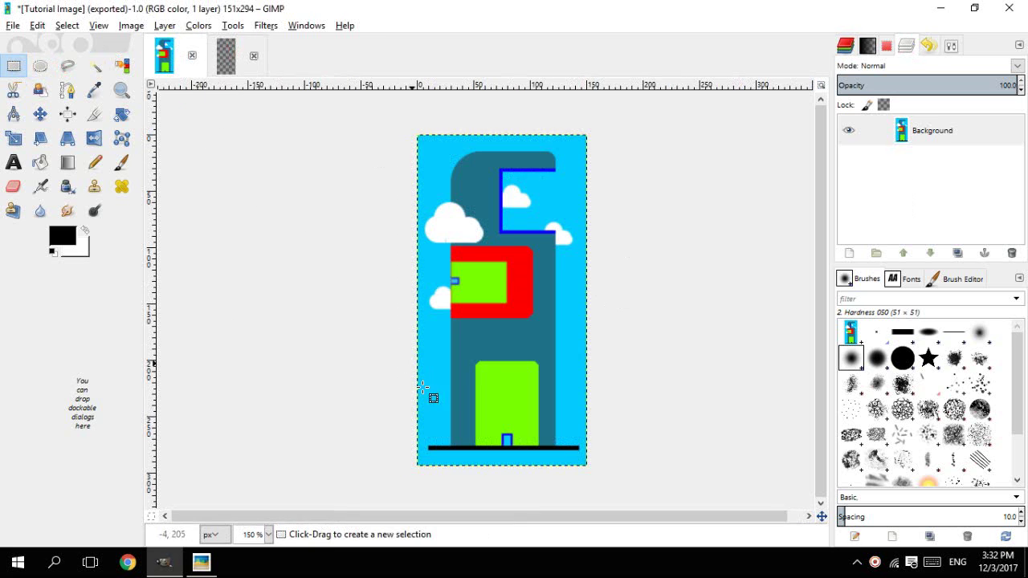
pyautogui.click(225, 68)
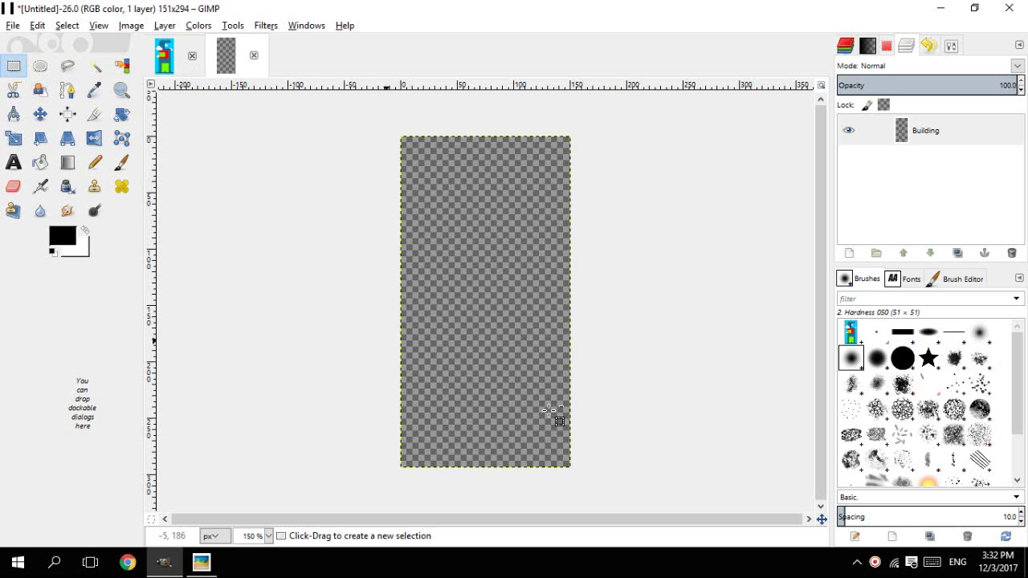
pyautogui.scroll(1, 579, 434)
pyautogui.scroll(-2, 538, 358)
pyautogui.scroll(2, 480, 305)
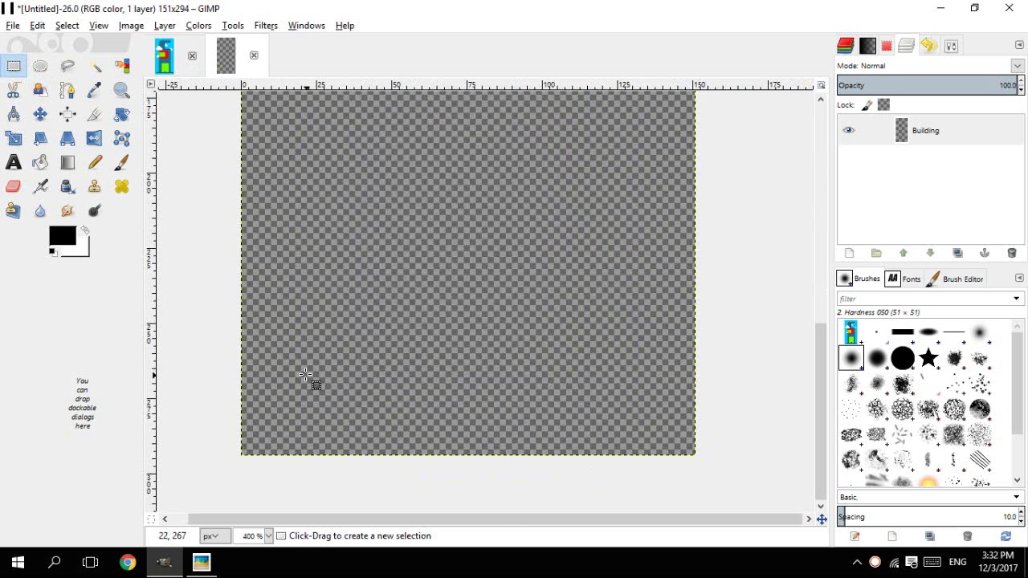
pyautogui.moveTo(307, 376); pyautogui.dragTo(631, 387)
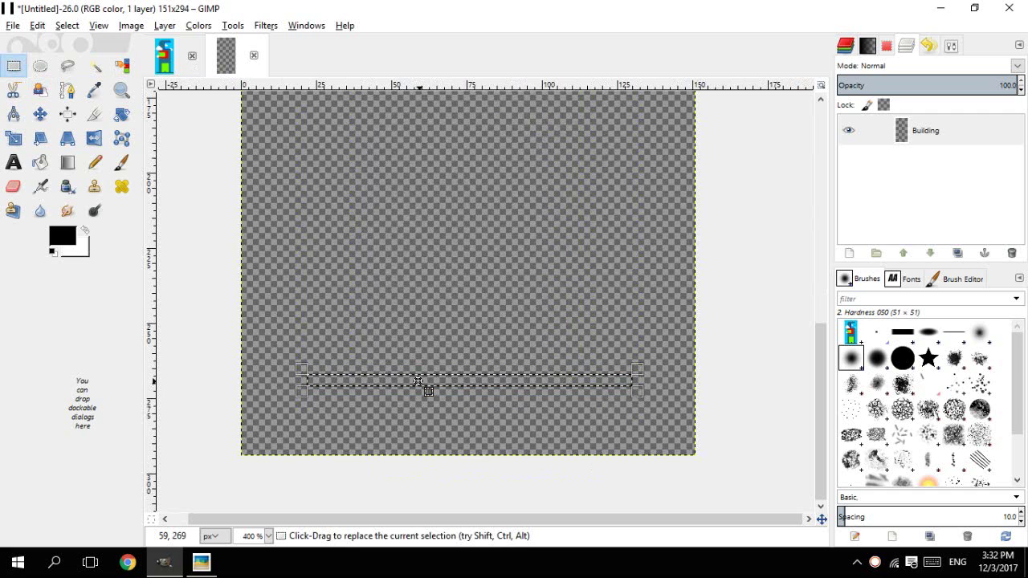
pyautogui.moveTo(418, 381)
pyautogui.mouseDown()
pyautogui.moveTo(394, 322)
pyautogui.moveTo(417, 383)
pyautogui.mouseUp()
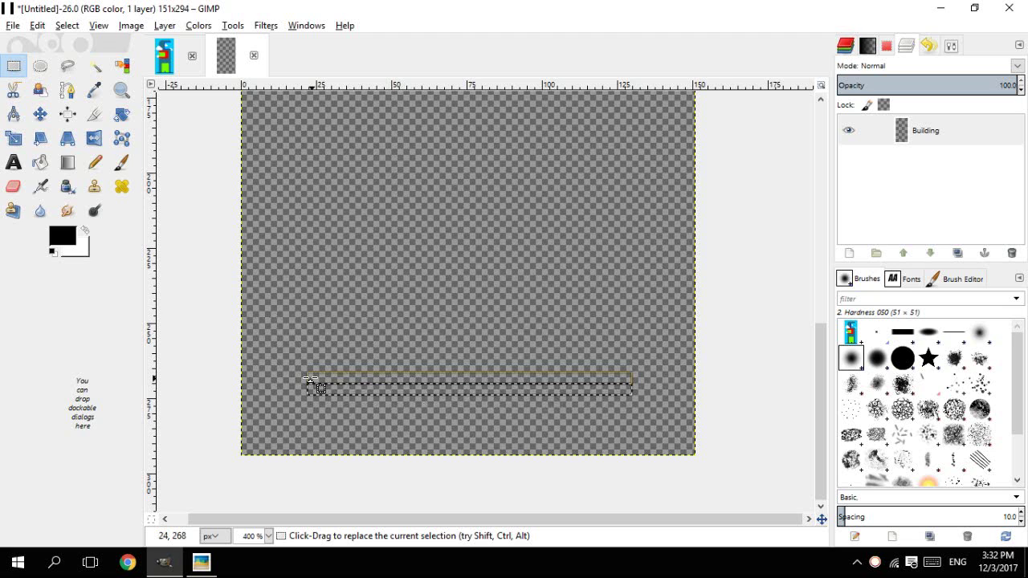
pyautogui.moveTo(354, 385); pyautogui.dragTo(384, 384)
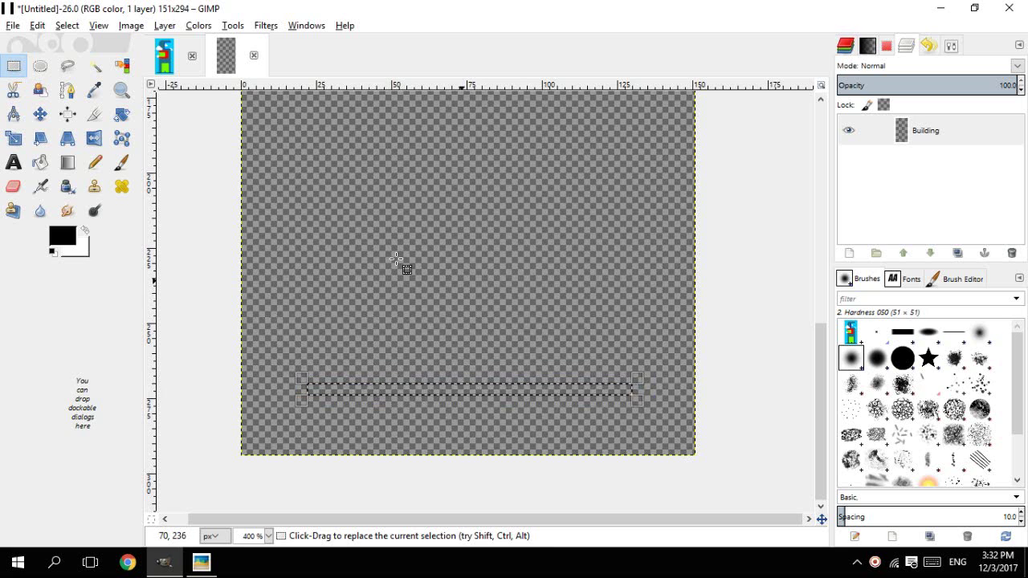
# - Bucket-fill the bottom strip selection with black, keeping black as the foreground colour
pyautogui.click(36, 169)
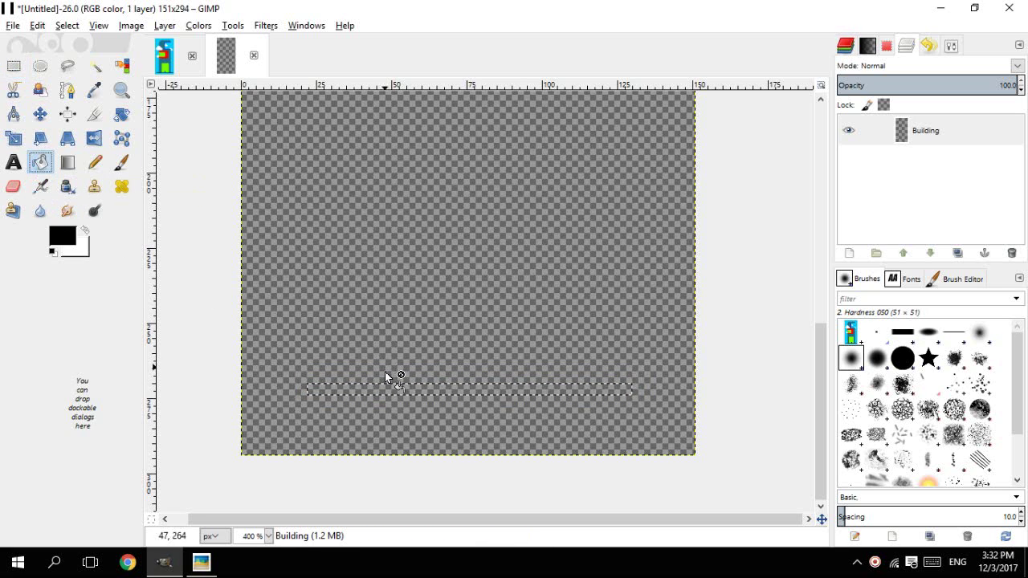
pyautogui.click(390, 392)
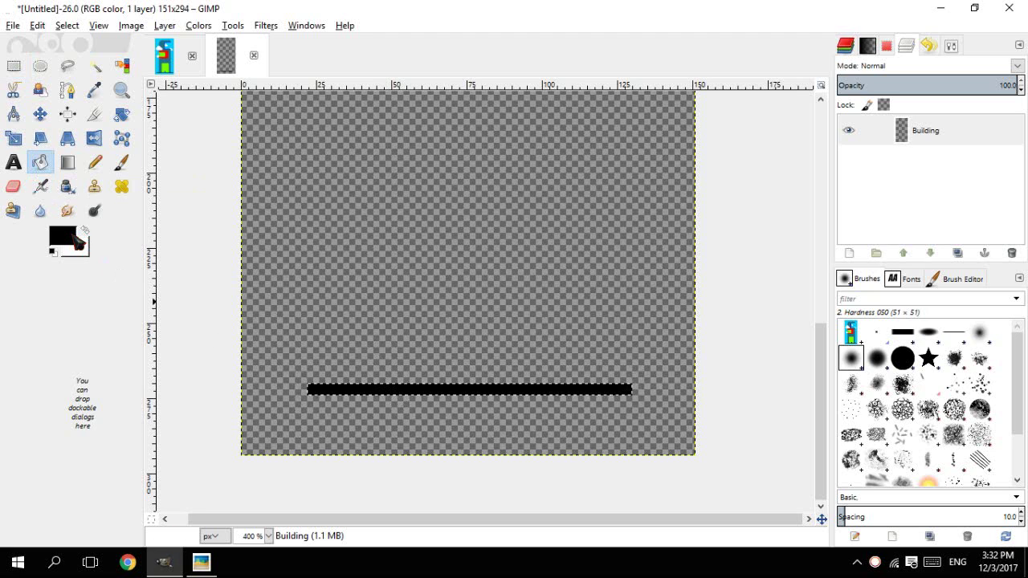
pyautogui.click(76, 241)
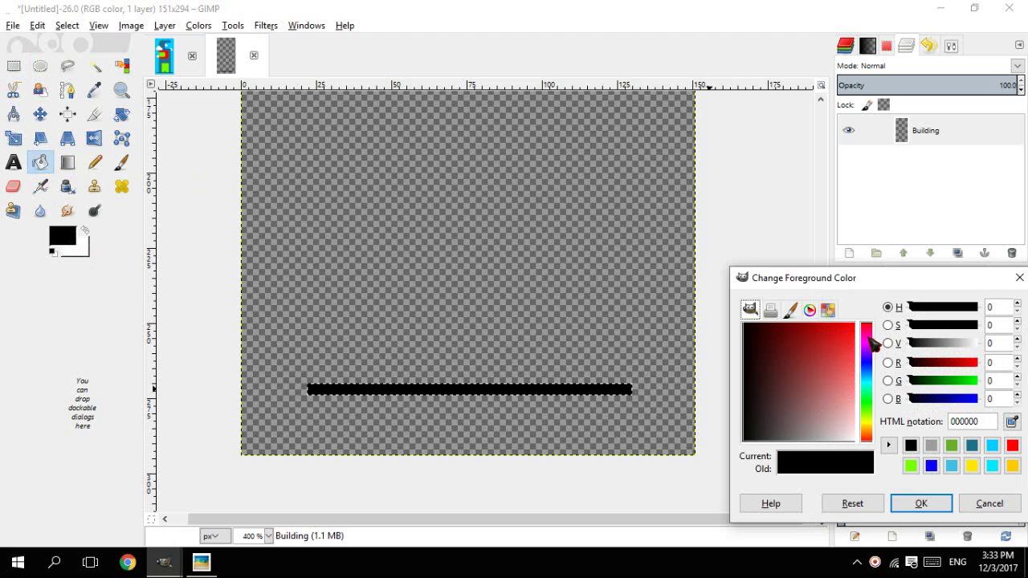
pyautogui.moveTo(869, 338)
pyautogui.mouseDown()
pyautogui.moveTo(866, 362)
pyautogui.moveTo(862, 325)
pyautogui.moveTo(869, 438)
pyautogui.moveTo(867, 321)
pyautogui.mouseUp()
pyautogui.click(940, 502)
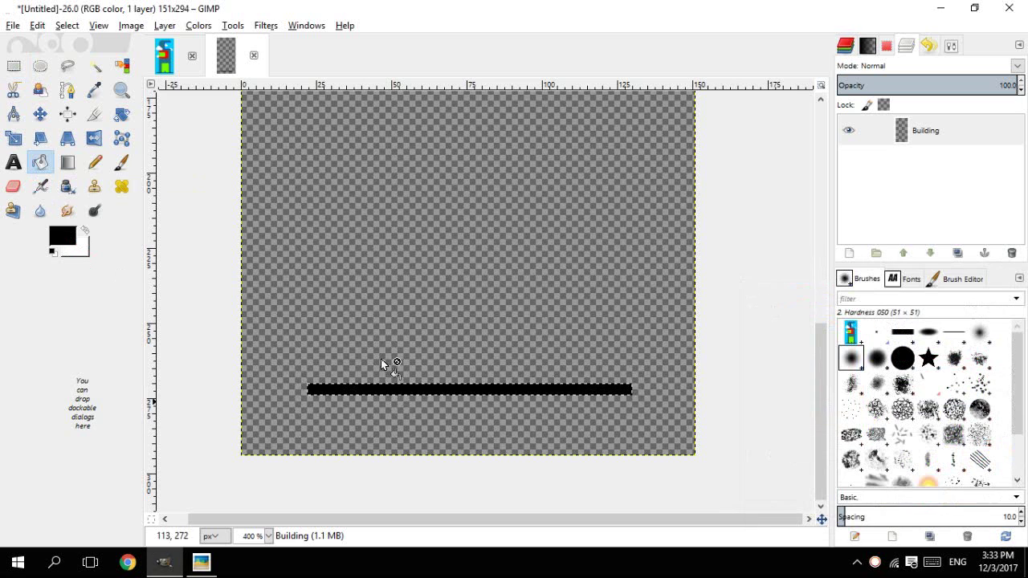
# - Zoom out to fit the canvas and compare it with the Tutorial Image reference
pyautogui.click(179, 57)
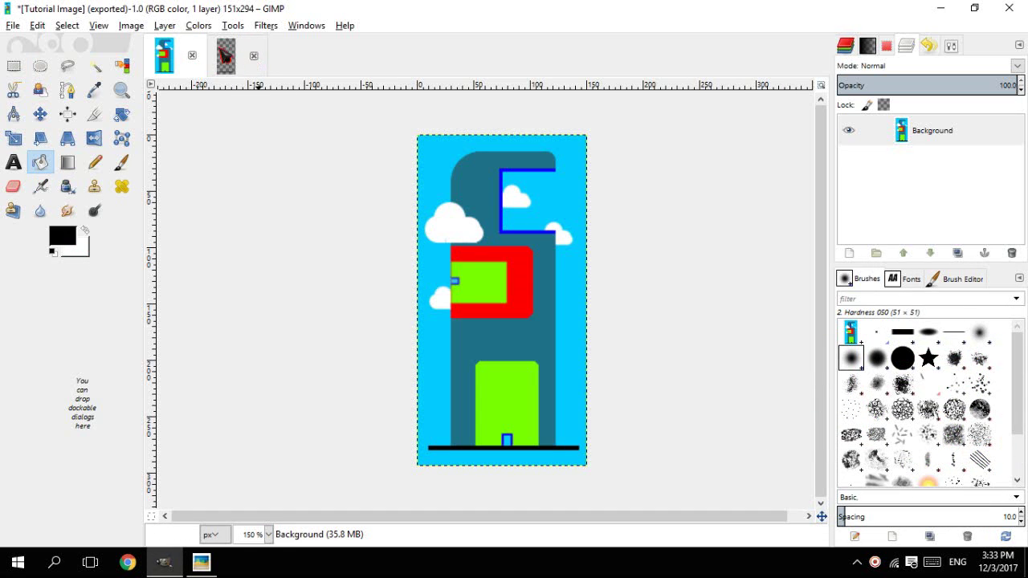
pyautogui.click(225, 55)
pyautogui.press('2')
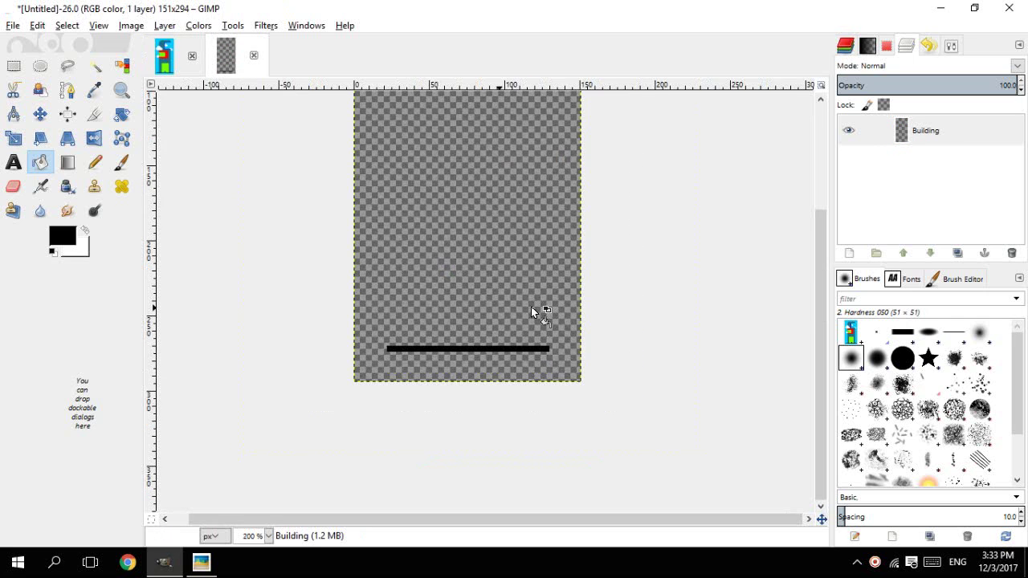
pyautogui.press('-')
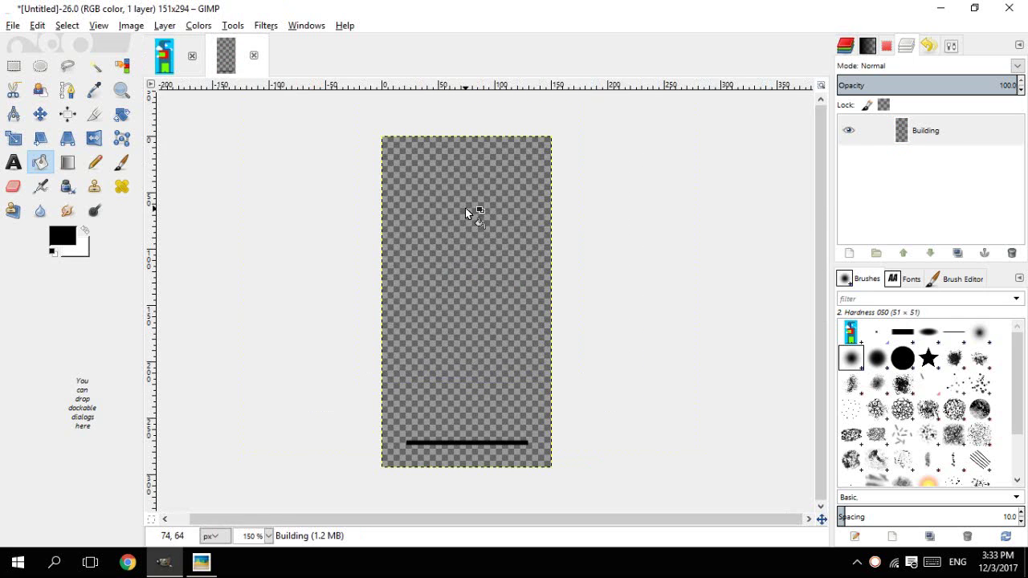
pyautogui.click(165, 57)
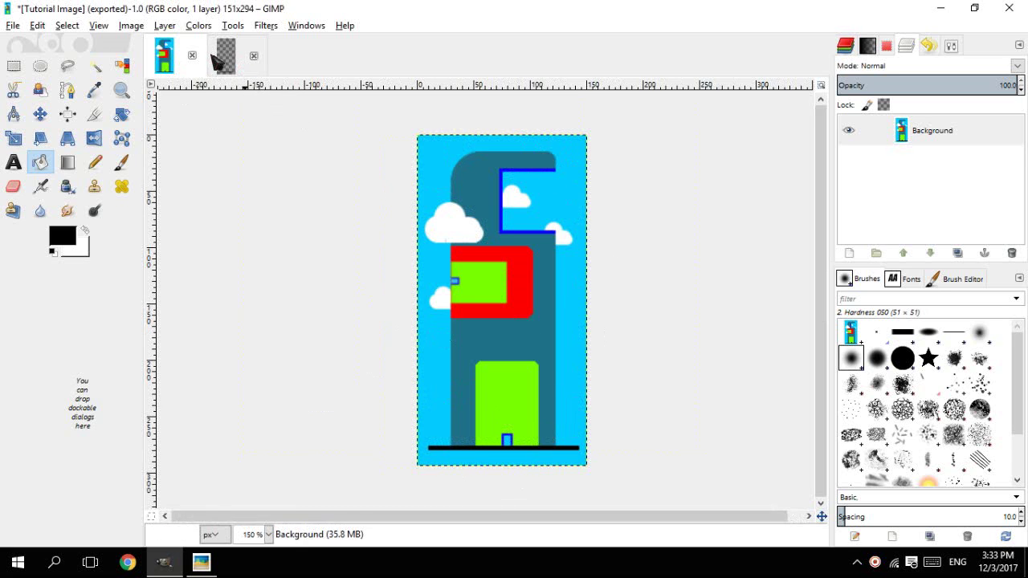
# - Draw a tall tower rectangle selection above the black bar on the Untitled image
pyautogui.click(219, 57)
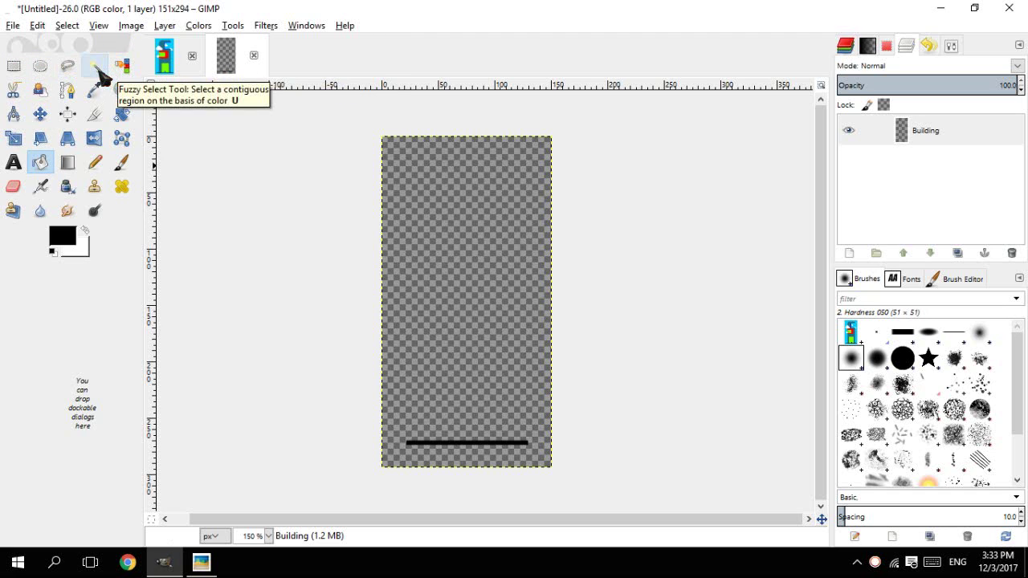
pyautogui.click(14, 67)
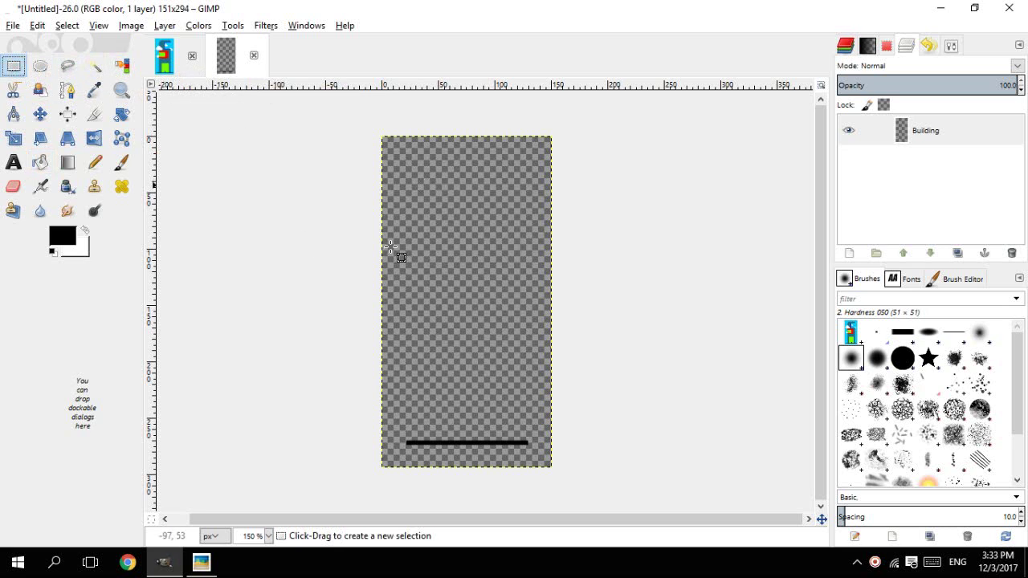
pyautogui.moveTo(418, 178); pyautogui.dragTo(509, 440)
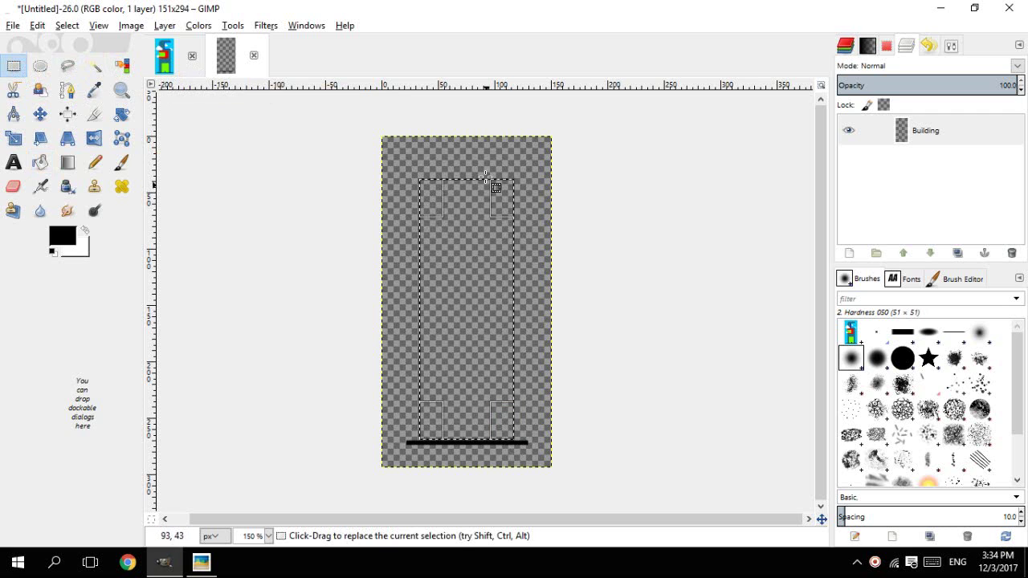
# - Zoom in and extend the rectangle's bottom edge down onto the black ground bar
pyautogui.press('ctrl')
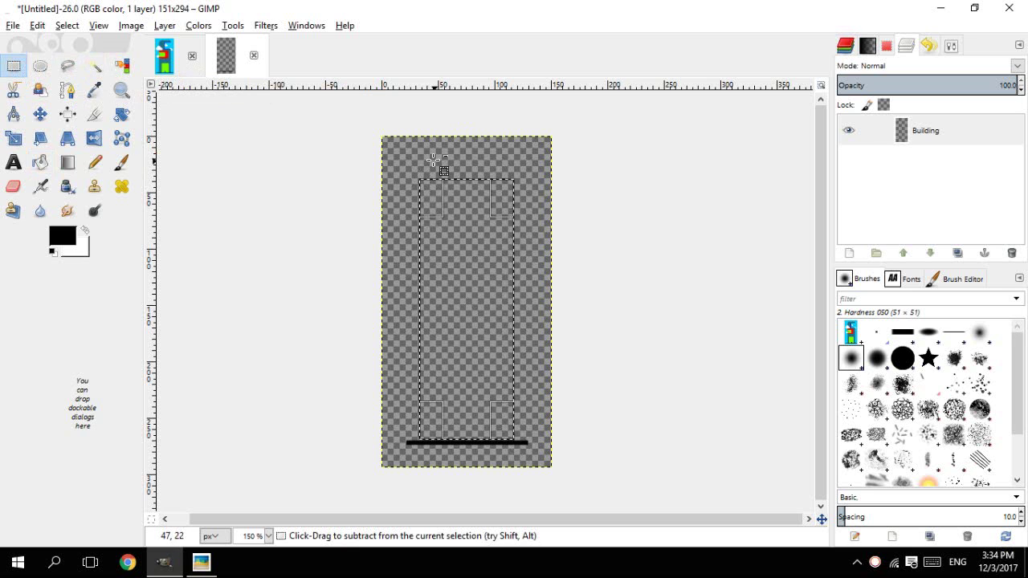
pyautogui.scroll(1, 497, 440)
pyautogui.scroll(3, 506, 434)
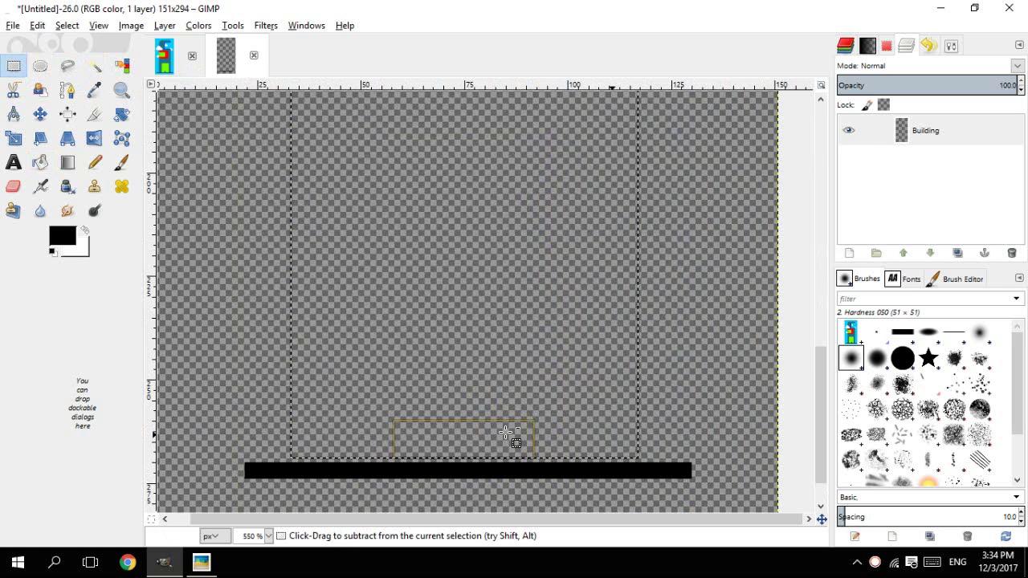
pyautogui.scroll(-5, 506, 433)
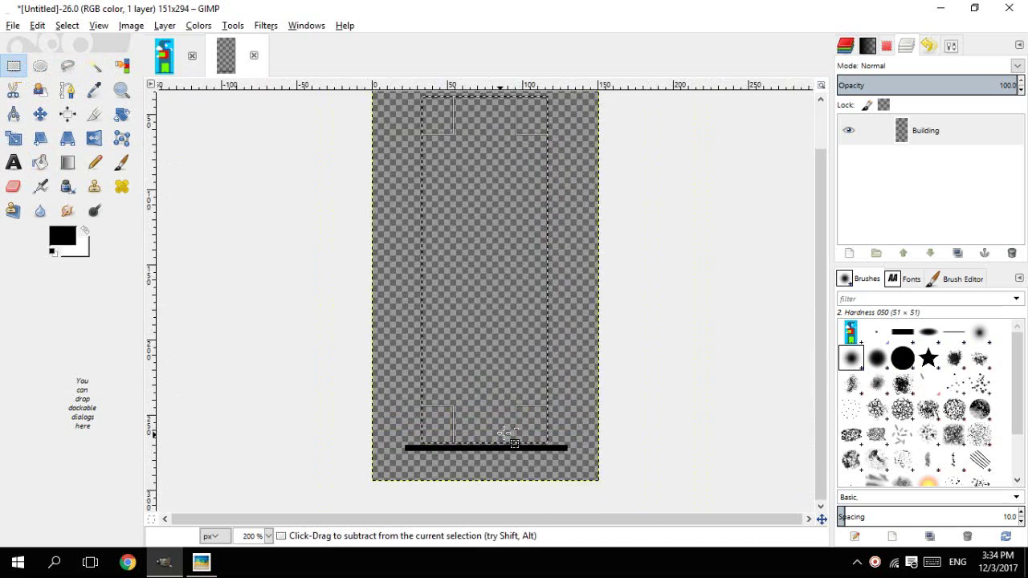
pyautogui.scroll(4, 503, 434)
pyautogui.scroll(1, 502, 430)
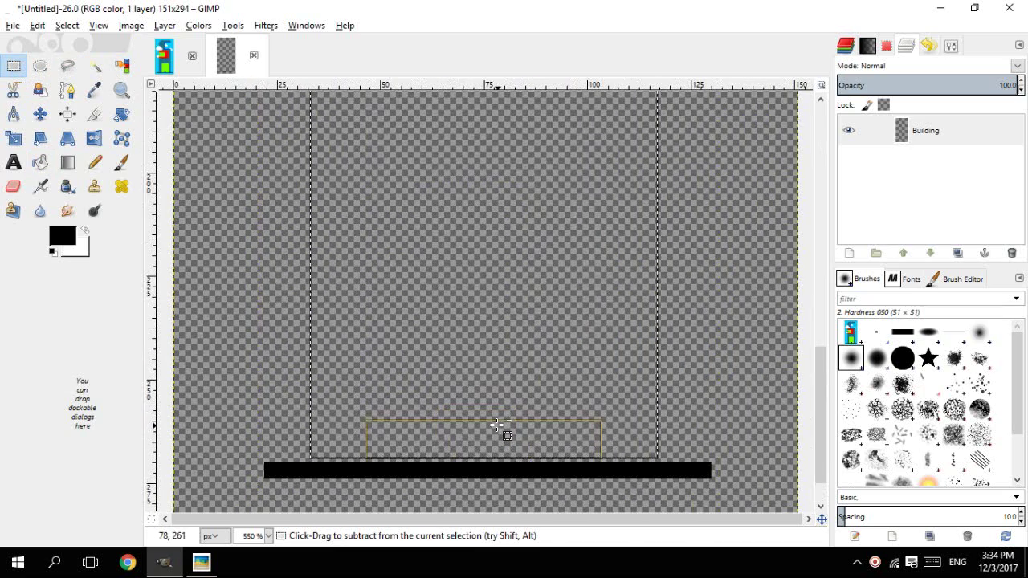
pyautogui.moveTo(486, 445)
pyautogui.mouseDown()
pyautogui.moveTo(489, 383)
pyautogui.moveTo(496, 429)
pyautogui.moveTo(482, 451)
pyautogui.mouseUp()
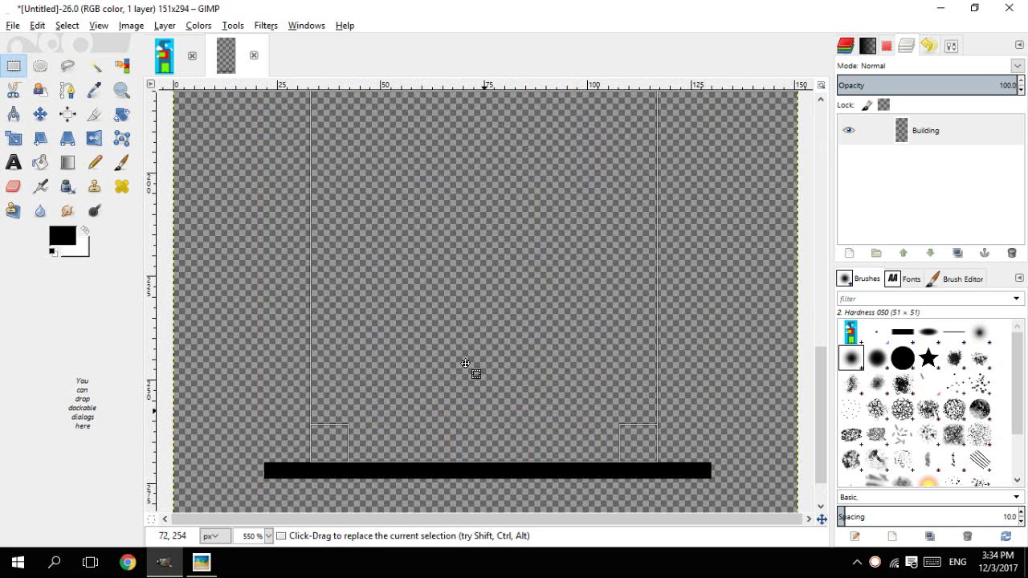
pyautogui.keyDown('ctrl'); pyautogui.scroll(-3, 445, 232); pyautogui.keyUp('ctrl')
pyautogui.scroll(4, 465, 213)
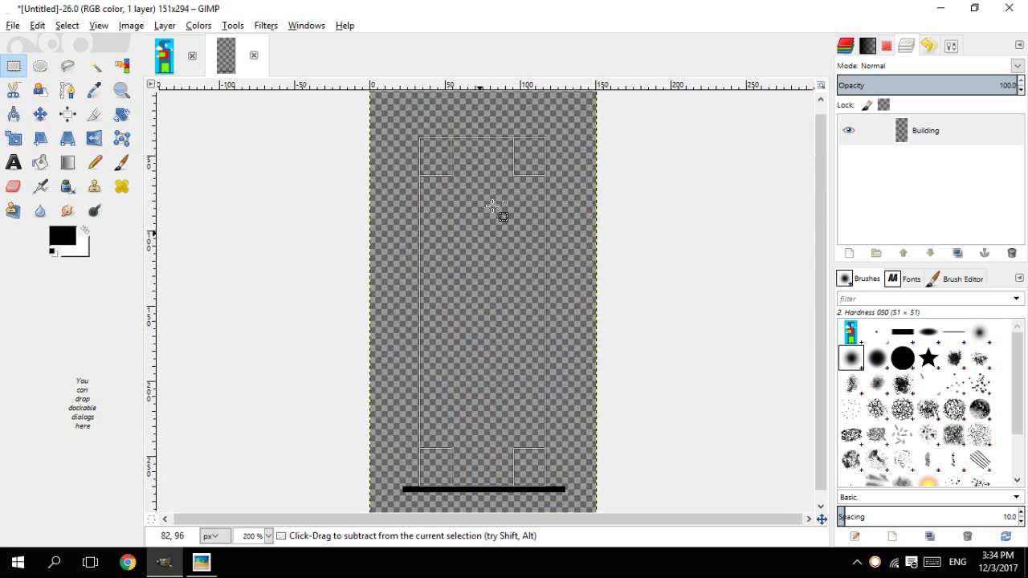
pyautogui.click(487, 130)
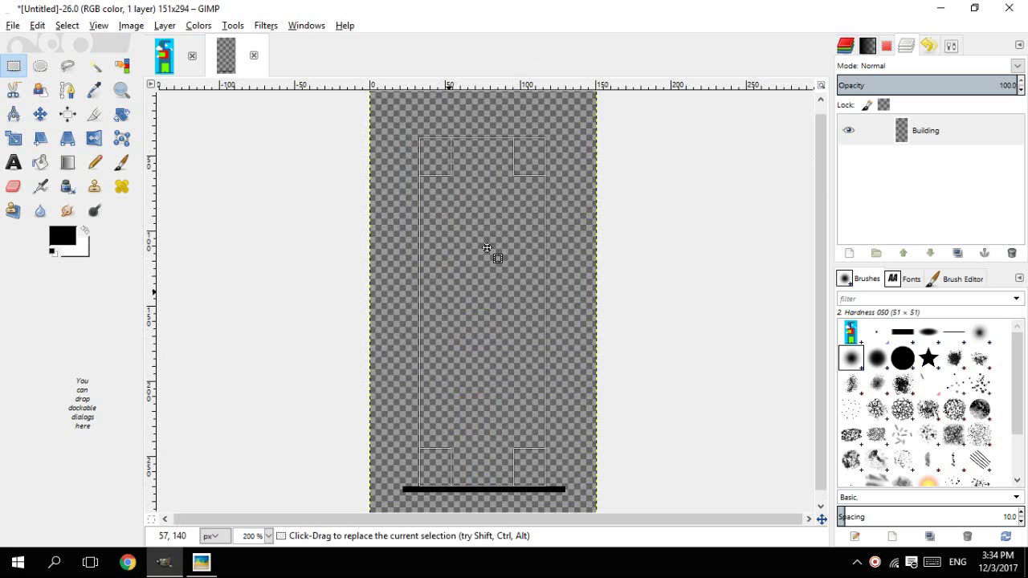
pyautogui.scroll(2, 460, 217)
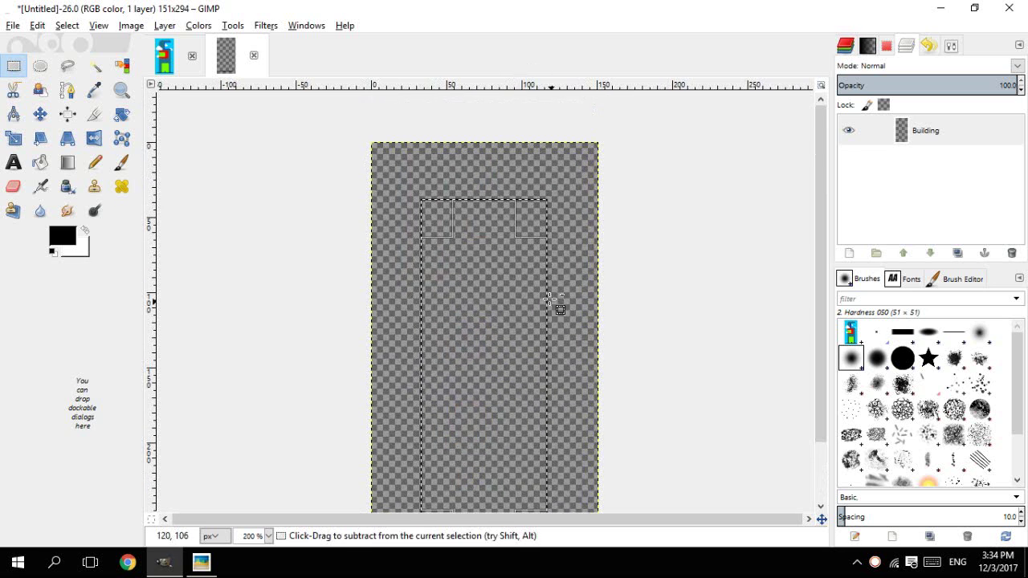
pyautogui.keyDown('ctrl'); pyautogui.scroll(-1, 559, 308); pyautogui.keyUp('ctrl')
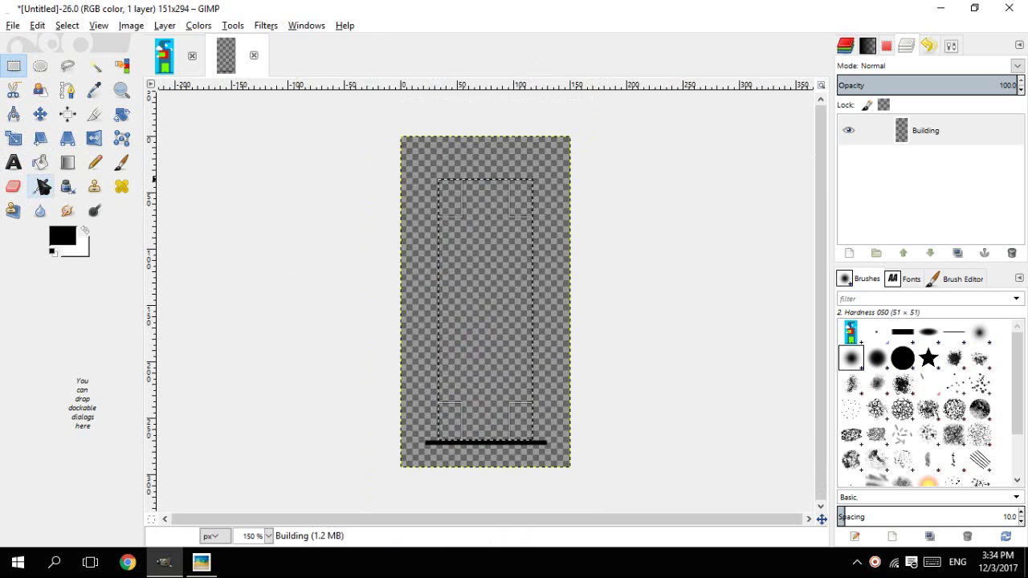
# - Bucket-fill the tower rectangle with blue 3b80a7, then compare against the reference image
pyautogui.click(40, 162)
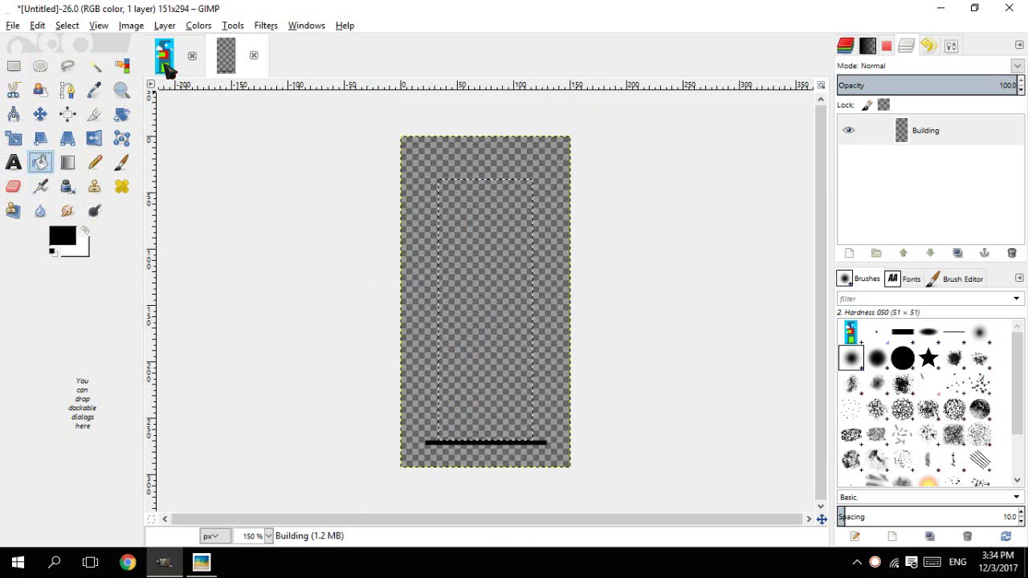
pyautogui.click(65, 235)
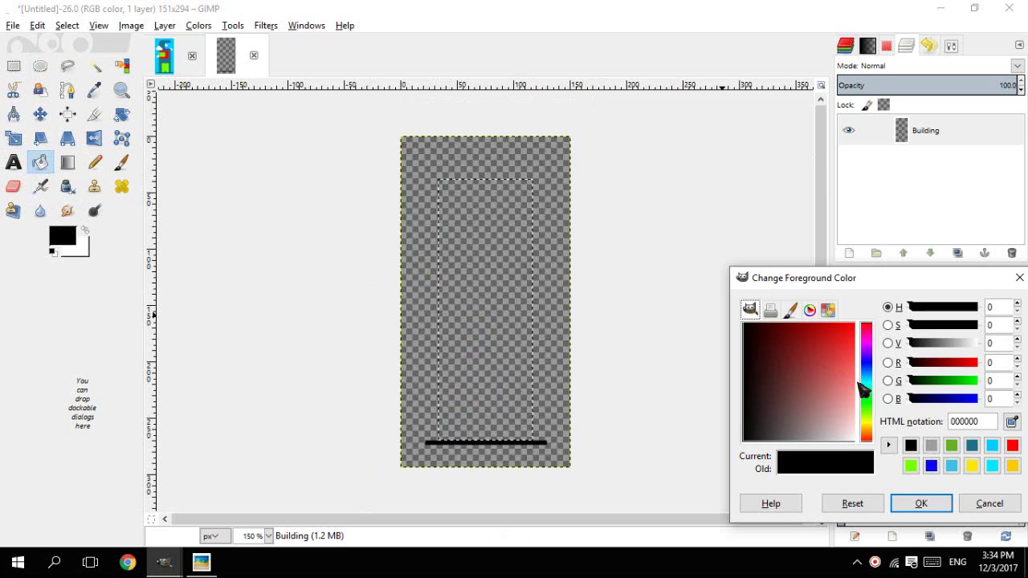
pyautogui.moveTo(866, 384)
pyautogui.mouseDown()
pyautogui.moveTo(867, 366)
pyautogui.moveTo(866, 380)
pyautogui.mouseUp()
pyautogui.click(831, 395)
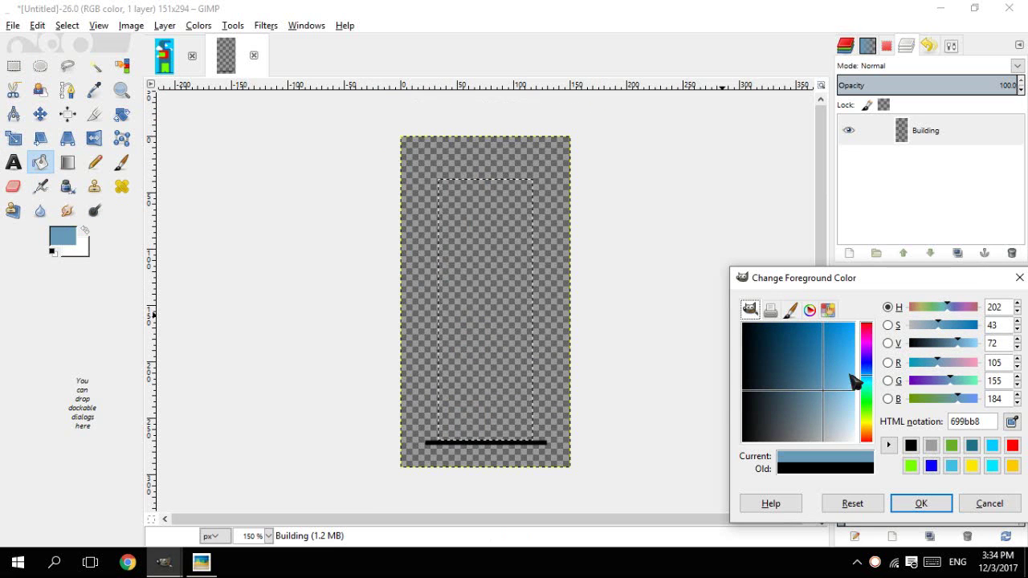
pyautogui.click(815, 365)
pyautogui.click(916, 504)
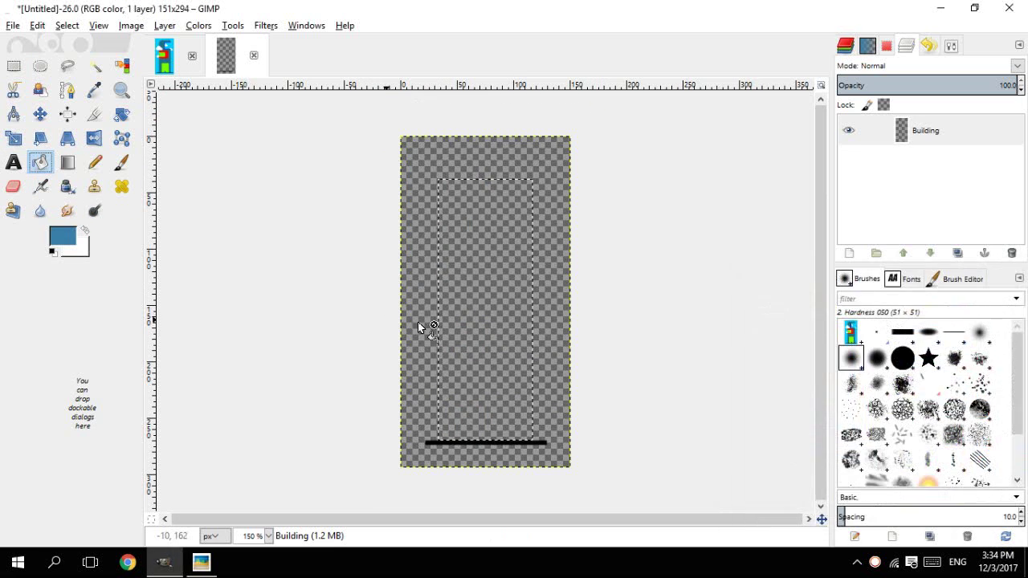
pyautogui.click(475, 321)
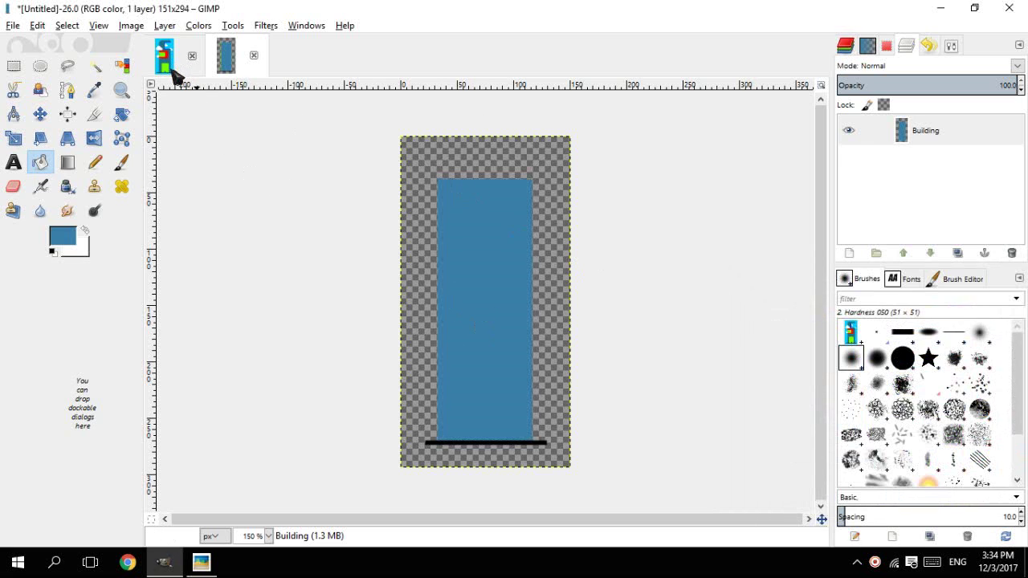
pyautogui.click(170, 69)
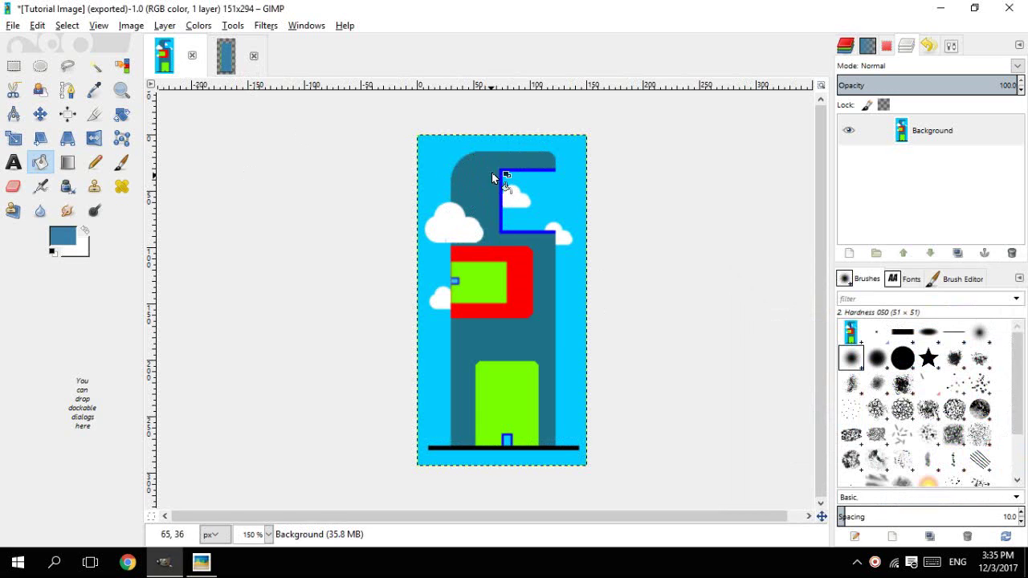
# - Delete the blue tower fill, leaving the Building layer transparent
pyautogui.click(220, 59)
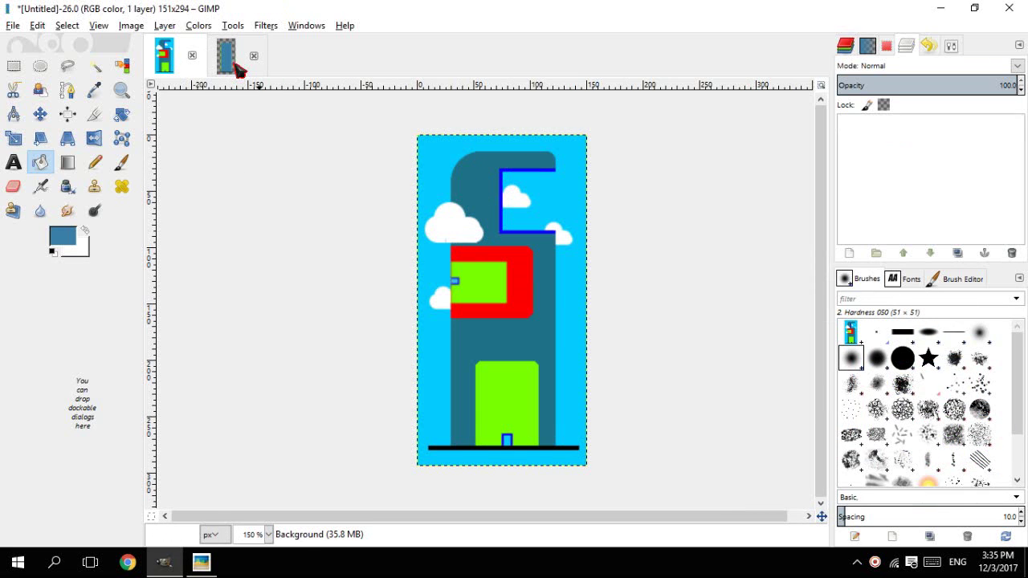
pyautogui.click(505, 208)
pyautogui.press('Delete')
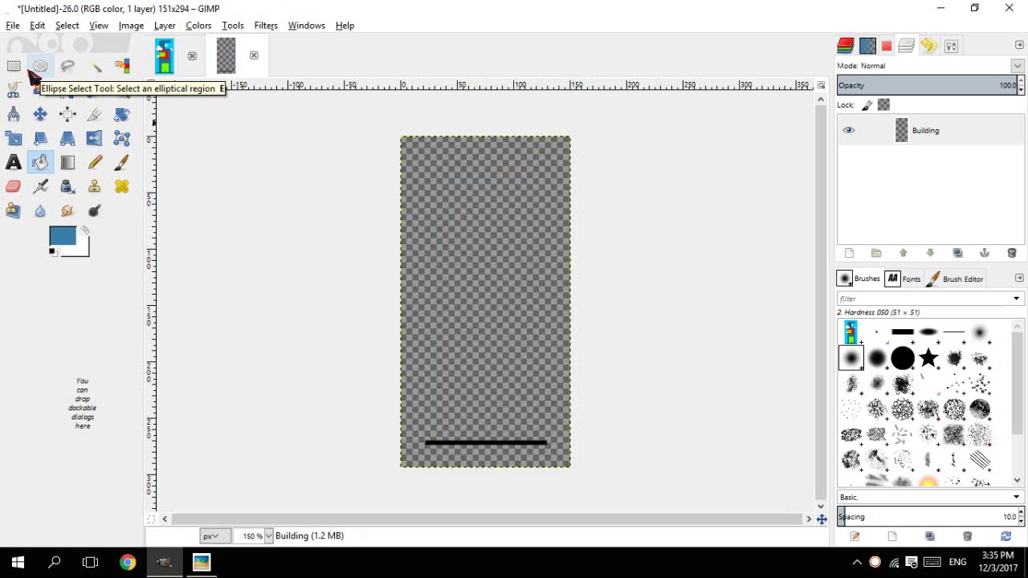
# - Draw a circular selection near the tower top, set to add further shapes
pyautogui.click(34, 71)
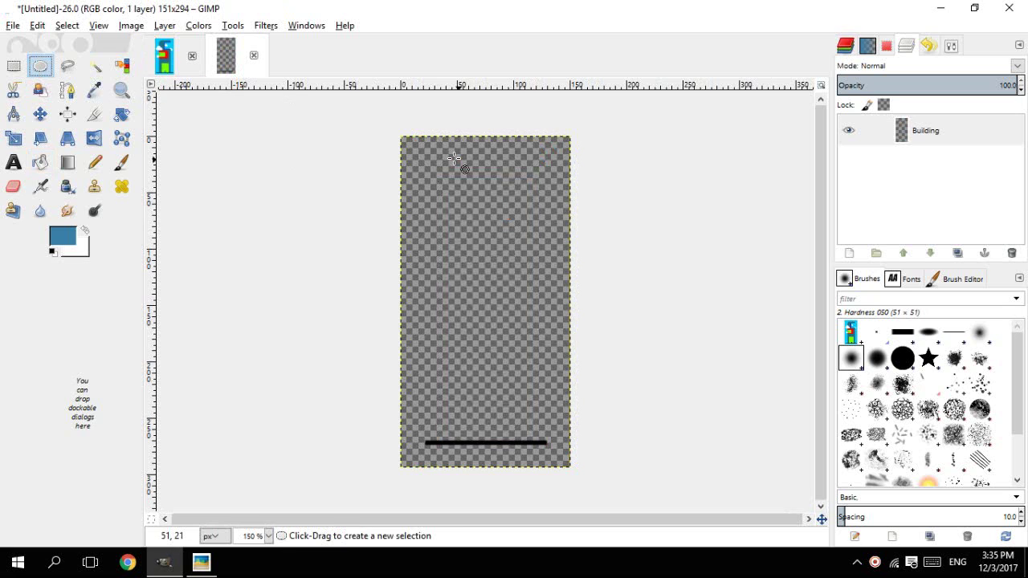
pyautogui.moveTo(433, 171); pyautogui.dragTo(488, 224)
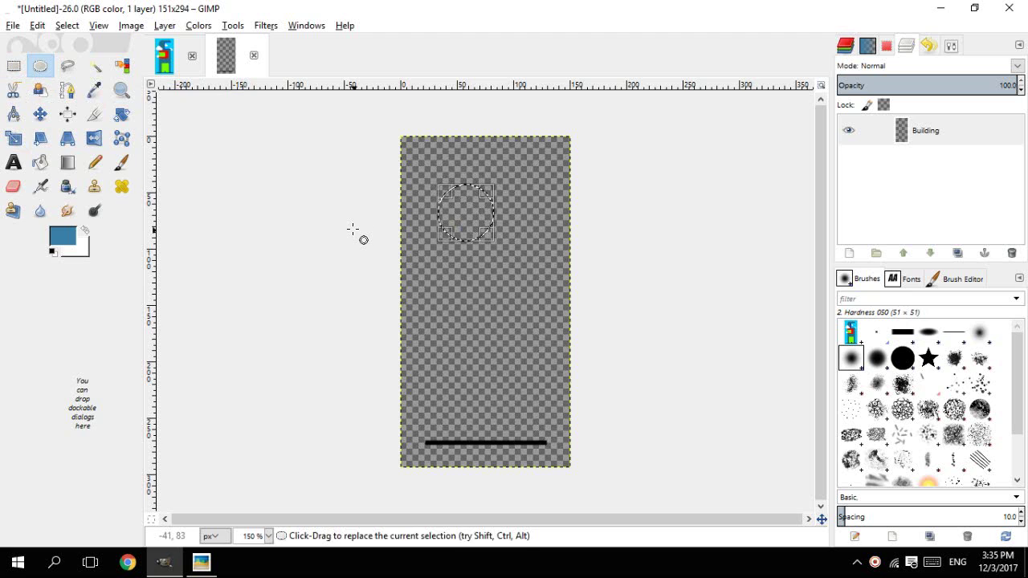
pyautogui.press('shift')
pyautogui.press('shift')
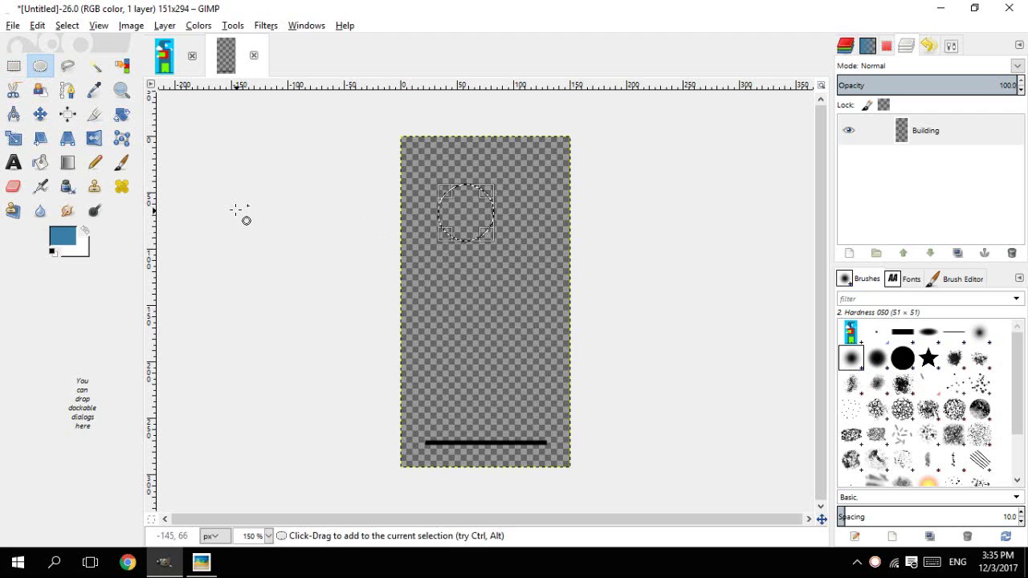
# - Add a rectangle below the circle and stretch it down to the black ground bar
pyautogui.click(19, 69)
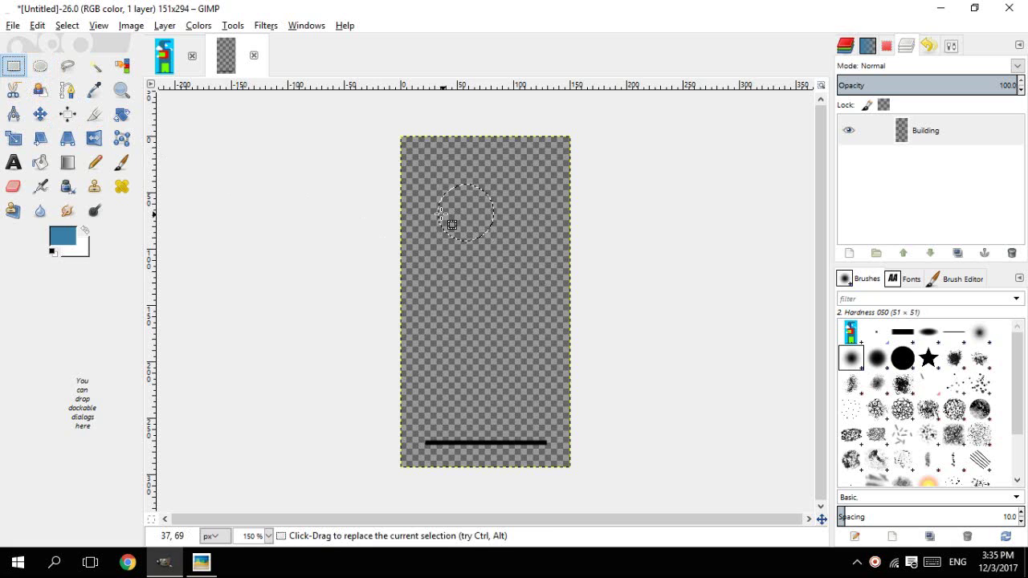
pyautogui.scroll(3, 437, 210)
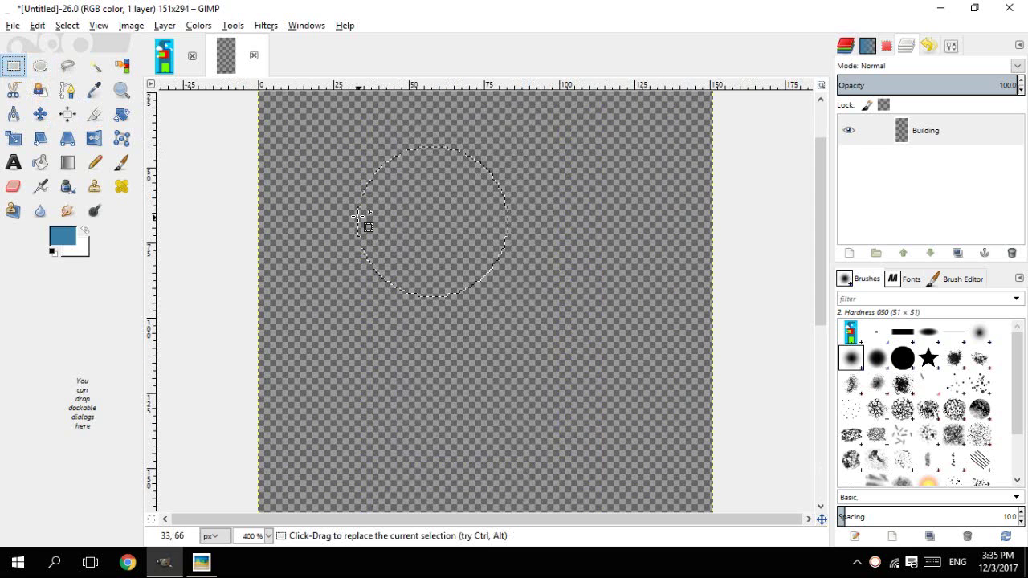
pyautogui.moveTo(359, 217); pyautogui.dragTo(527, 467)
pyautogui.scroll(-4, 486, 346)
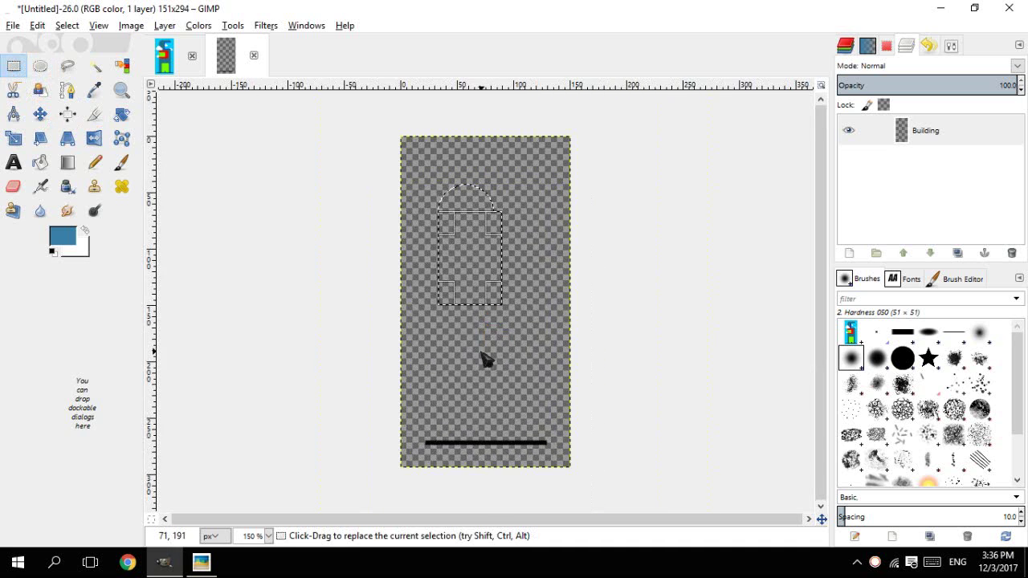
pyautogui.scroll(-1, 486, 345)
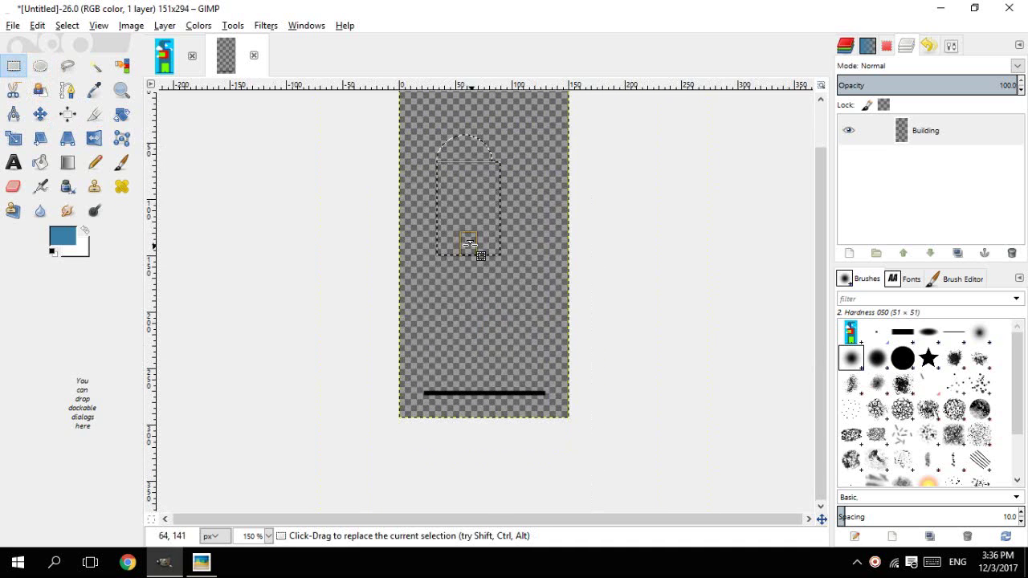
pyautogui.moveTo(470, 243); pyautogui.dragTo(478, 382)
pyautogui.click(477, 382)
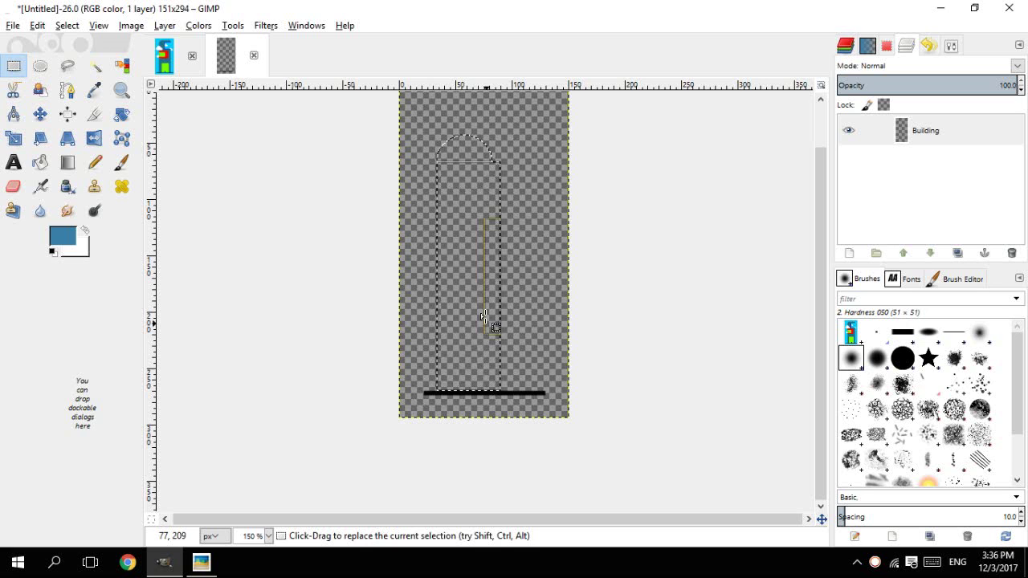
# - Widen the added rectangle toward the right
pyautogui.click(481, 279)
pyautogui.moveTo(498, 278); pyautogui.dragTo(518, 280)
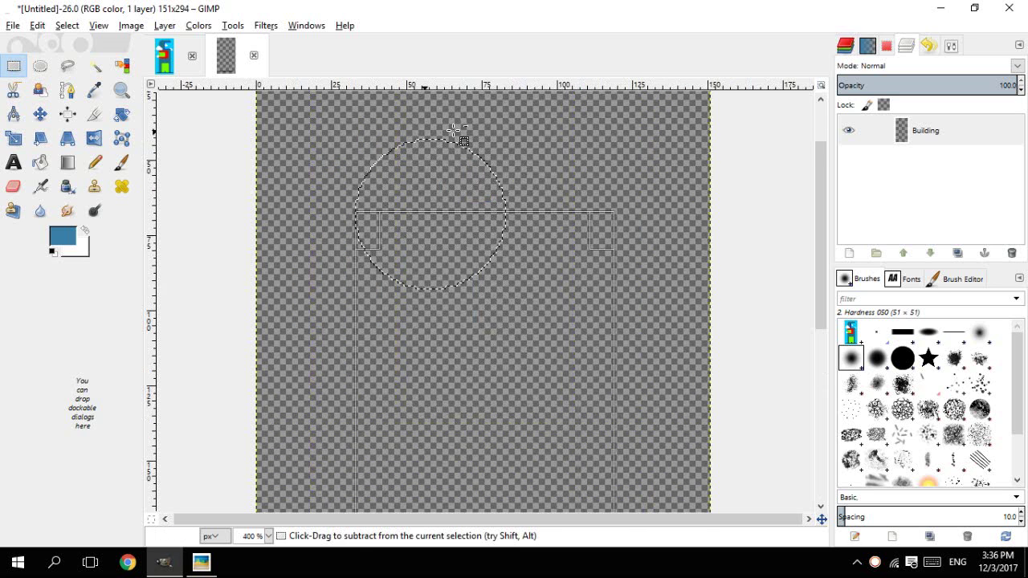
pyautogui.keyDown('ctrl'); pyautogui.scroll(3, 486, 178); pyautogui.keyUp('ctrl')
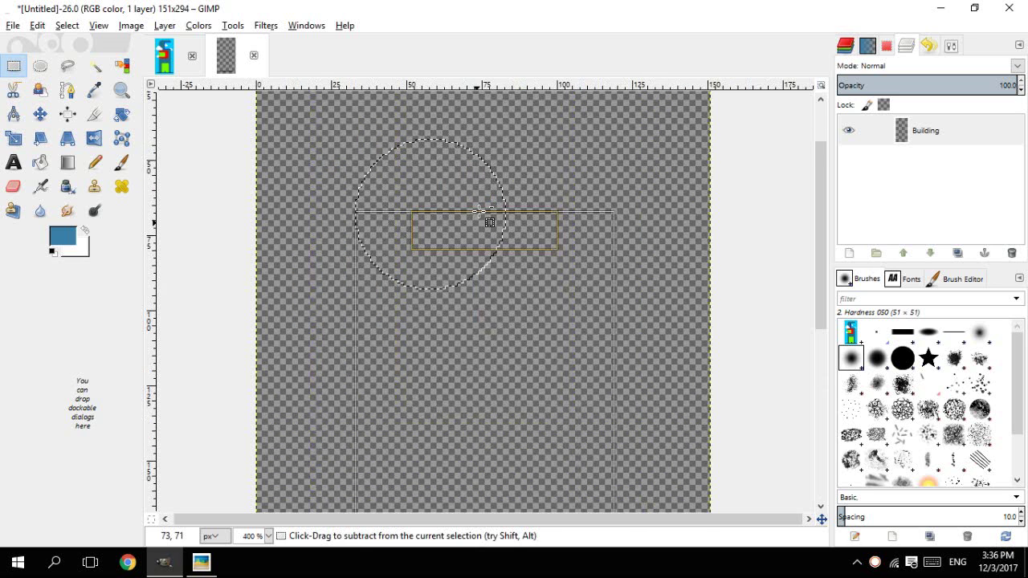
pyautogui.scroll(2, 488, 208)
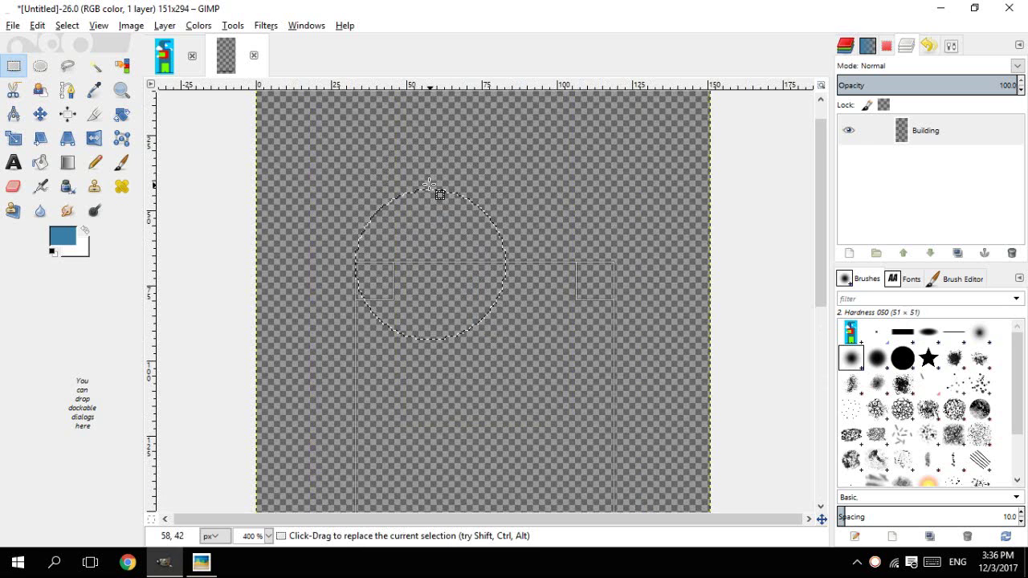
# - Restore the circle alone, then add a rectangle beside its top and a tall tower-body rectangle
pyautogui.moveTo(430, 191); pyautogui.dragTo(587, 288)
pyautogui.hotkey('ctrl', 'shift', 'a')
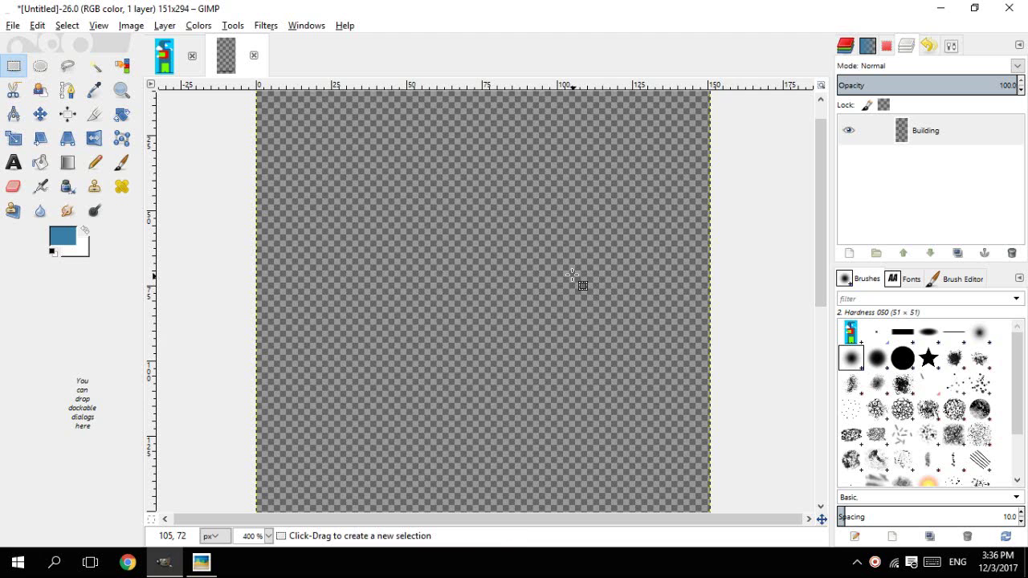
pyautogui.hotkey('ctrl', 'z')
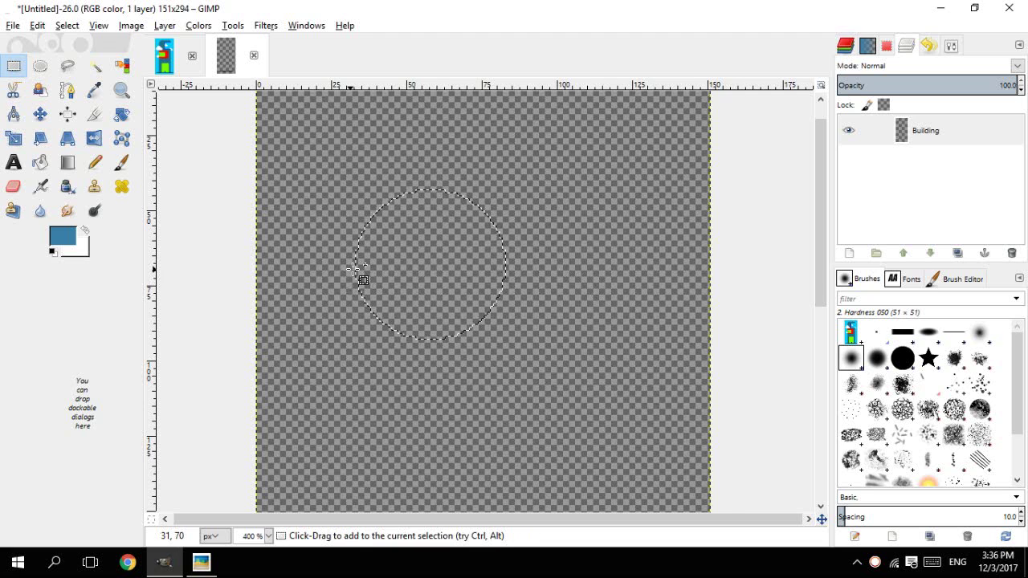
pyautogui.moveTo(430, 189); pyautogui.dragTo(588, 286)
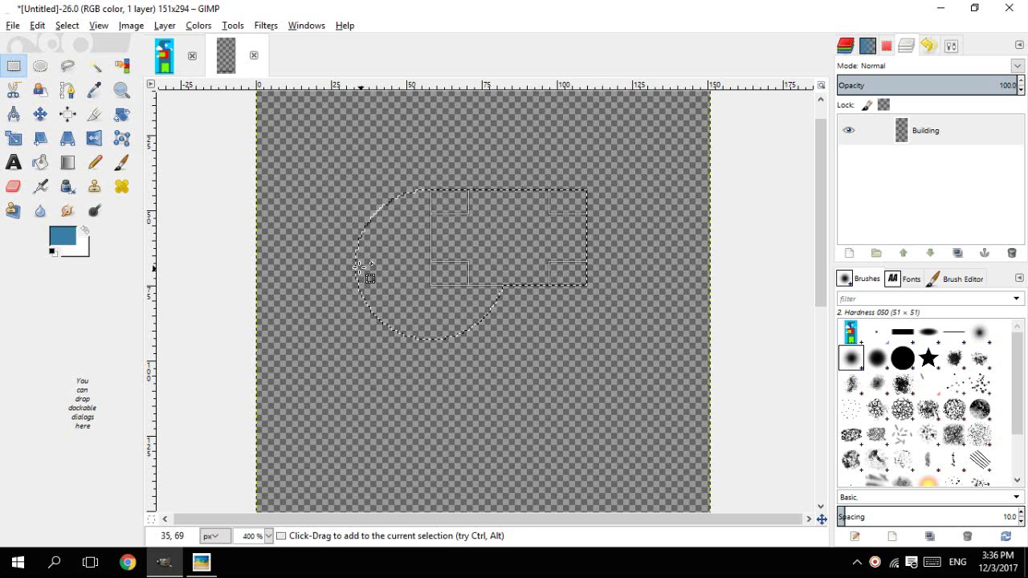
pyautogui.moveTo(355, 269); pyautogui.dragTo(594, 486)
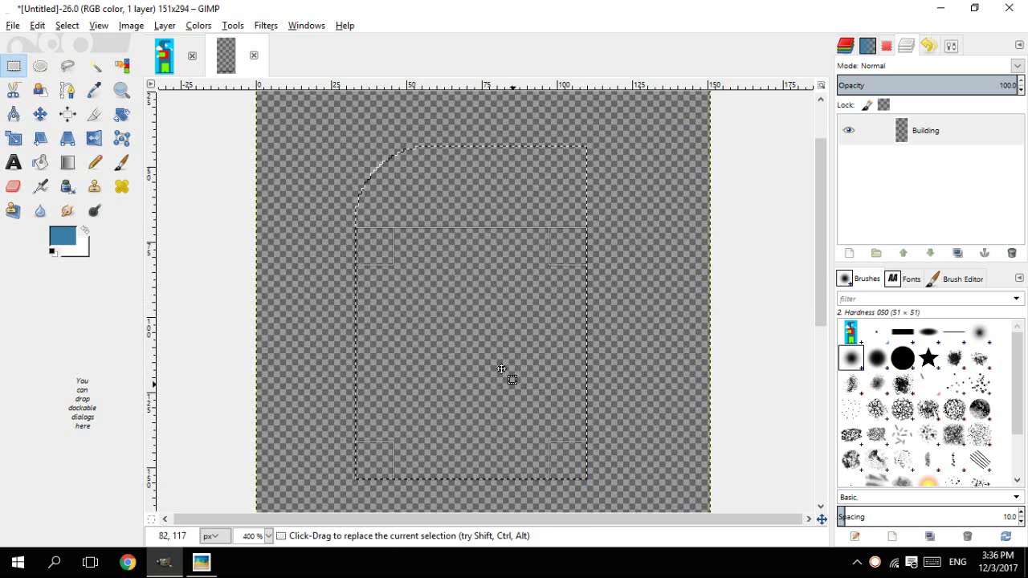
# - Extend the tower selection down to the ground bar and pull its right edge inward
pyautogui.press('ctrl')
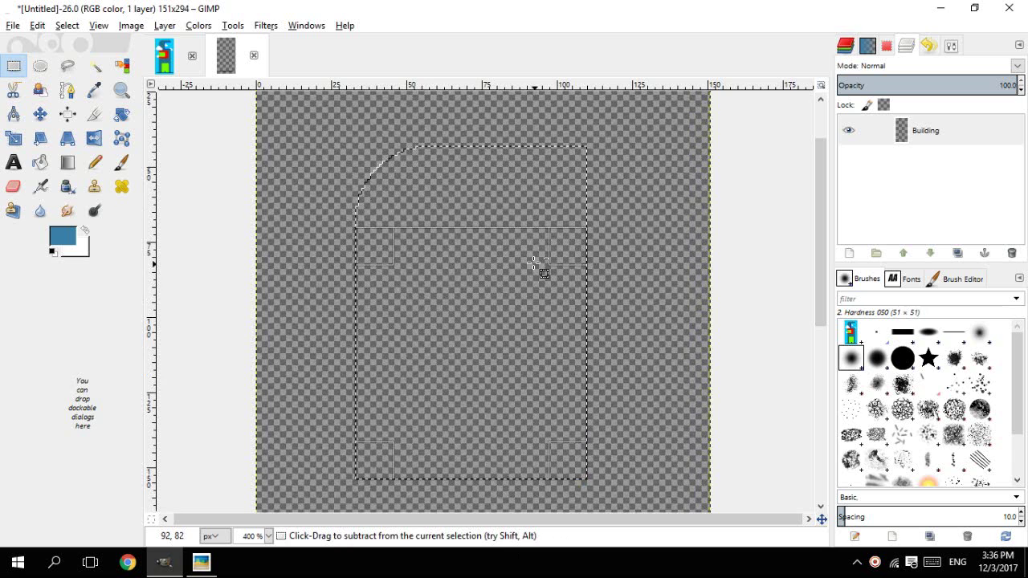
pyautogui.scroll(-2, 535, 263)
pyautogui.scroll(-3, 550, 402)
pyautogui.moveTo(521, 236); pyautogui.dragTo(496, 412)
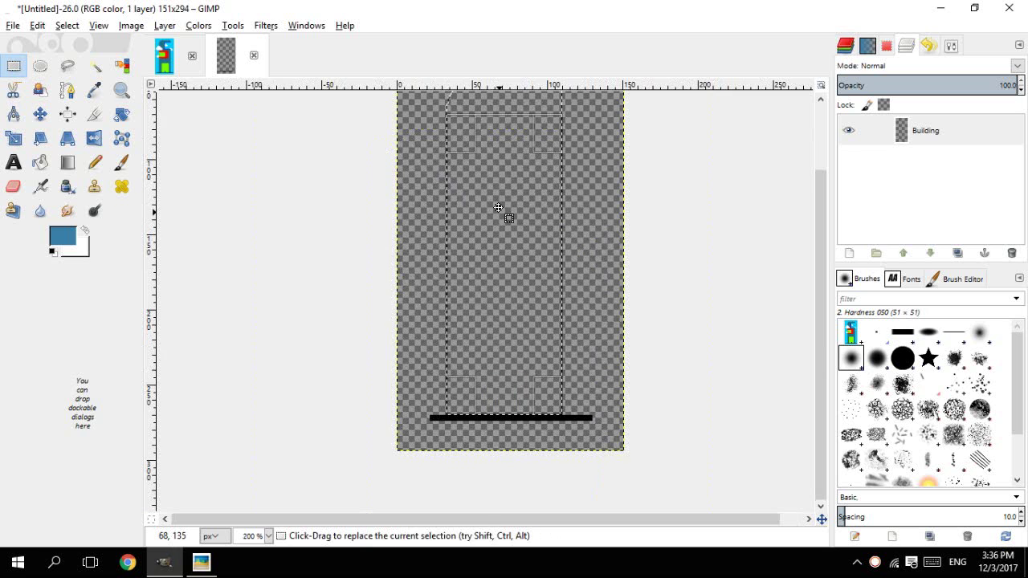
pyautogui.scroll(5, 499, 321)
pyautogui.scroll(2, 546, 254)
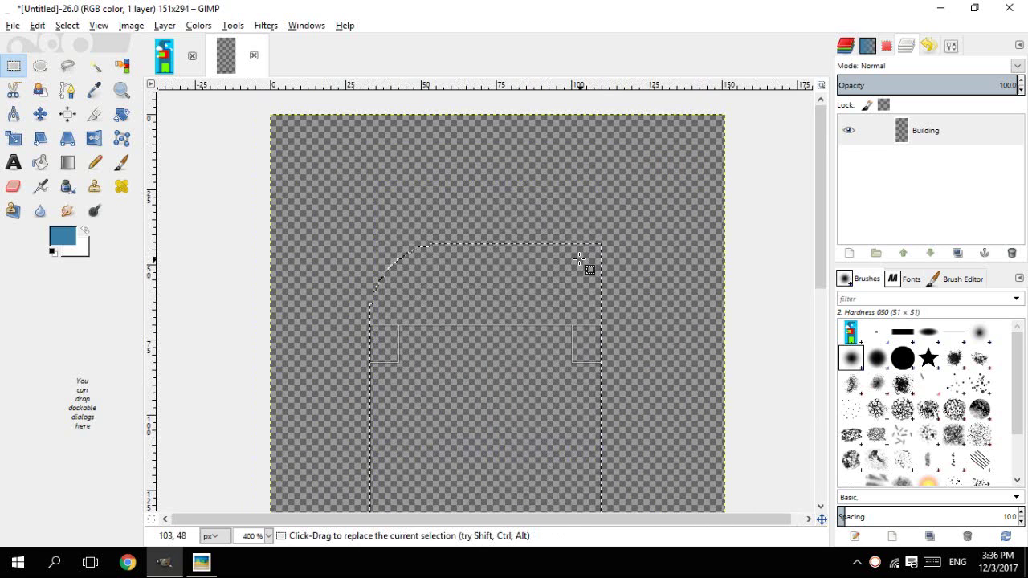
pyautogui.click(579, 260)
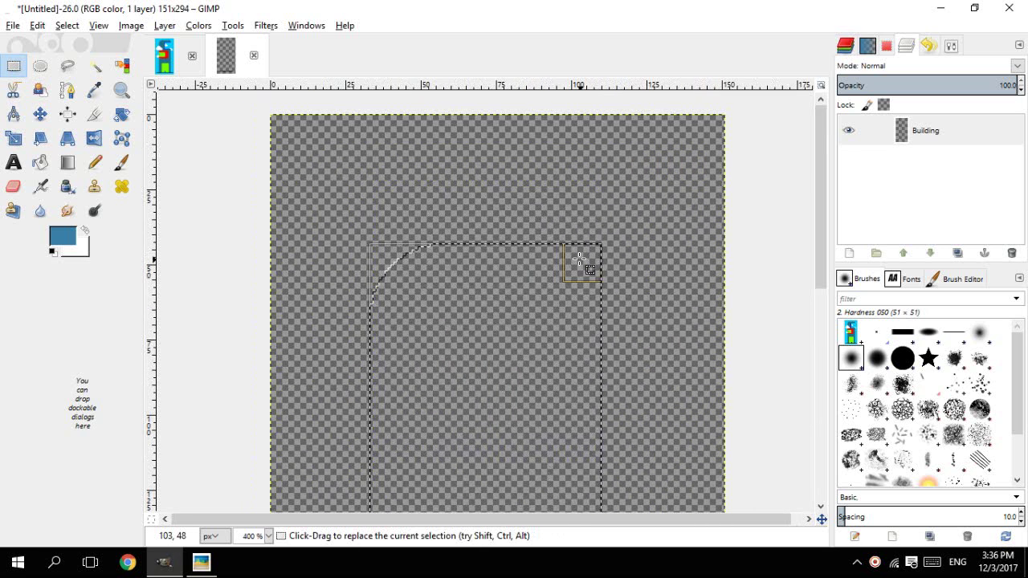
pyautogui.moveTo(590, 321); pyautogui.dragTo(565, 329)
# - Undo the right-edge change and bucket-fill the tower selection blue
pyautogui.hotkey('ctrl', 'z')
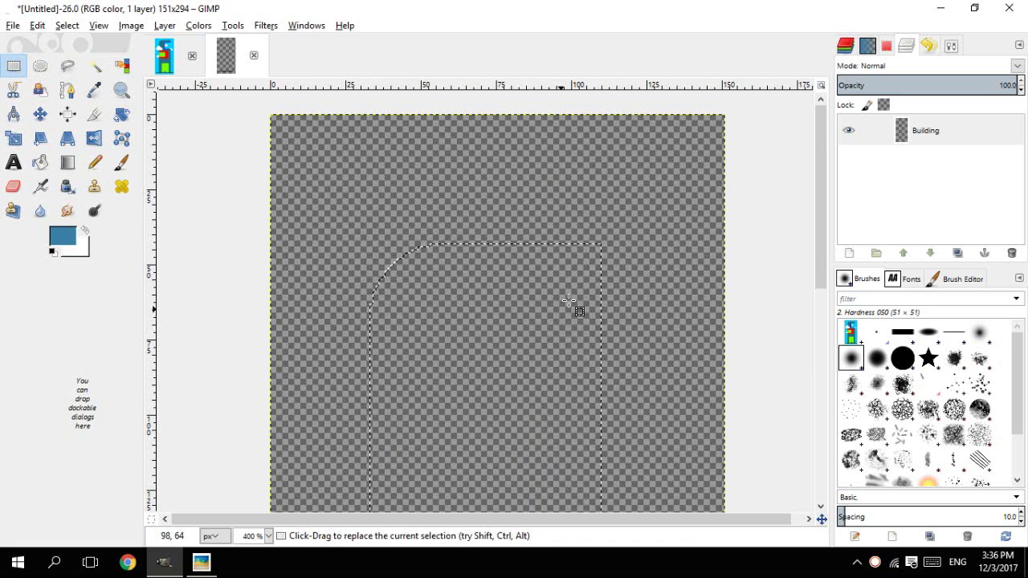
pyautogui.click(40, 162)
pyautogui.click(562, 367)
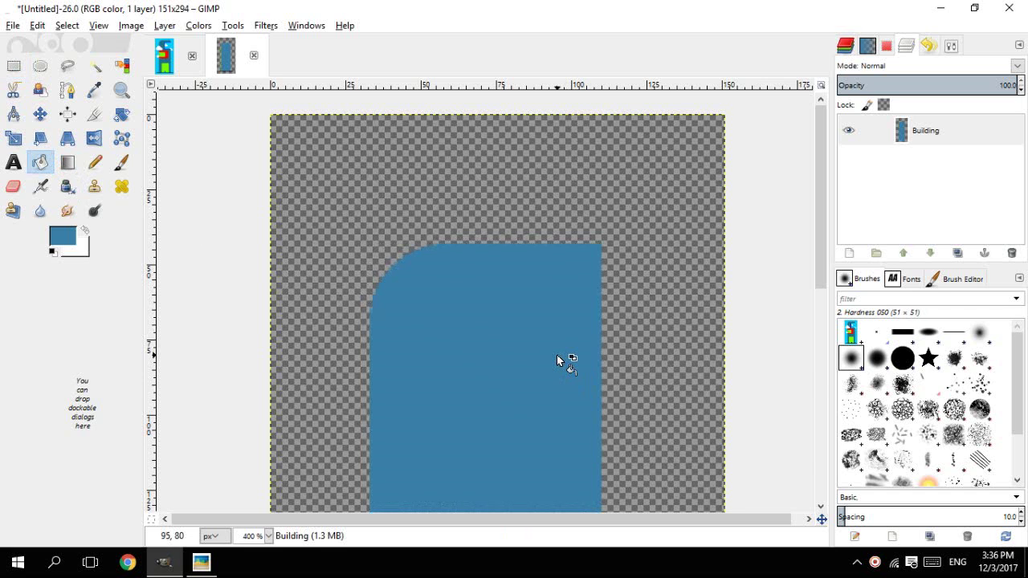
# - Fit the whole image in view and compare it with the Tutorial Image reference
pyautogui.press('-')
pyautogui.press('-')
pyautogui.press('-')
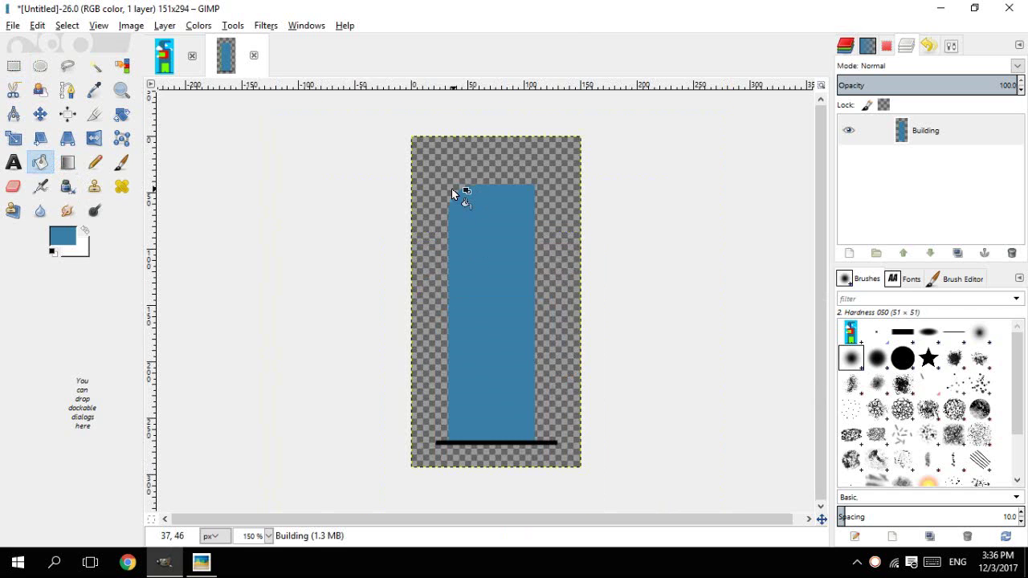
pyautogui.click(165, 56)
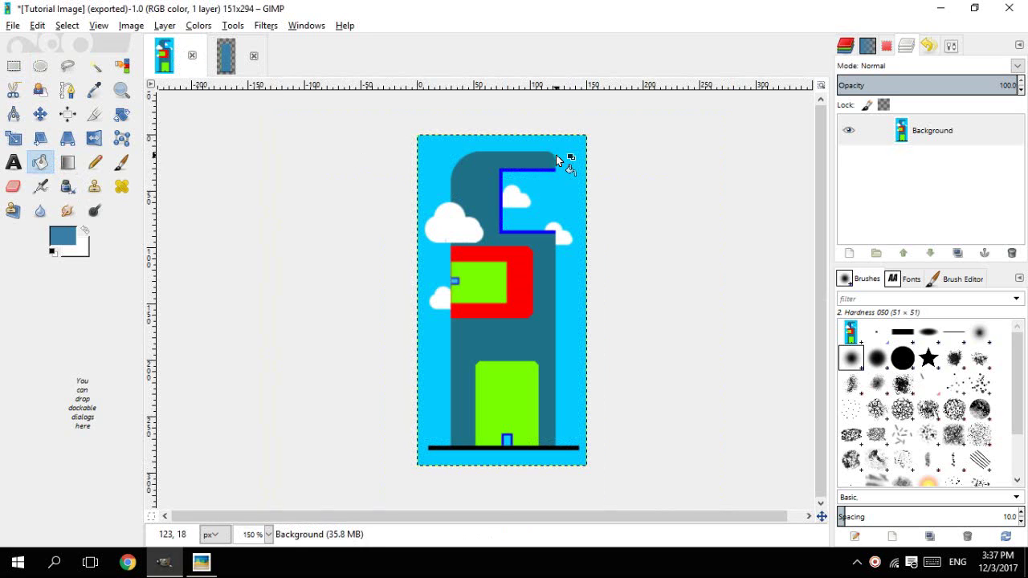
pyautogui.click(226, 58)
# - Zoom onto the building's top-right corner and try, then clear, a small rectangle selection there
pyautogui.scroll(4, 515, 194)
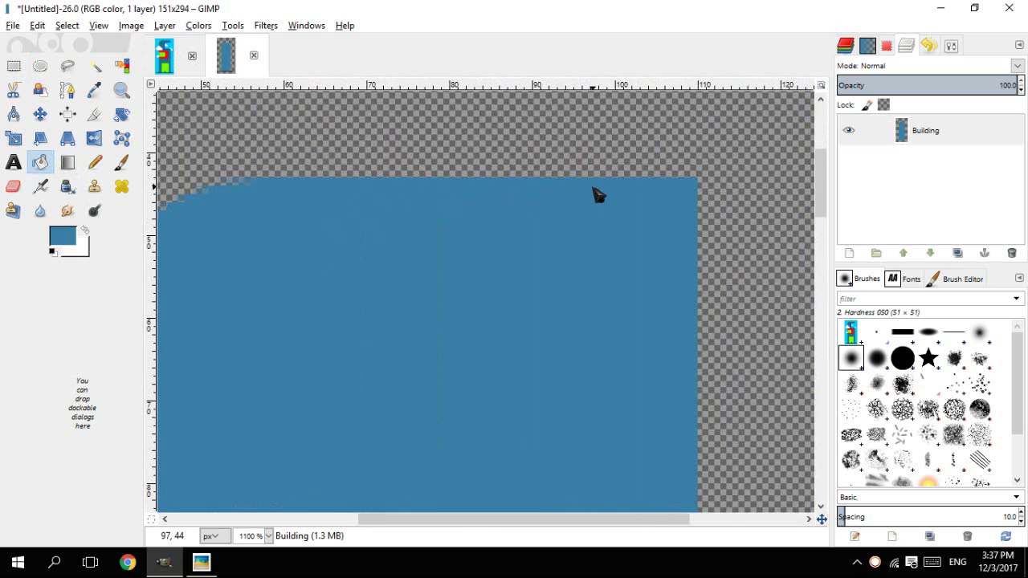
pyautogui.moveTo(600, 195); pyautogui.dragTo(512, 215)
pyautogui.press('r')
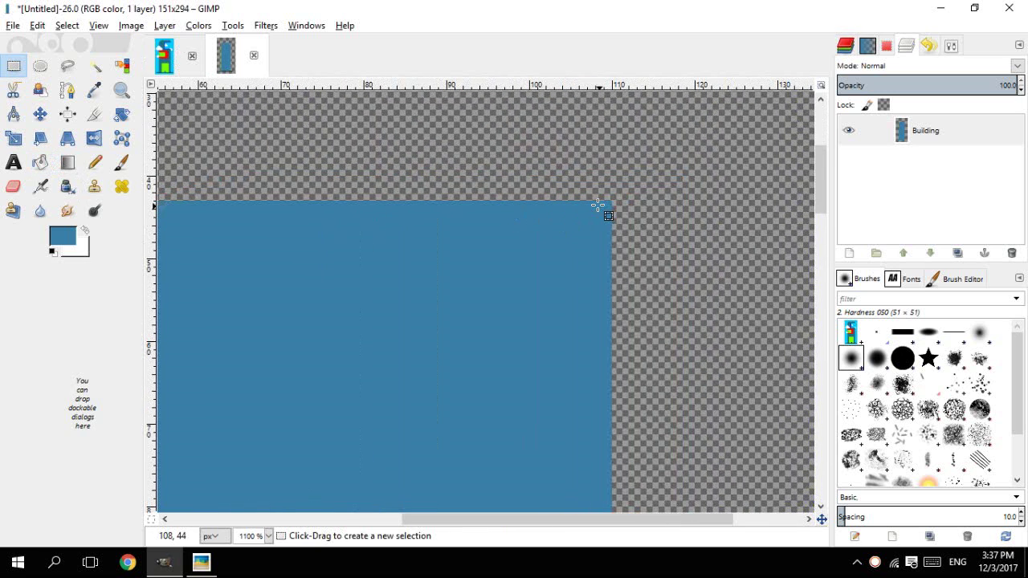
pyautogui.moveTo(608, 212); pyautogui.dragTo(504, 337)
pyautogui.click(557, 252)
pyautogui.click(40, 66)
# - Clear the corner selection and check the tower against the Tutorial Image reference
pyautogui.click(434, 216)
pyautogui.keyDown('ctrl'); pyautogui.scroll(-3, 482, 257); pyautogui.keyUp('ctrl')
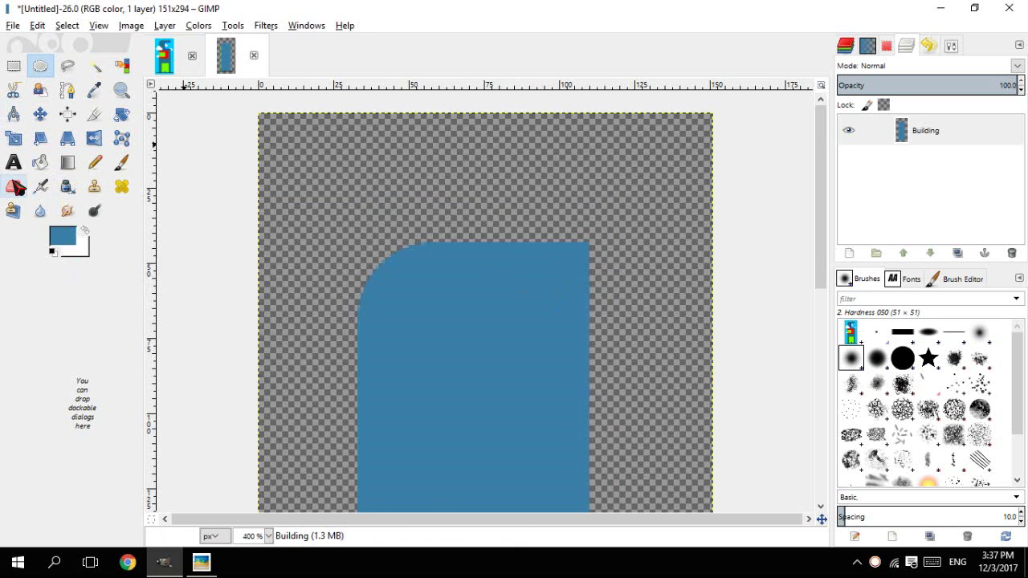
pyautogui.scroll(1, 664, 197)
pyautogui.scroll(2, 663, 196)
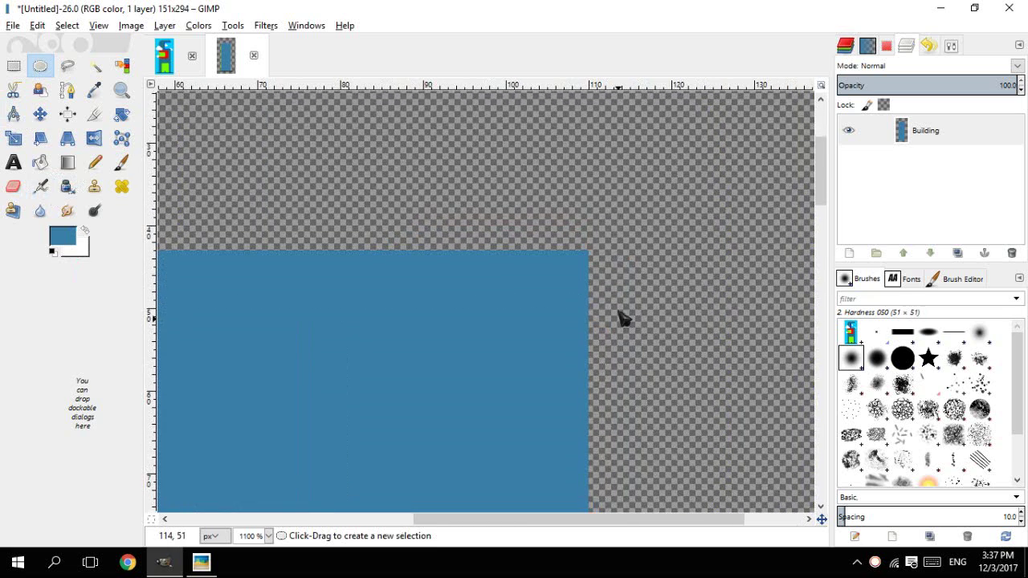
pyautogui.scroll(-1, 657, 278)
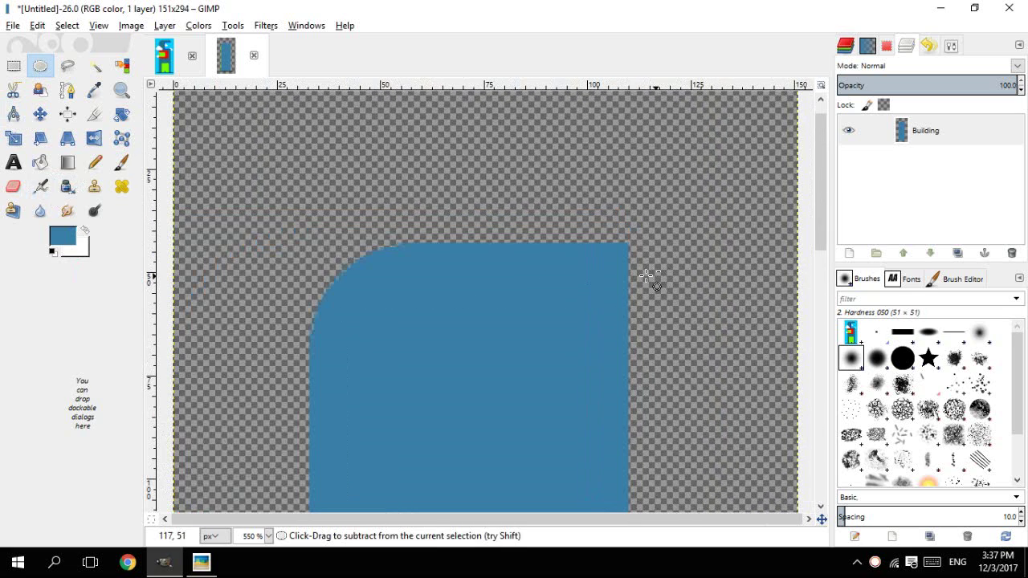
pyautogui.click(166, 63)
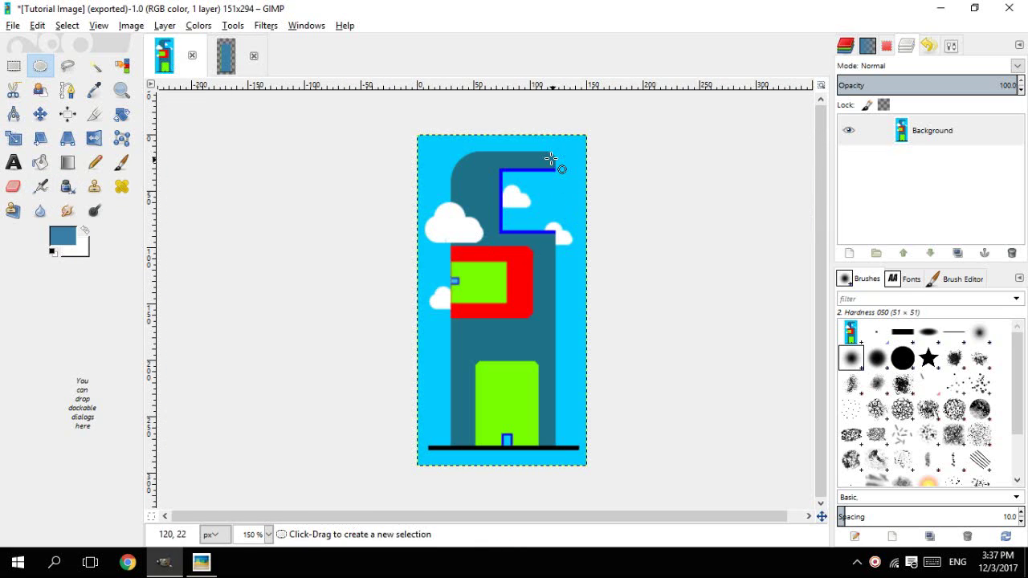
pyautogui.click(226, 56)
pyautogui.scroll(2, 525, 208)
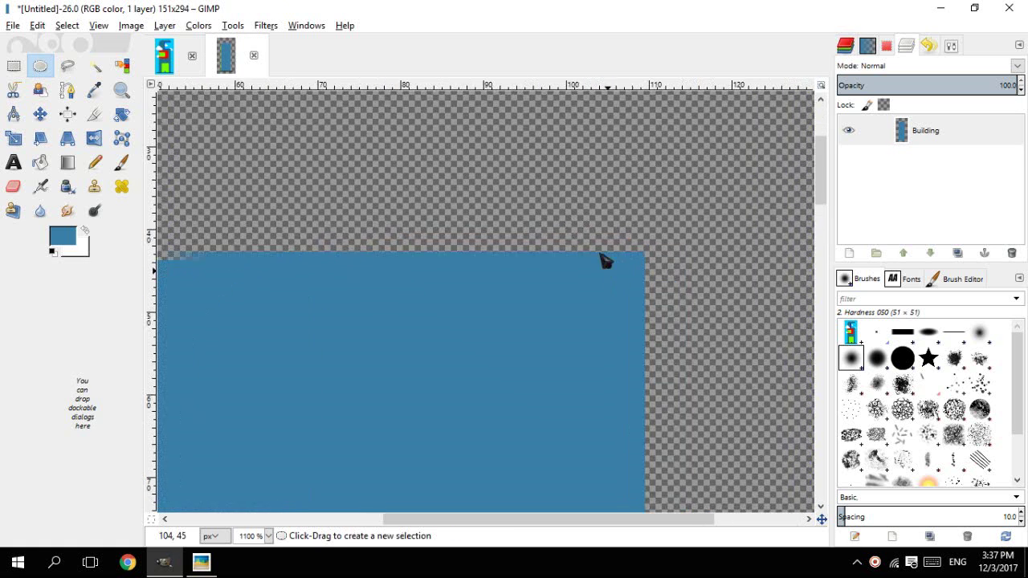
# - Place a circle selection over the tower's top-right corner
pyautogui.moveTo(604, 195); pyautogui.dragTo(439, 358)
pyautogui.press('ctrl')
pyautogui.moveTo(516, 298); pyautogui.dragTo(523, 295)
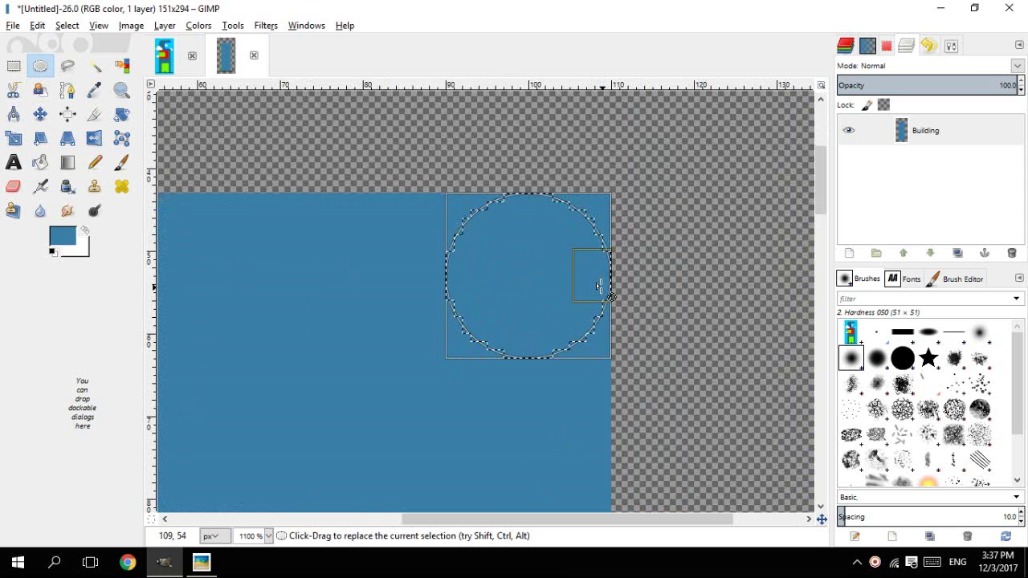
pyautogui.press('Return')
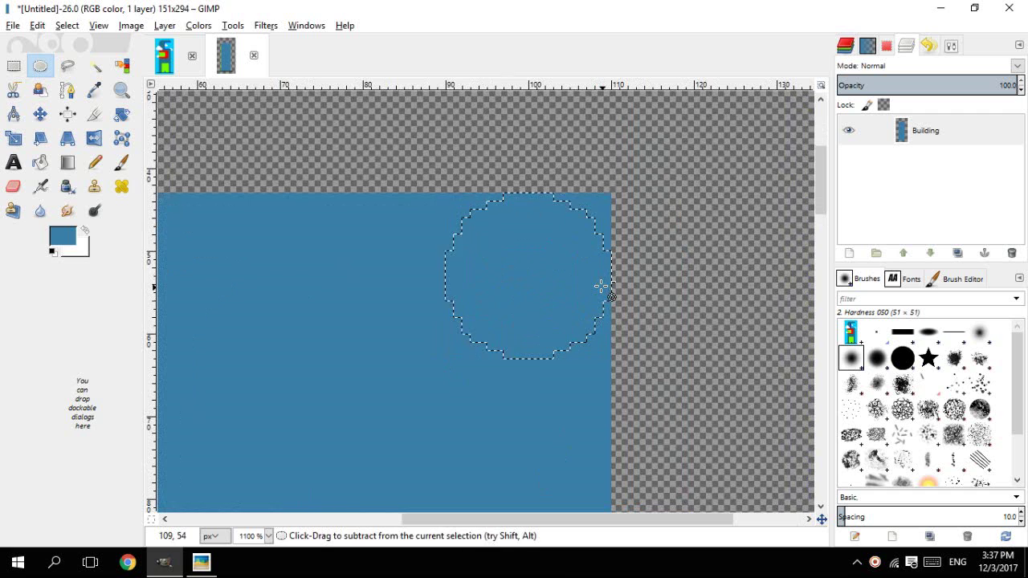
# - Erase the blue top-right corner round with the Eraser
pyautogui.click(18, 189)
pyautogui.click(601, 189)
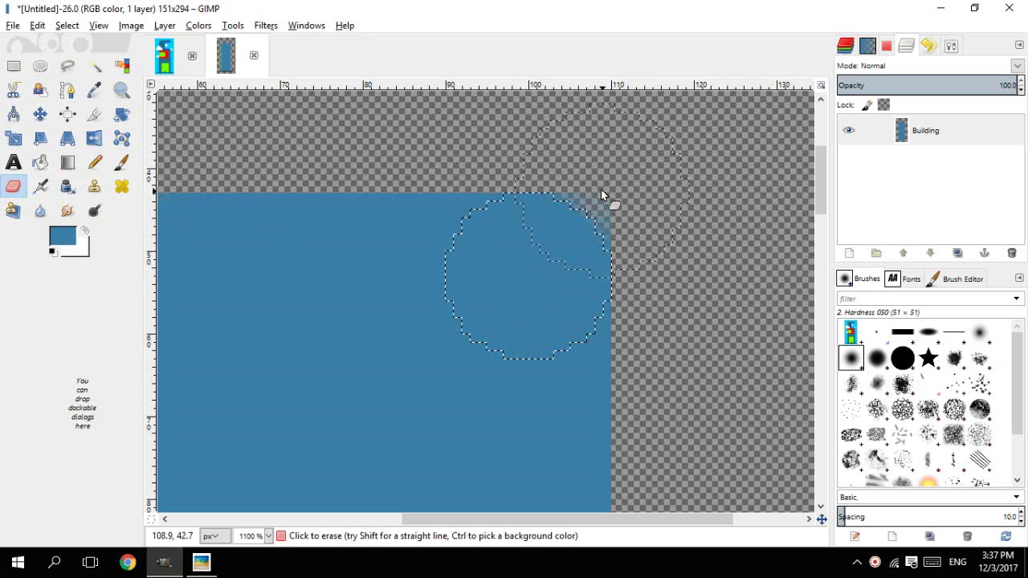
pyautogui.moveTo(601, 190)
pyautogui.mouseDown()
pyautogui.moveTo(586, 217)
pyautogui.moveTo(594, 202)
pyautogui.moveTo(572, 204)
pyautogui.moveTo(616, 199)
pyautogui.mouseUp()
pyautogui.scroll(-4, 612, 230)
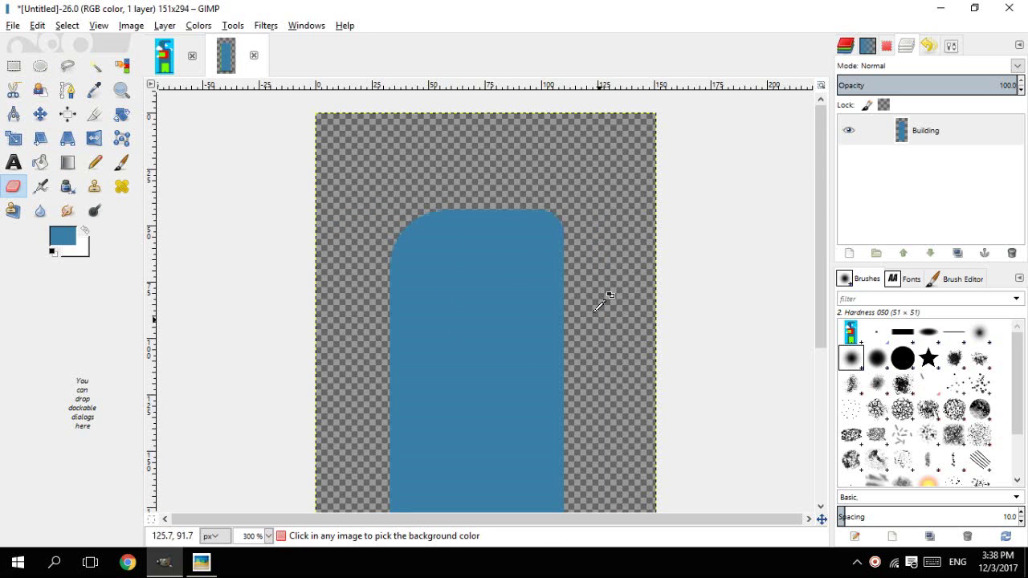
pyautogui.scroll(-1, 562, 365)
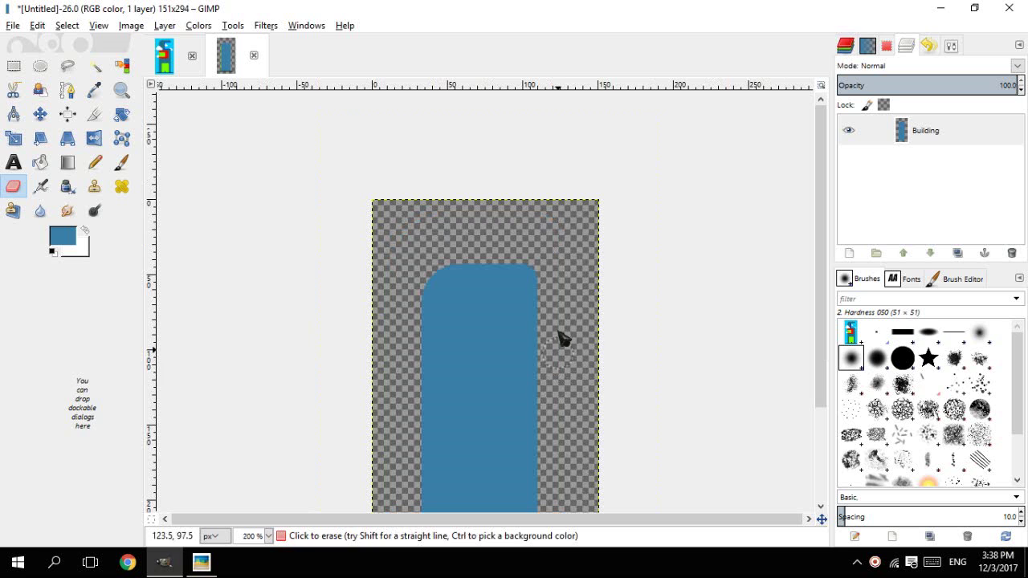
pyautogui.scroll(-3, 562, 340)
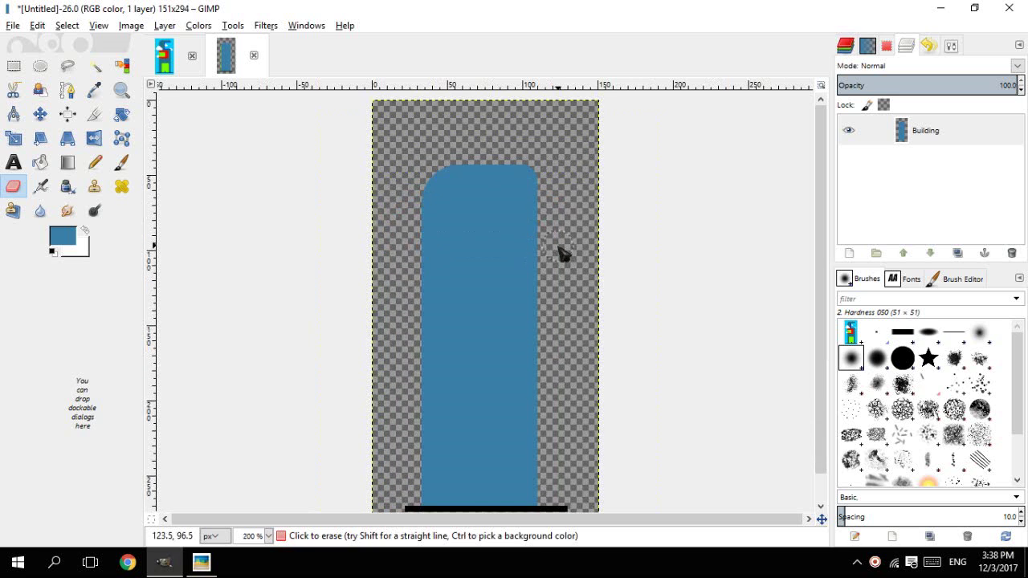
# - Compare the rounded top corners against the Tutorial Image reference
pyautogui.click(172, 69)
pyautogui.click(227, 64)
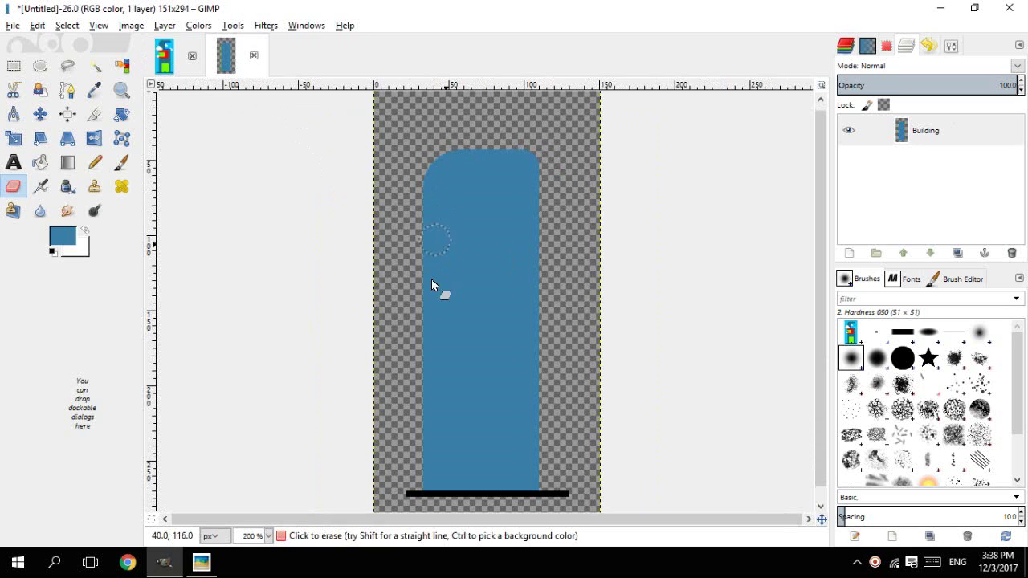
pyautogui.click(184, 66)
pyautogui.click(225, 60)
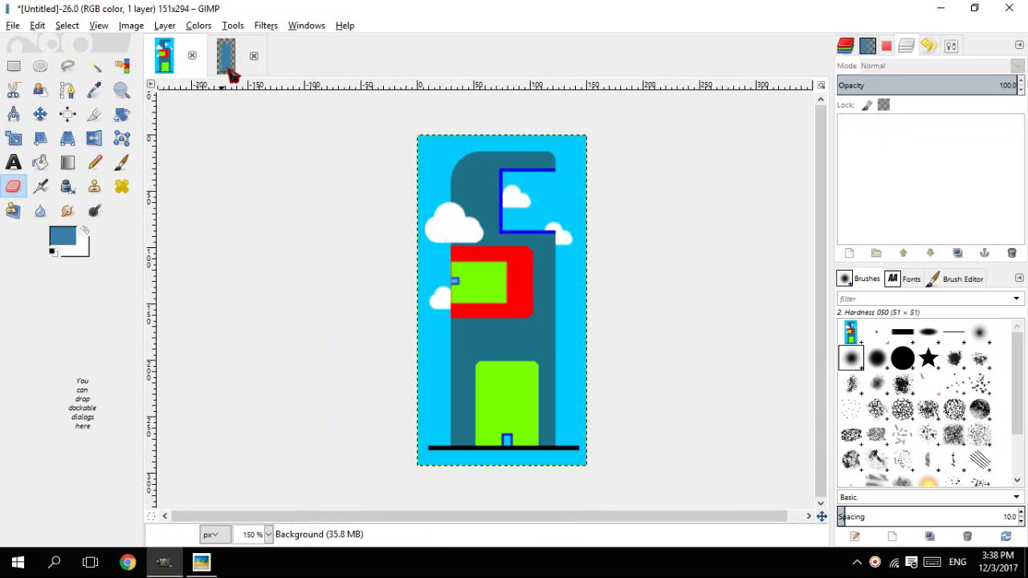
pyautogui.scroll(2, 578, 226)
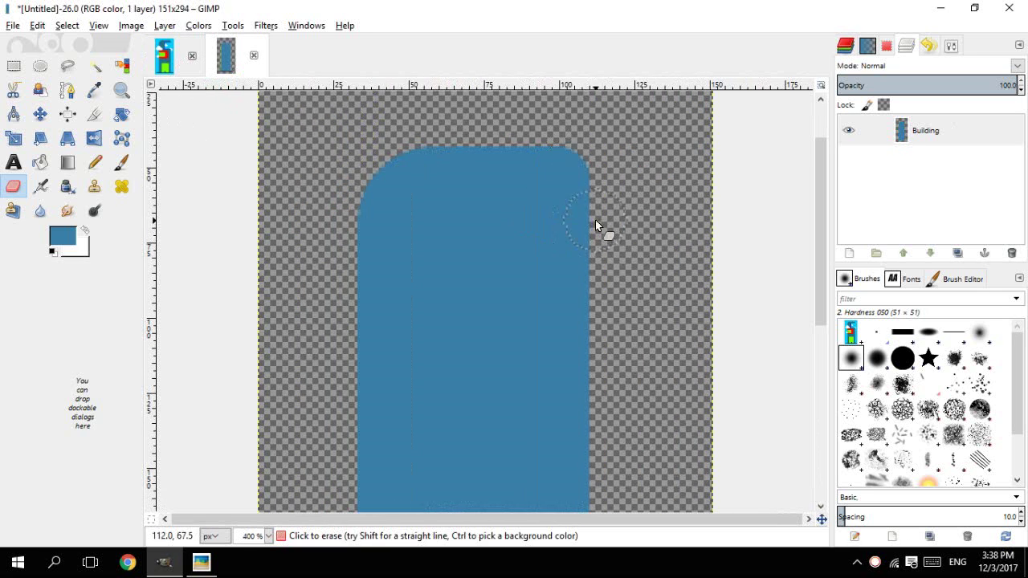
pyautogui.press('r')
pyautogui.click(164, 58)
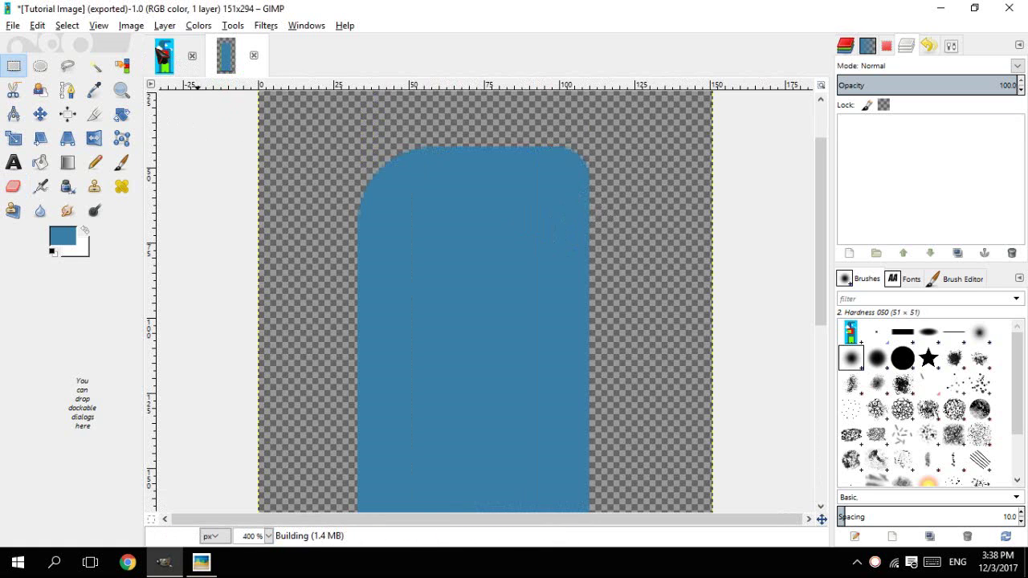
# - Create a new transparent layer named Sky
pyautogui.click(230, 64)
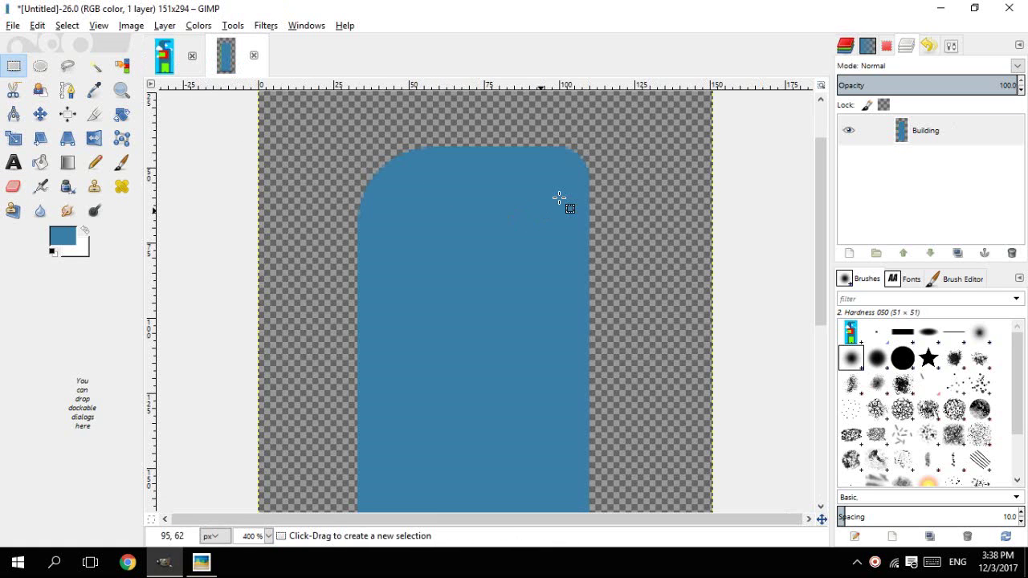
pyautogui.scroll(-3, 570, 206)
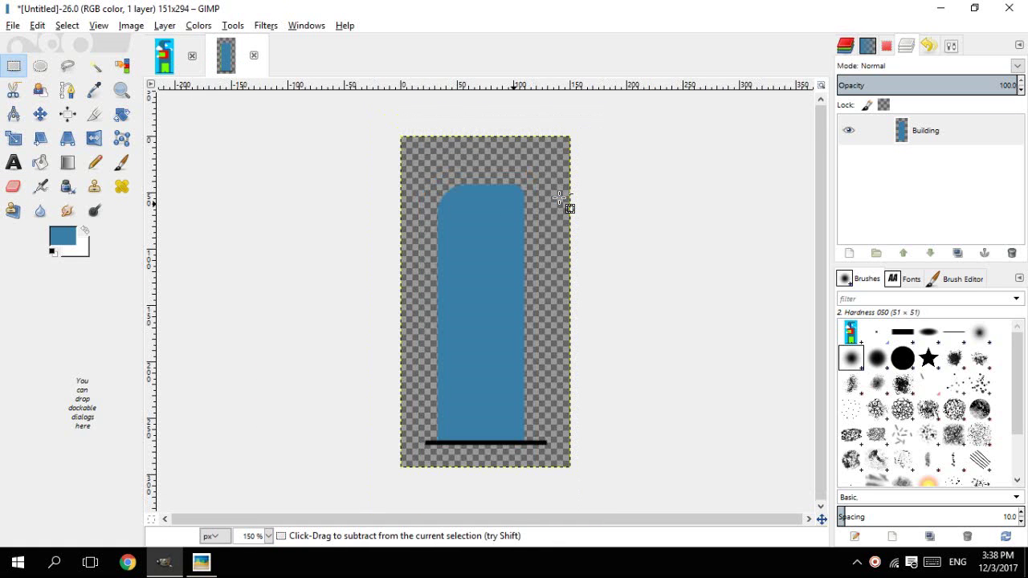
pyautogui.click(851, 254)
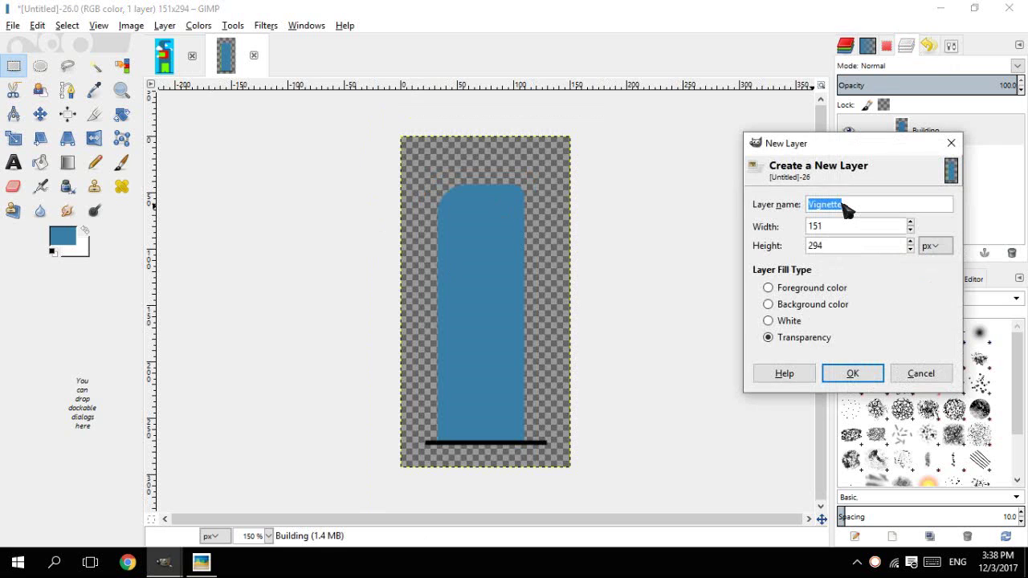
pyautogui.write('Sky')
pyautogui.press('Return')
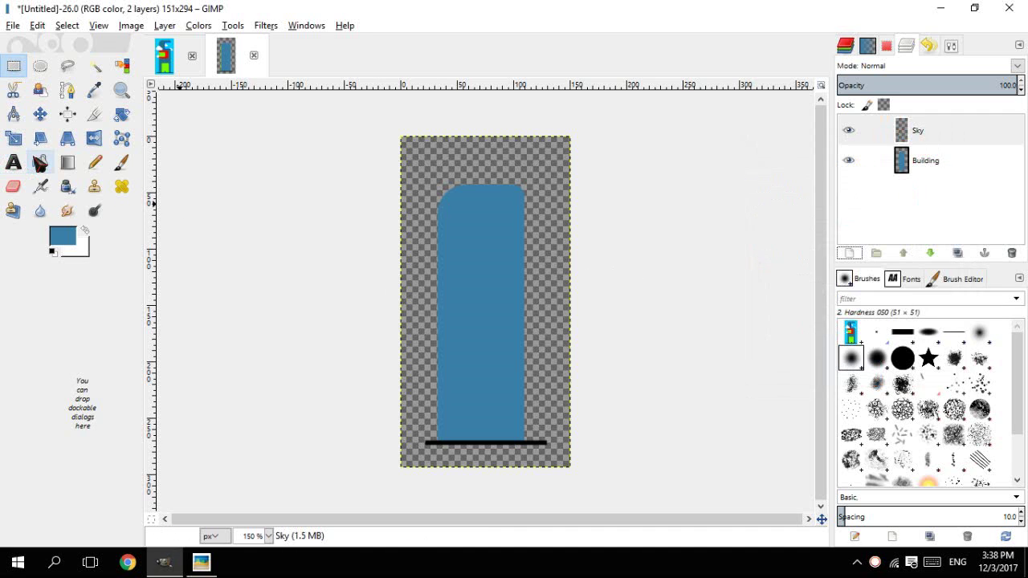
# - Pick light blue 6fc7f9 as the Bucket Fill foreground colour
pyautogui.click(40, 162)
pyautogui.click(62, 236)
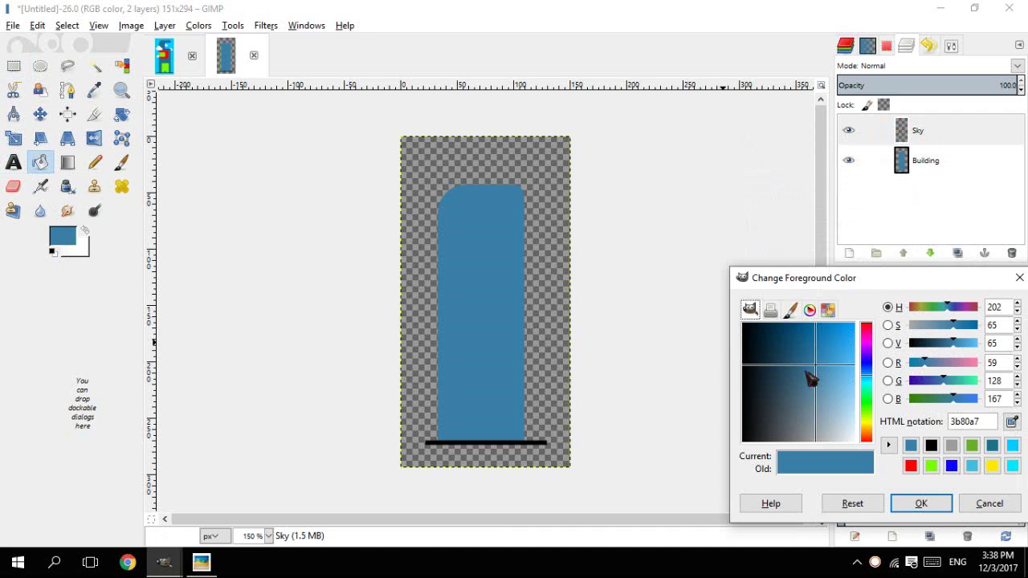
pyautogui.moveTo(843, 378)
pyautogui.mouseDown()
pyautogui.moveTo(858, 386)
pyautogui.moveTo(851, 372)
pyautogui.moveTo(858, 392)
pyautogui.moveTo(853, 376)
pyautogui.mouseUp()
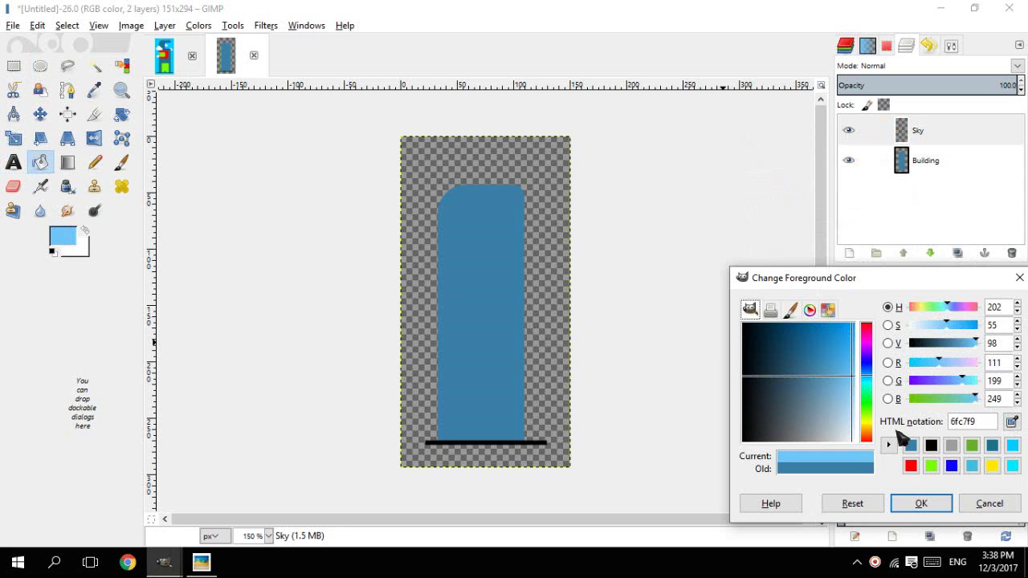
# - Fill the Sky layer light blue, move Building above it, and compare with the reference
pyautogui.click(936, 506)
pyautogui.click(418, 269)
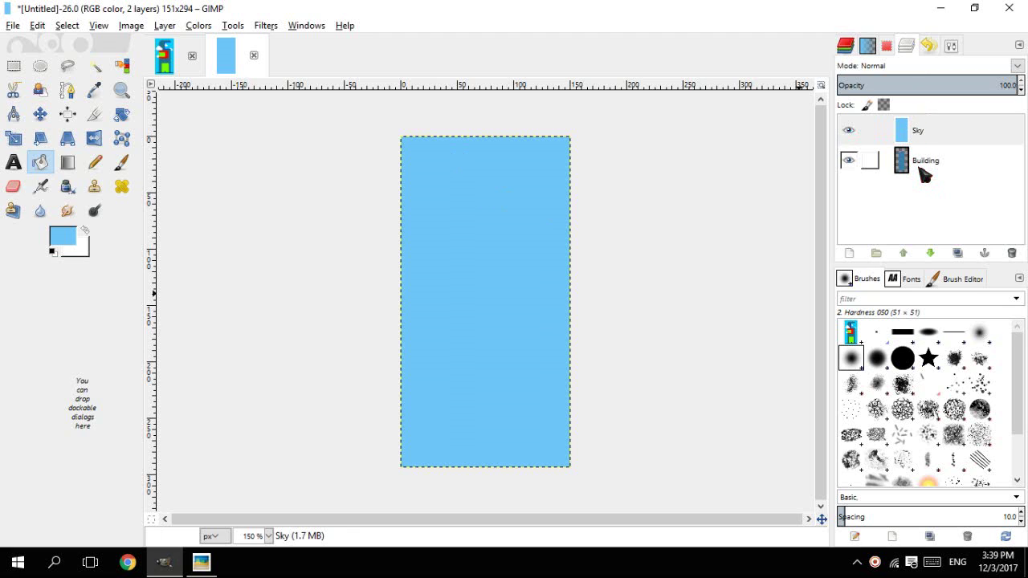
pyautogui.moveTo(923, 175); pyautogui.dragTo(926, 131)
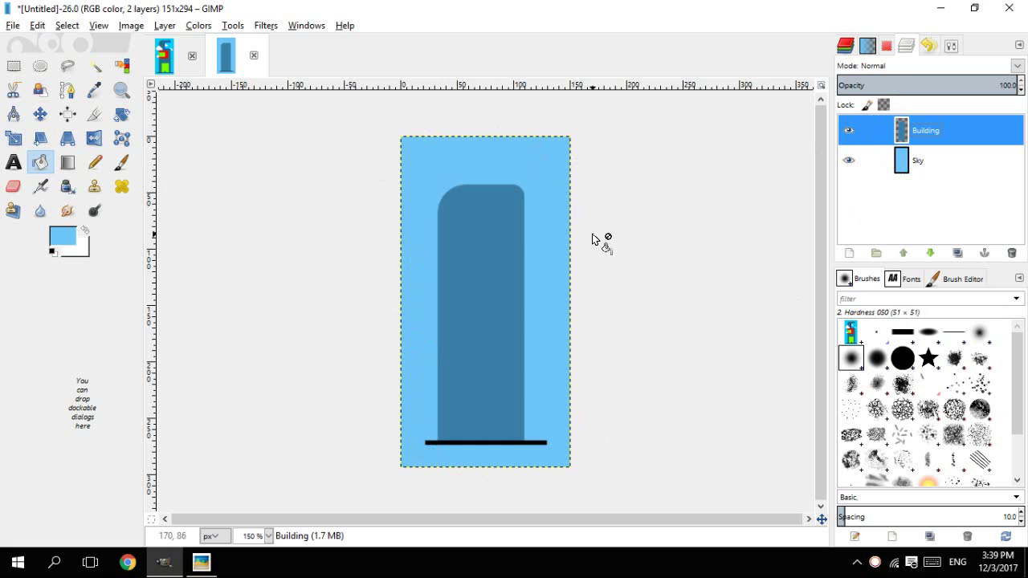
pyautogui.click(180, 61)
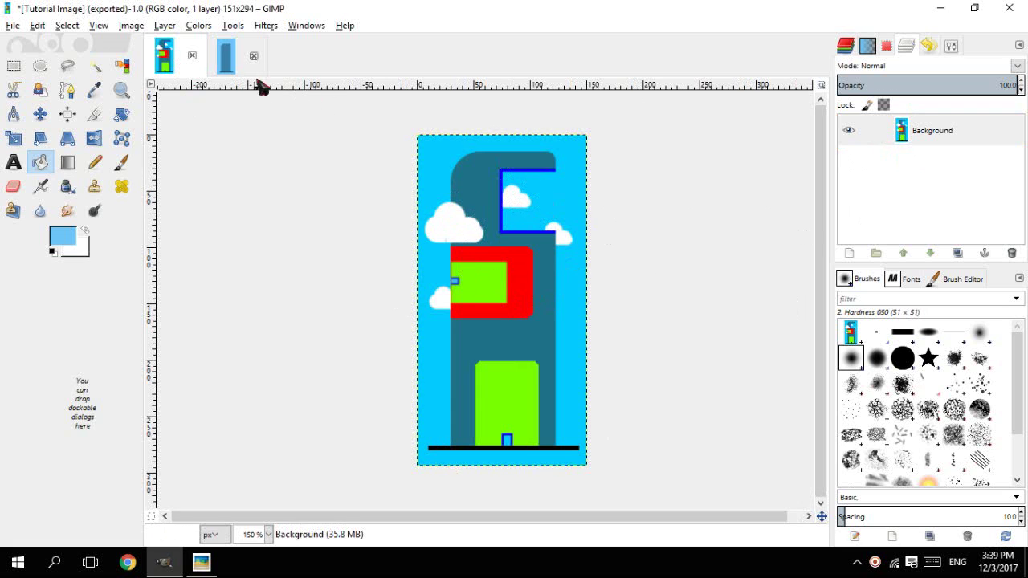
pyautogui.click(227, 70)
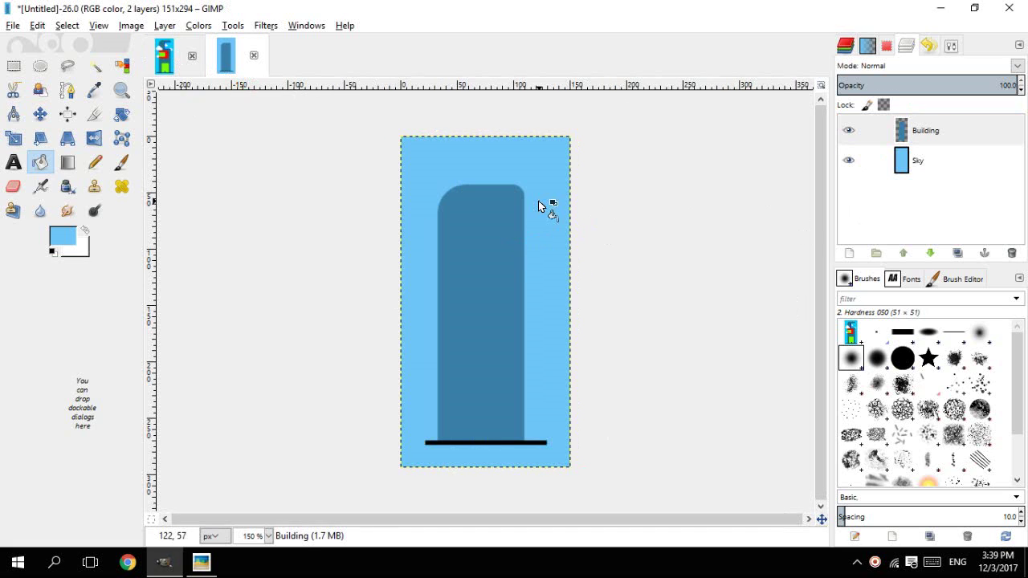
pyautogui.scroll(2, 520, 209)
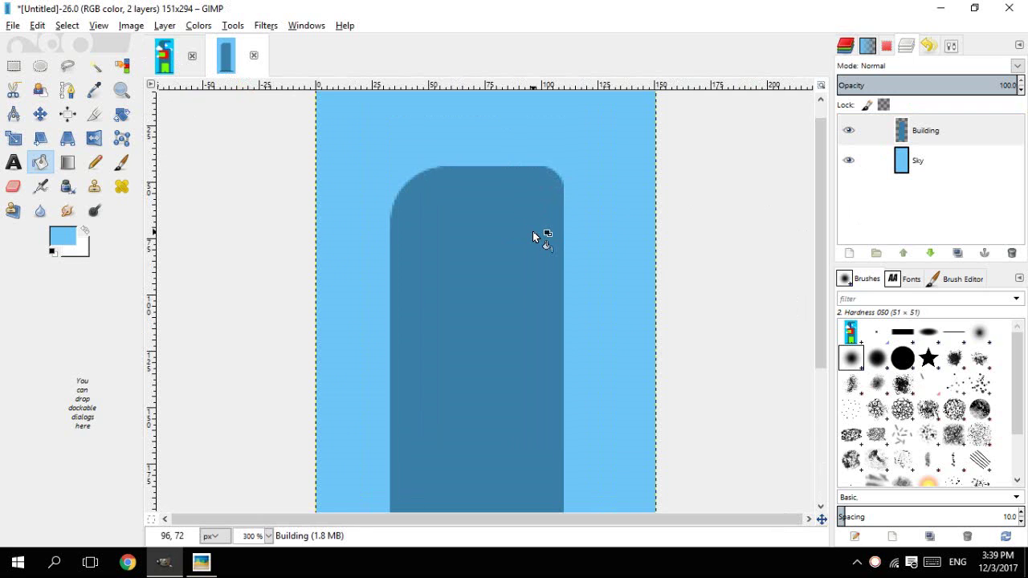
# - Flip between the building and reference images, then zoom into the reference's blue-outlined tower top
pyautogui.click(166, 58)
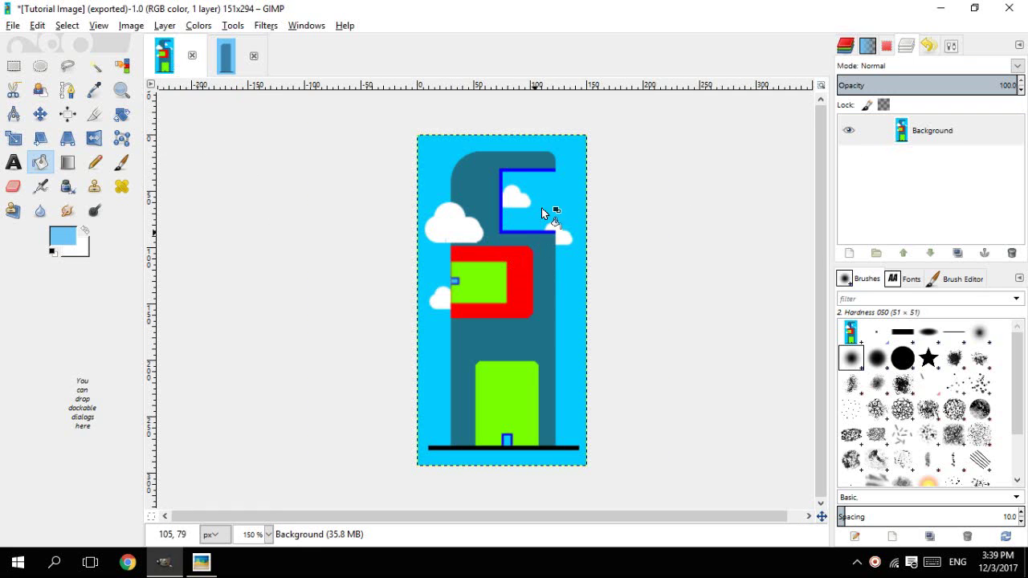
pyautogui.click(228, 62)
pyautogui.click(172, 70)
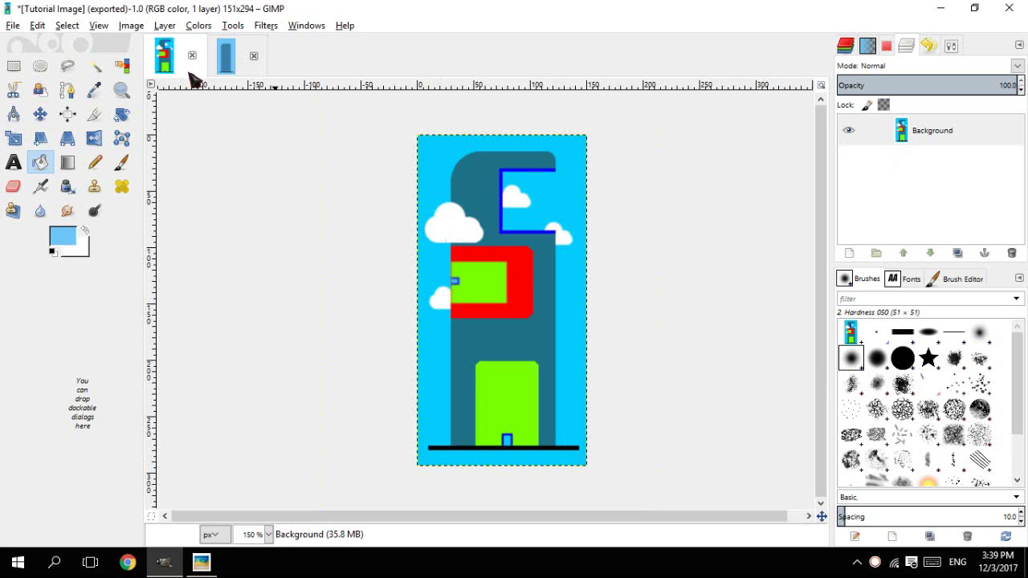
pyautogui.click(233, 72)
pyautogui.click(171, 74)
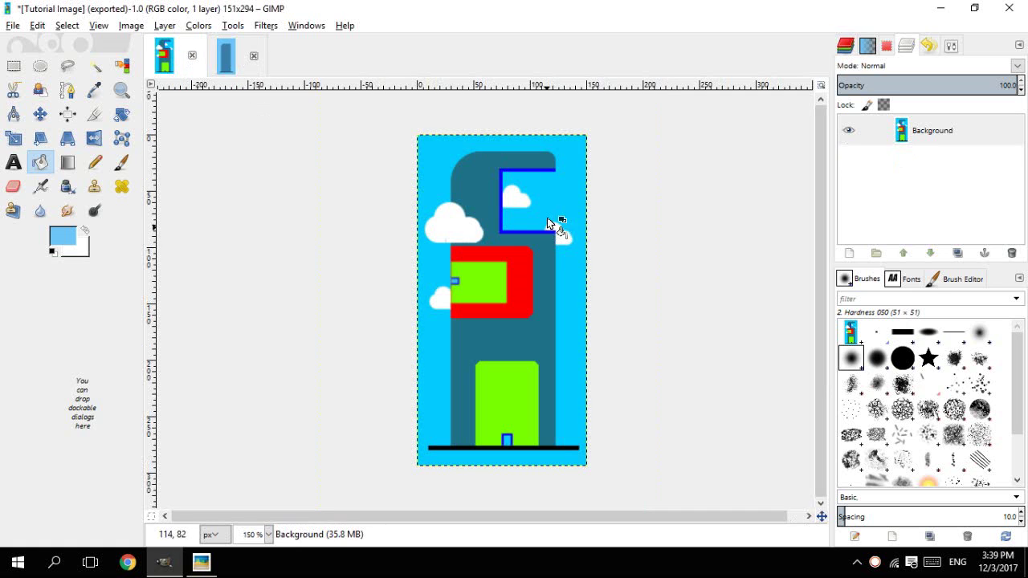
pyautogui.scroll(3, 549, 174)
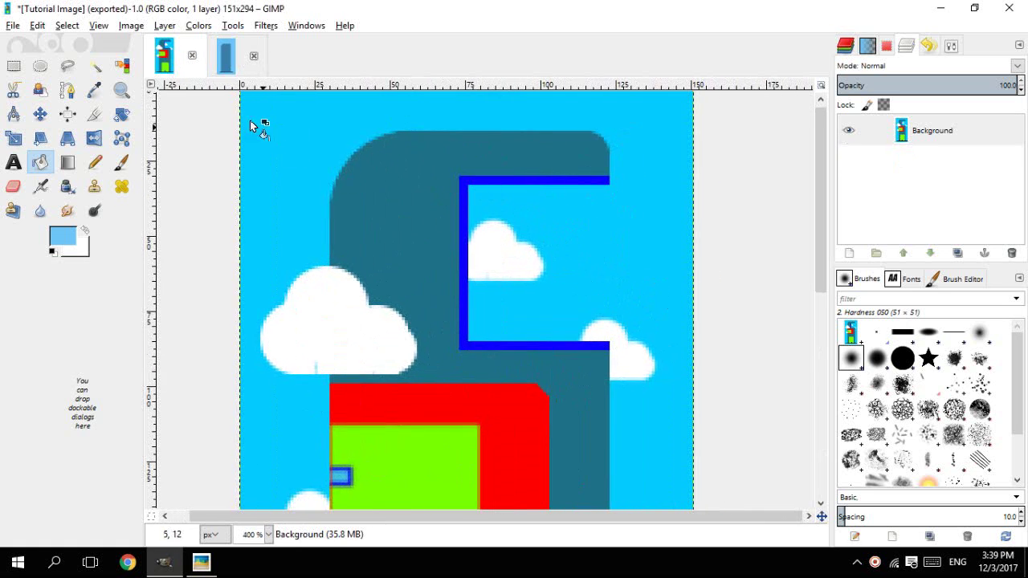
# - Select a rectangle across the building's right side below the top
pyautogui.click(226, 58)
pyautogui.scroll(1, 554, 220)
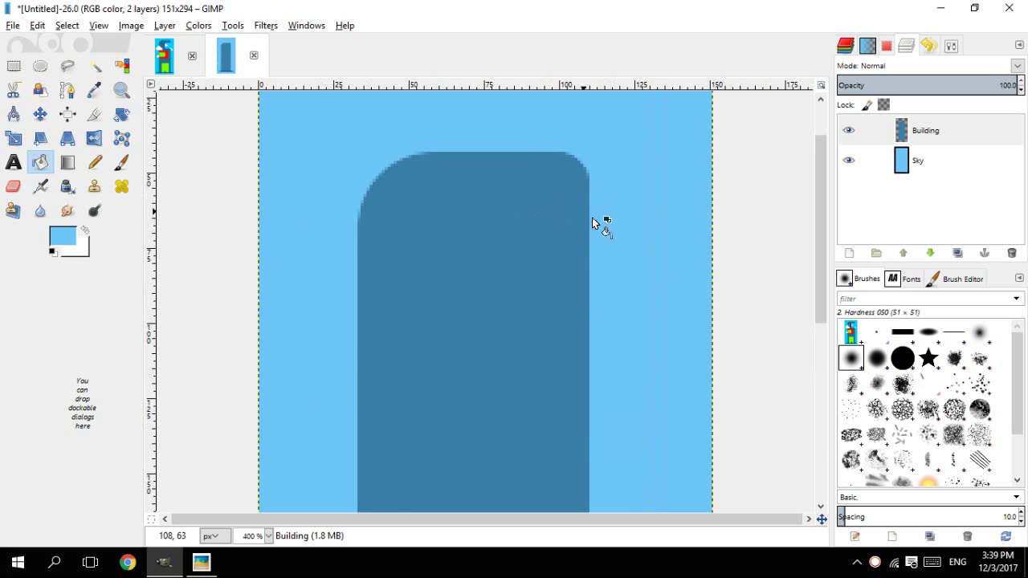
pyautogui.press('r')
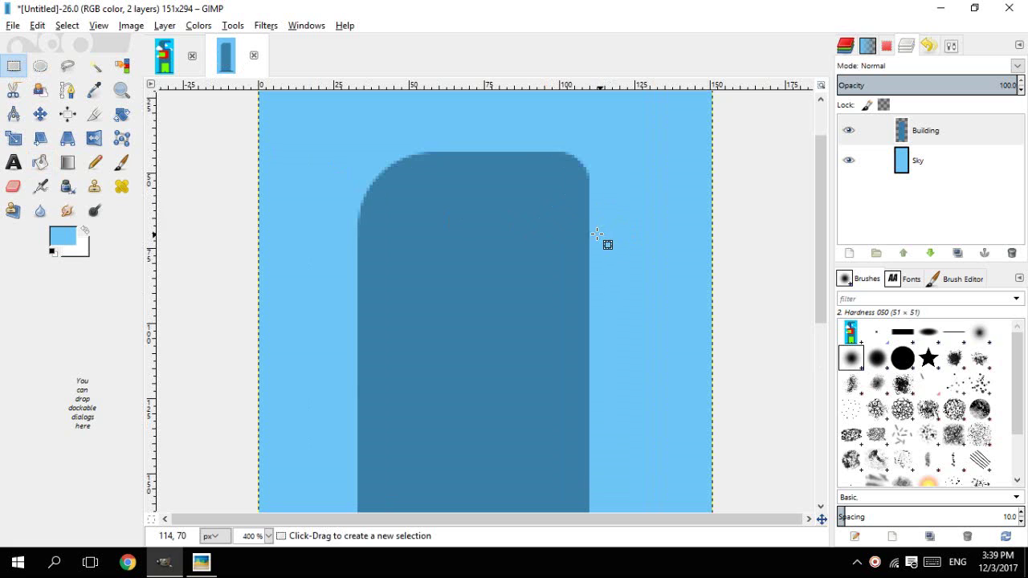
pyautogui.moveTo(597, 235); pyautogui.dragTo(432, 372)
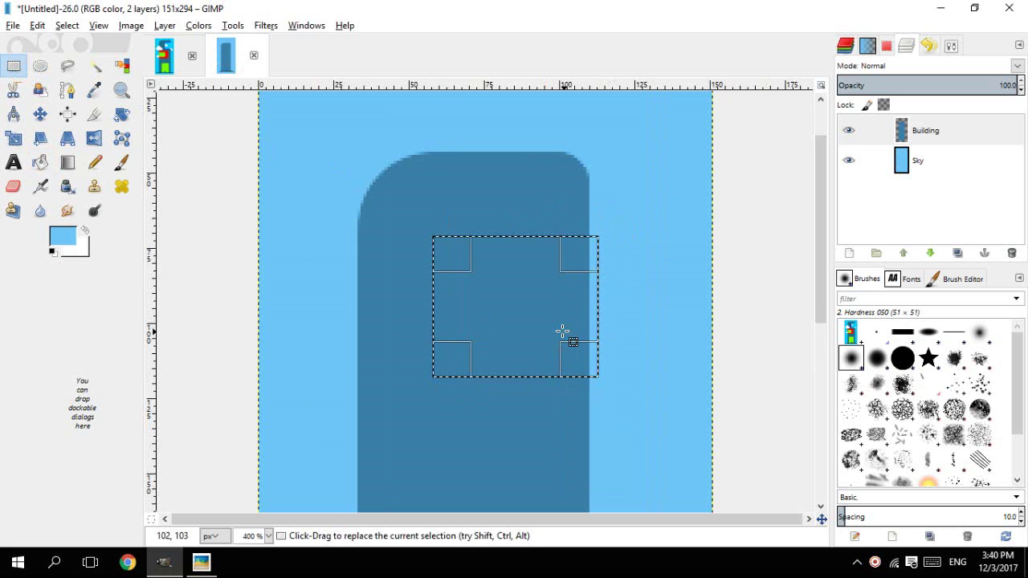
pyautogui.press('Delete')
pyautogui.hotkey('ctrl', 'z')
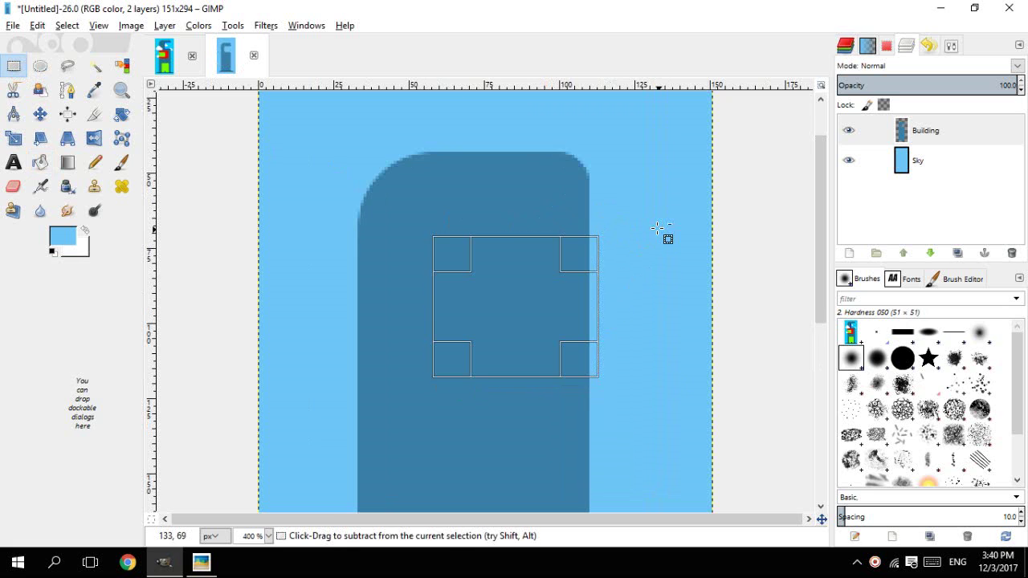
# - Clear that rectangle from the Building layer and drop the selection
pyautogui.click(904, 159)
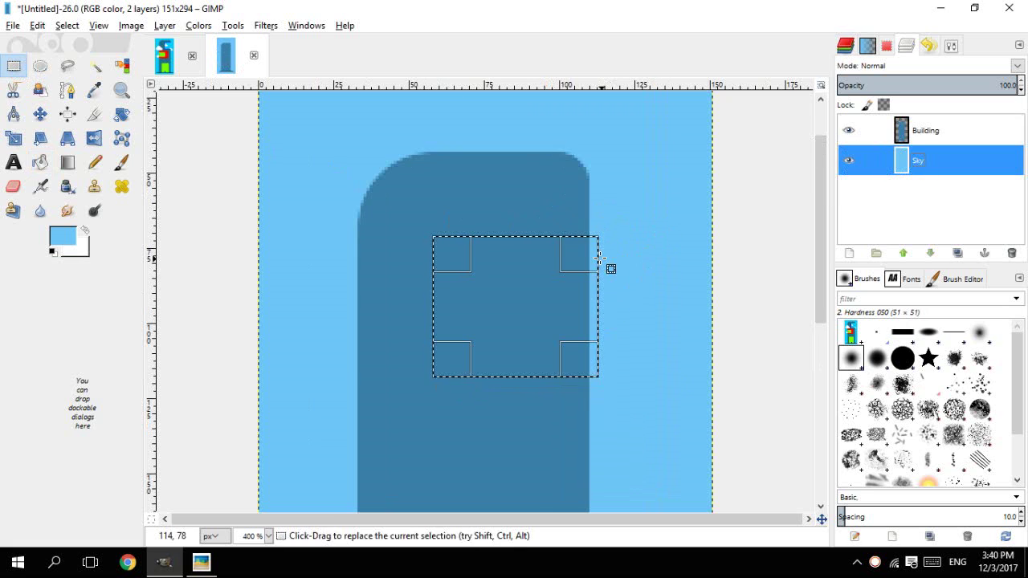
pyautogui.press('Delete')
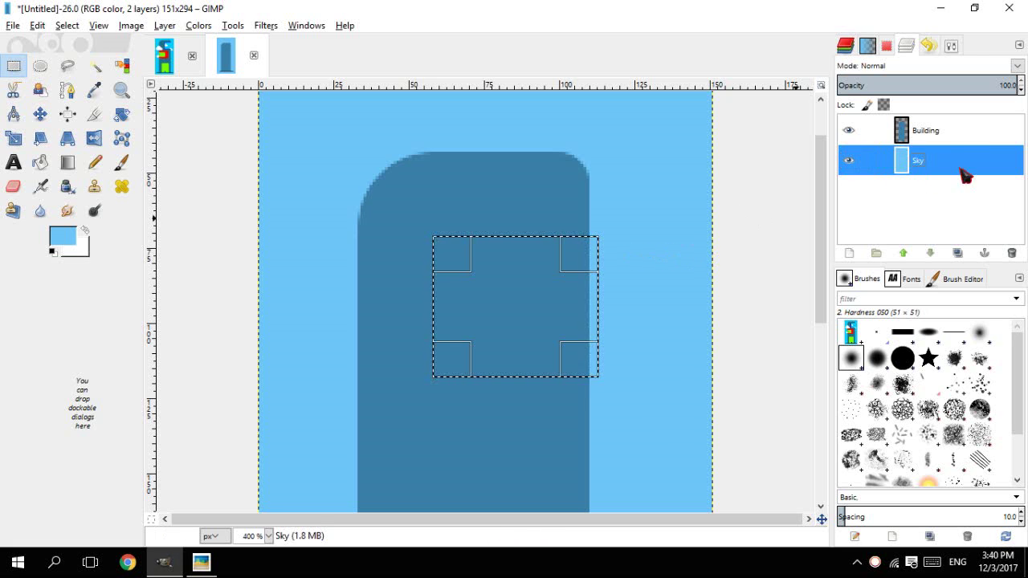
pyautogui.click(952, 133)
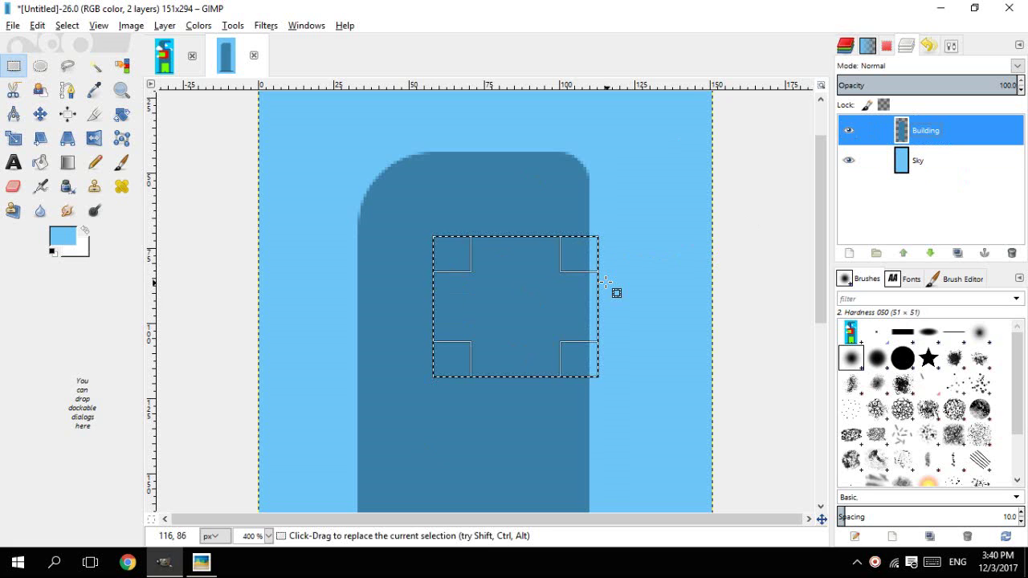
pyautogui.press('Delete')
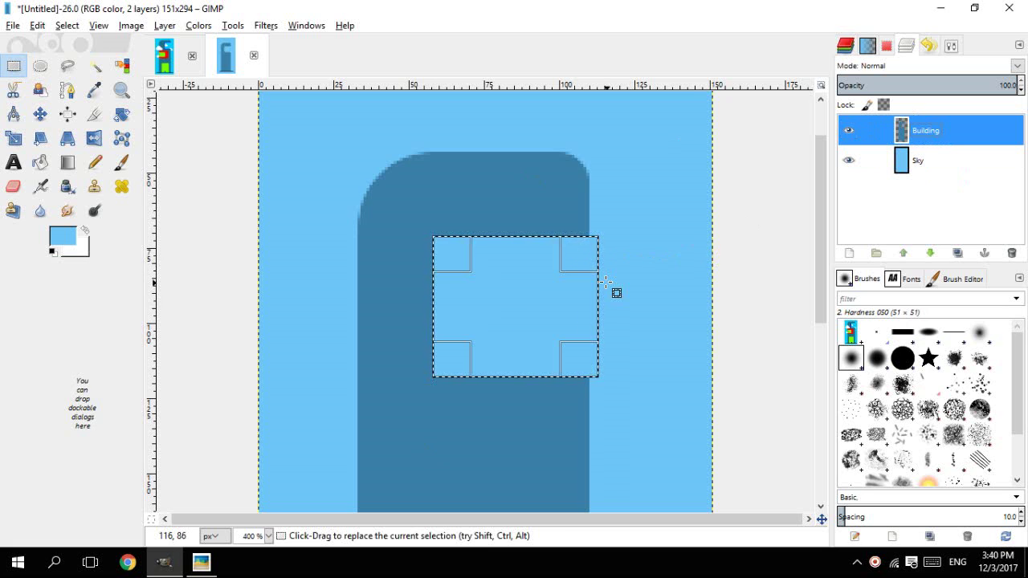
pyautogui.click(683, 193)
# - Check the tutorial reference, then undo to restore the previous rectangle selection
pyautogui.scroll(-3, 615, 280)
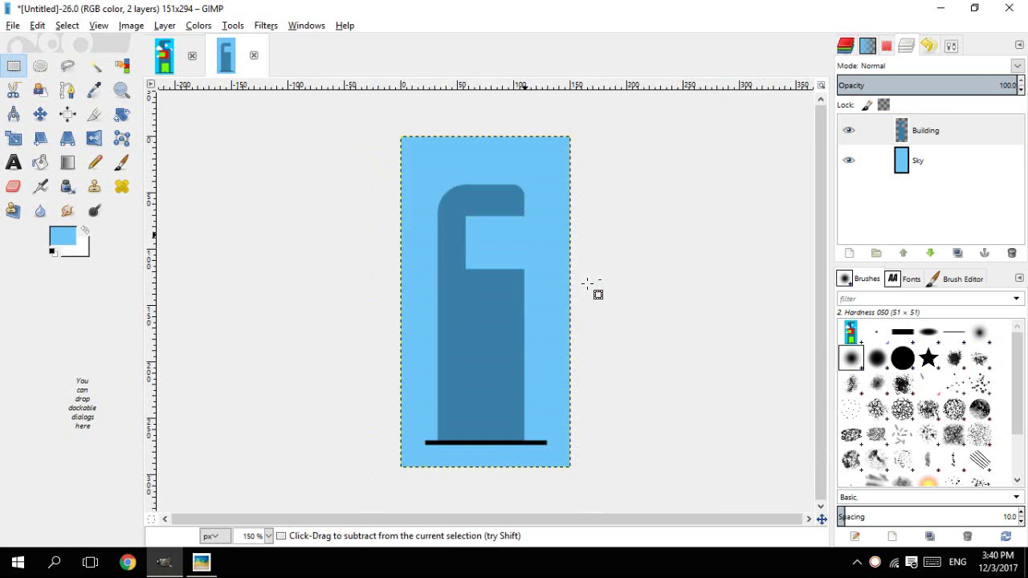
pyautogui.click(163, 64)
pyautogui.click(227, 69)
pyautogui.scroll(4, 536, 231)
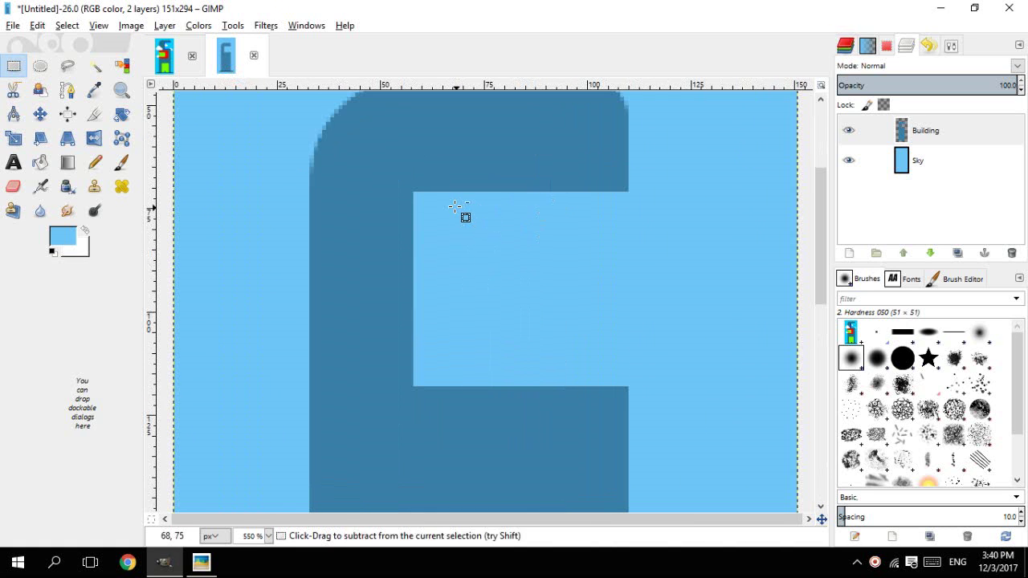
pyautogui.hotkey('ctrl', 'z')
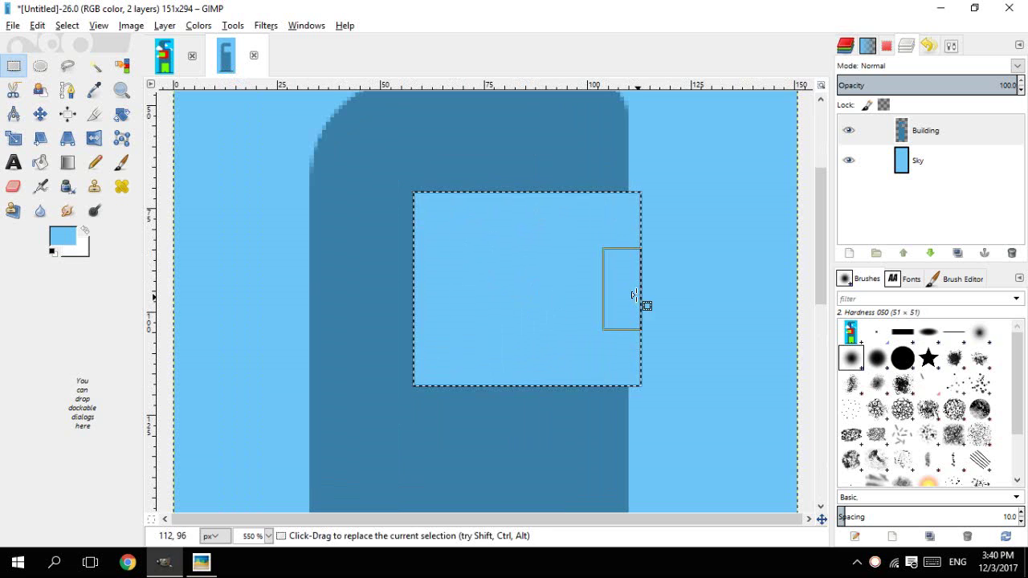
# - Adjust the rectangle's left, top, bottom and right edges to fit around the light-blue opening
pyautogui.moveTo(438, 280)
pyautogui.mouseDown()
pyautogui.moveTo(452, 287)
pyautogui.moveTo(448, 280)
pyautogui.mouseUp()
pyautogui.moveTo(514, 213)
pyautogui.mouseDown()
pyautogui.moveTo(518, 228)
pyautogui.moveTo(522, 218)
pyautogui.mouseUp()
pyautogui.moveTo(565, 367); pyautogui.dragTo(564, 358)
pyautogui.moveTo(642, 303); pyautogui.dragTo(629, 297)
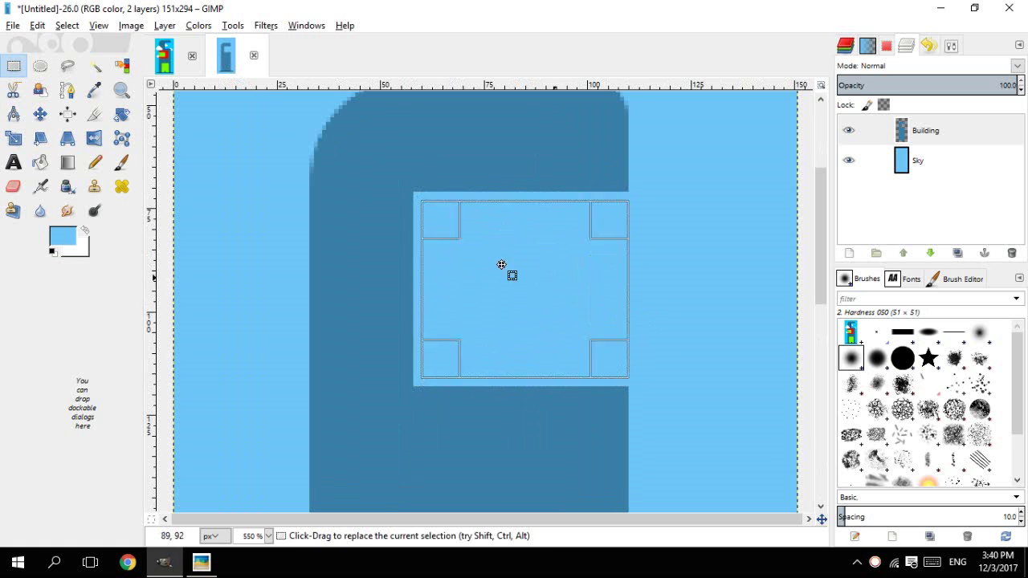
pyautogui.moveTo(436, 222); pyautogui.dragTo(422, 214)
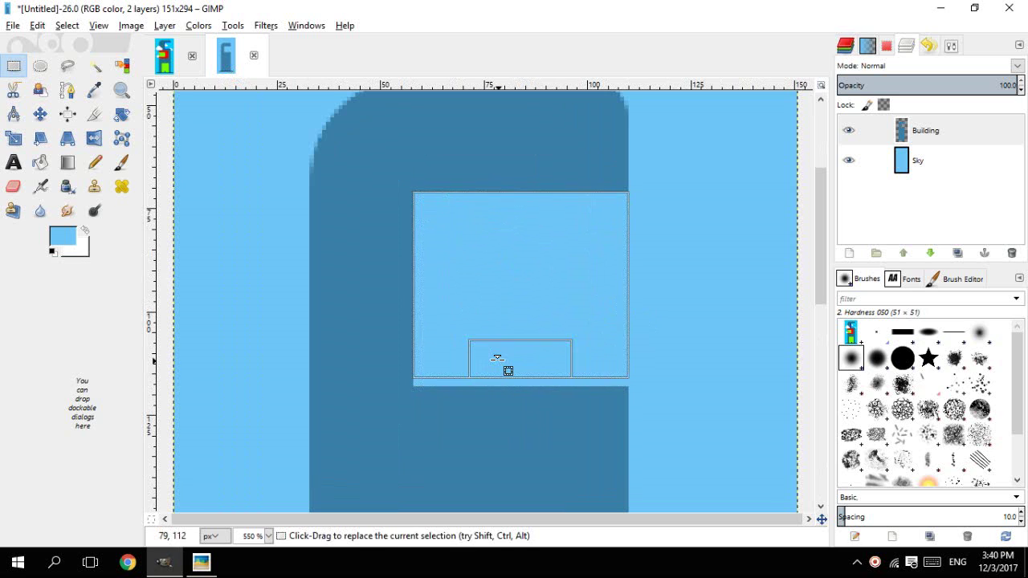
pyautogui.moveTo(507, 369); pyautogui.dragTo(509, 378)
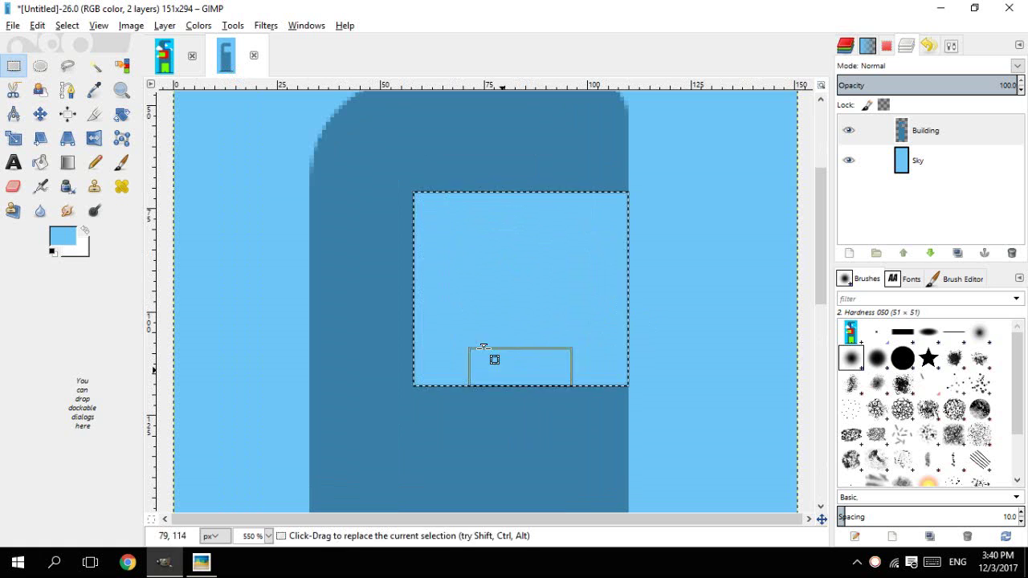
# - Compare with the Tutorial Image, cancelling an accidental close of the Untitled image
pyautogui.click(166, 67)
pyautogui.scroll(2, 542, 211)
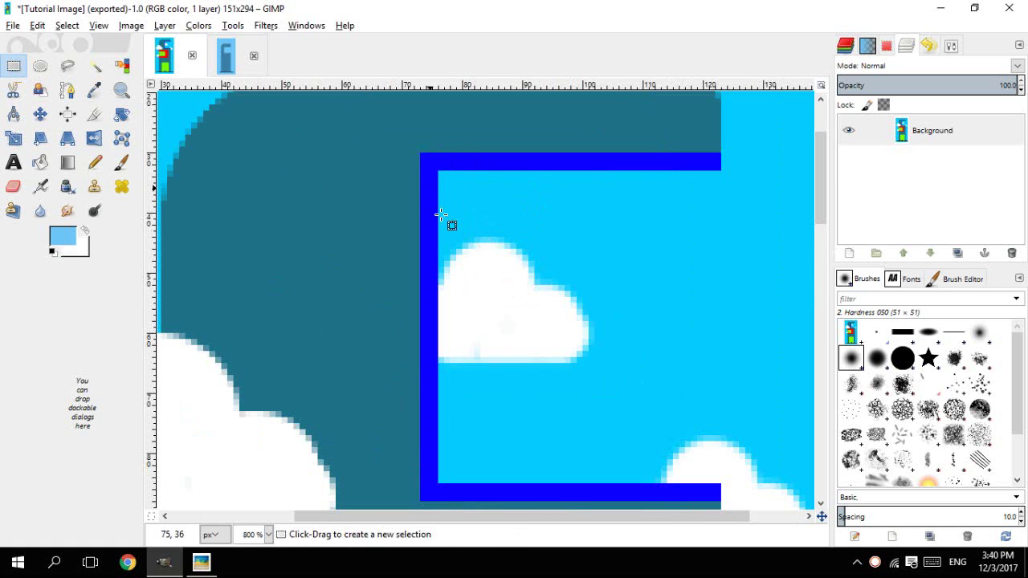
pyautogui.click(254, 56)
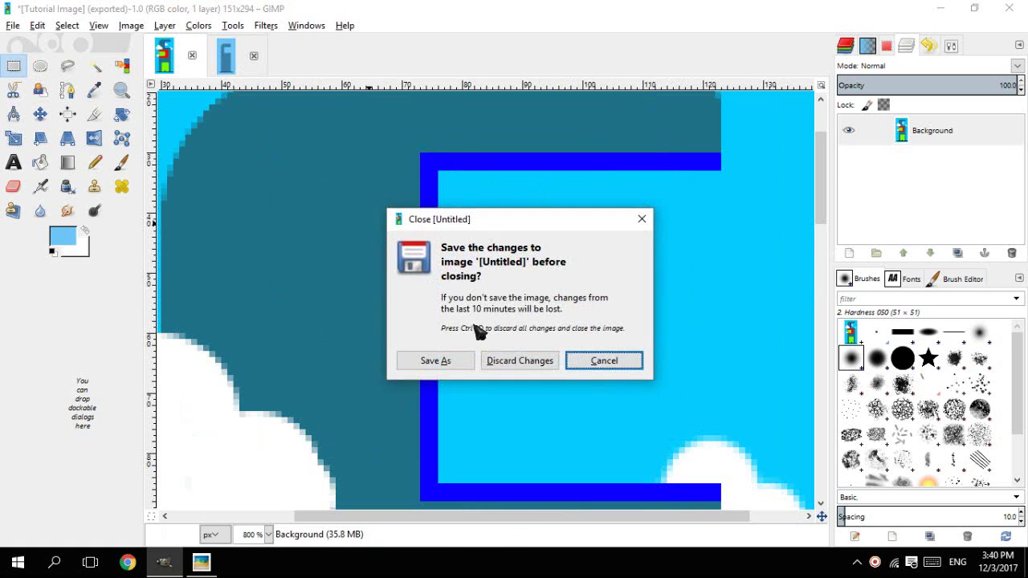
pyautogui.click(608, 364)
pyautogui.click(228, 53)
pyautogui.scroll(1, 562, 284)
# - Ctrl-drag an inner rectangle to subtract it, leaving a C-shaped border band
pyautogui.press('ctrl')
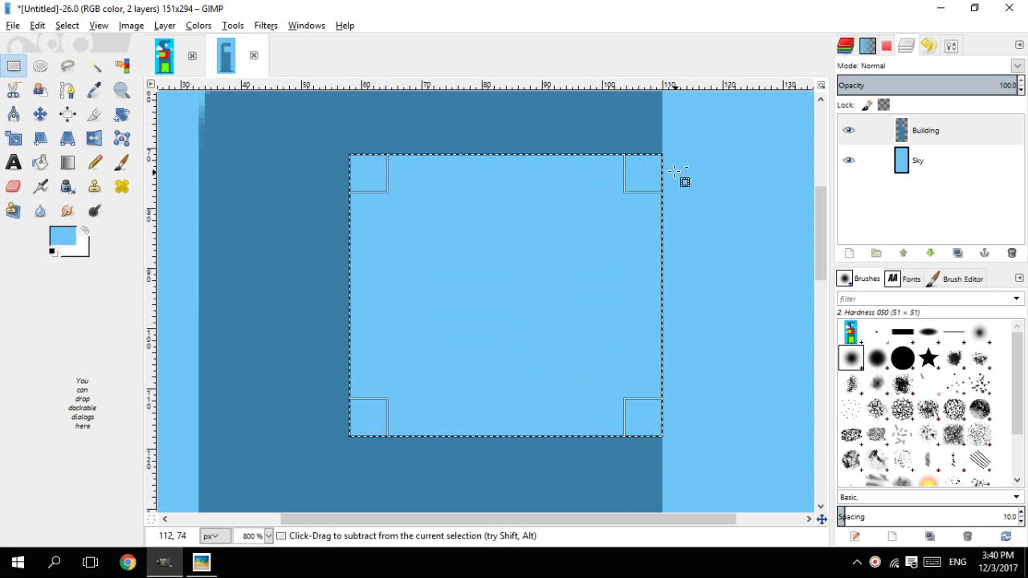
pyautogui.press('shift')
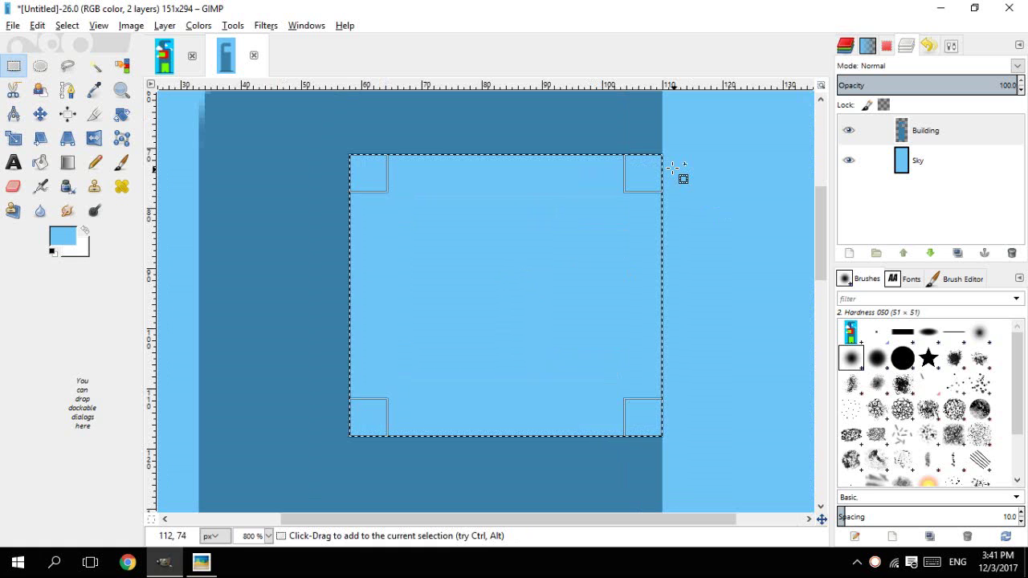
pyautogui.press('ctrl')
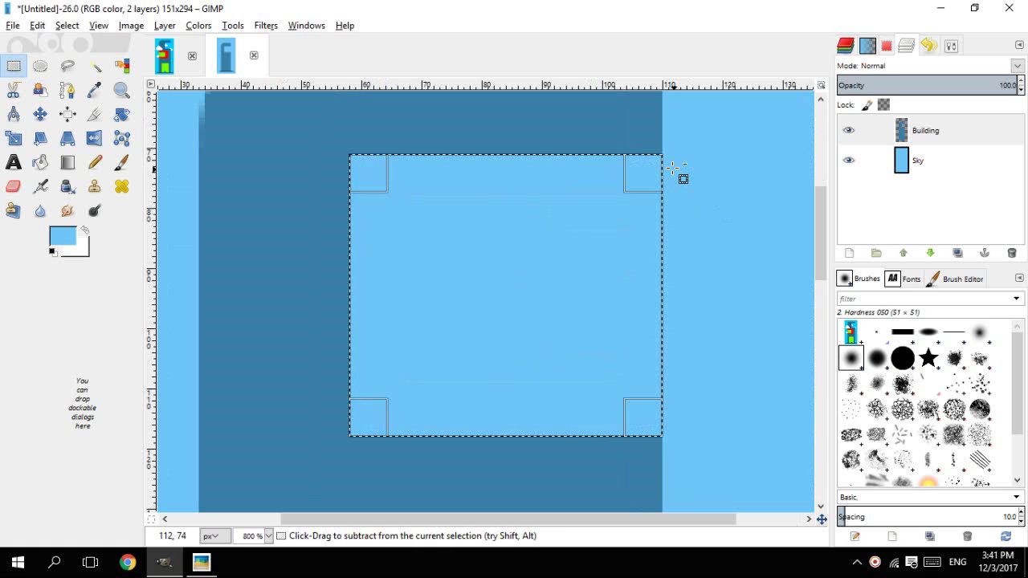
pyautogui.moveTo(672, 168); pyautogui.dragTo(474, 351)
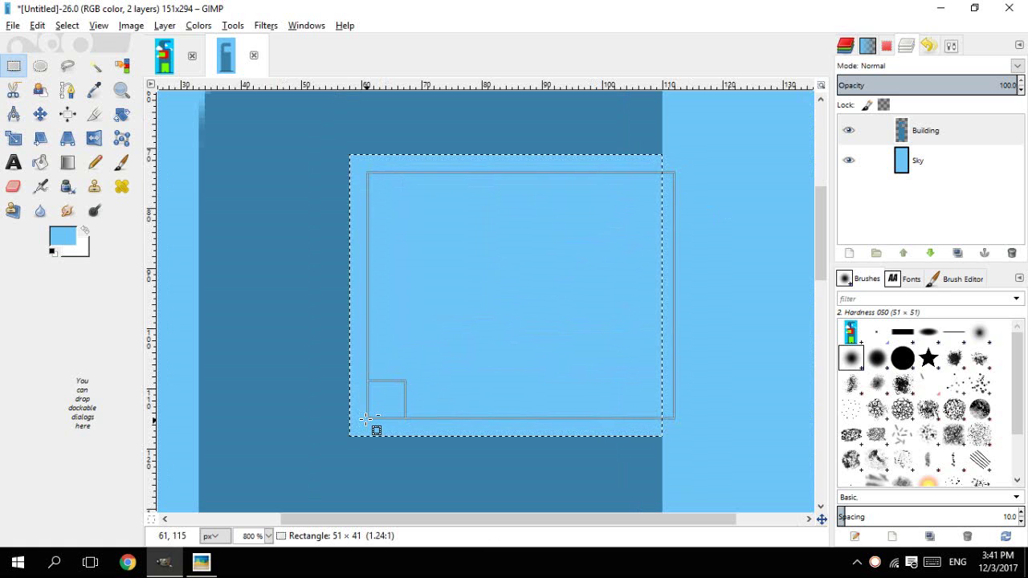
pyautogui.moveTo(365, 418); pyautogui.dragTo(365, 419)
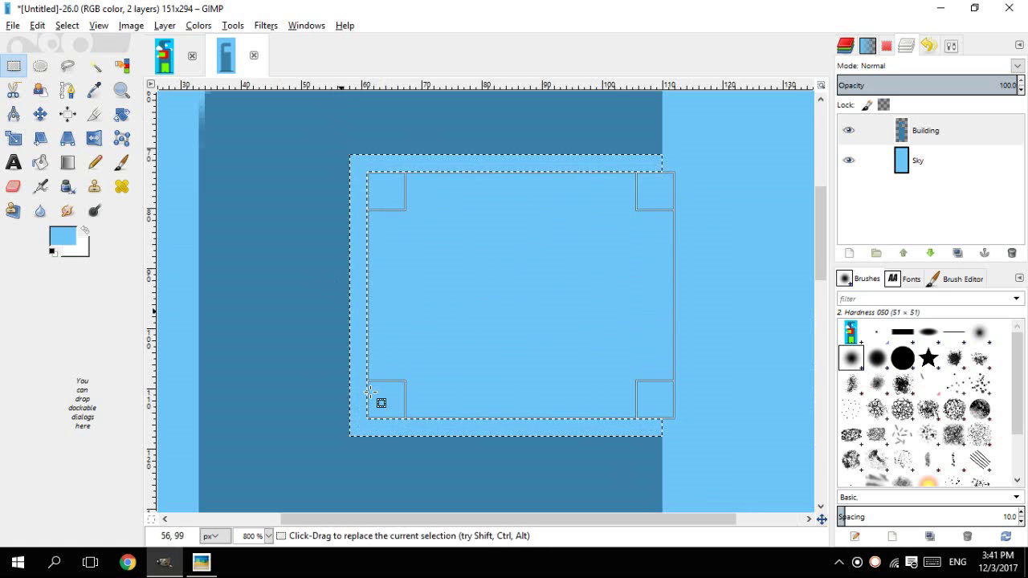
# - Set the foreground colour to a strong blue
pyautogui.click(170, 67)
pyautogui.click(228, 63)
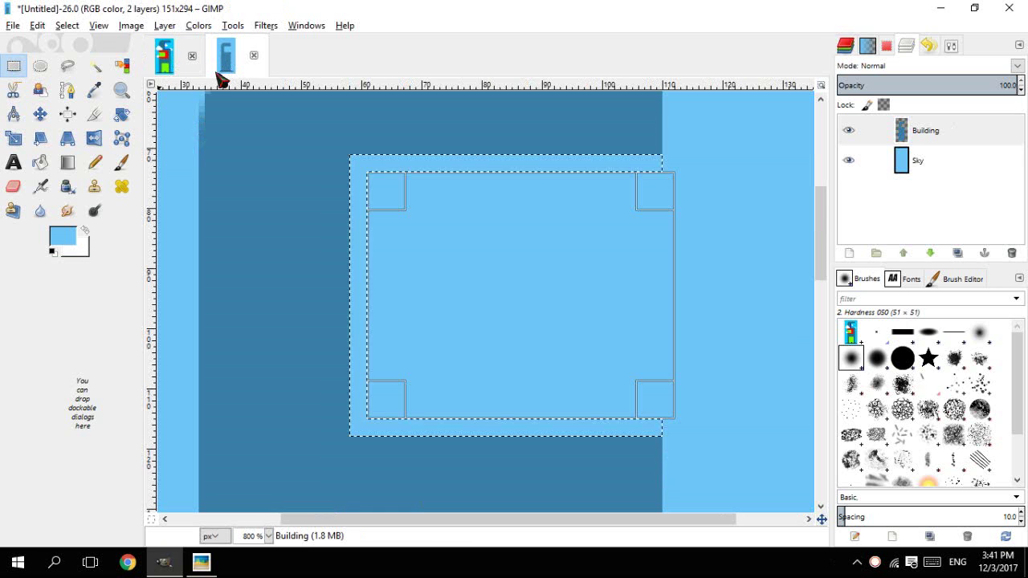
pyautogui.click(70, 245)
pyautogui.click(867, 370)
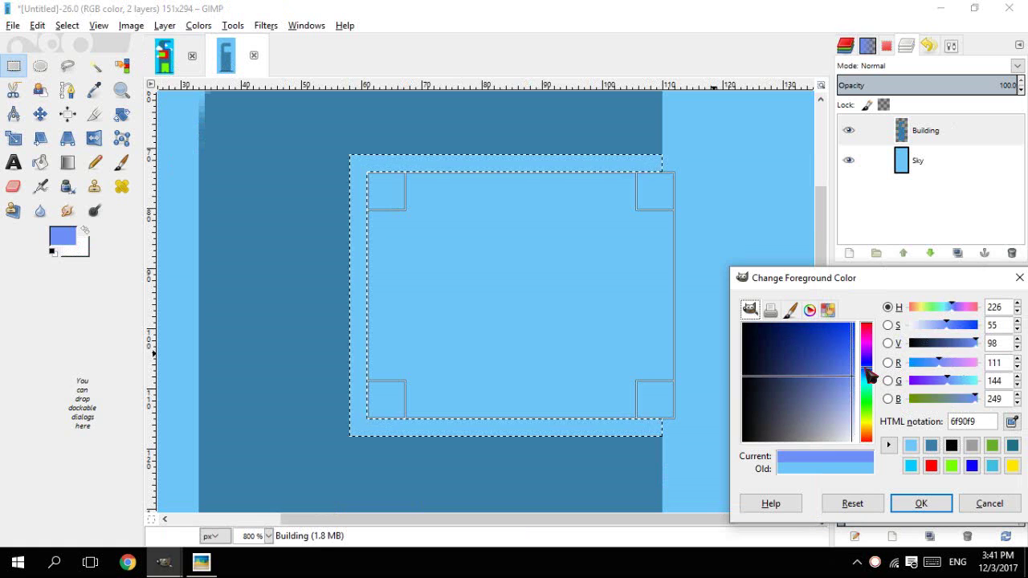
pyautogui.click(853, 366)
pyautogui.click(915, 496)
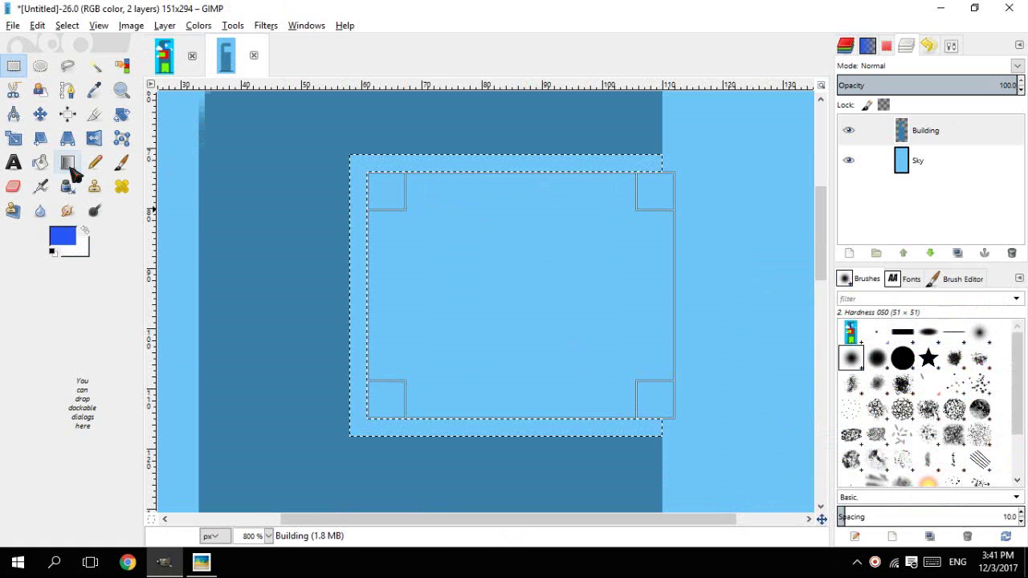
# - Bucket-fill the selected band with blue, deselect, and zoom to view the frame
pyautogui.click(40, 162)
pyautogui.click(426, 161)
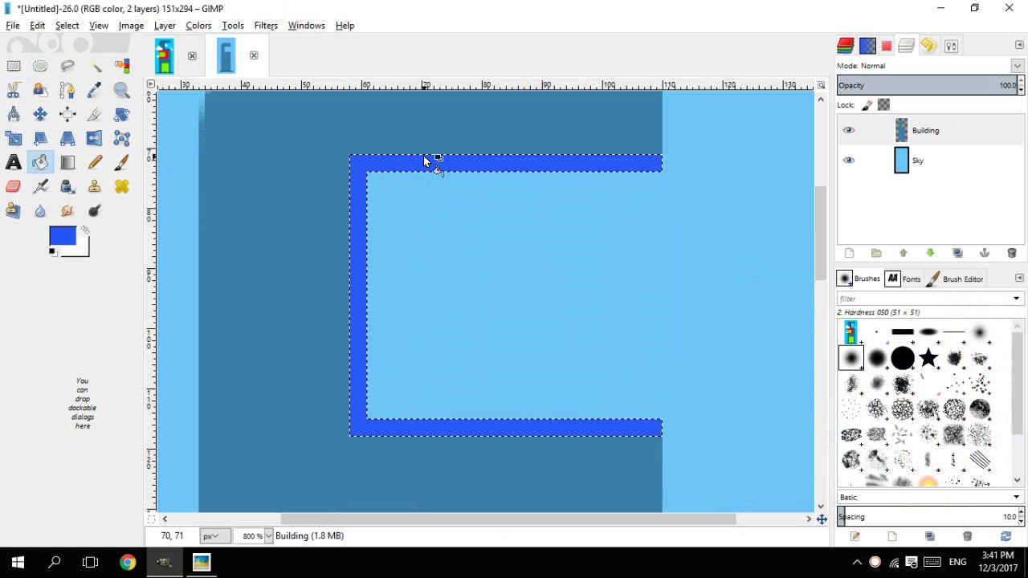
pyautogui.hotkey('shift', 'ctrl', 'a')
pyautogui.press('-')
pyautogui.press('-')
pyautogui.press('-')
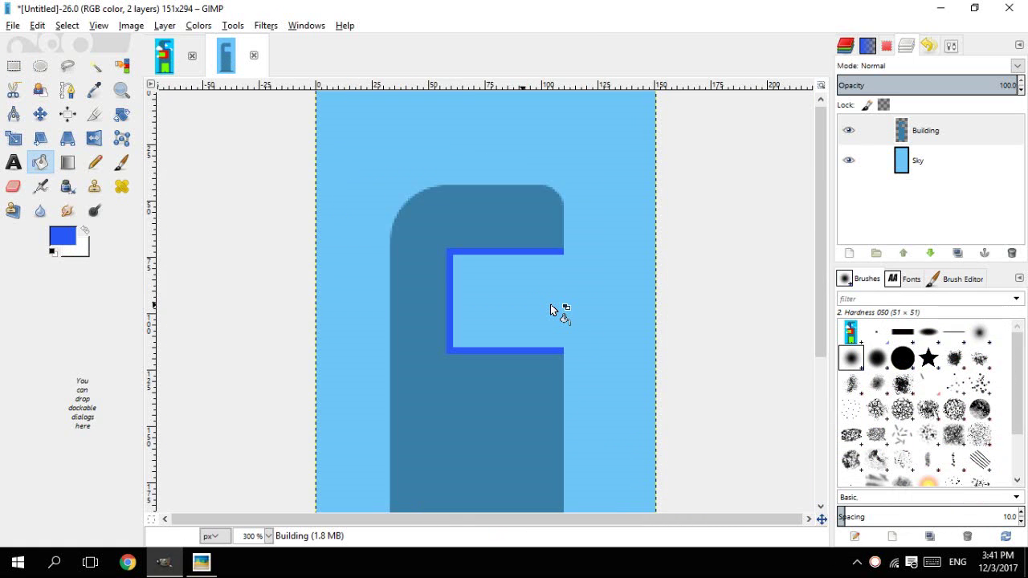
pyautogui.press('-')
pyautogui.press('-')
pyautogui.press('+')
pyautogui.press('+')
pyautogui.press('+')
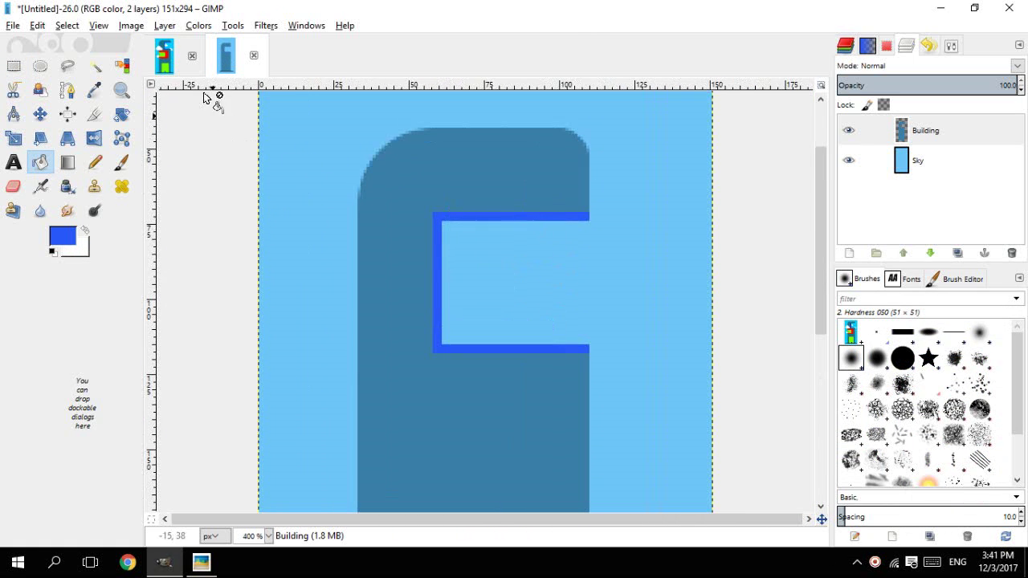
# - Zoom out and pan the Tutorial Image to inspect the sign and the building's base
pyautogui.click(173, 55)
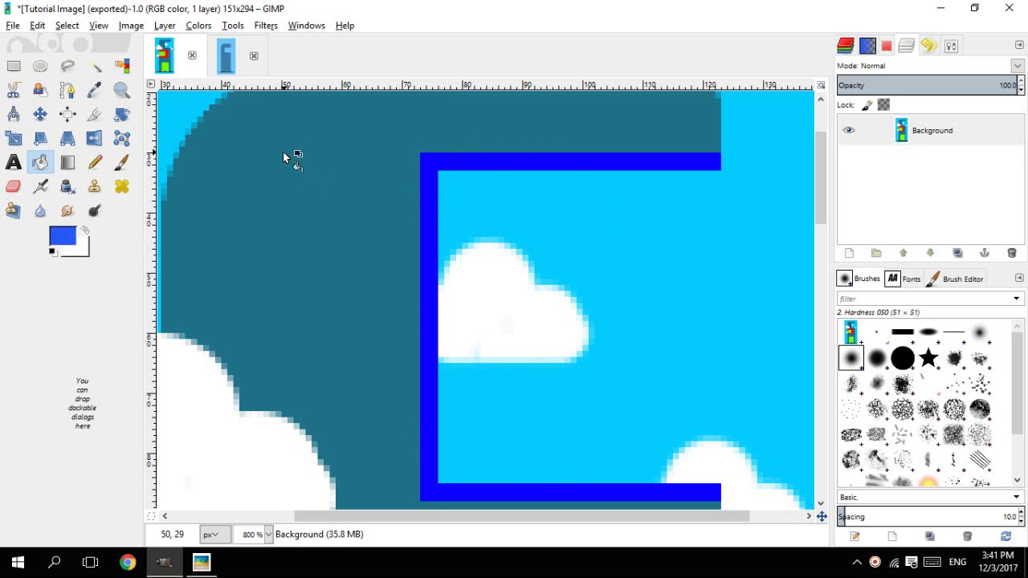
pyautogui.press('-')
pyautogui.press('-')
pyautogui.press('-')
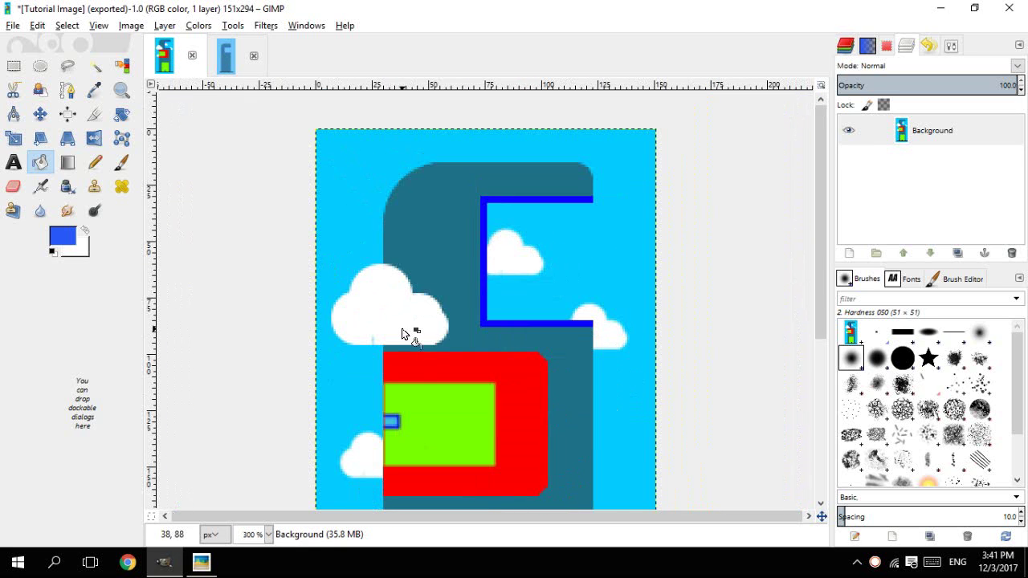
pyautogui.moveTo(424, 360); pyautogui.dragTo(423, 218)
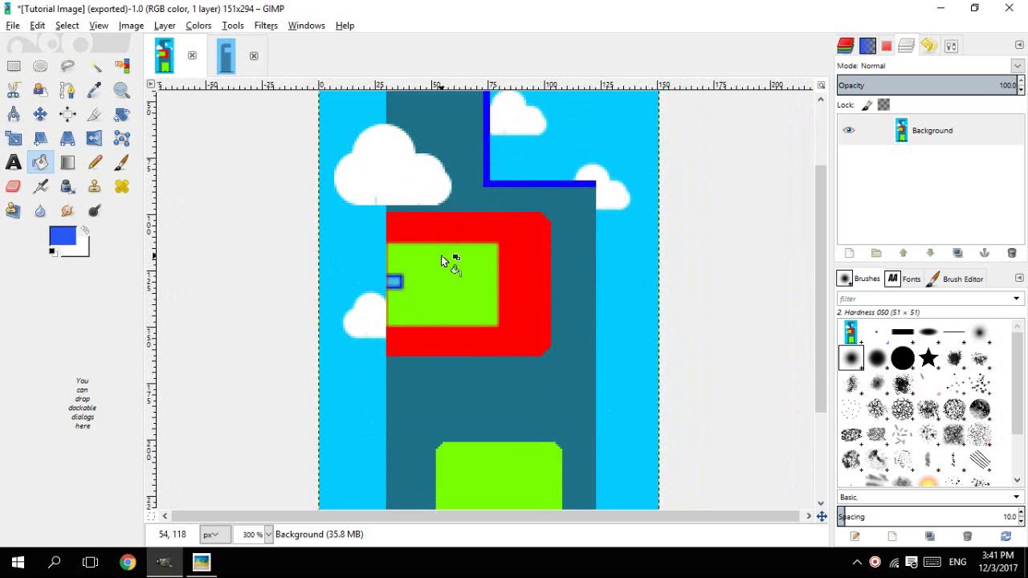
pyautogui.moveTo(448, 263); pyautogui.dragTo(457, 327)
pyautogui.press('-')
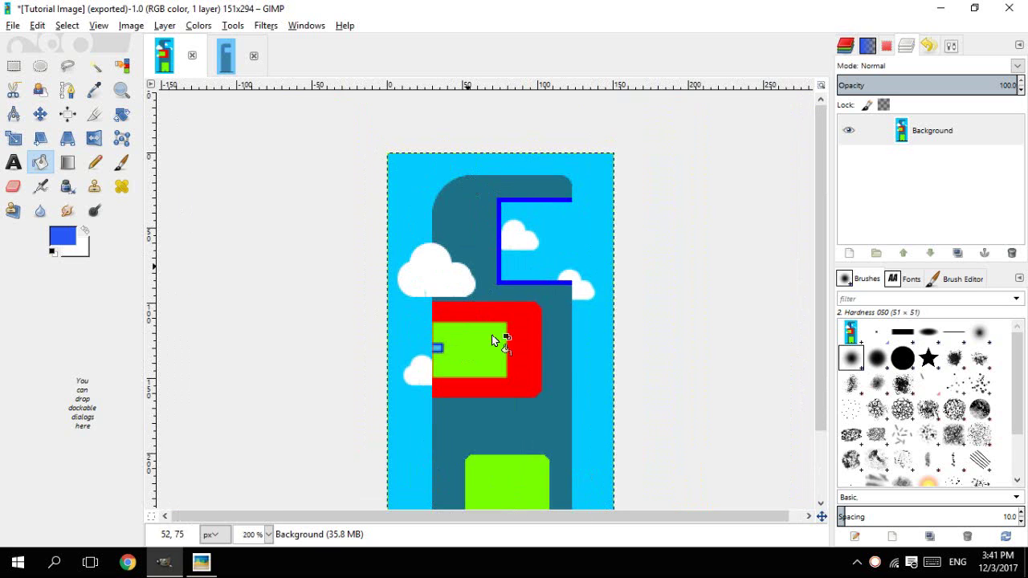
pyautogui.moveTo(494, 426); pyautogui.dragTo(490, 338)
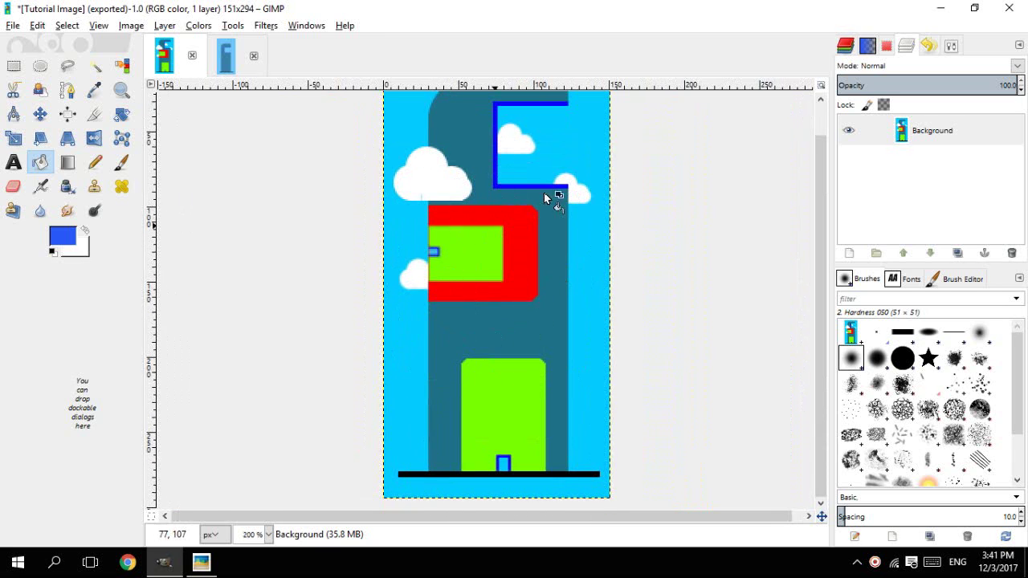
# - Rectangle-select the blue C-shaped frame and trim the top, bottom and left edges to fit
pyautogui.click(237, 68)
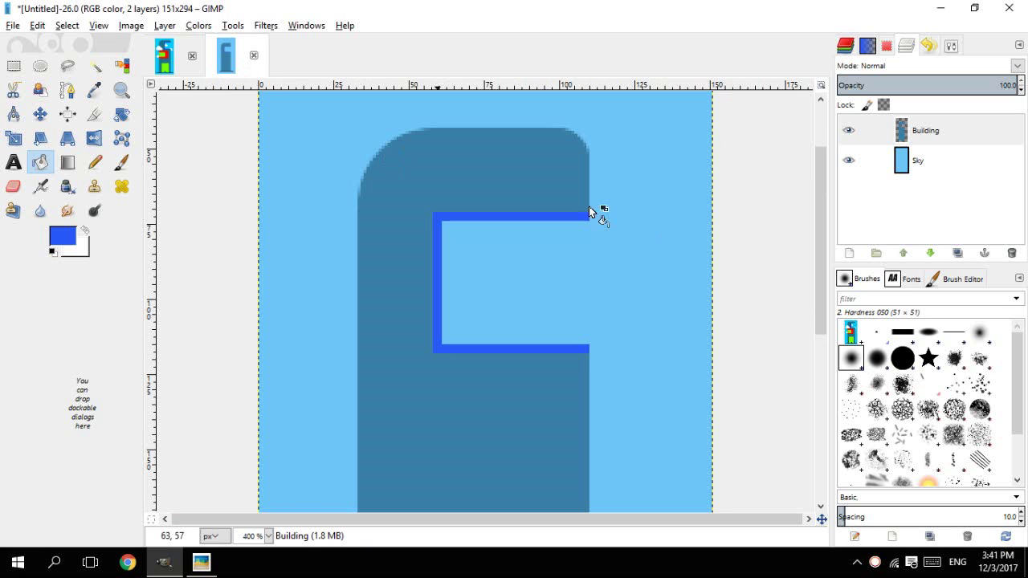
pyautogui.scroll(-2, 619, 259)
pyautogui.scroll(-1, 537, 281)
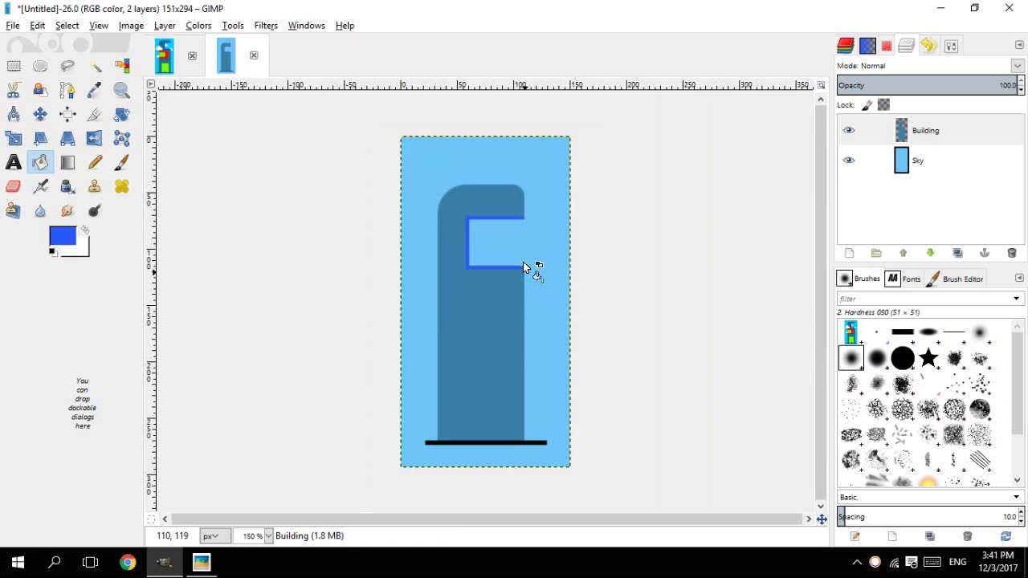
pyautogui.scroll(3, 533, 268)
pyautogui.press('r')
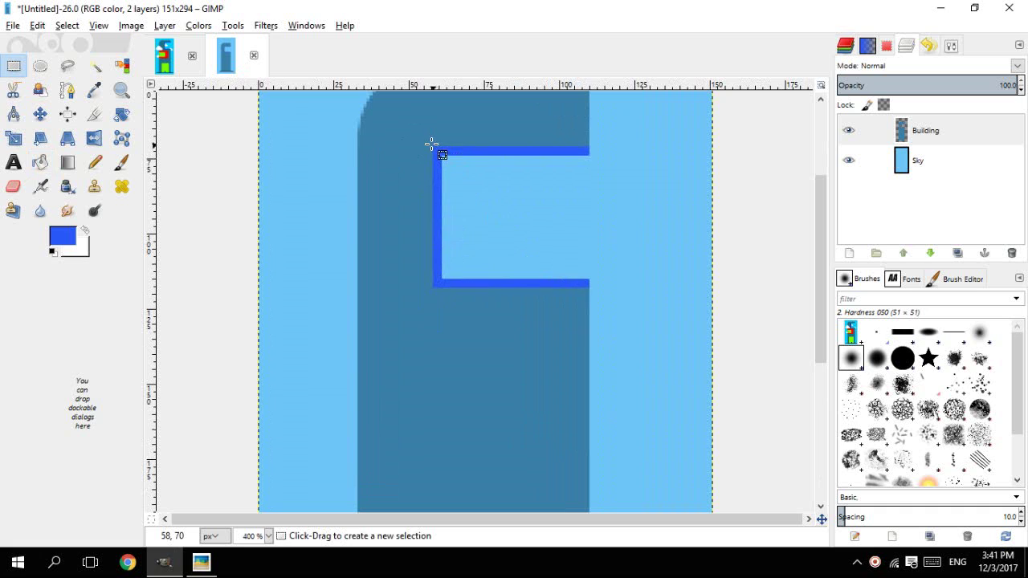
pyautogui.moveTo(431, 143); pyautogui.dragTo(587, 291)
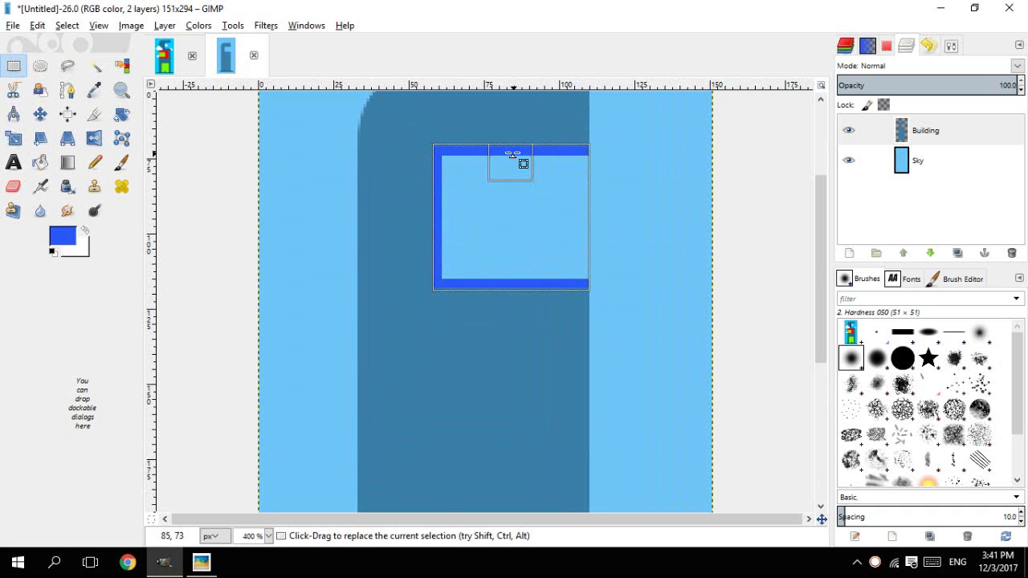
pyautogui.moveTo(523, 163); pyautogui.dragTo(523, 166)
pyautogui.moveTo(522, 293); pyautogui.dragTo(521, 287)
pyautogui.moveTo(448, 215); pyautogui.dragTo(449, 213)
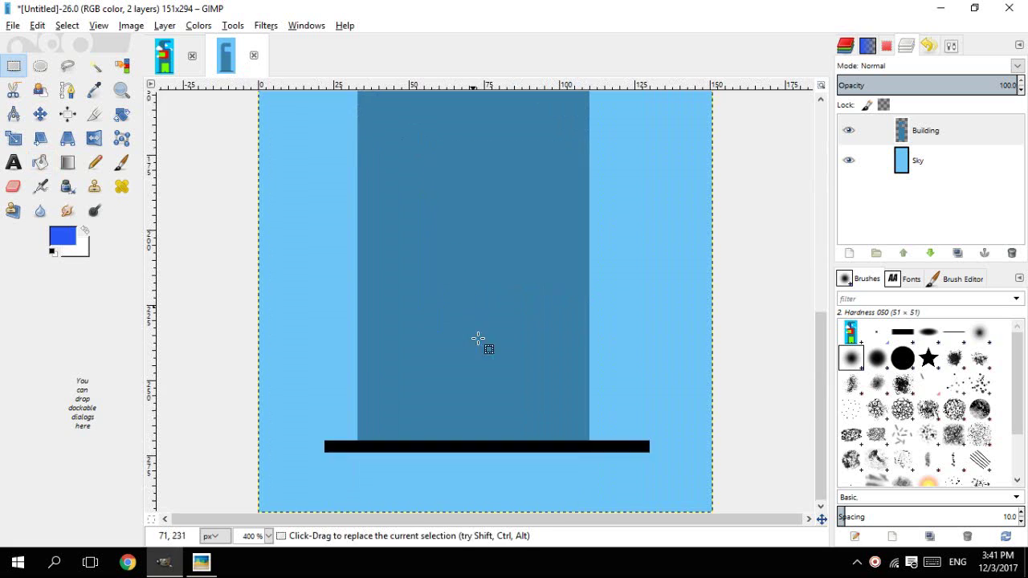
pyautogui.scroll(2, 470, 171)
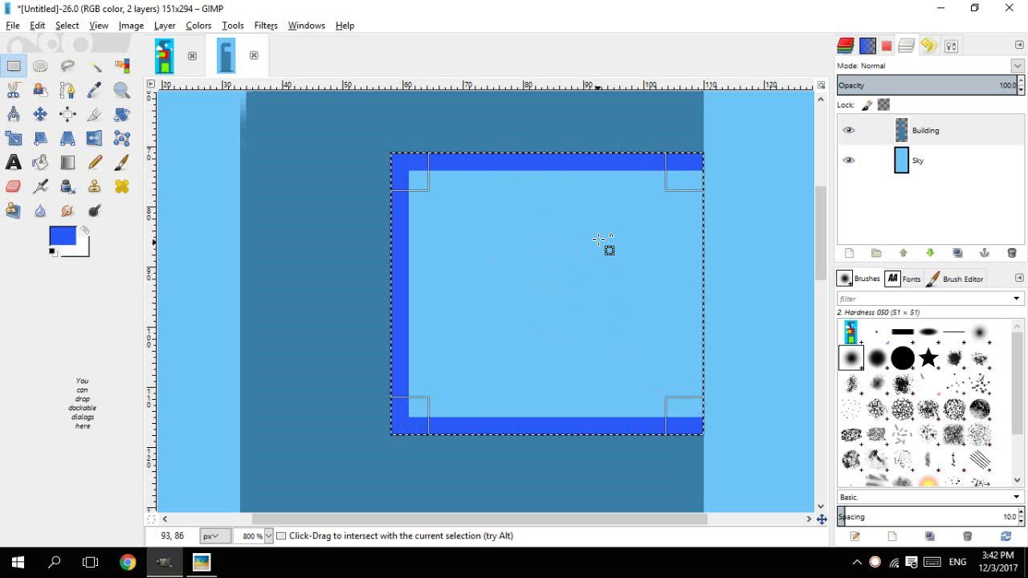
# - Paste a floating copy of the blue frame and drag it to just above the black ground bar
pyautogui.hotkey('ctrl', 'v')
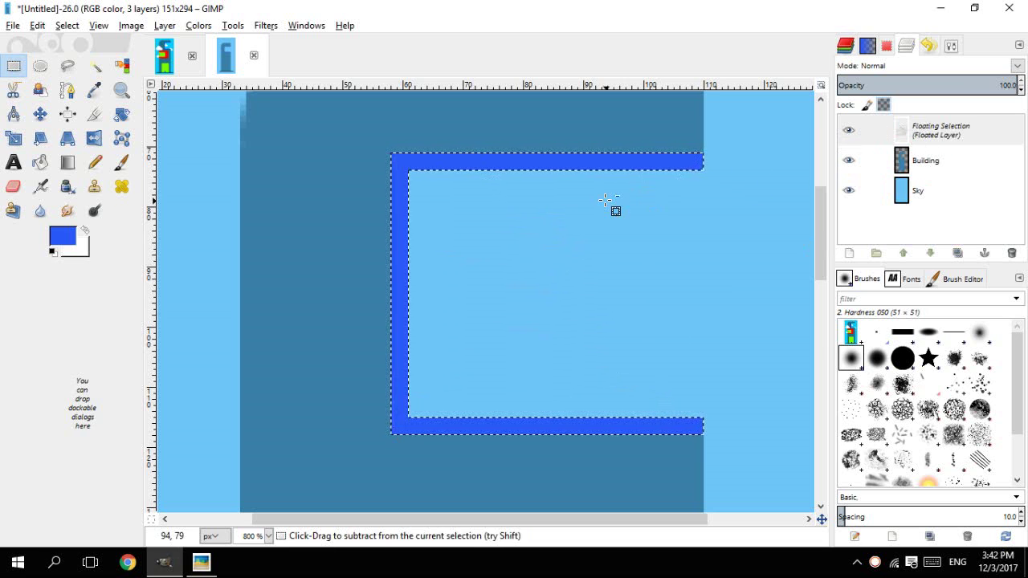
pyautogui.keyDown('ctrl'); pyautogui.scroll(-2, 594, 205); pyautogui.keyUp('ctrl')
pyautogui.keyDown('ctrl'); pyautogui.scroll(-1, 577, 212); pyautogui.keyUp('ctrl')
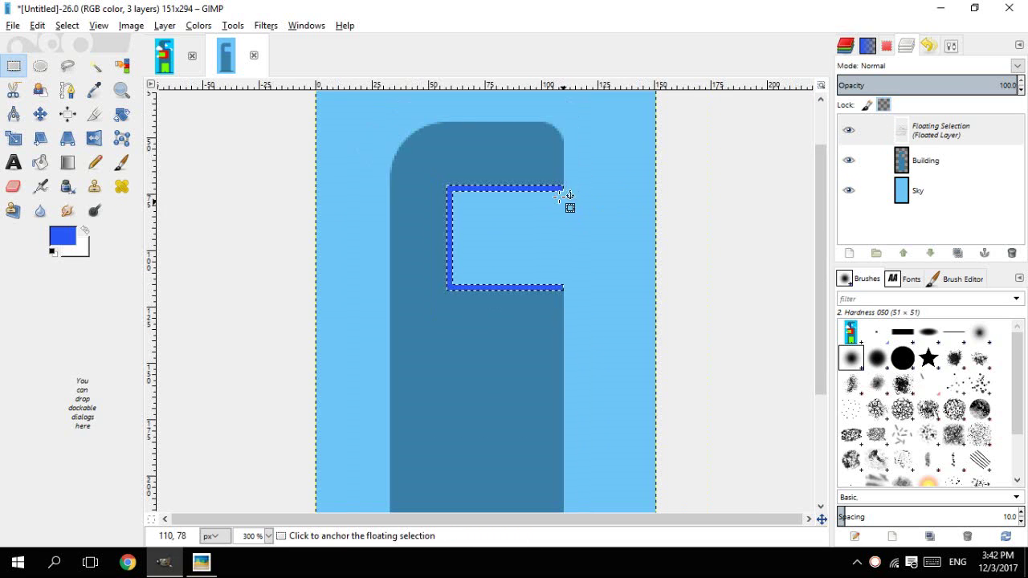
pyautogui.moveTo(549, 187); pyautogui.dragTo(546, 339)
pyautogui.keyDown('ctrl'); pyautogui.scroll(-1, 546, 339); pyautogui.keyUp('ctrl')
pyautogui.scroll(-3, 541, 371)
pyautogui.moveTo(558, 203); pyautogui.dragTo(550, 315)
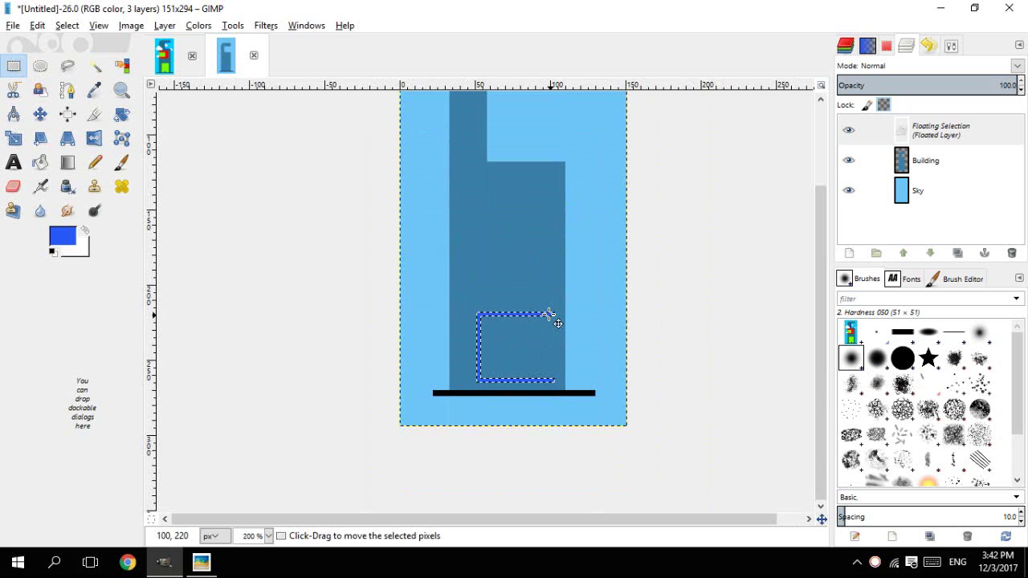
# - Rotate the floating frame copy by 90° into an upright doorway outline
pyautogui.click(121, 119)
pyautogui.click(538, 319)
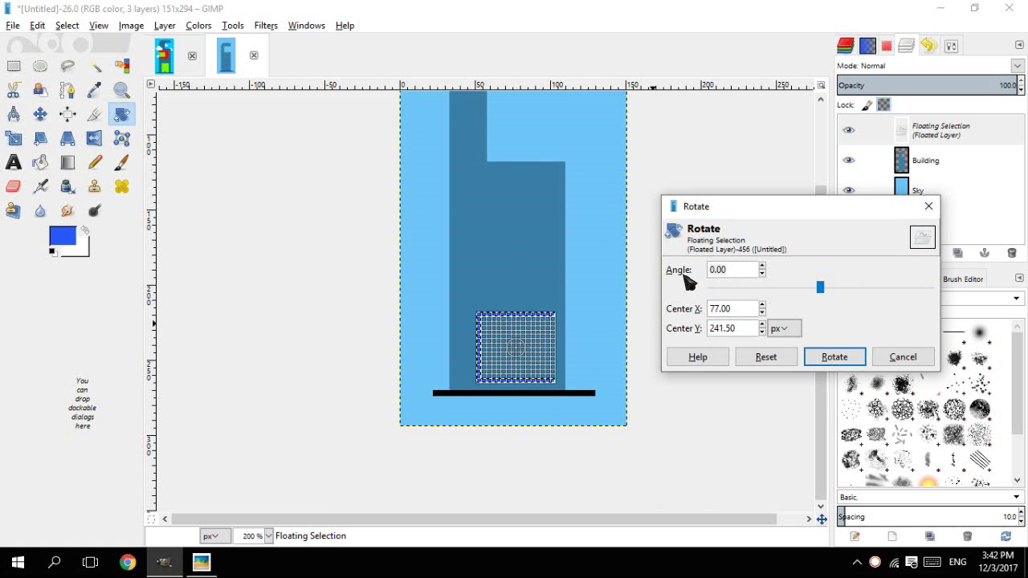
pyautogui.write('90')
pyautogui.press('Tab')
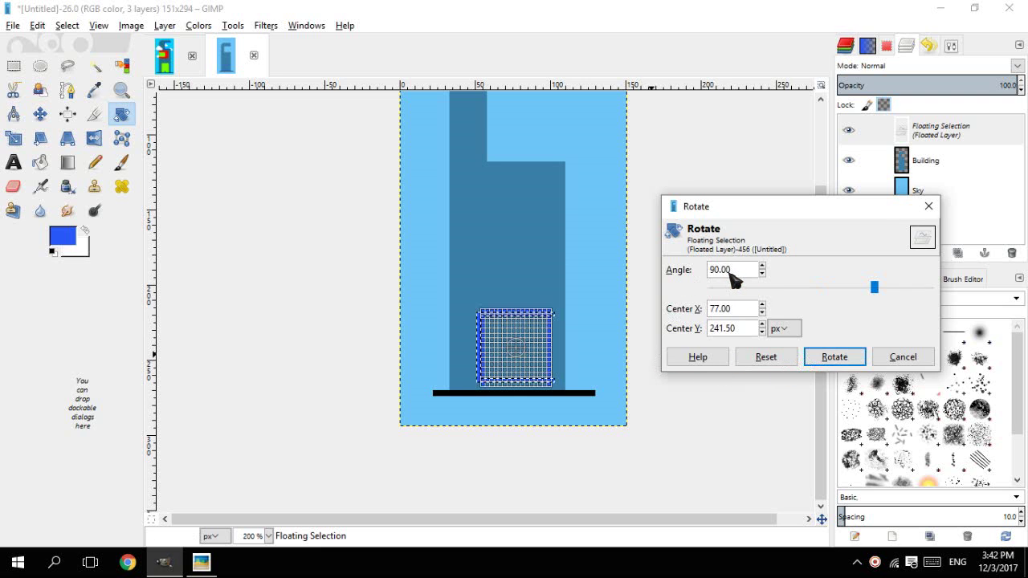
pyautogui.click(829, 358)
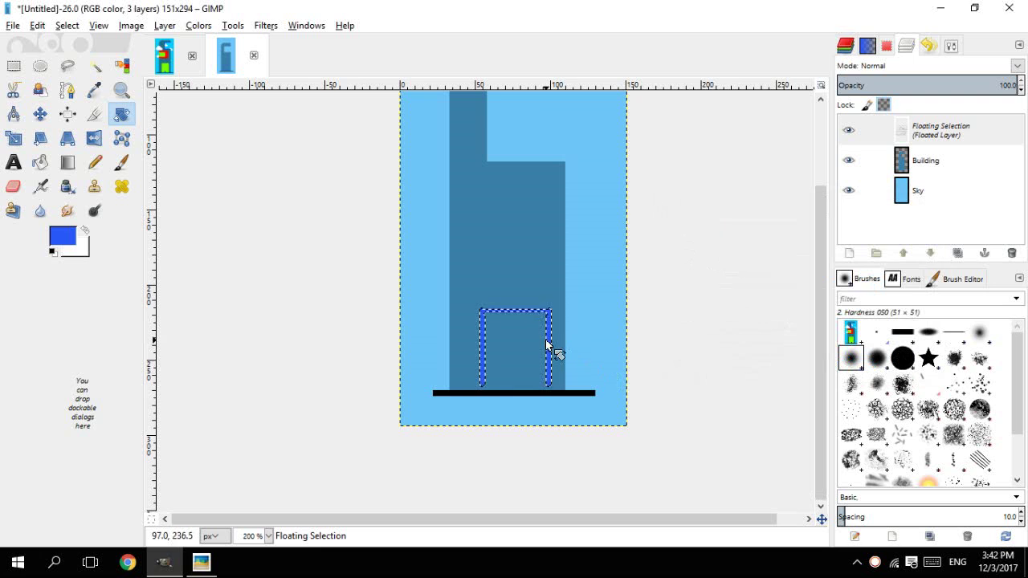
pyautogui.scroll(2, 543, 323)
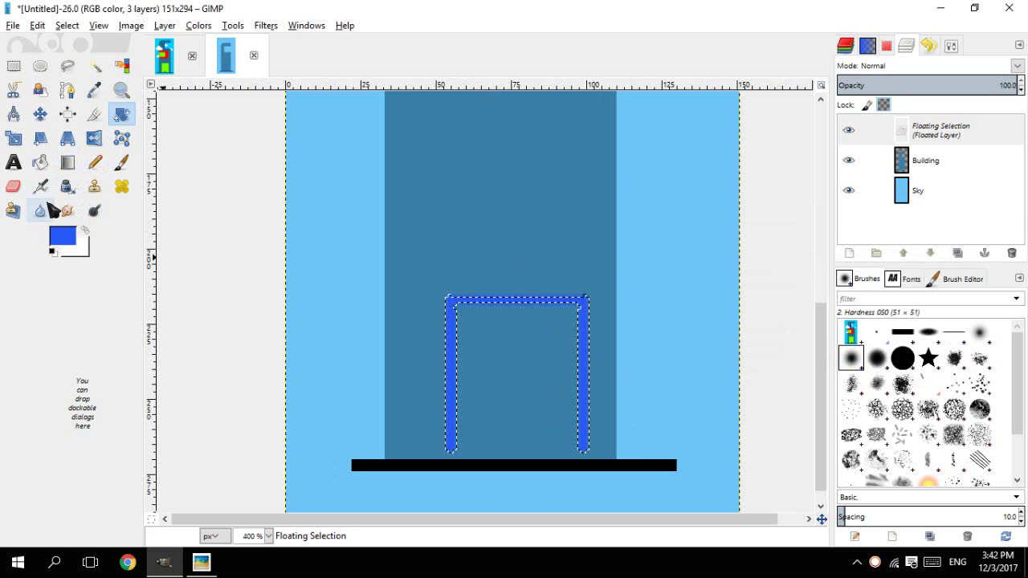
# - Nudge the floating doorway outline slightly left and down
pyautogui.click(42, 117)
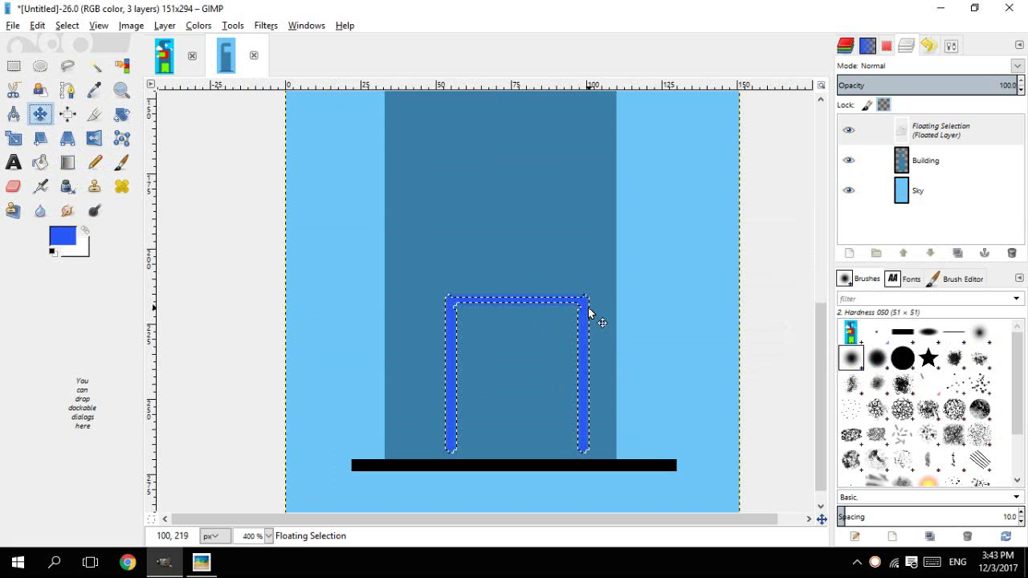
pyautogui.moveTo(586, 322); pyautogui.dragTo(564, 334)
pyautogui.scroll(-3, 564, 322)
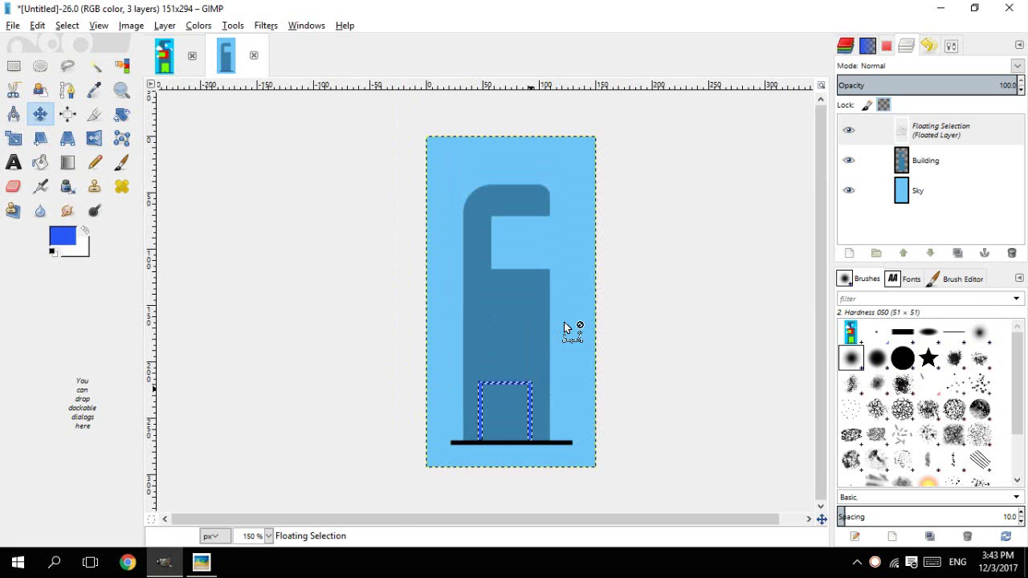
# - Try scaling the outline with width and height unlinked, then cancel the attempt
pyautogui.click(18, 143)
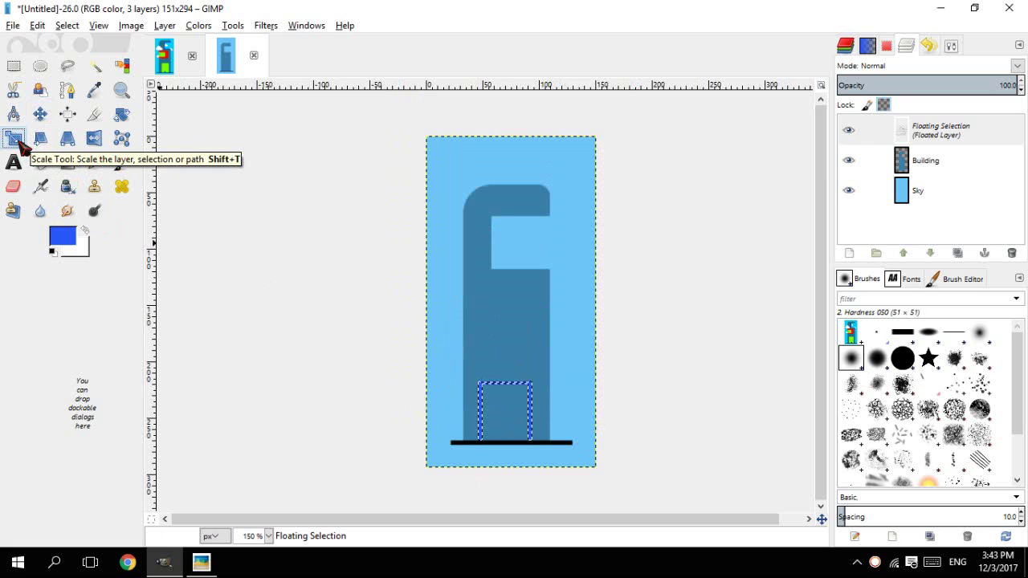
pyautogui.click(482, 398)
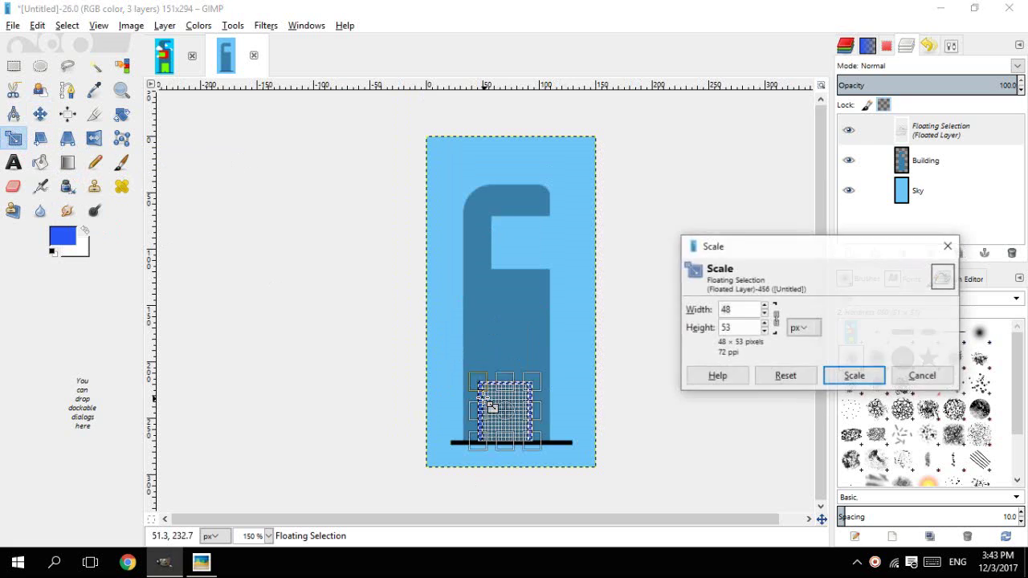
pyautogui.click(777, 321)
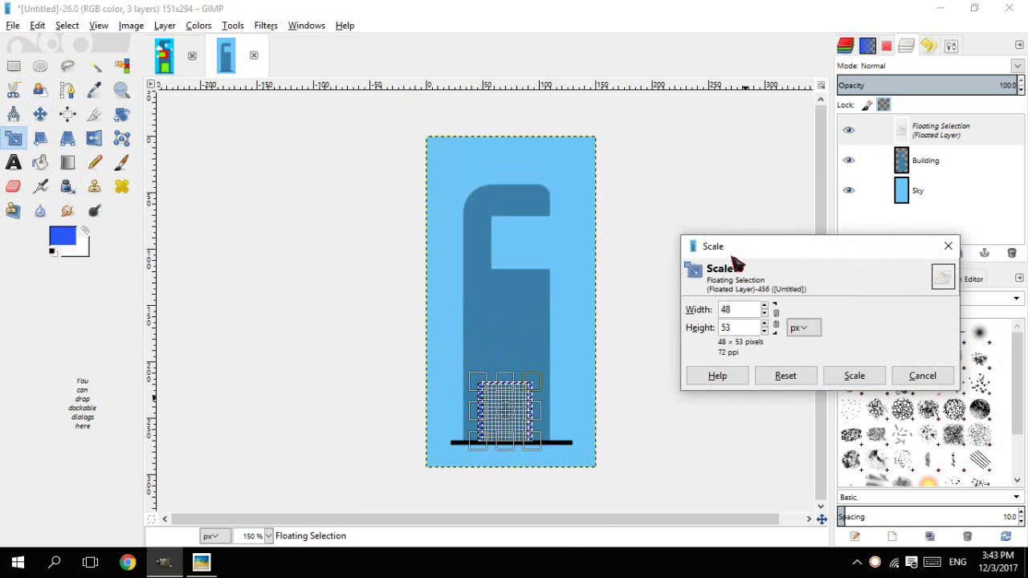
pyautogui.moveTo(734, 257); pyautogui.dragTo(432, 180)
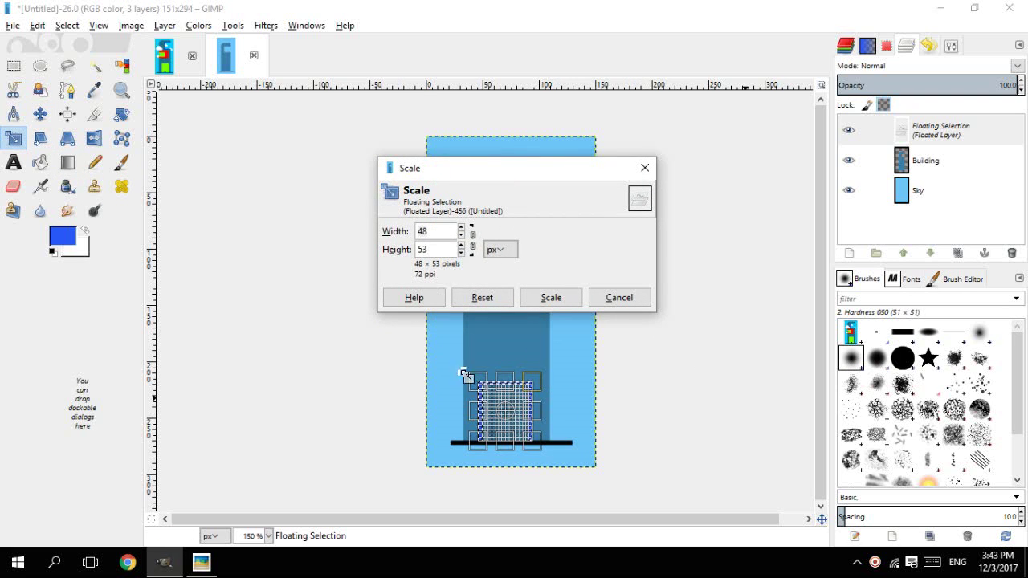
pyautogui.moveTo(480, 384); pyautogui.dragTo(496, 399)
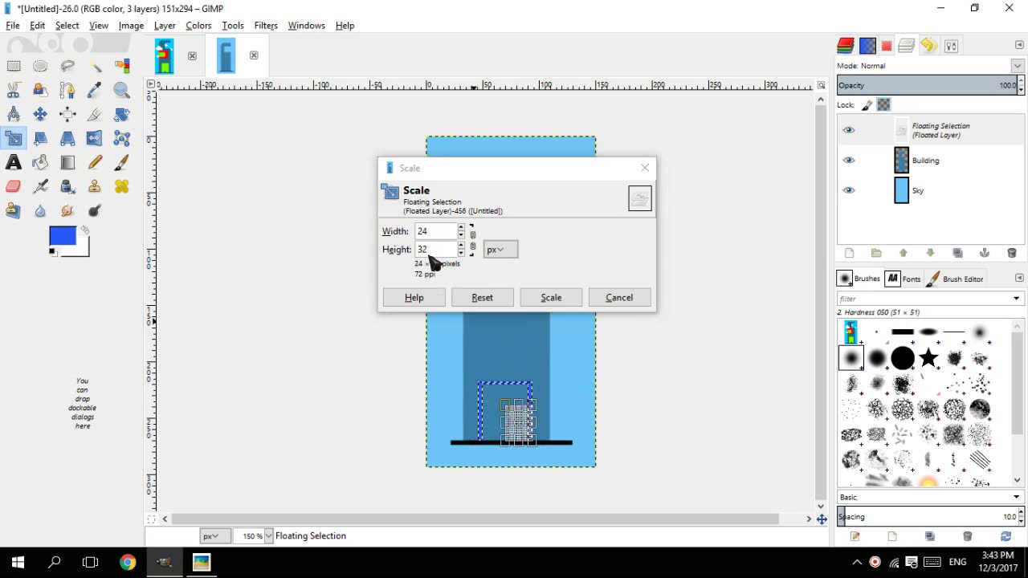
pyautogui.click(619, 298)
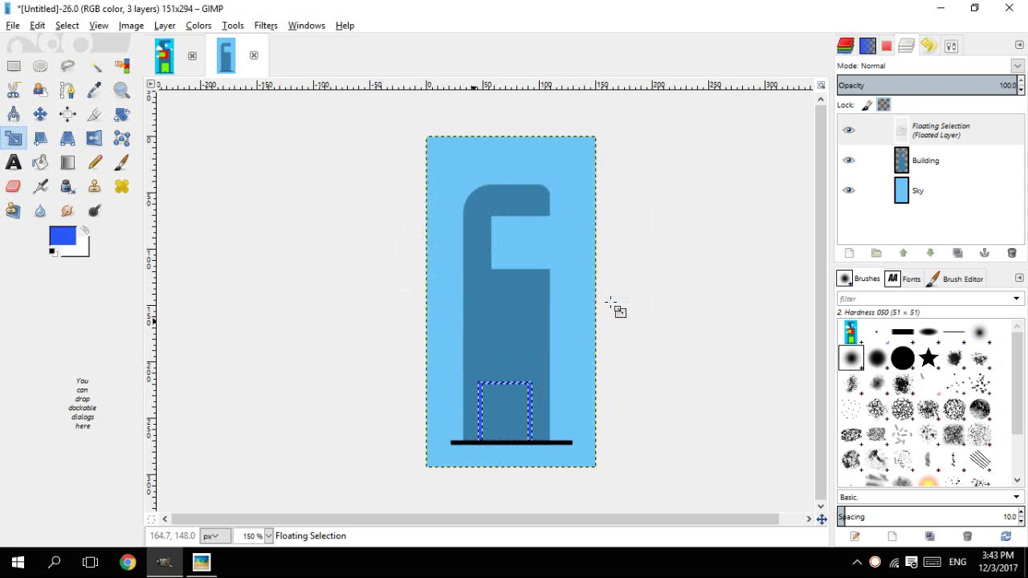
# - Scale the doorway outline down to 14×16 pixels and apply it
pyautogui.click(530, 411)
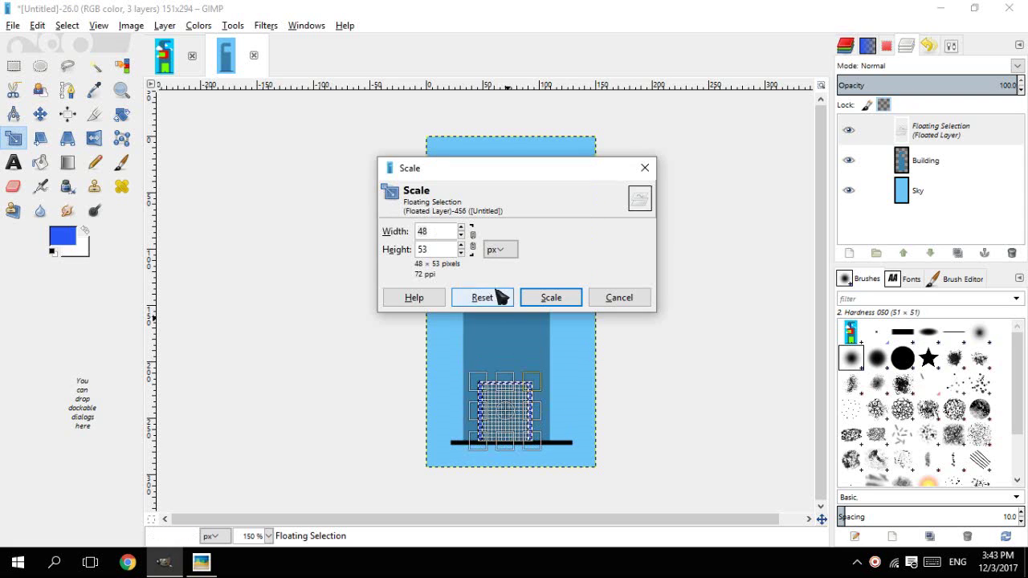
pyautogui.click(474, 238)
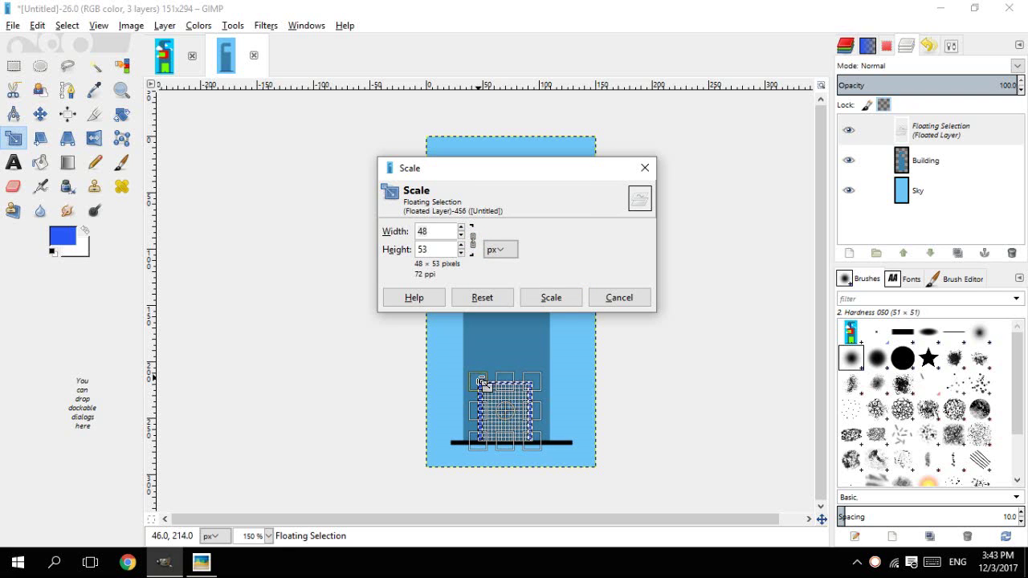
pyautogui.moveTo(482, 383); pyautogui.dragTo(522, 421)
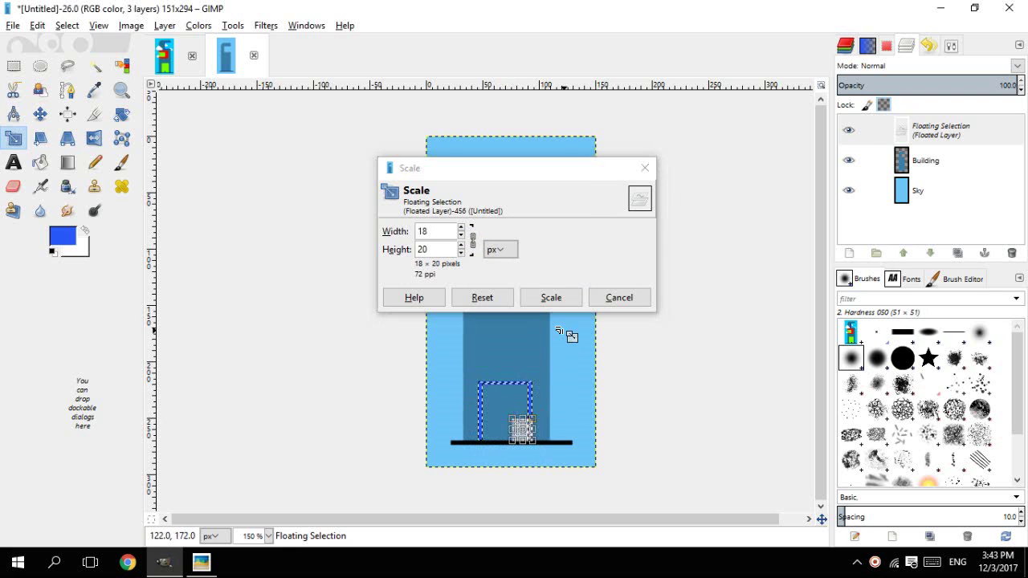
pyautogui.scroll(3, 551, 474)
pyautogui.scroll(4, 553, 411)
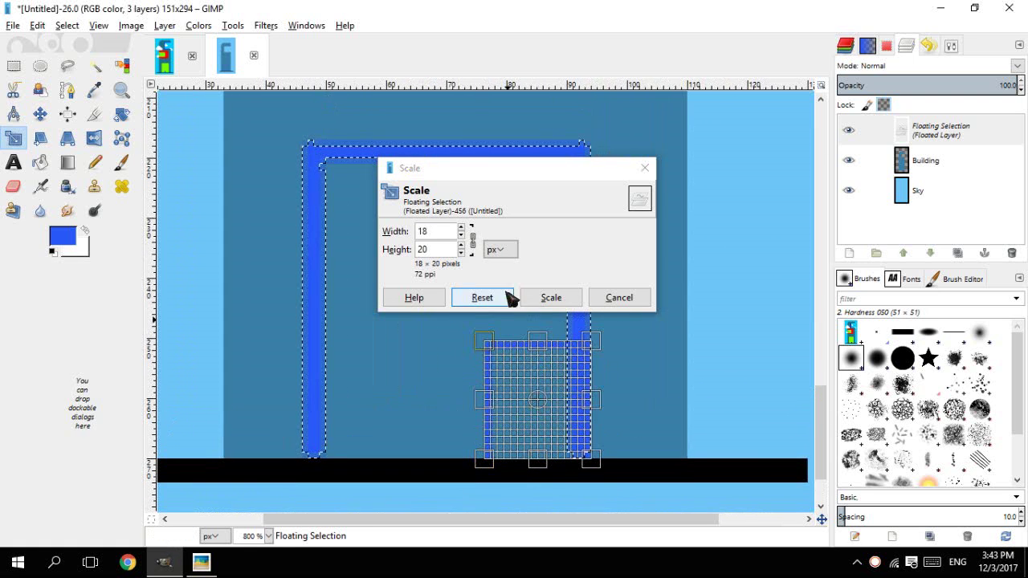
pyautogui.moveTo(493, 349); pyautogui.dragTo(500, 367)
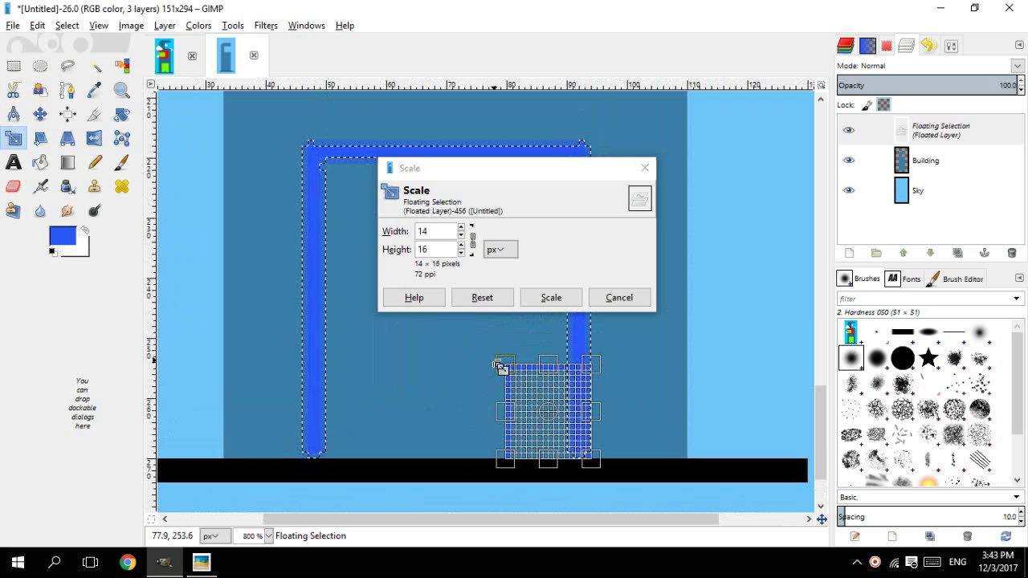
pyautogui.click(551, 298)
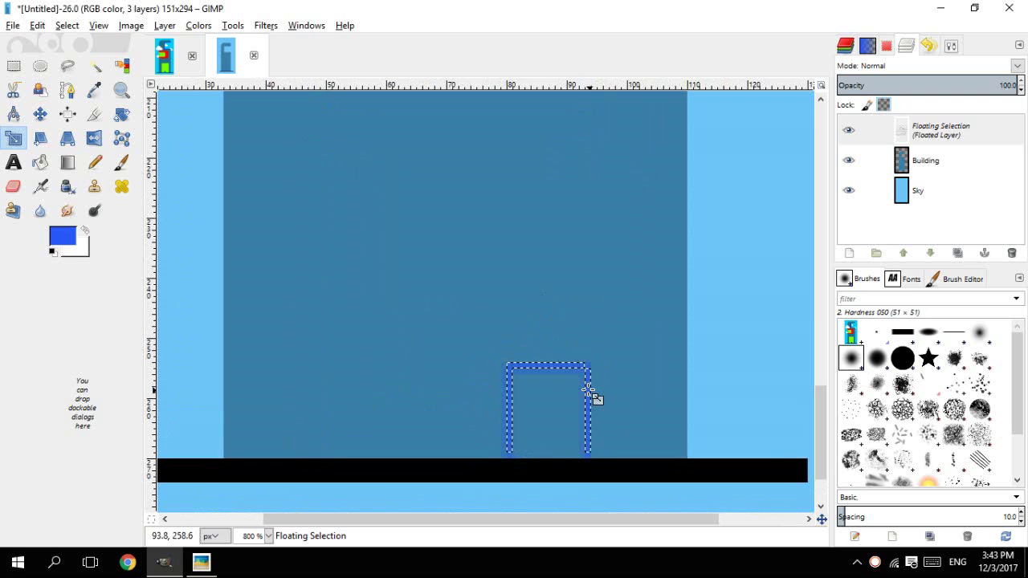
# - Move the doorway left along the black base and anchor it onto the Building layer
pyautogui.press('m')
pyautogui.moveTo(588, 391); pyautogui.dragTo(490, 394)
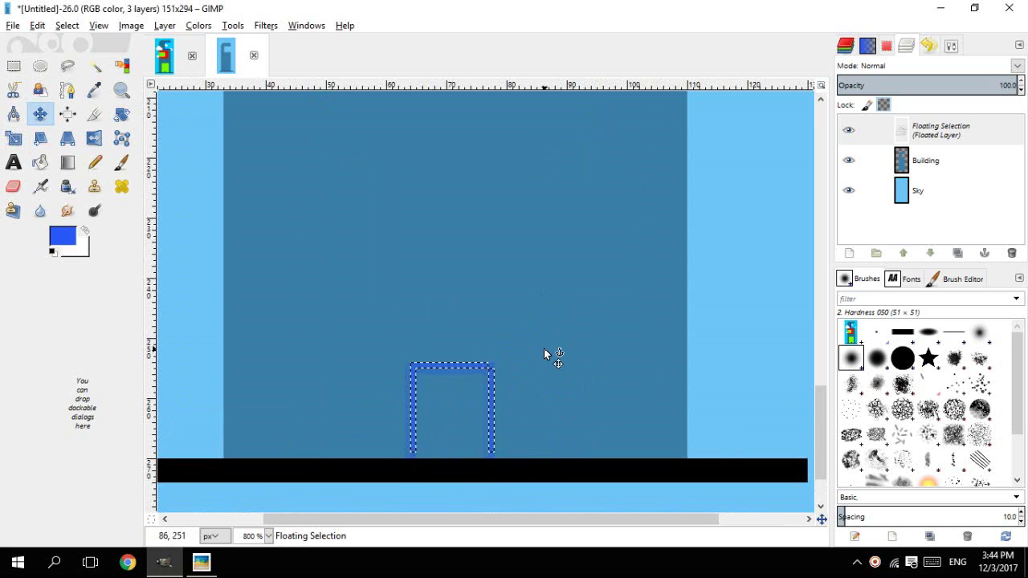
pyautogui.hotkey('ctrl', 'h')
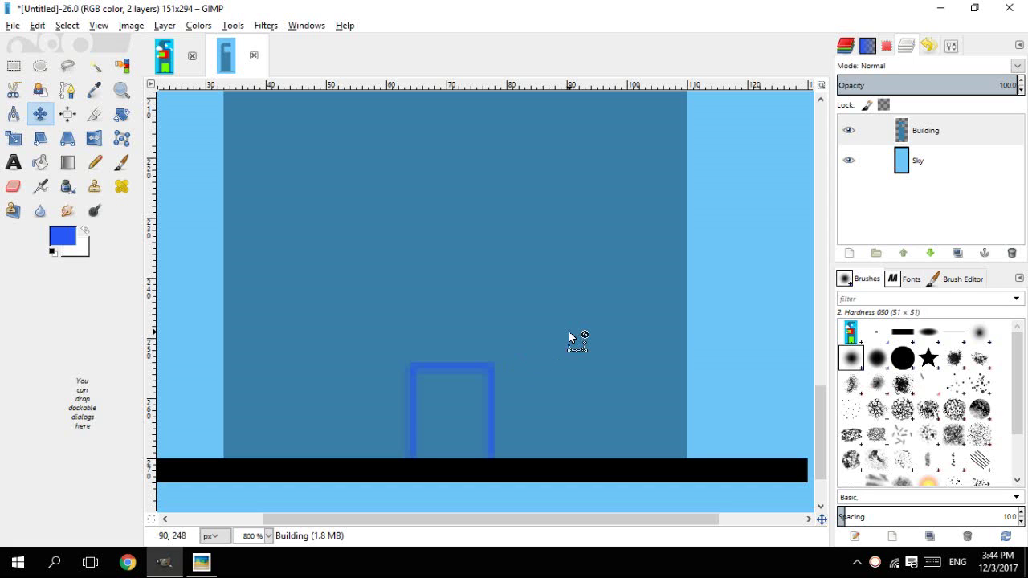
pyautogui.scroll(-4, 471, 305)
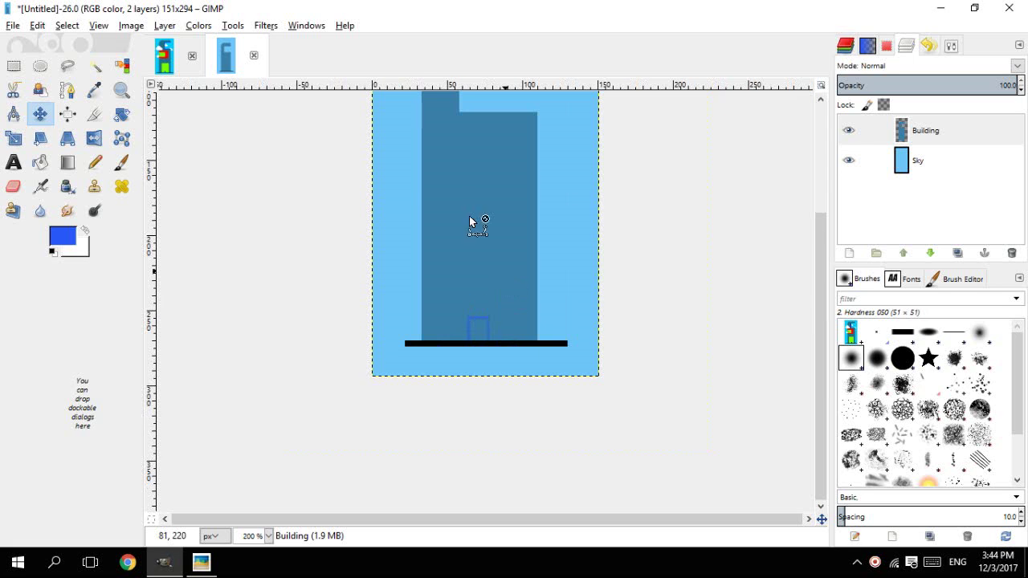
pyautogui.scroll(-1, 464, 188)
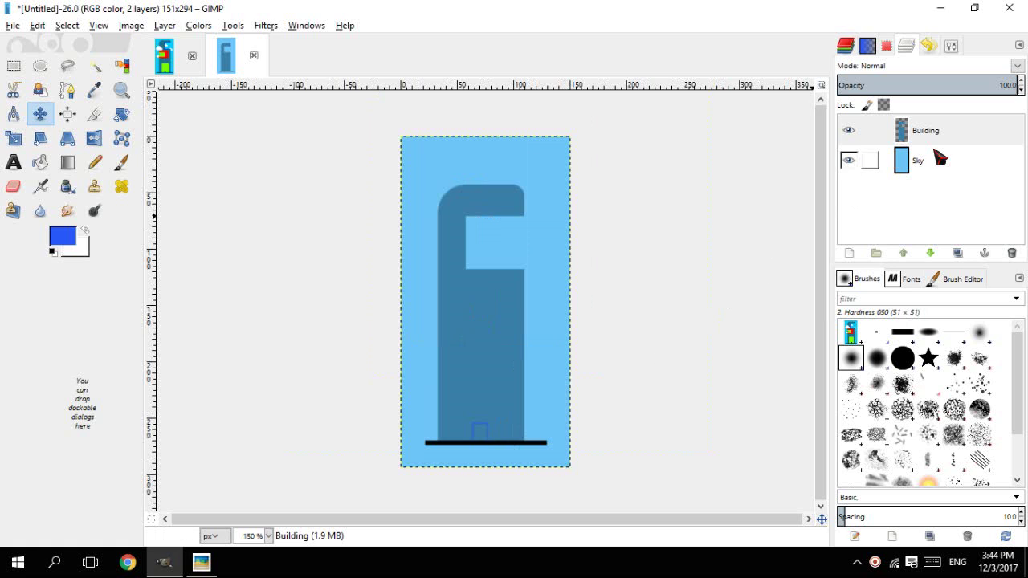
pyautogui.scroll(3, 536, 423)
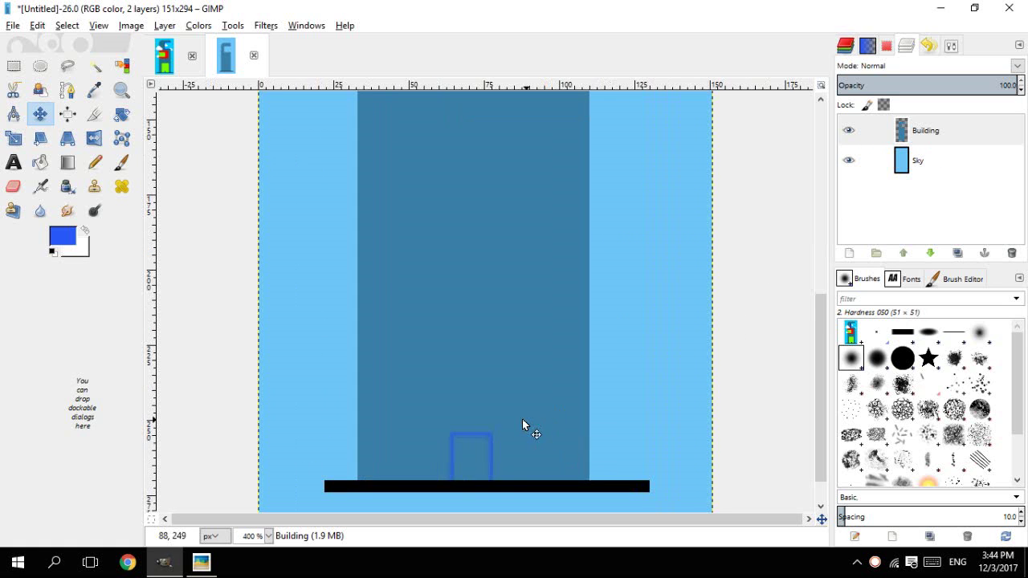
pyautogui.scroll(-2, 506, 386)
pyautogui.scroll(3, 482, 355)
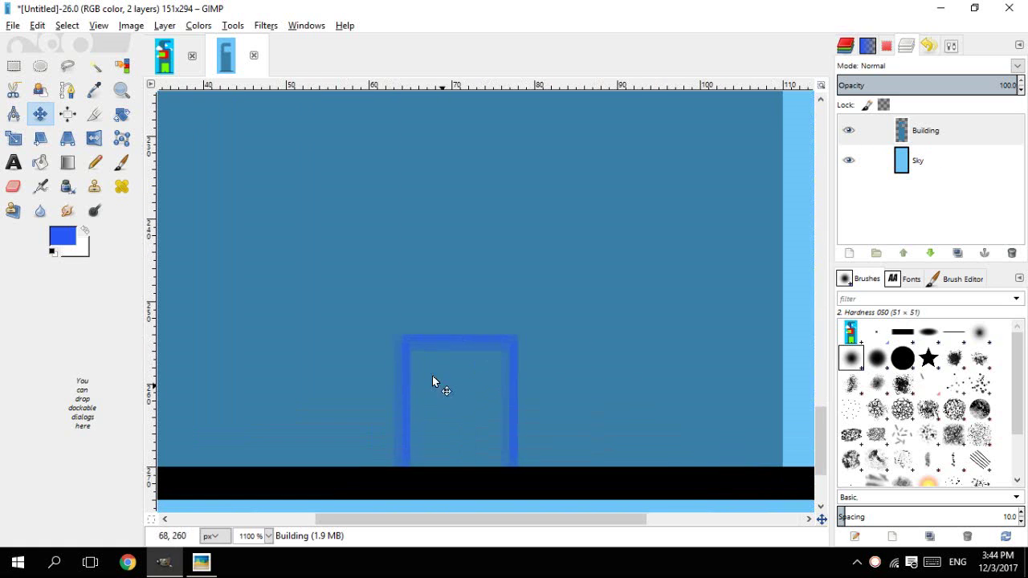
# - Select the doorway's interior, delete it to reveal the sky, and deselect
pyautogui.press('r')
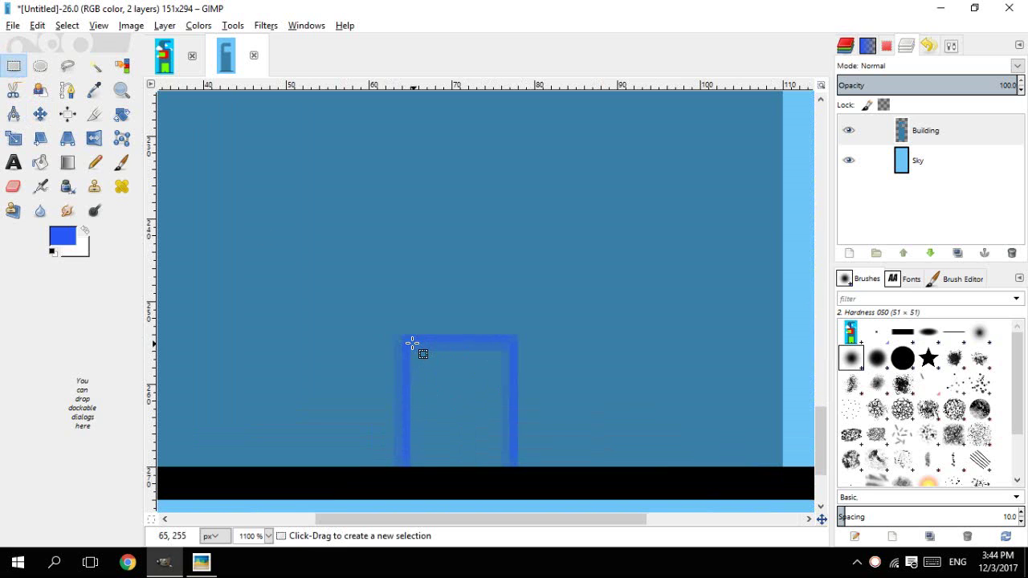
pyautogui.moveTo(408, 343); pyautogui.dragTo(511, 464)
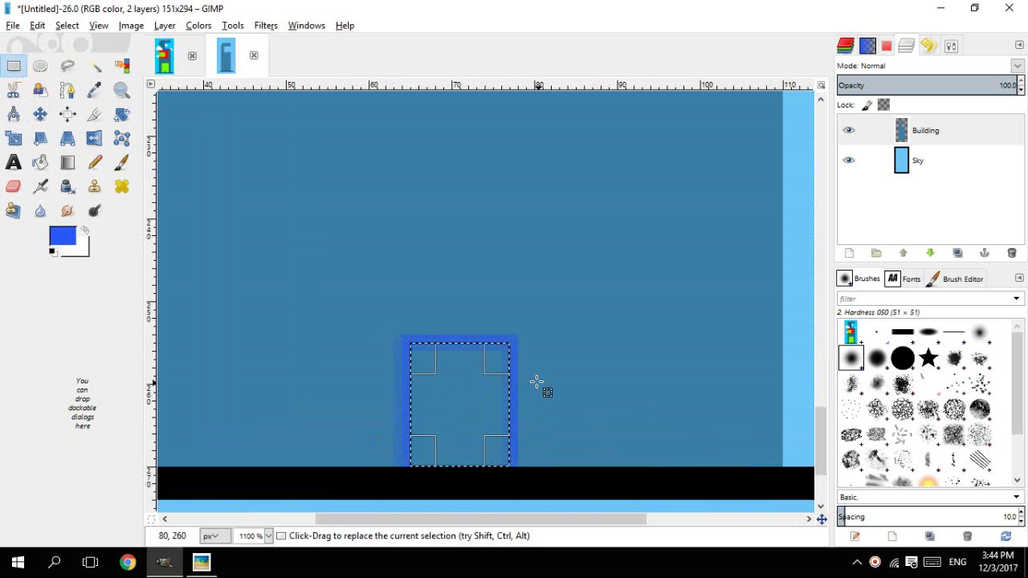
pyautogui.press('Delete')
pyautogui.hotkey('ctrl', 'shift', 'a')
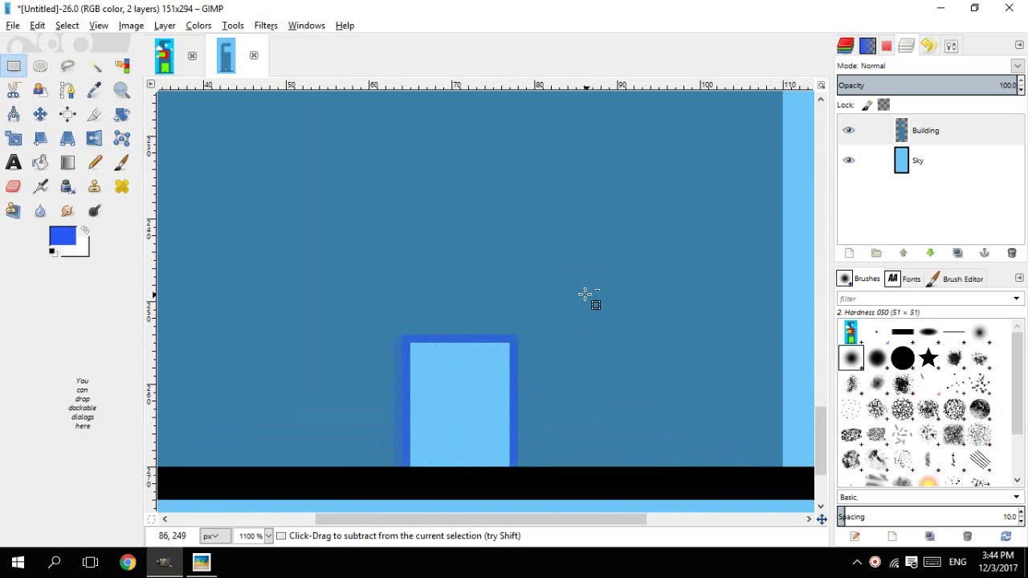
pyautogui.keyDown('ctrl'); pyautogui.scroll(-5, 587, 295); pyautogui.keyUp('ctrl')
pyautogui.keyDown('ctrl'); pyautogui.scroll(-2, 586, 289); pyautogui.keyUp('ctrl')
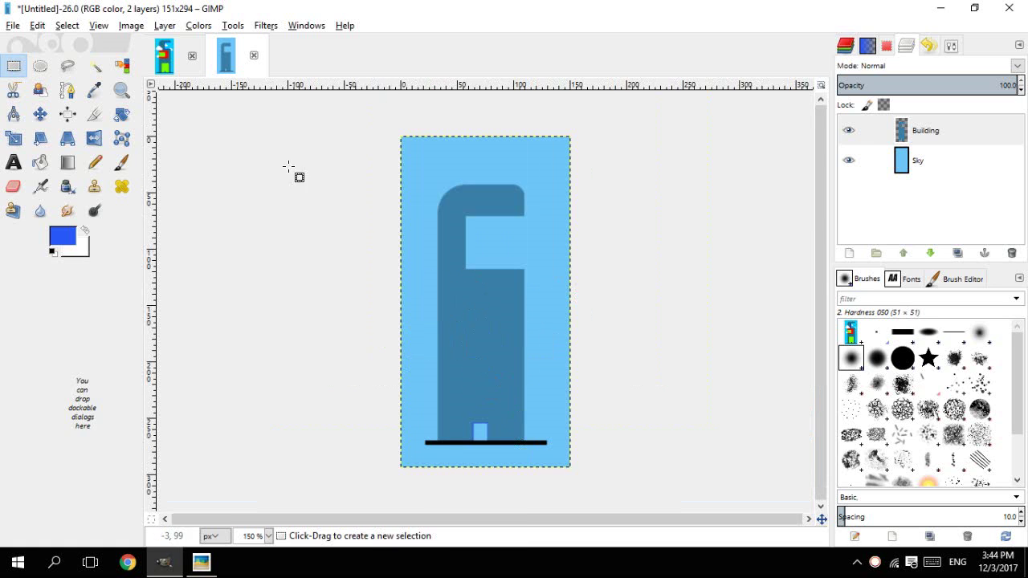
# - Zoom the Tutorial Image out to fit and compare it with the building drawing
pyautogui.click(164, 58)
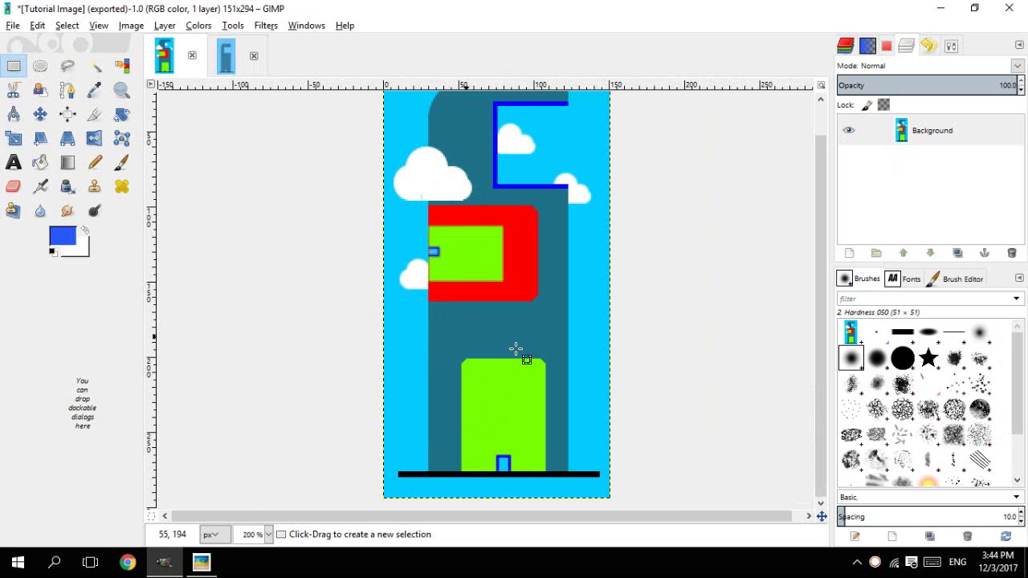
pyautogui.press('-')
pyautogui.click(231, 65)
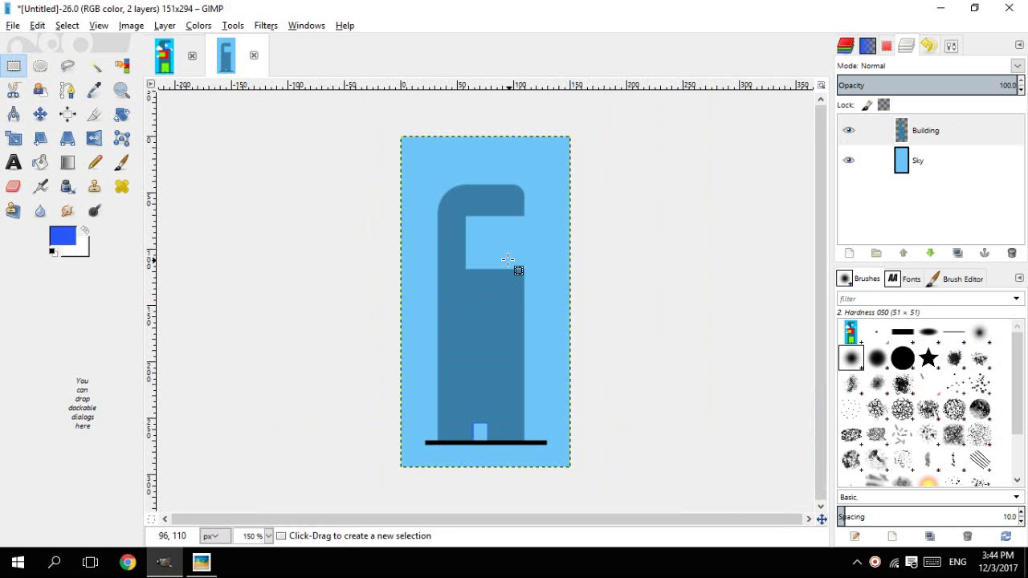
pyautogui.scroll(2, 508, 258)
pyautogui.scroll(-1, 507, 259)
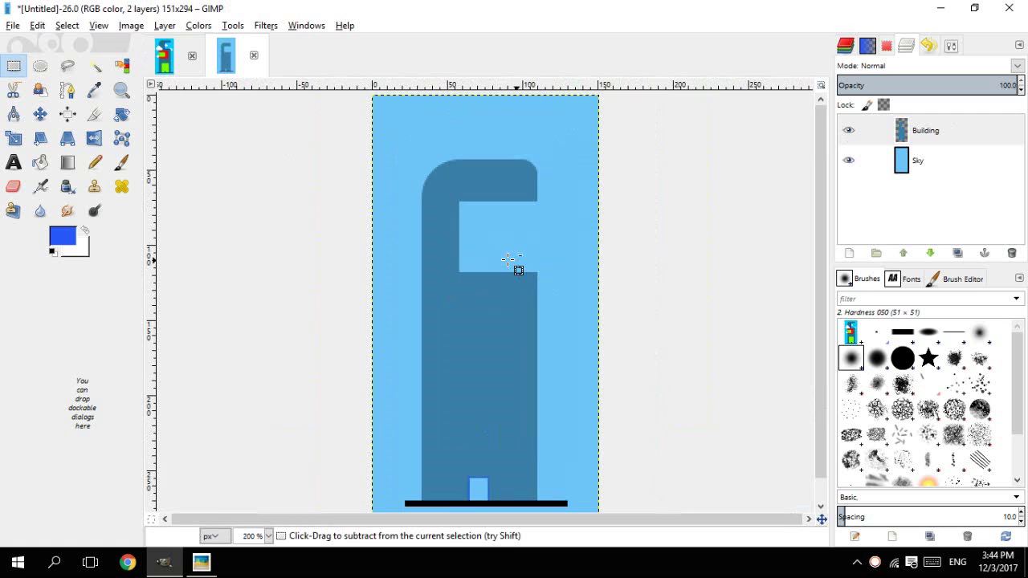
pyautogui.click(167, 71)
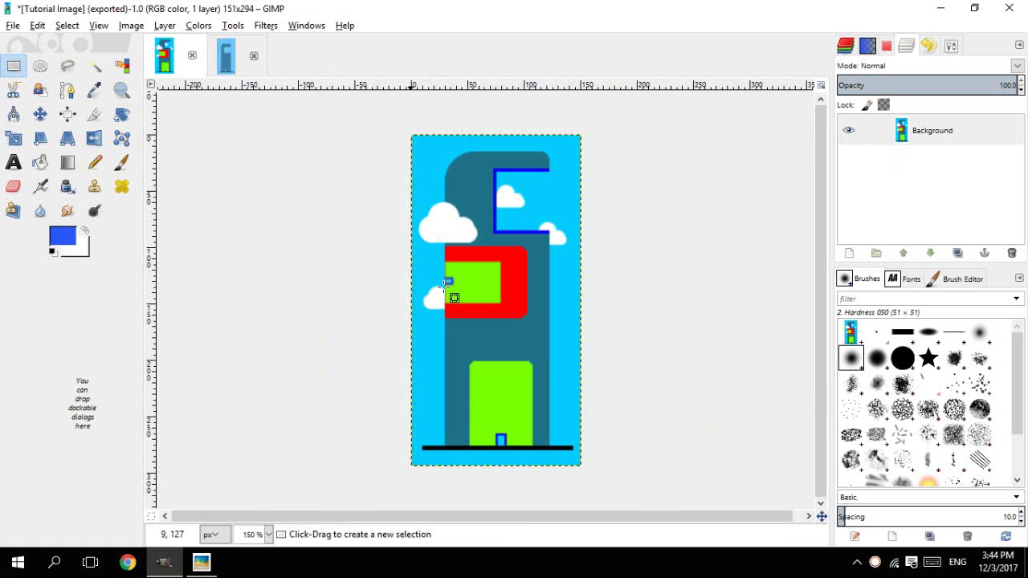
pyautogui.scroll(3, 458, 260)
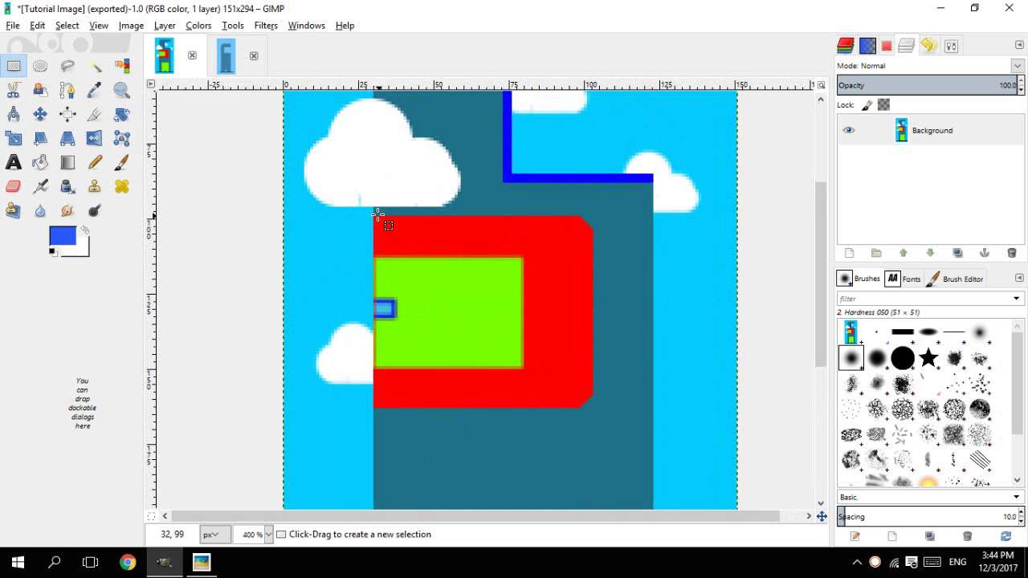
# - Select the red sign, widen the selection by one pixel, and copy it
pyautogui.moveTo(374, 215); pyautogui.dragTo(590, 408)
pyautogui.press('Right')
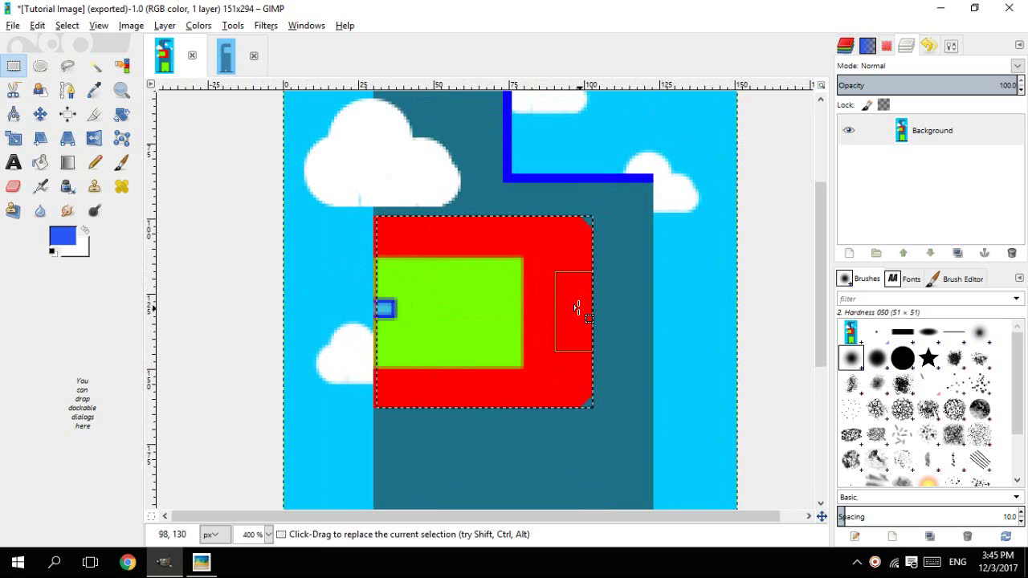
pyautogui.press('ctrl')
pyautogui.hotkey('ctrl', 'c')
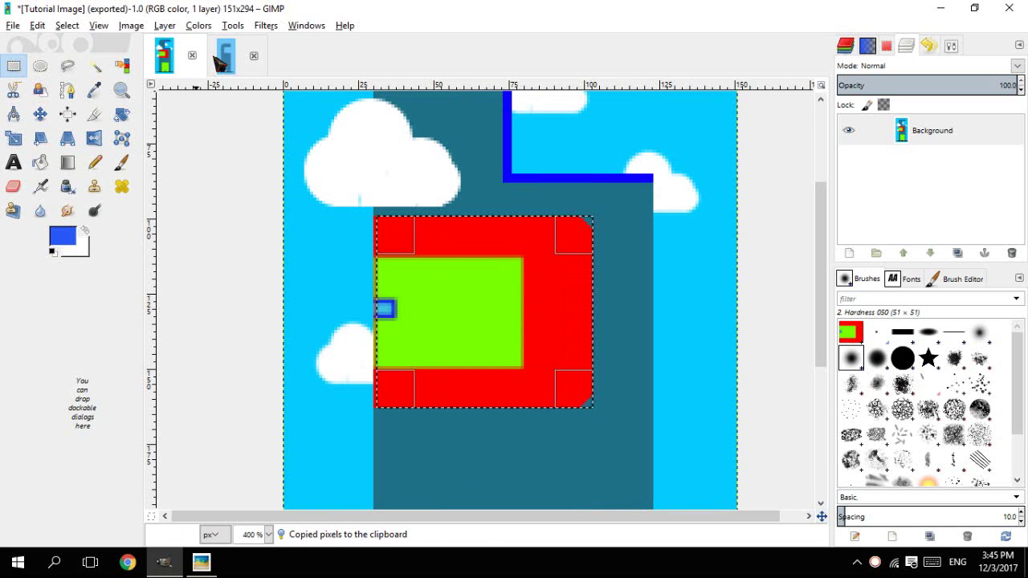
# - Paste the sign into the Untitled image and scale it down to 41×36
pyautogui.click(226, 56)
pyautogui.hotkey('ctrl', 'v')
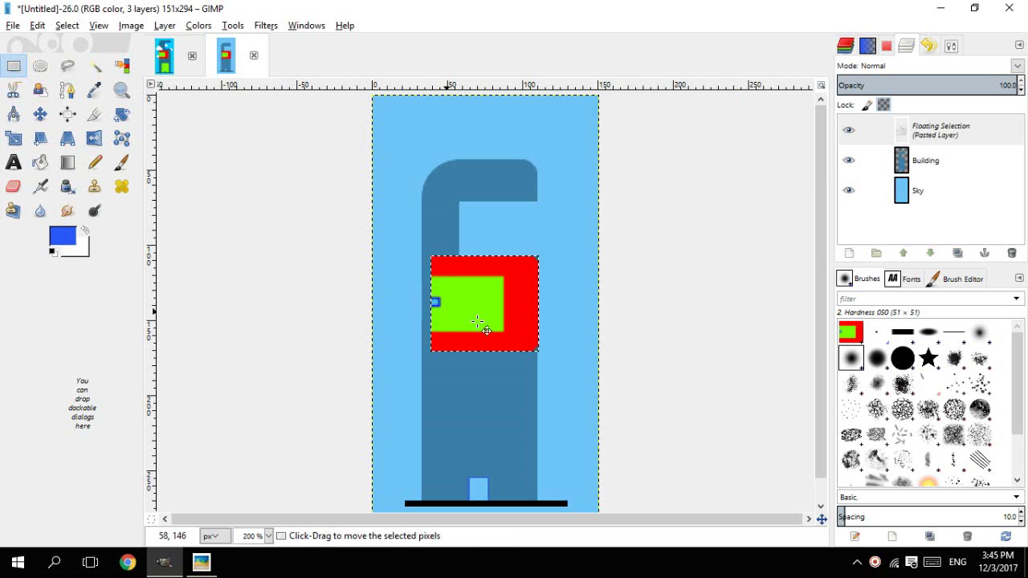
pyautogui.moveTo(488, 325); pyautogui.dragTo(479, 362)
pyautogui.hotkey('shift', 's')
pyautogui.click(468, 350)
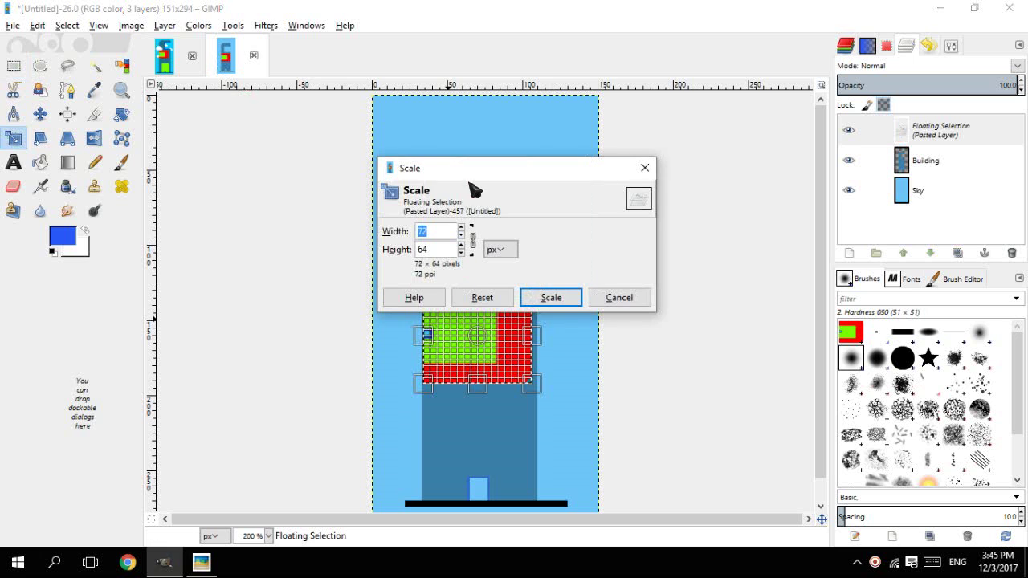
pyautogui.moveTo(488, 175); pyautogui.dragTo(623, 189)
pyautogui.moveTo(419, 289); pyautogui.dragTo(465, 333)
pyautogui.click(666, 318)
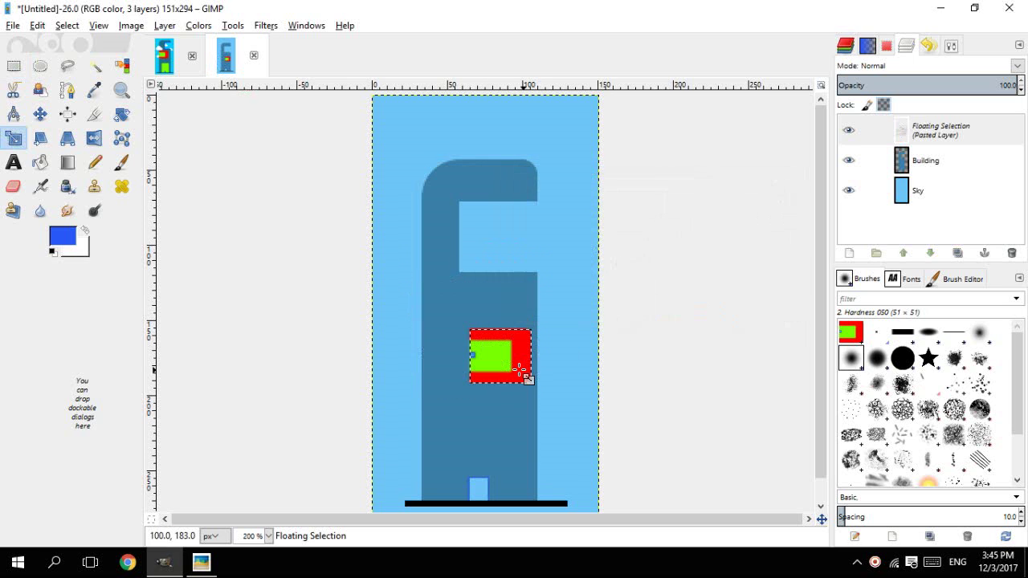
# - Move the shrunken sign onto the building's left edge and anchor it to the Building layer
pyautogui.press('m')
pyautogui.moveTo(507, 376); pyautogui.dragTo(418, 318)
pyautogui.keyDown('ctrl'); pyautogui.scroll(3, 440, 310); pyautogui.keyUp('ctrl')
pyautogui.click(526, 313)
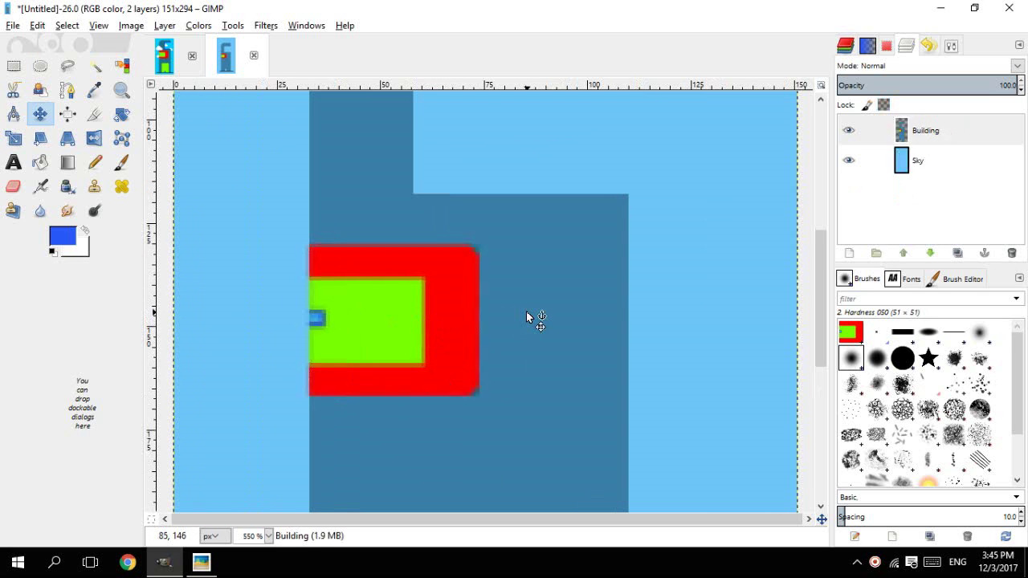
pyautogui.keyDown('ctrl'); pyautogui.scroll(-4, 526, 314); pyautogui.keyUp('ctrl')
pyautogui.keyDown('ctrl'); pyautogui.scroll(-1, 512, 317); pyautogui.keyUp('ctrl')
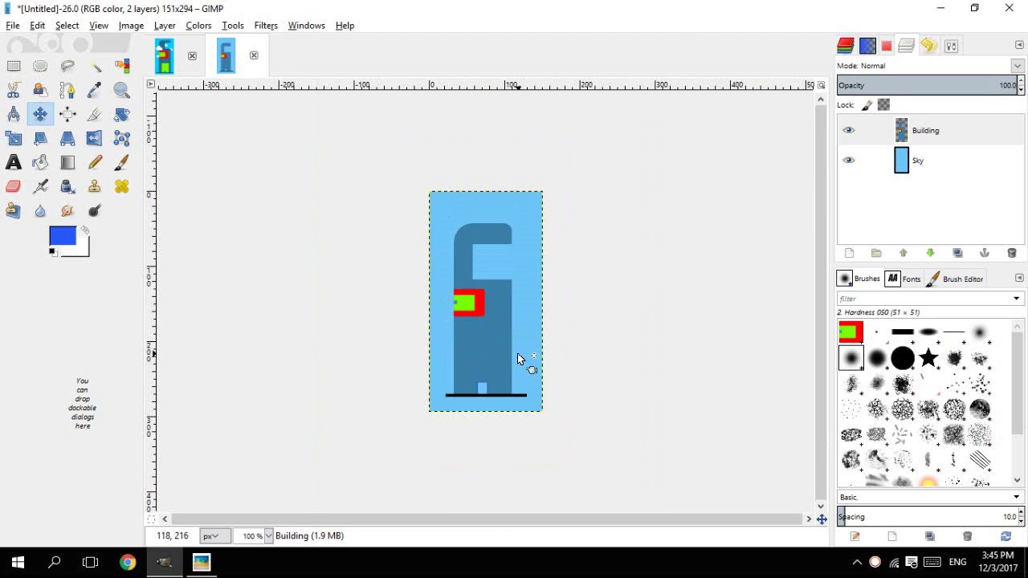
# - Compare the result against the tutorial image and scroll over the building
pyautogui.click(165, 65)
pyautogui.click(232, 68)
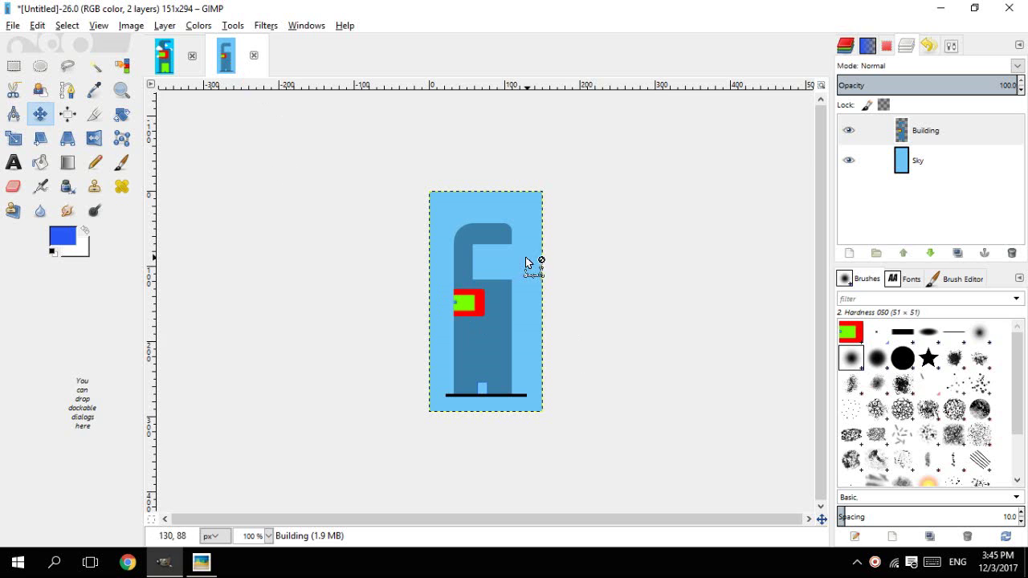
pyautogui.keyDown('ctrl'); pyautogui.scroll(3, 528, 265); pyautogui.keyUp('ctrl')
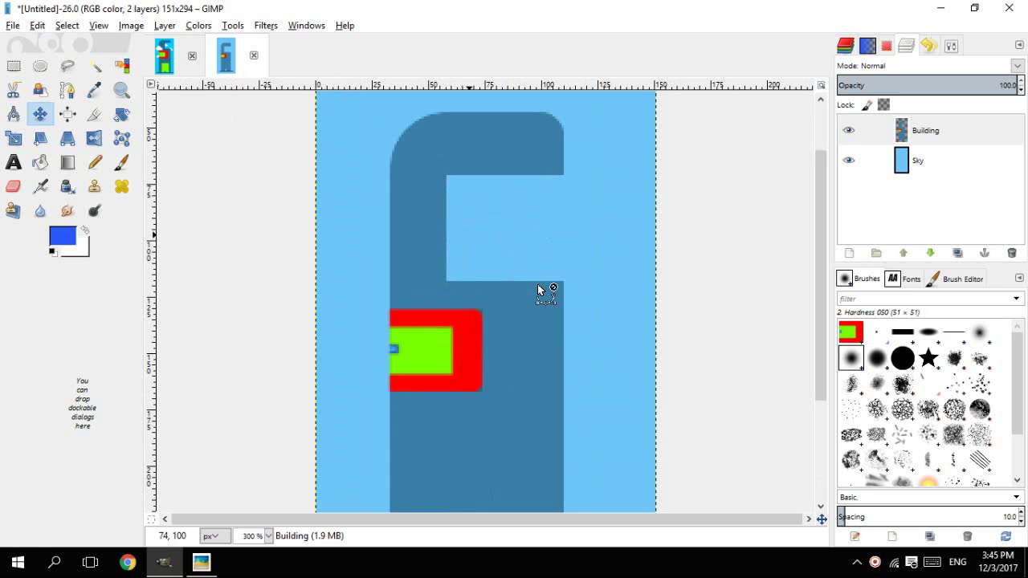
pyautogui.keyDown('ctrl'); pyautogui.scroll(-3, 553, 308); pyautogui.keyUp('ctrl')
pyautogui.keyDown('ctrl'); pyautogui.scroll(3, 554, 308); pyautogui.keyUp('ctrl')
pyautogui.keyDown('ctrl'); pyautogui.scroll(-3, 546, 292); pyautogui.keyUp('ctrl')
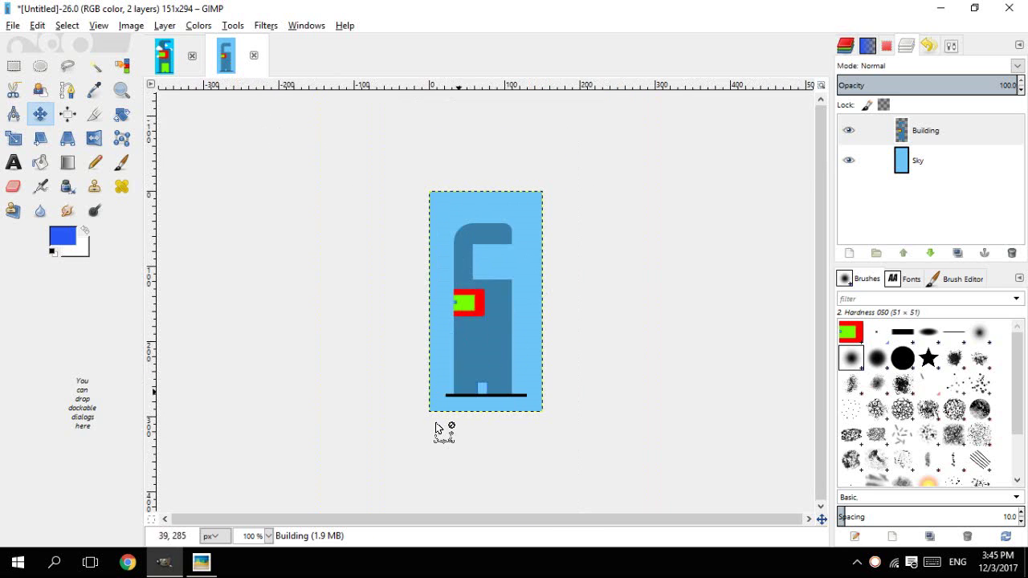
pyautogui.keyDown('ctrl'); pyautogui.scroll(6, 436, 428); pyautogui.keyUp('ctrl')
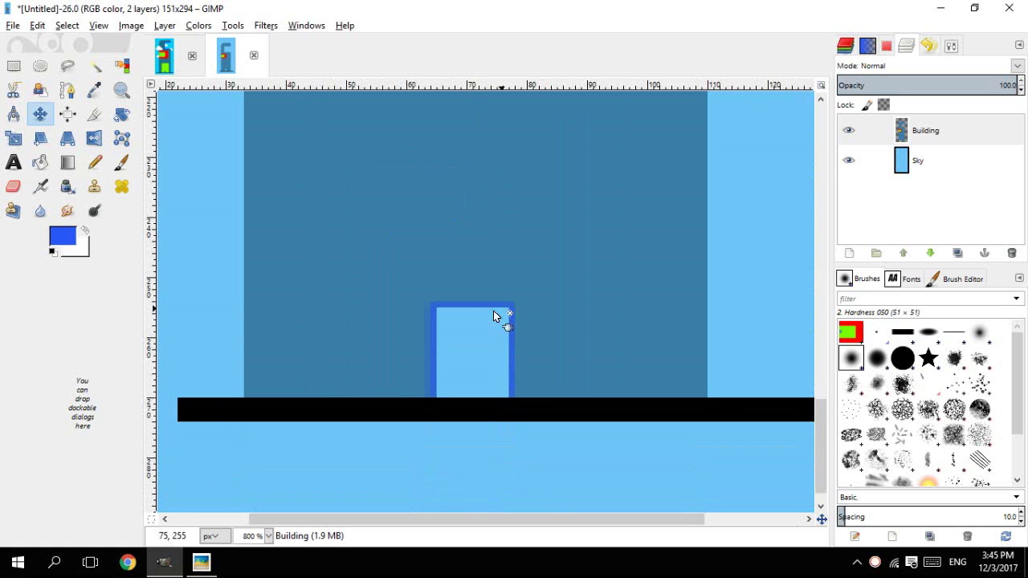
pyautogui.keyDown('ctrl'); pyautogui.scroll(-3, 487, 184); pyautogui.keyUp('ctrl')
pyautogui.keyDown('ctrl'); pyautogui.scroll(1, 486, 371); pyautogui.keyUp('ctrl')
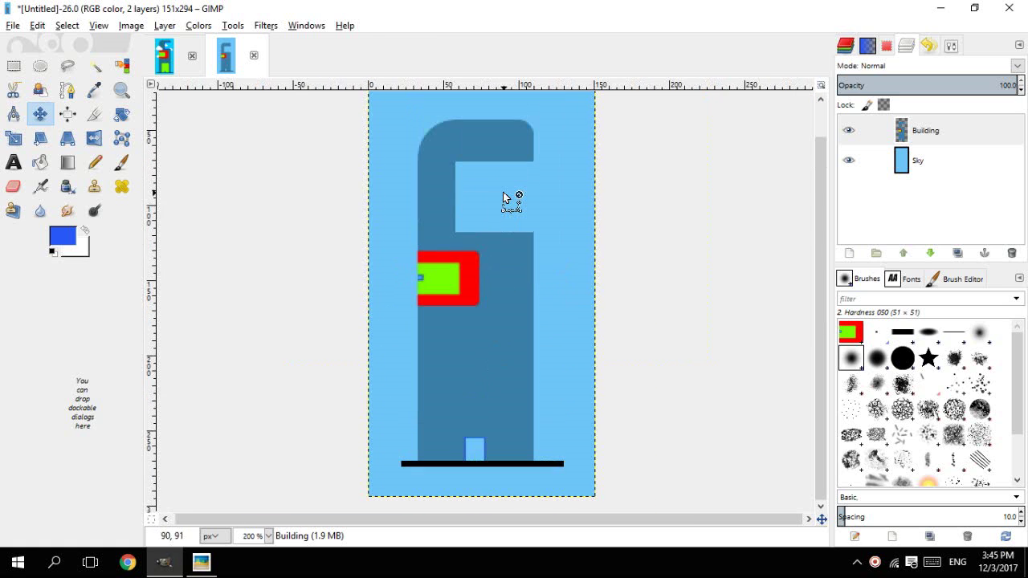
pyautogui.keyDown('ctrl'); pyautogui.scroll(1, 506, 201); pyautogui.keyUp('ctrl')
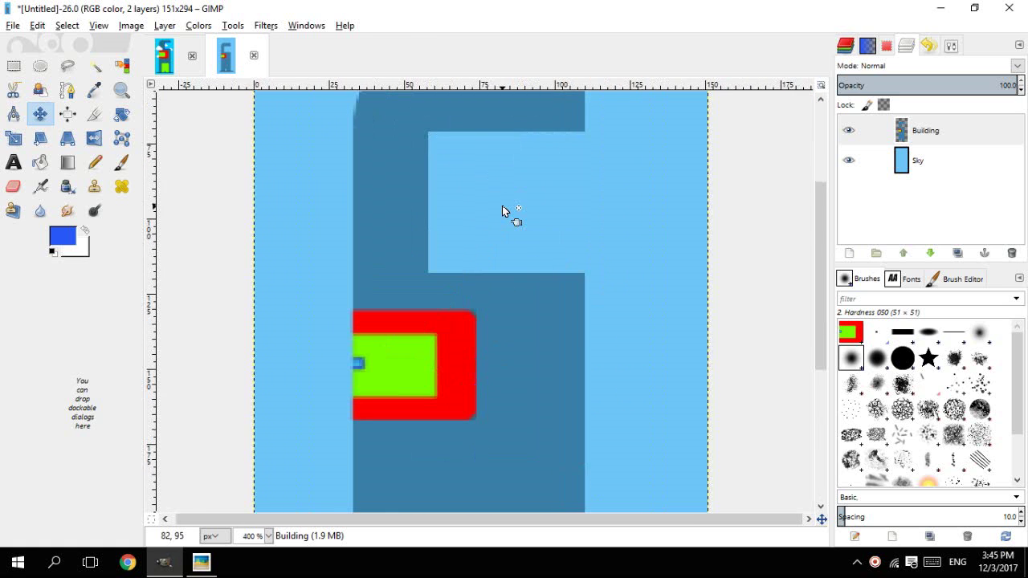
# - Check the tutorial image, then scroll the Untitled image's sky gap into view
pyautogui.click(169, 66)
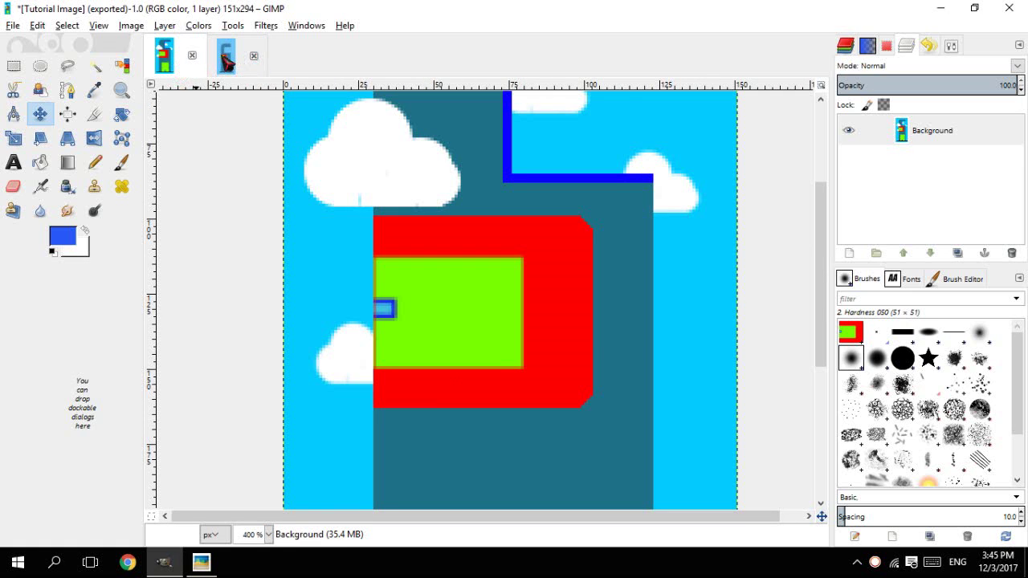
pyautogui.click(227, 61)
pyautogui.scroll(2, 402, 244)
pyautogui.hscroll(2, 402, 244)
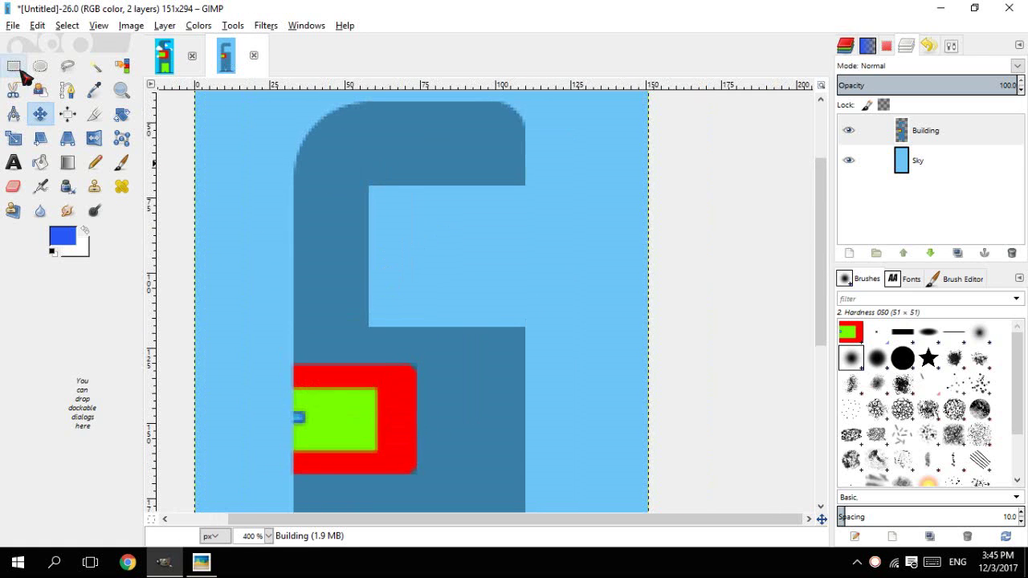
# - Build a cloud outline from a 20×20 circle plus overlapping ellipses in the sky gap
pyautogui.click(23, 66)
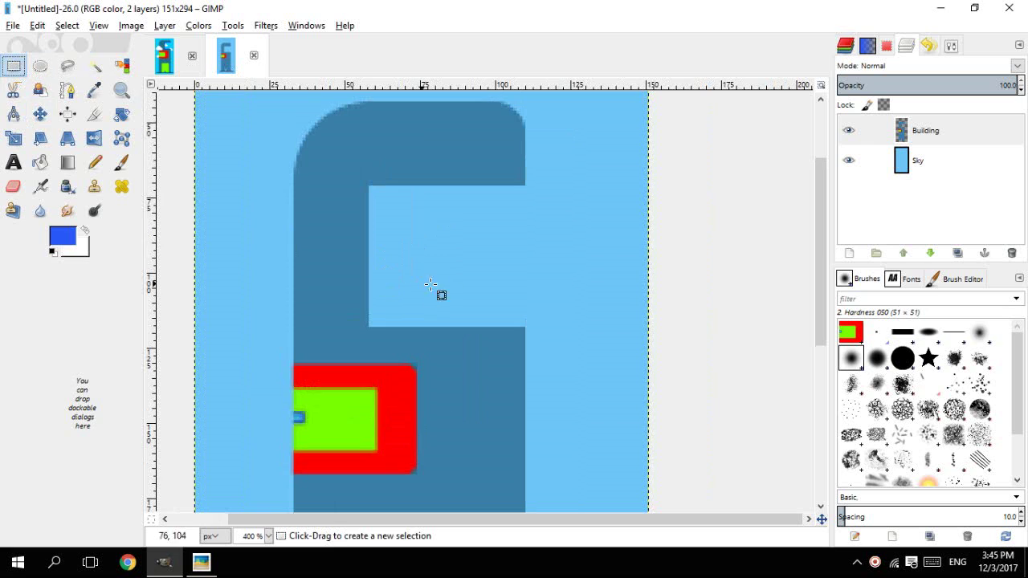
pyautogui.click(40, 65)
pyautogui.moveTo(447, 200); pyautogui.dragTo(504, 261)
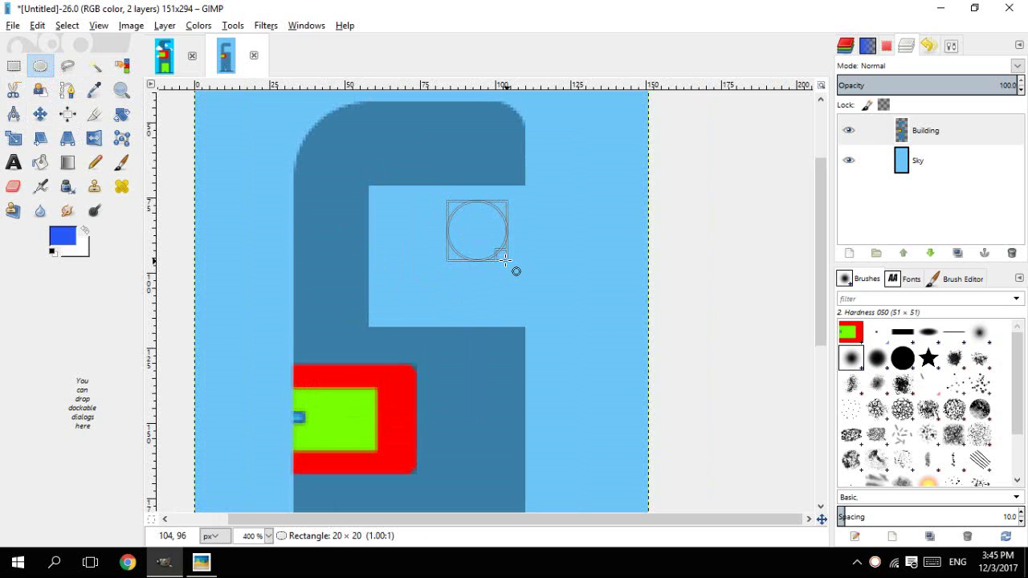
pyautogui.moveTo(505, 261); pyautogui.dragTo(505, 261)
pyautogui.moveTo(434, 231); pyautogui.dragTo(480, 271)
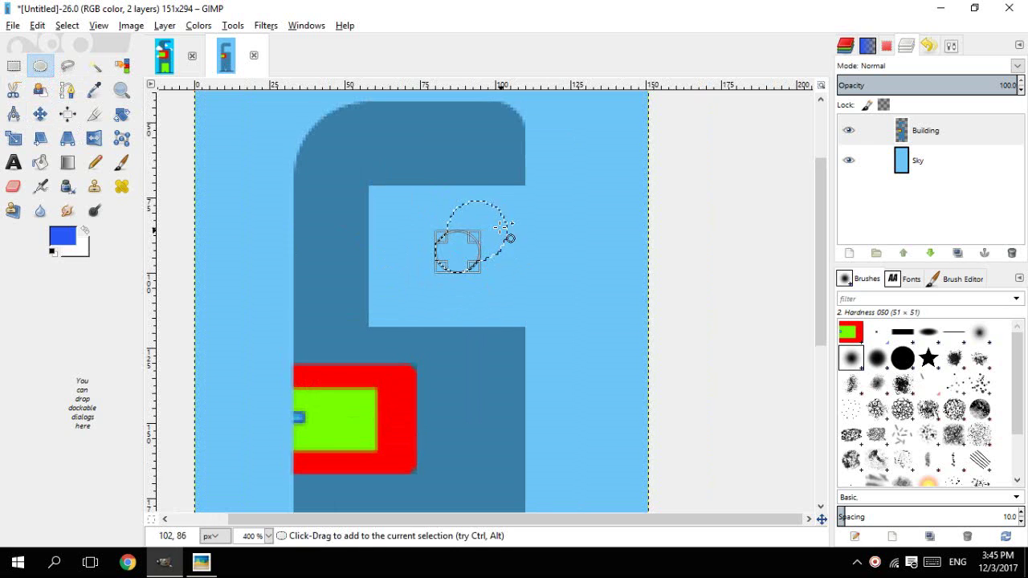
pyautogui.moveTo(496, 227); pyautogui.dragTo(542, 271)
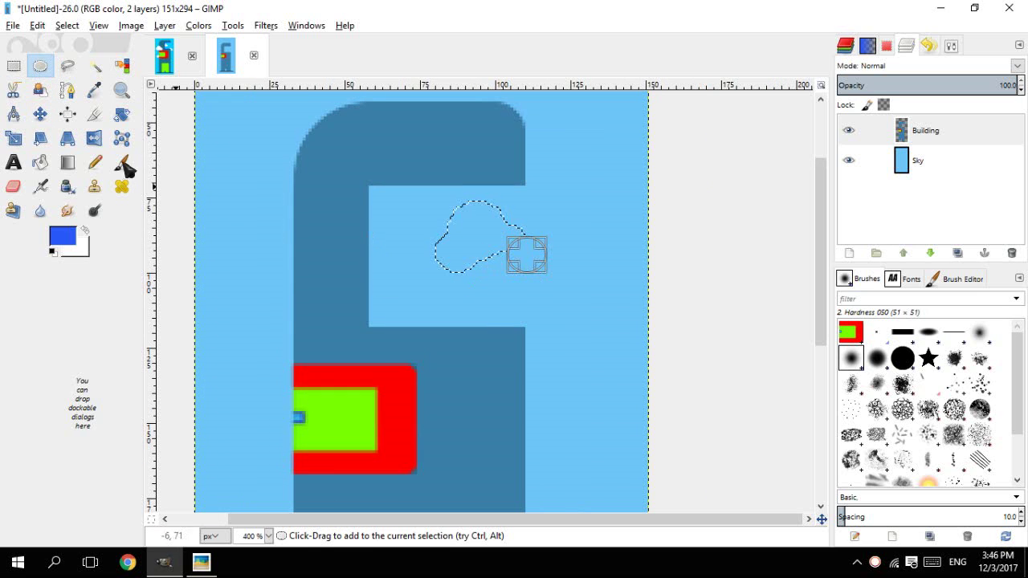
# - Add a rectangular strip under the cloud selection to give it a flat bottom
pyautogui.click(19, 69)
pyautogui.scroll(3, 498, 240)
pyautogui.scroll(1, 508, 239)
pyautogui.moveTo(395, 273); pyautogui.dragTo(677, 381)
pyautogui.scroll(-3, 630, 338)
pyautogui.scroll(-1, 626, 332)
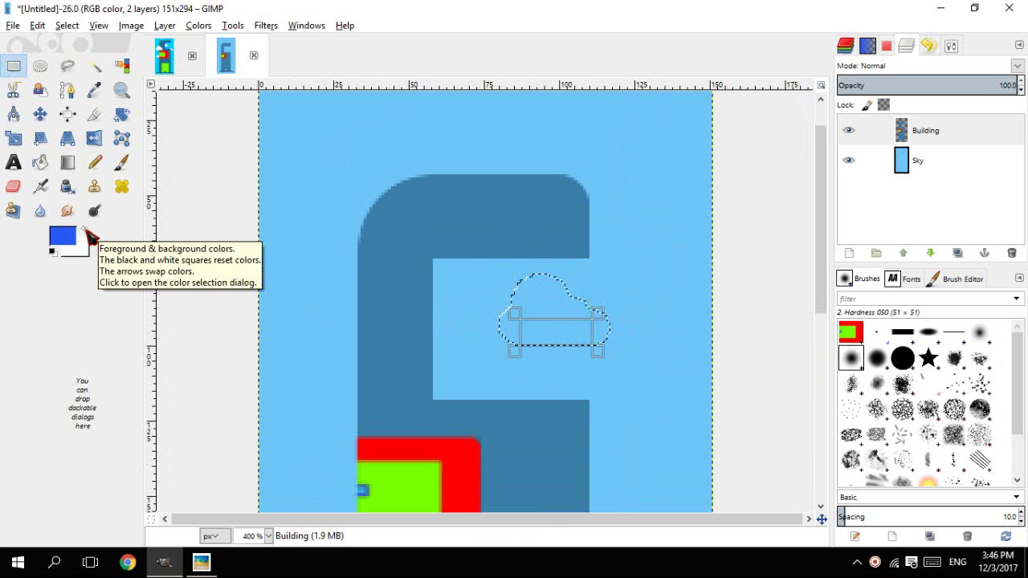
# - Make white the foreground colour, trial-fill the cloud white, then undo the fill
pyautogui.click(86, 231)
pyautogui.click(87, 232)
pyautogui.click(86, 232)
pyautogui.press('shift')
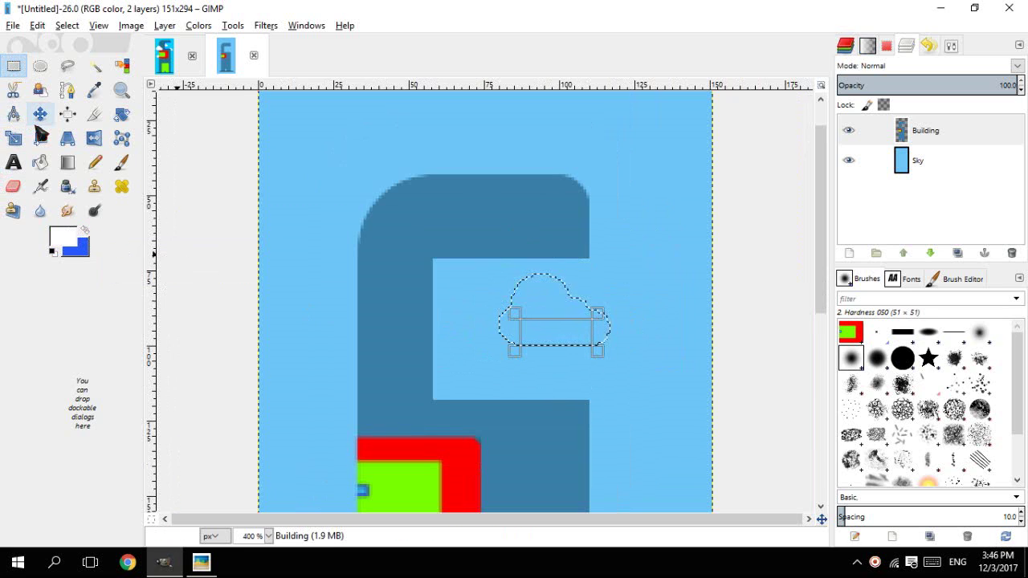
pyautogui.click(40, 162)
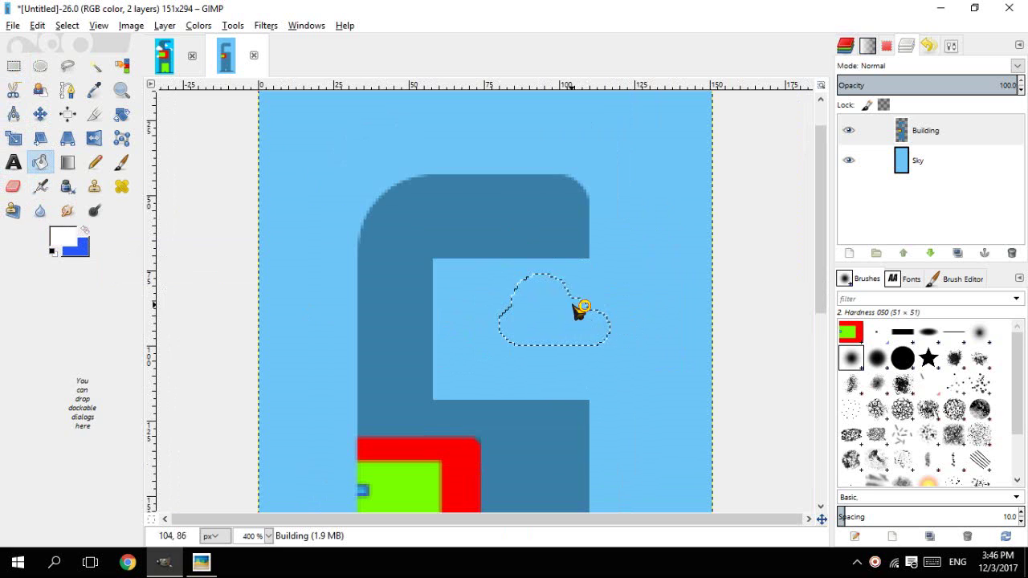
pyautogui.click(581, 305)
pyautogui.hotkey('ctrl', 'shift', 'a')
pyautogui.press('-')
pyautogui.press('-')
pyautogui.press('-')
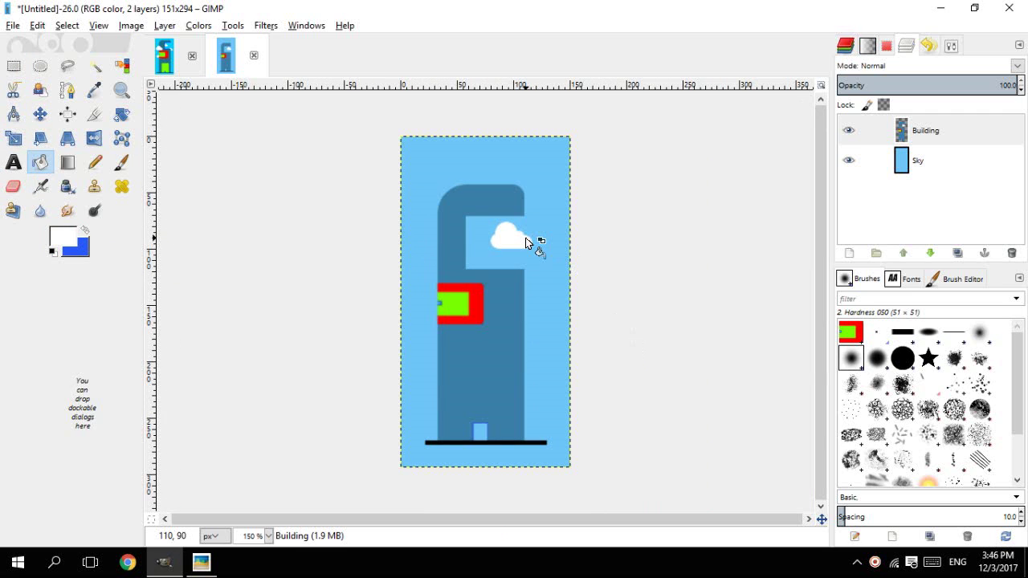
pyautogui.hotkey('ctrl', 'z')
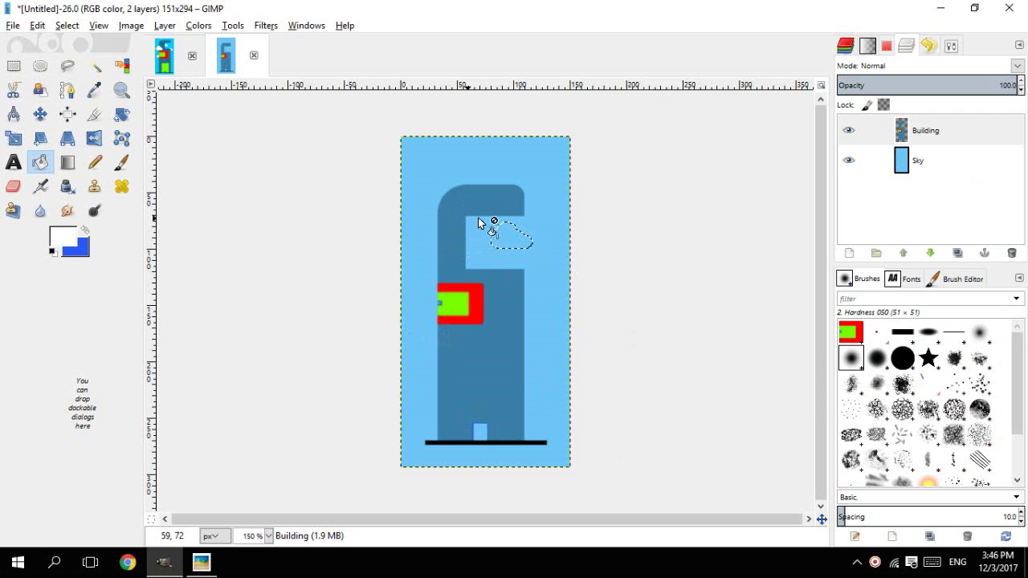
pyautogui.click(848, 253)
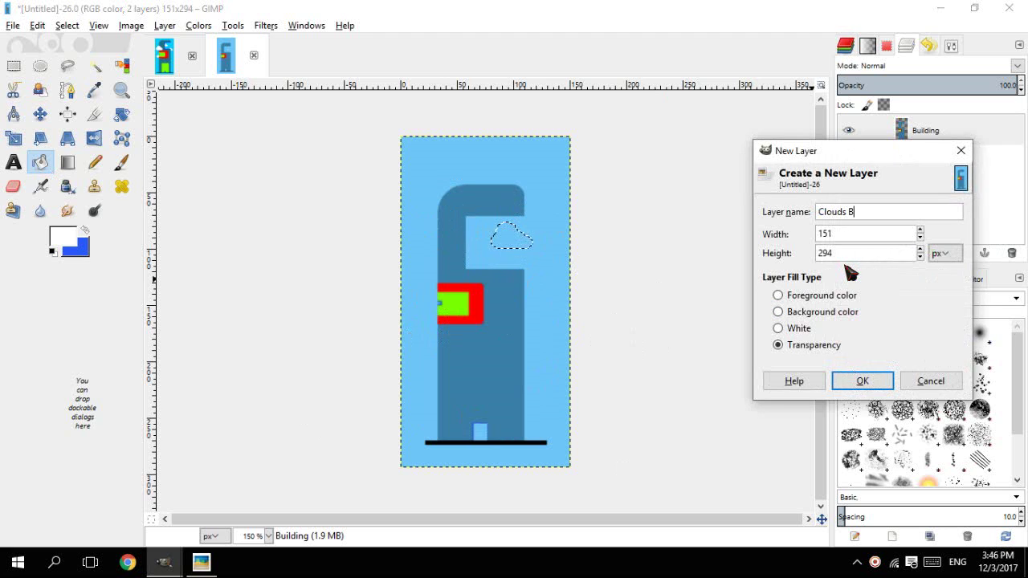
pyautogui.press('Return')
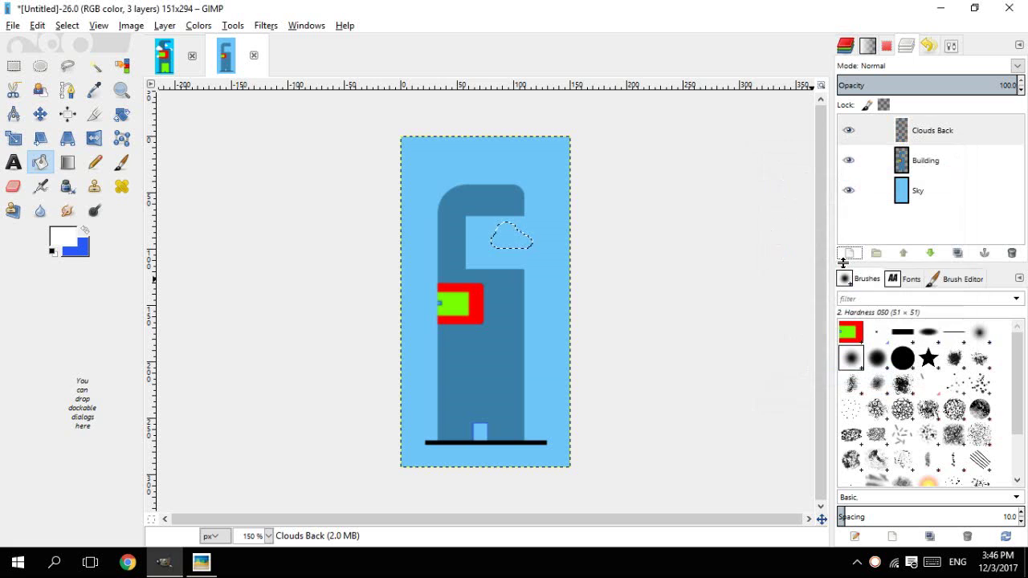
pyautogui.click(510, 243)
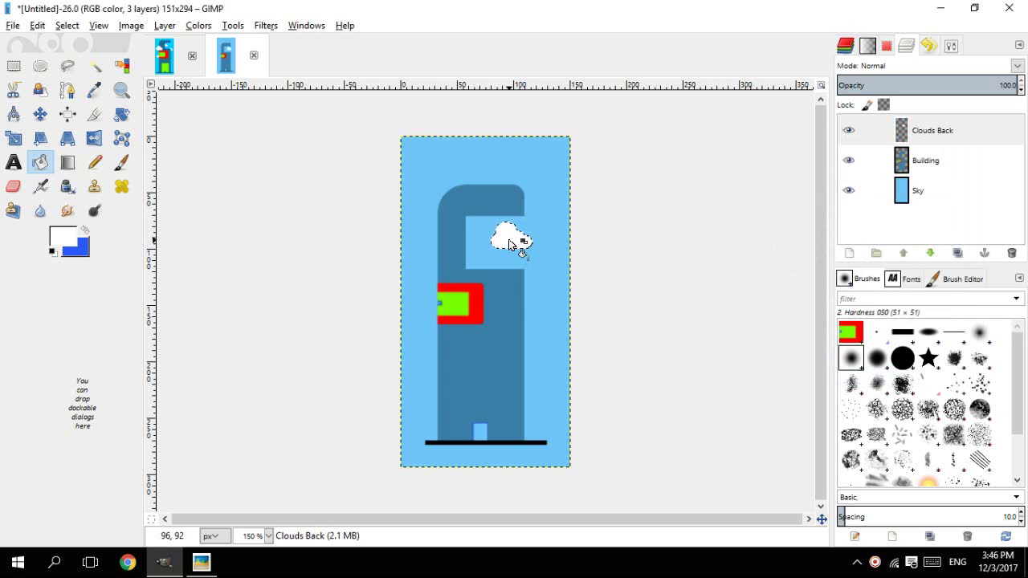
pyautogui.click(918, 141)
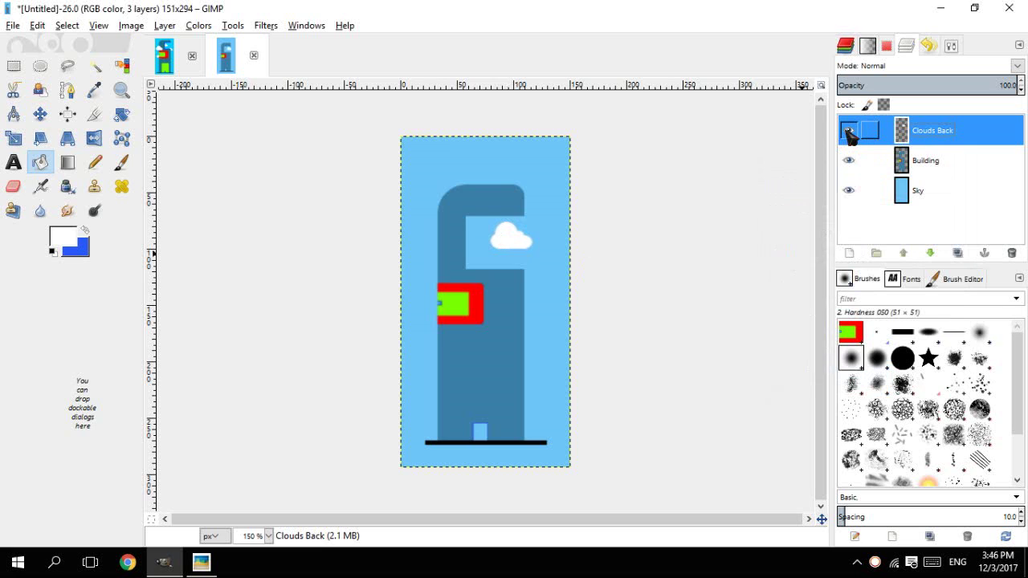
pyautogui.click(849, 161)
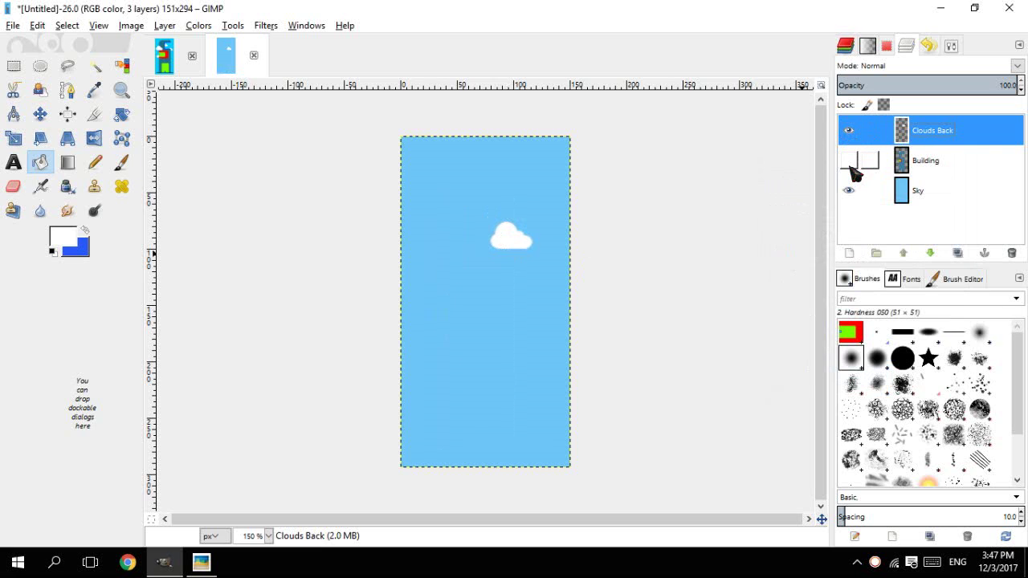
pyautogui.click(849, 160)
pyautogui.click(849, 161)
pyautogui.click(849, 191)
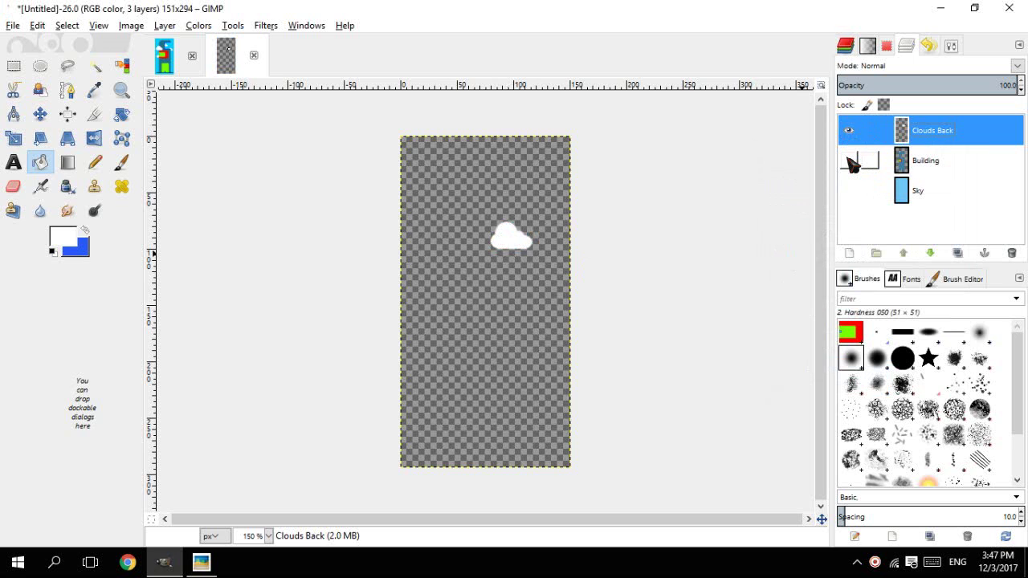
pyautogui.click(849, 160)
pyautogui.click(849, 191)
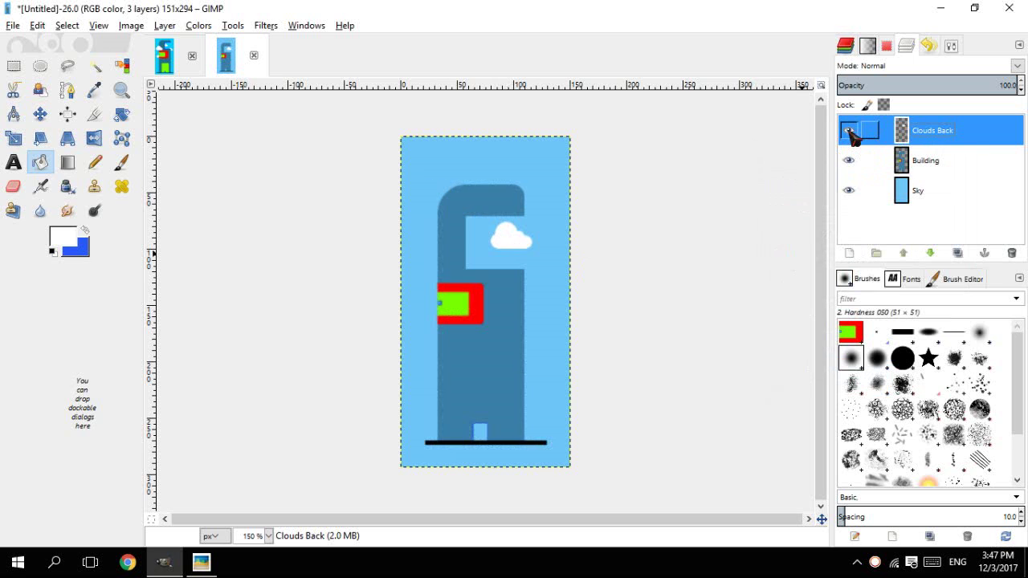
pyautogui.click(849, 160)
pyautogui.click(857, 194)
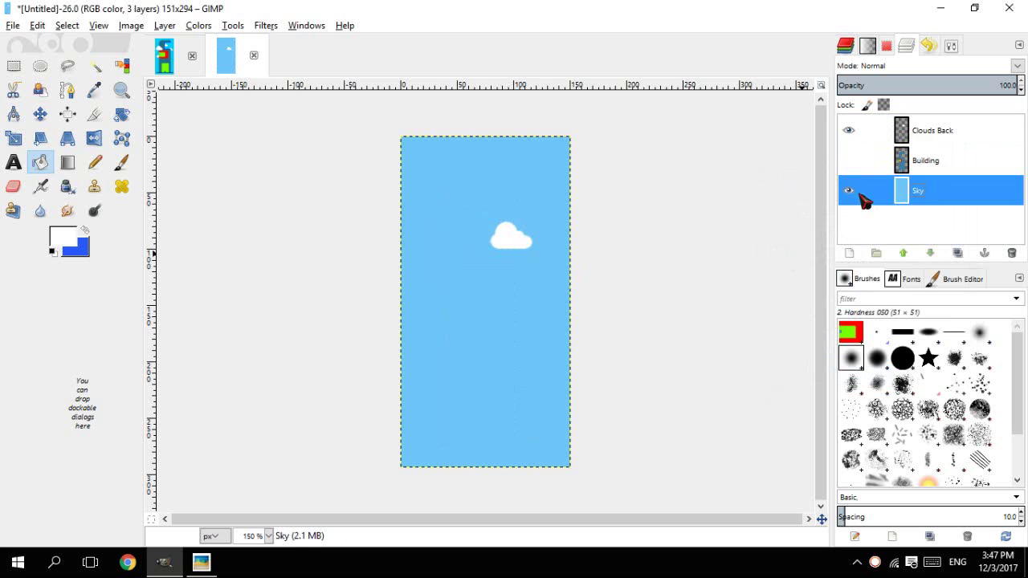
pyautogui.click(849, 192)
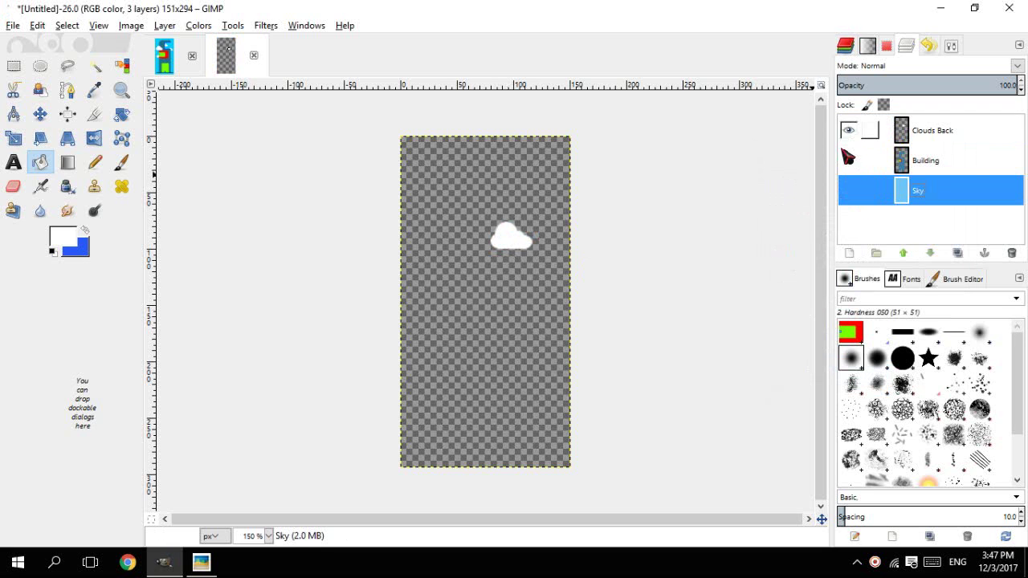
pyautogui.click(849, 161)
pyautogui.click(849, 191)
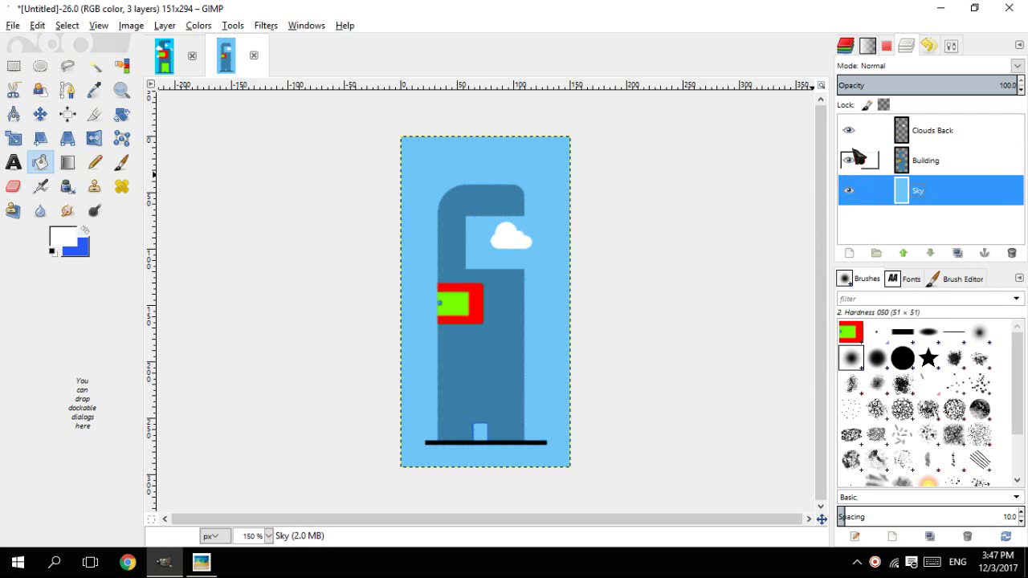
# - Select the Clouds Back layer and shift its cloud to the left
pyautogui.click(918, 131)
pyautogui.press('3')
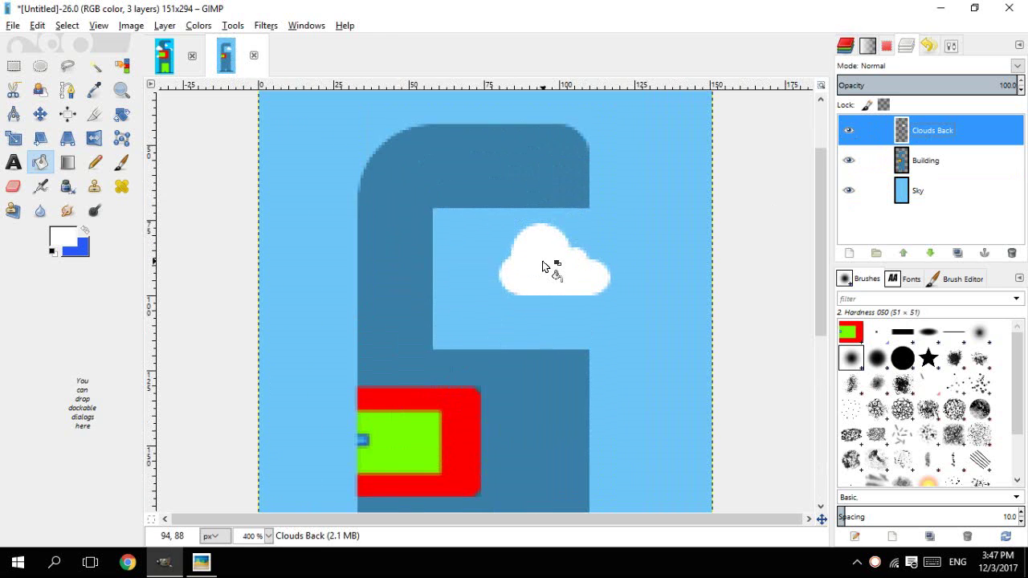
pyautogui.press('m')
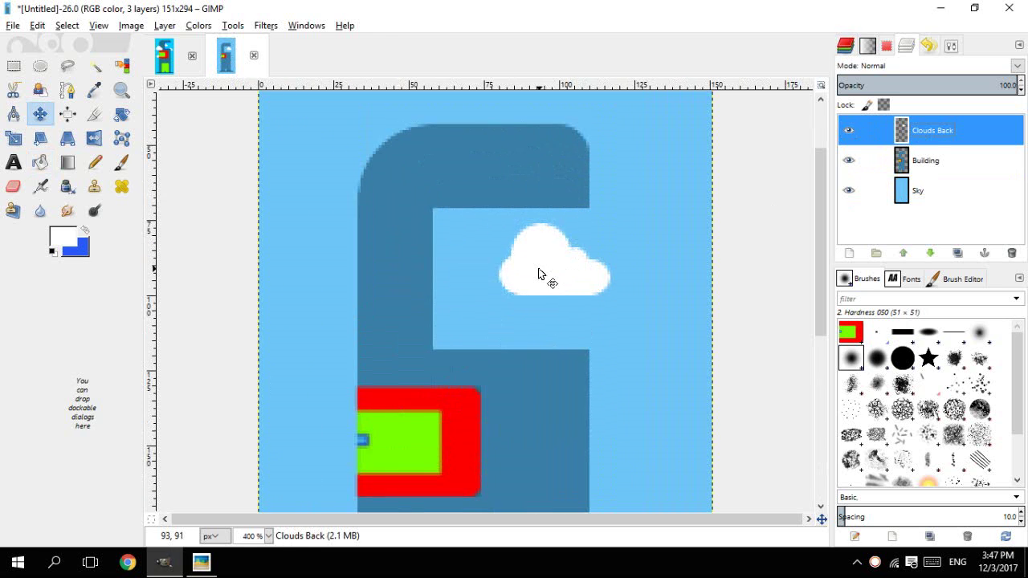
pyautogui.moveTo(538, 274); pyautogui.dragTo(440, 278)
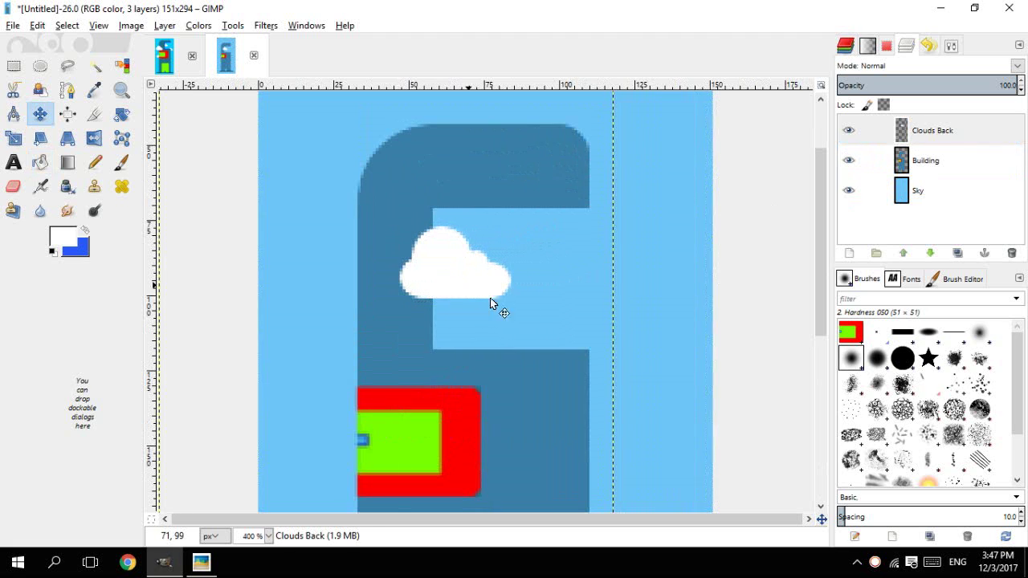
# - Put Clouds Back beneath Building and position its cloud beside the tower's top-right
pyautogui.click(923, 138)
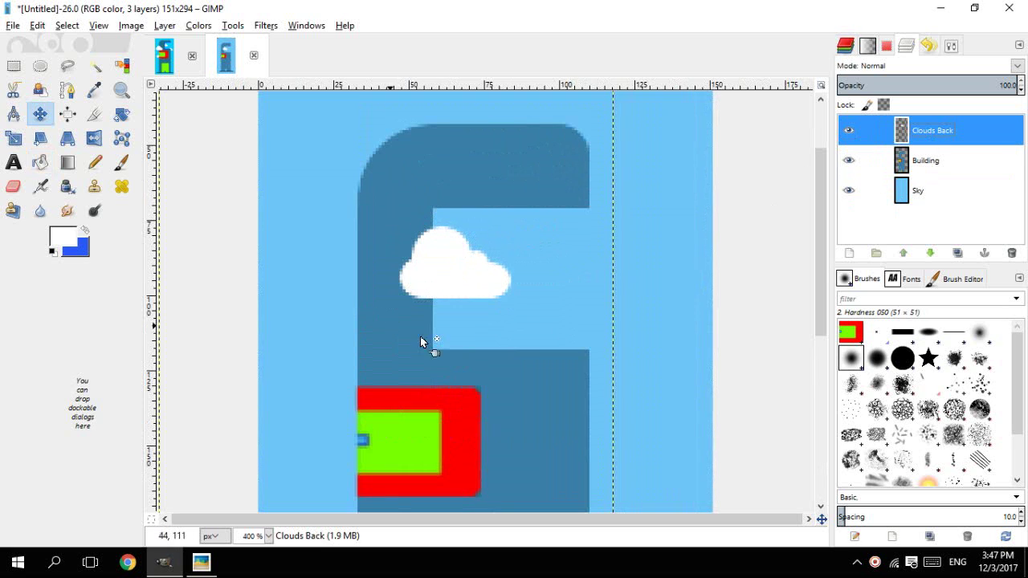
pyautogui.moveTo(903, 132); pyautogui.dragTo(890, 197)
pyautogui.moveTo(464, 281); pyautogui.dragTo(400, 334)
pyautogui.press('-')
pyautogui.press('-')
pyautogui.press('-')
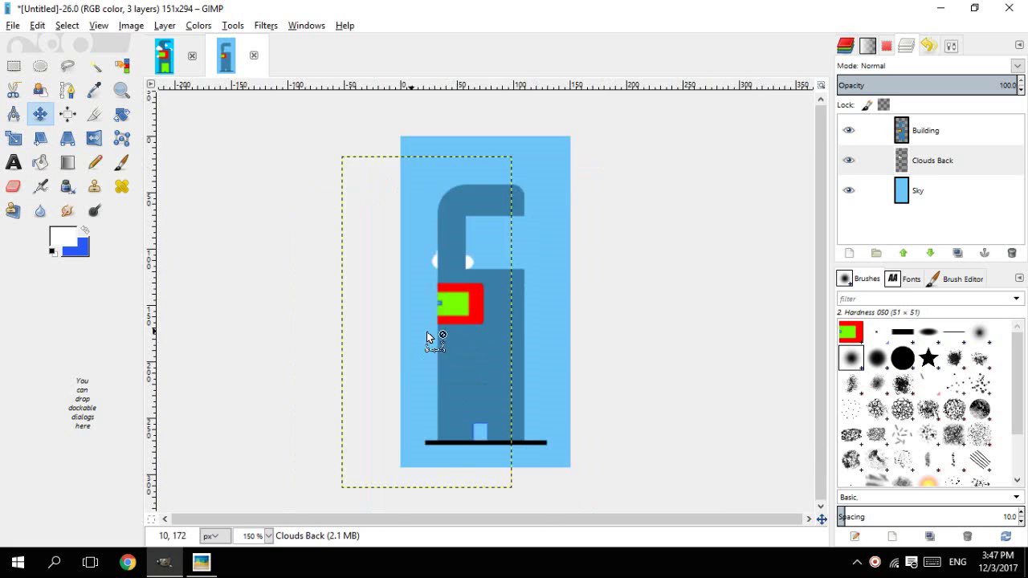
pyautogui.moveTo(471, 264); pyautogui.dragTo(556, 246)
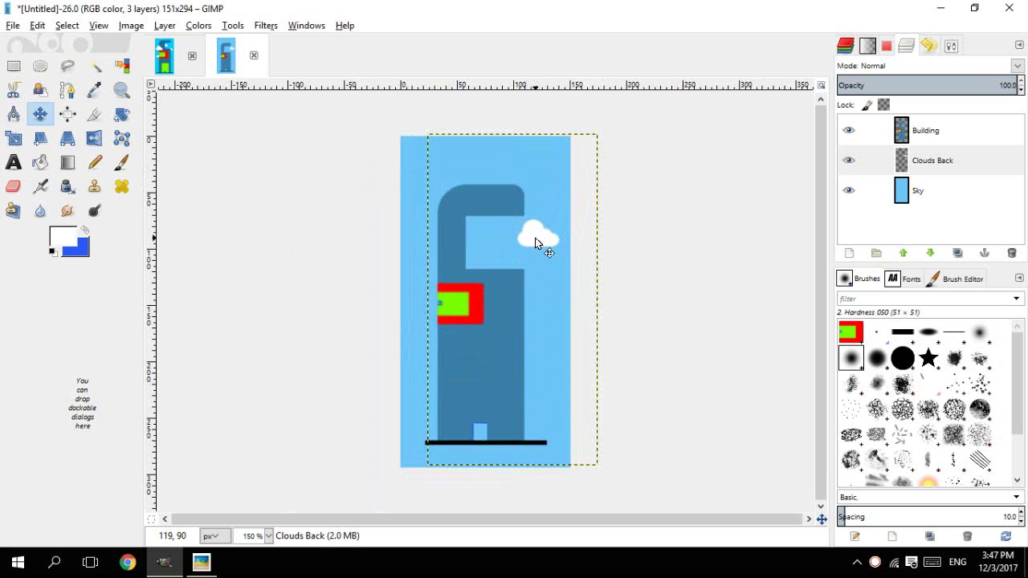
pyautogui.moveTo(536, 241); pyautogui.dragTo(536, 217)
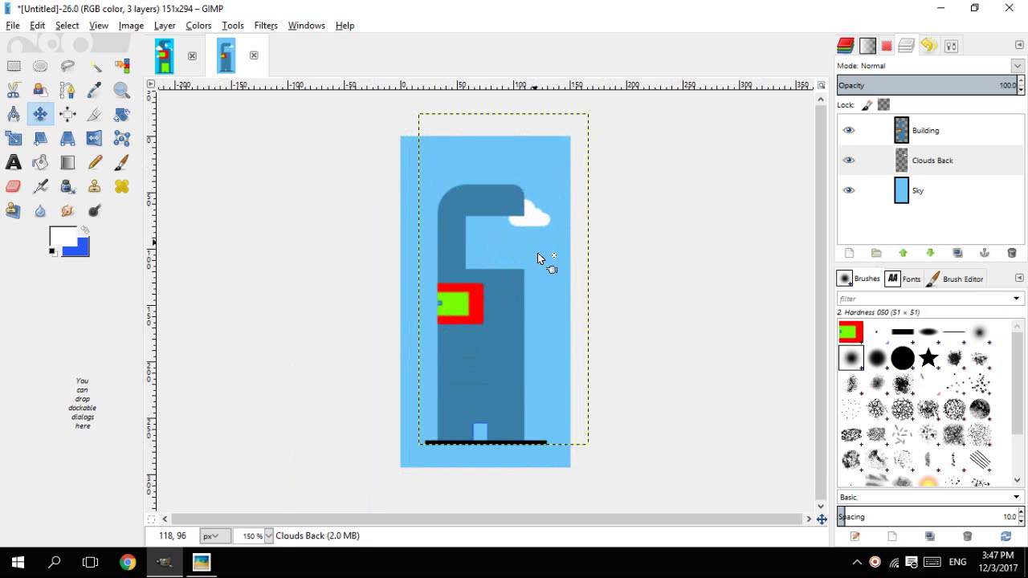
# - Duplicate the cloud layer as Clouds Front, raise it above Building, and shift its cloud left
pyautogui.click(958, 254)
pyautogui.doubleClick(941, 161)
pyautogui.moveTo(936, 164); pyautogui.dragTo(998, 175)
pyautogui.write('F')
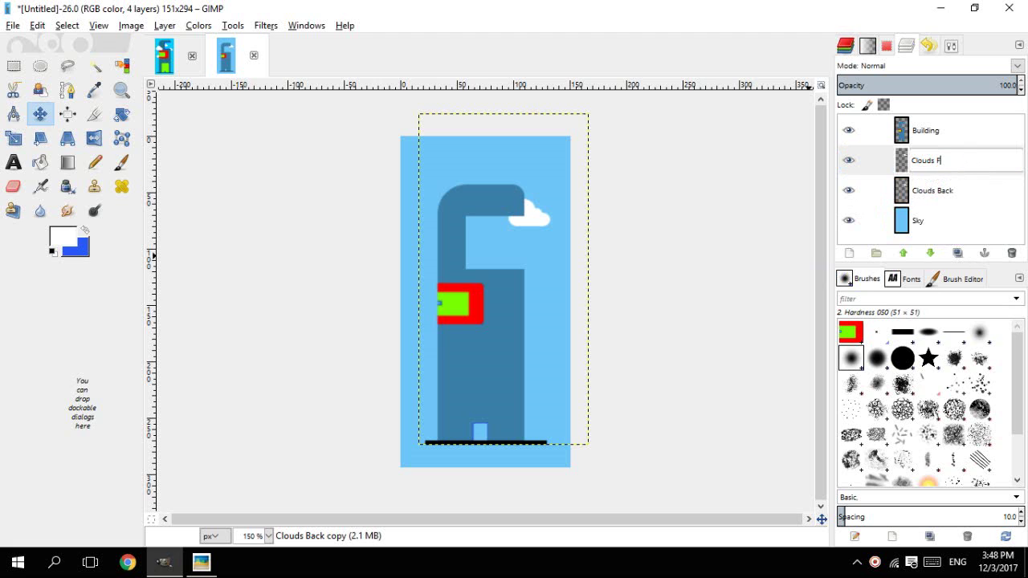
pyautogui.write('ront')
pyautogui.press('Return')
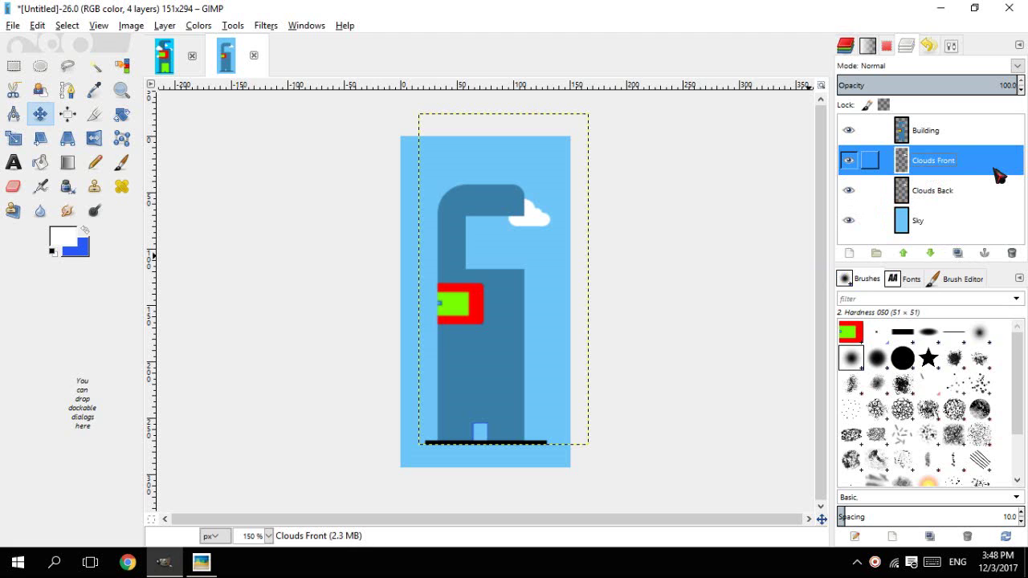
pyautogui.moveTo(974, 176); pyautogui.dragTo(950, 130)
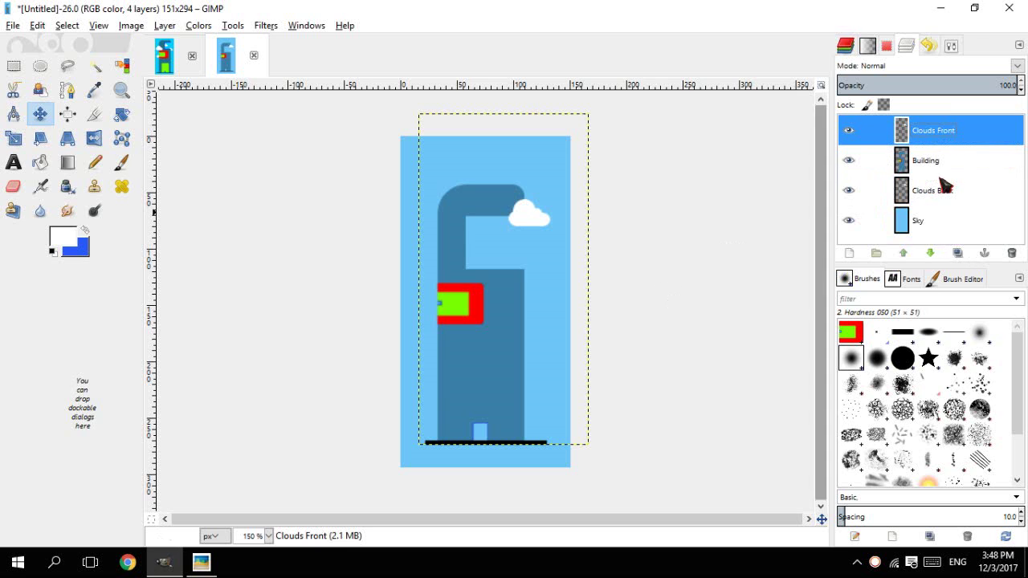
pyautogui.moveTo(529, 208); pyautogui.dragTo(470, 234)
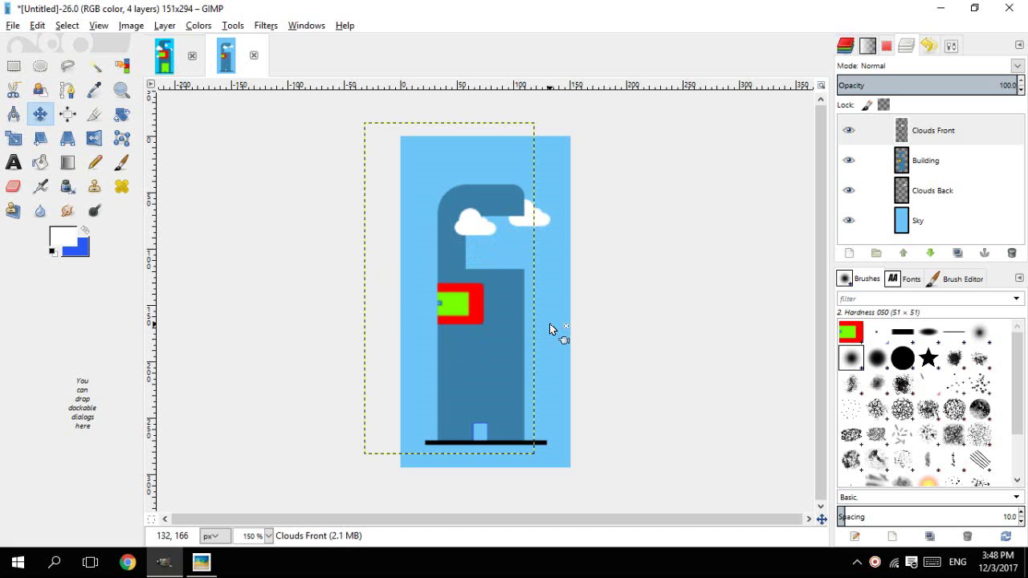
pyautogui.click(165, 58)
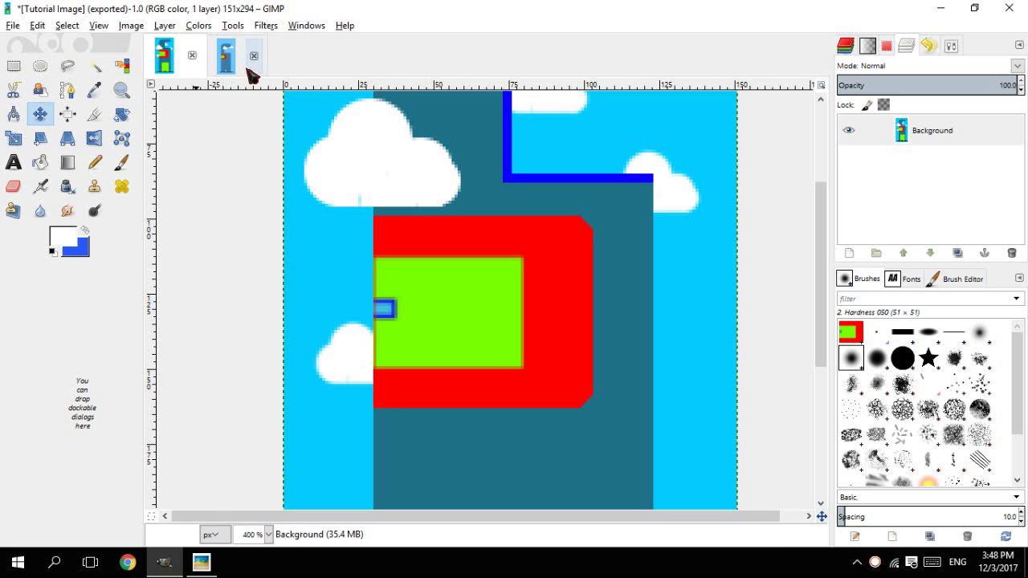
pyautogui.click(224, 69)
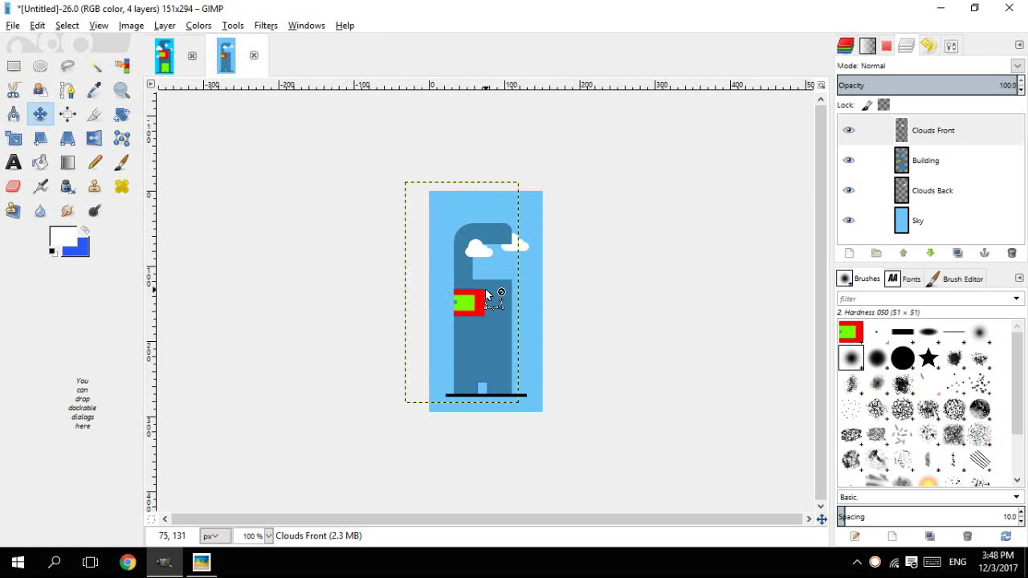
pyautogui.click(905, 232)
pyautogui.scroll(1, 507, 295)
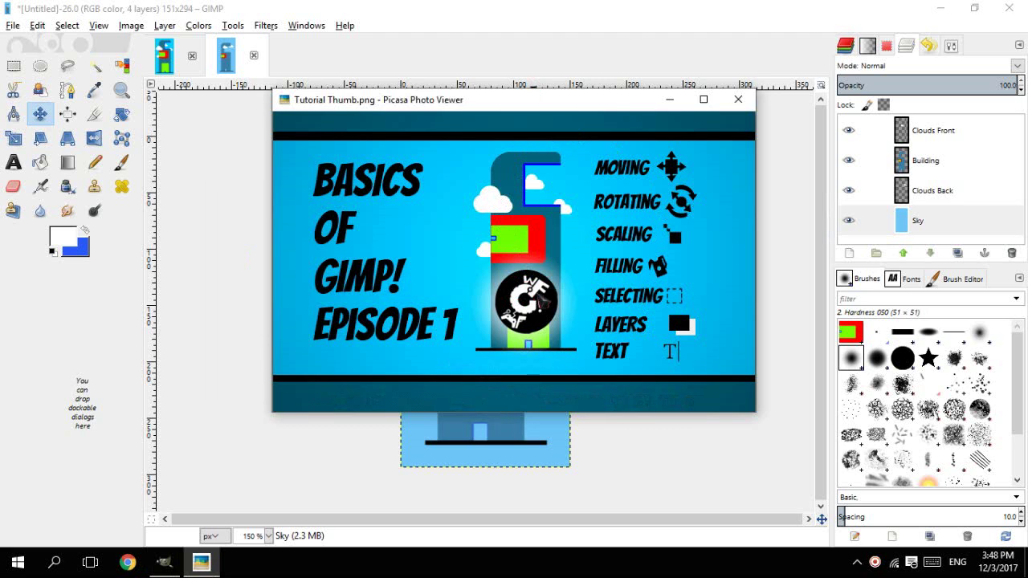
pyautogui.click(672, 100)
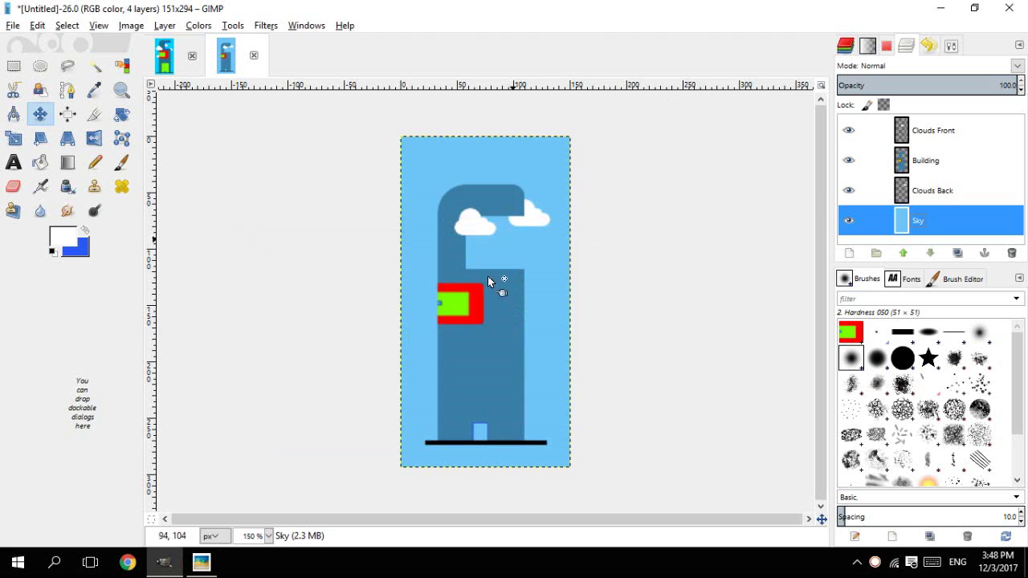
pyautogui.scroll(2, 483, 344)
pyautogui.scroll(-2, 484, 431)
pyautogui.scroll(-1, 482, 353)
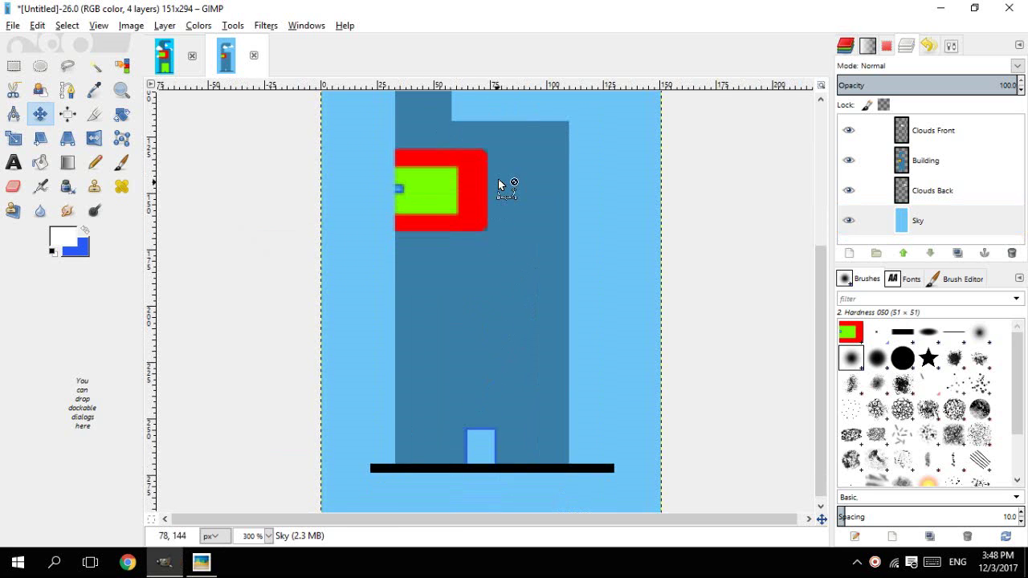
pyautogui.scroll(2, 499, 183)
pyautogui.scroll(-3, 491, 252)
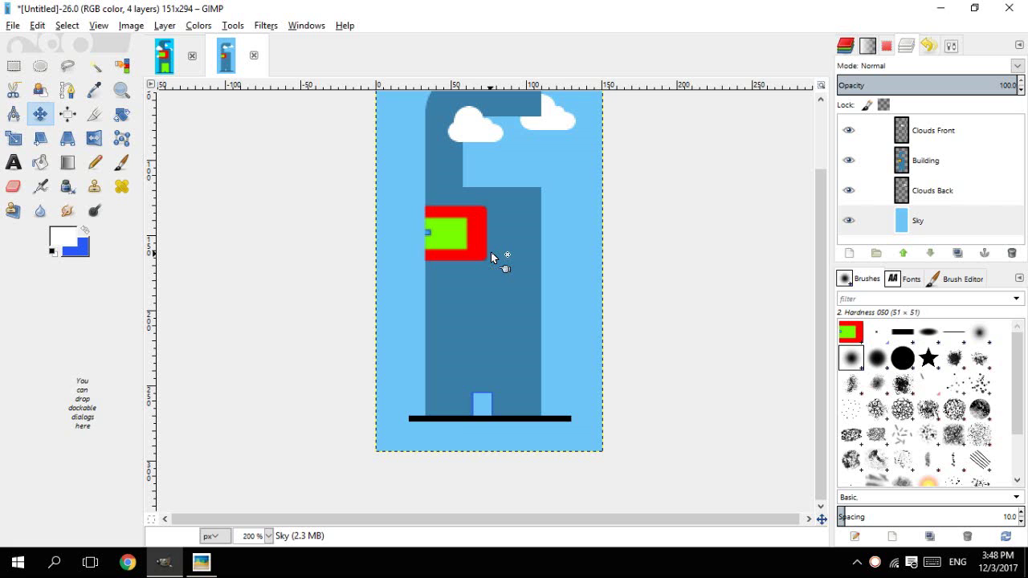
pyautogui.scroll(-1, 503, 235)
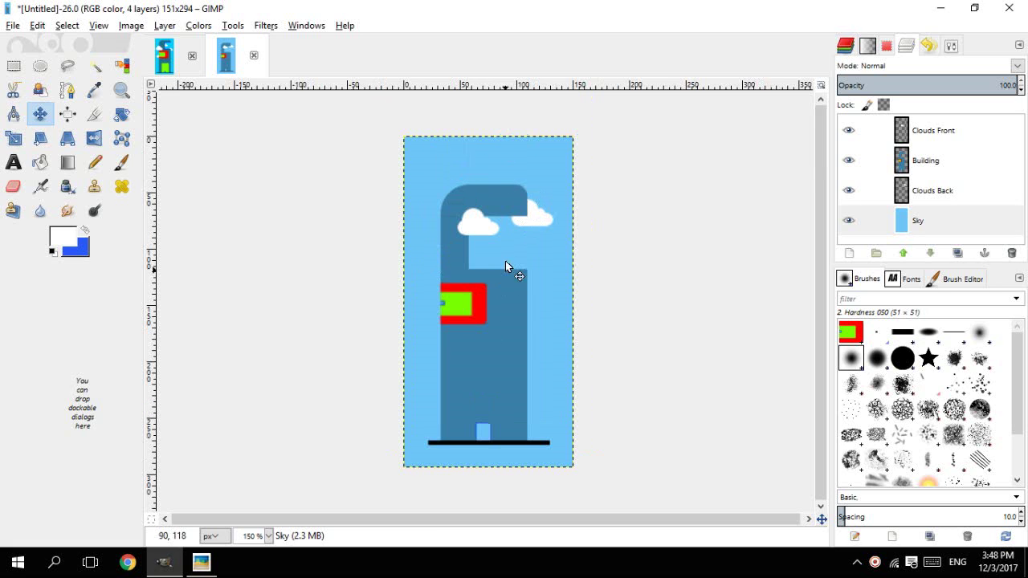
pyautogui.scroll(-2, 488, 272)
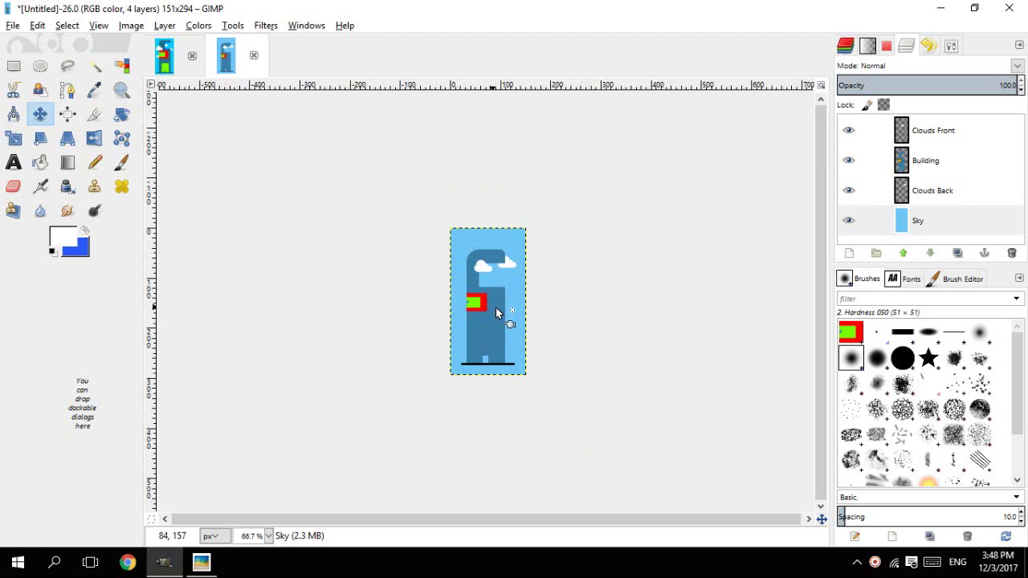
pyautogui.click(169, 63)
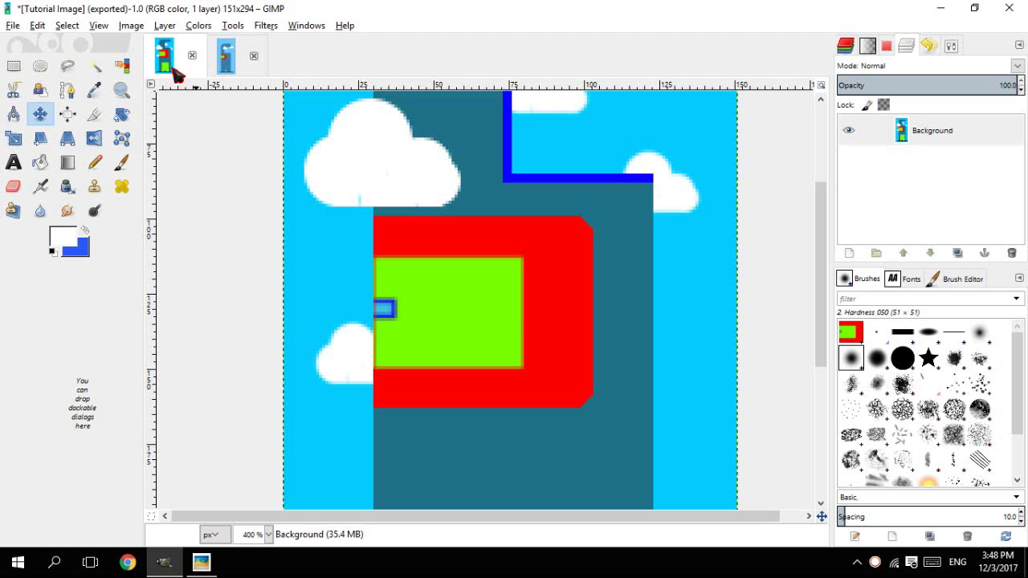
pyautogui.scroll(-1, 544, 288)
pyautogui.scroll(-4, 544, 287)
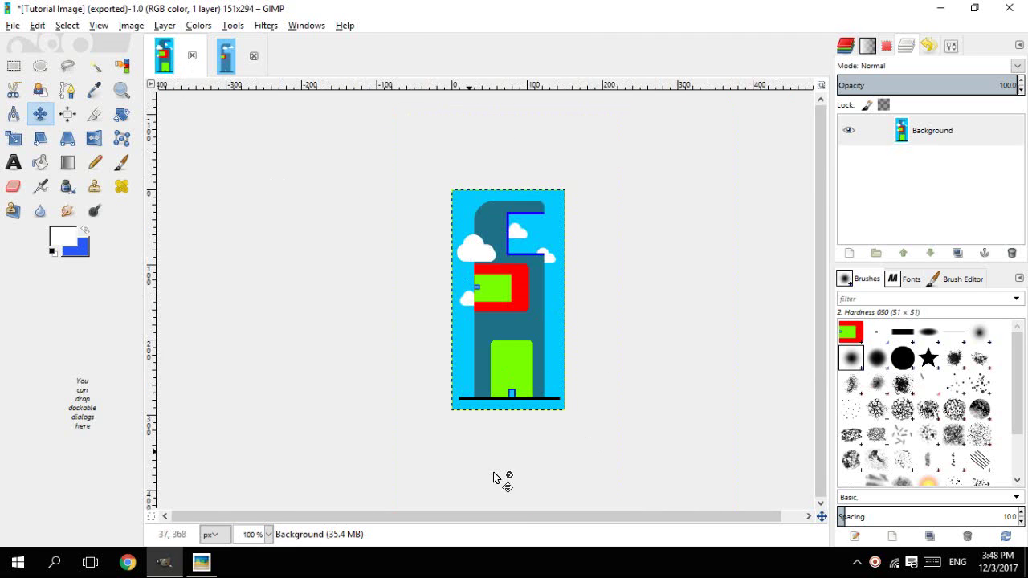
pyautogui.click(228, 67)
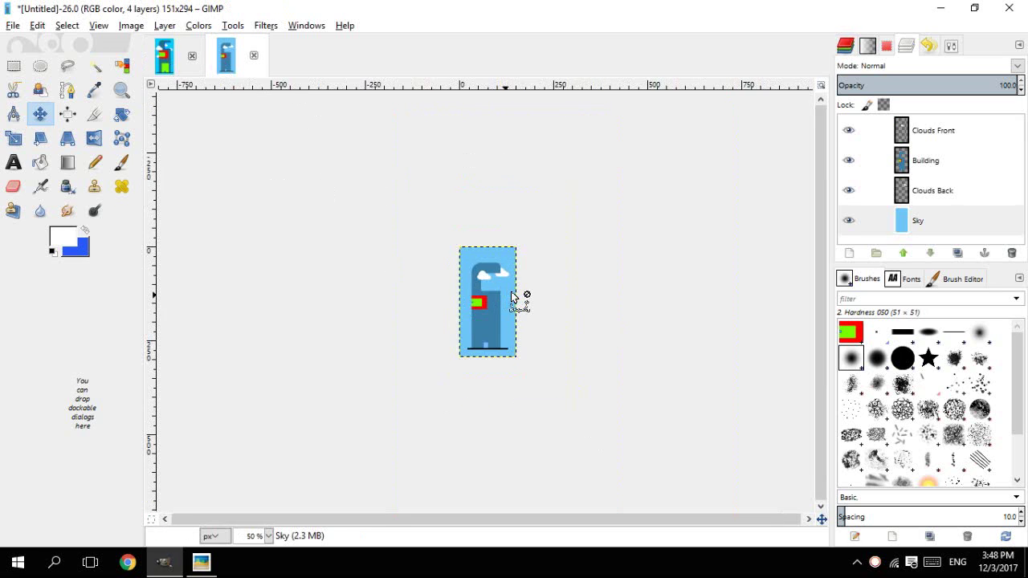
pyautogui.scroll(1, 510, 293)
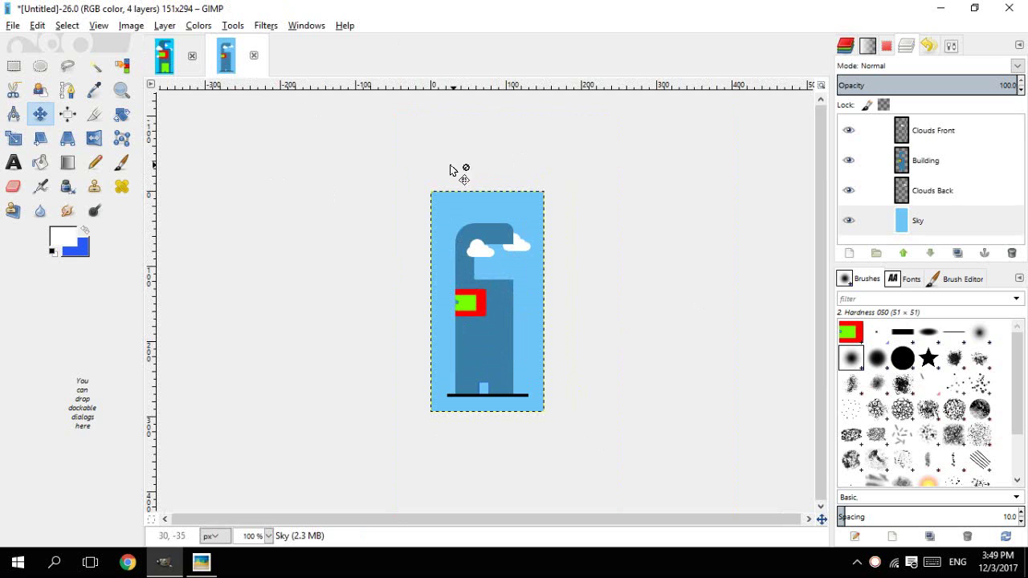
pyautogui.scroll(3, 486, 279)
pyautogui.moveTo(495, 404); pyautogui.dragTo(508, 481)
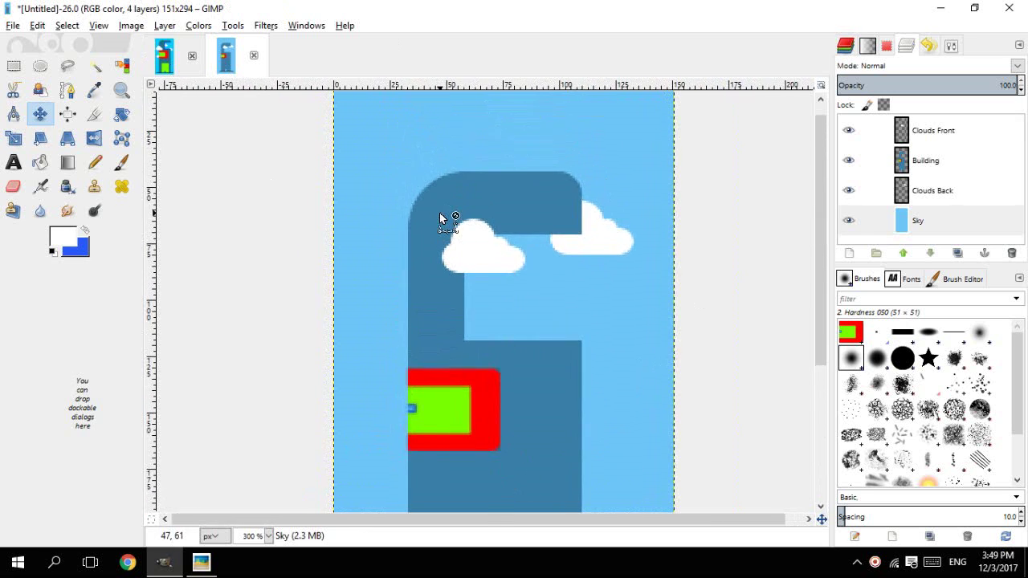
pyautogui.scroll(-1, 448, 219)
pyautogui.scroll(-1, 484, 294)
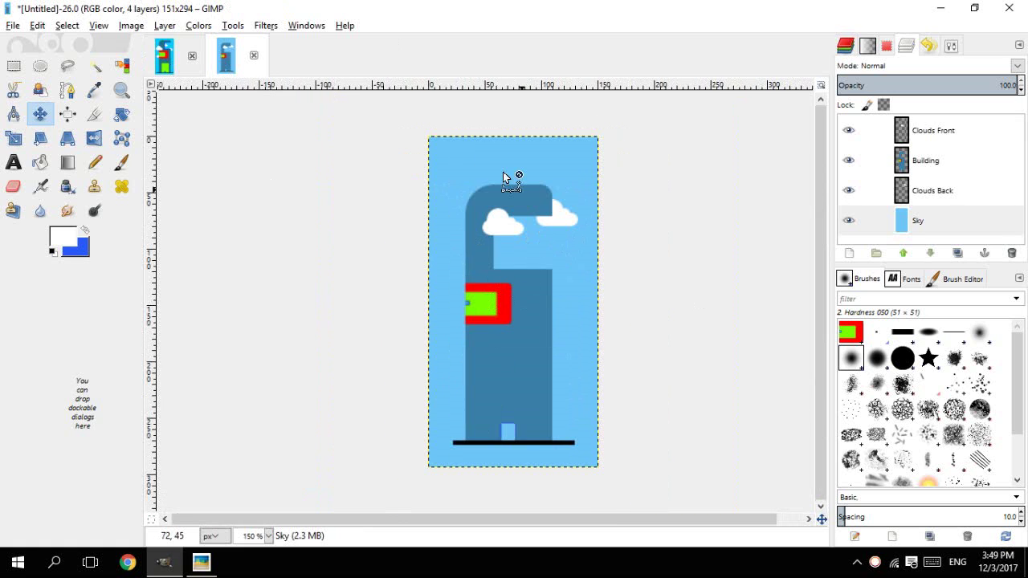
pyautogui.moveTo(499, 192); pyautogui.dragTo(501, 273)
pyautogui.scroll(3, 503, 238)
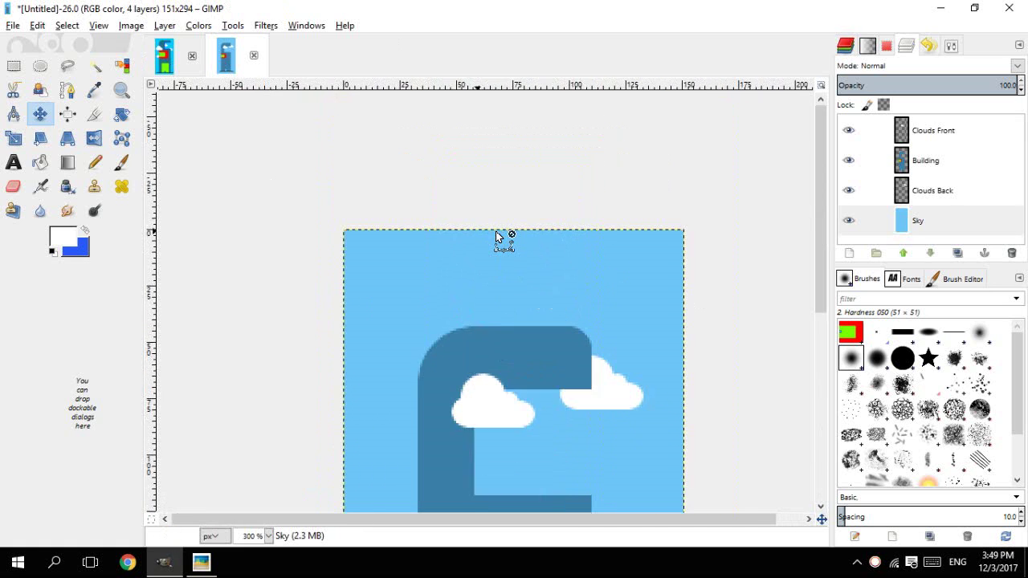
pyautogui.scroll(-4, 405, 277)
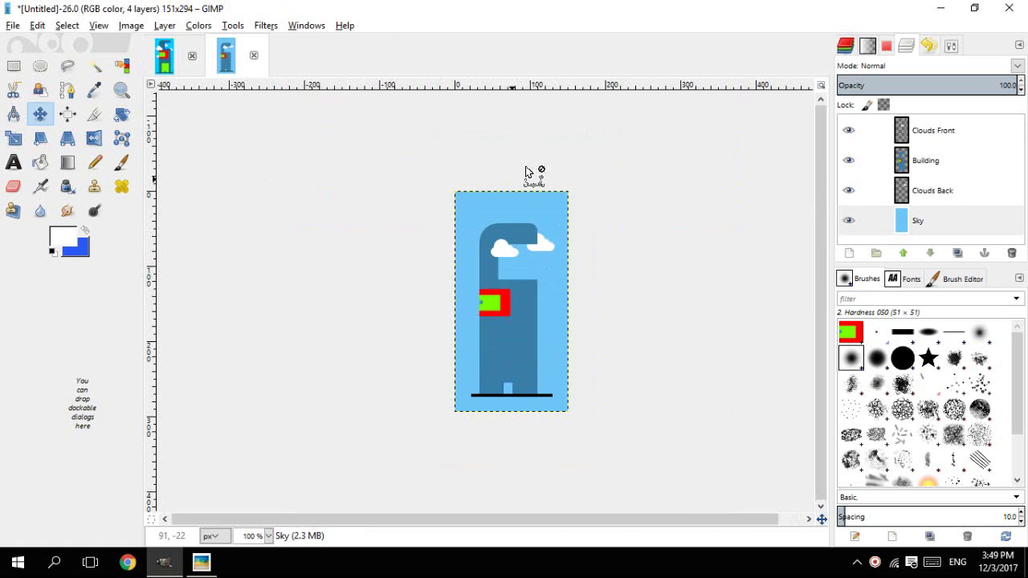
pyautogui.scroll(3, 535, 171)
pyautogui.moveTo(535, 171); pyautogui.dragTo(523, 299)
pyautogui.scroll(2, 540, 283)
pyautogui.scroll(2, 544, 245)
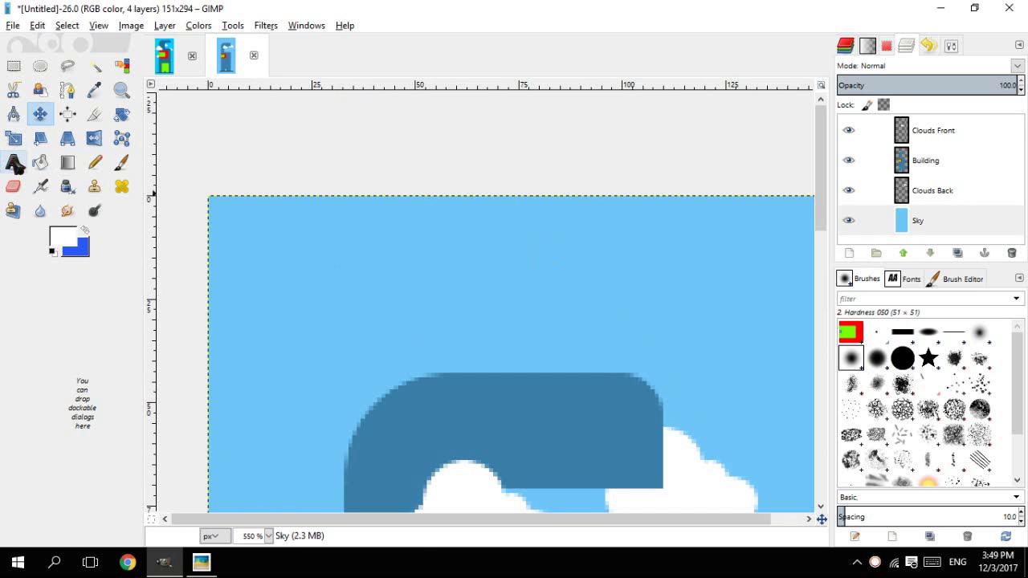
# - Draw a text box near the top of the sky and type BUILDING!
pyautogui.click(14, 163)
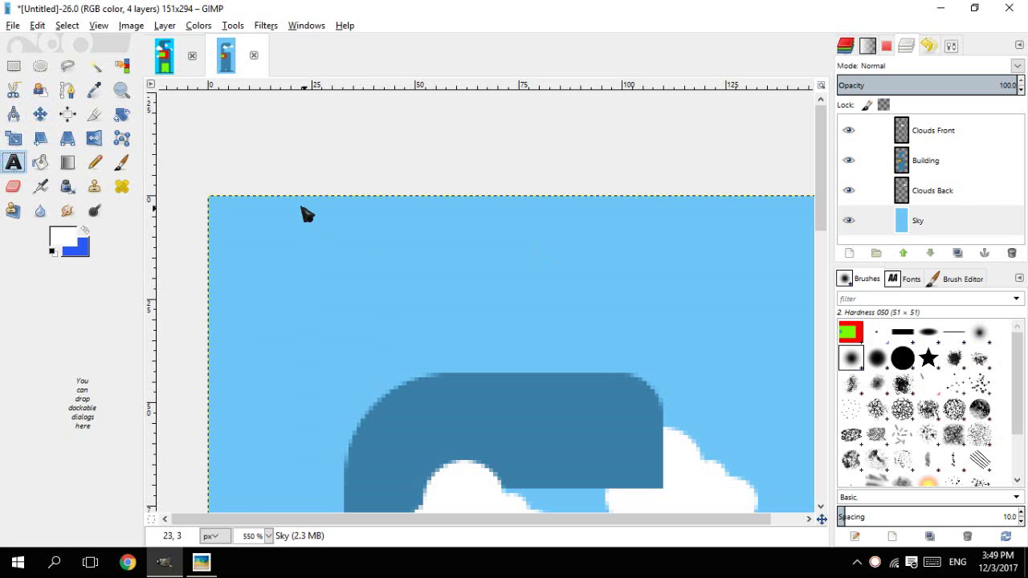
pyautogui.moveTo(298, 237); pyautogui.dragTo(757, 371)
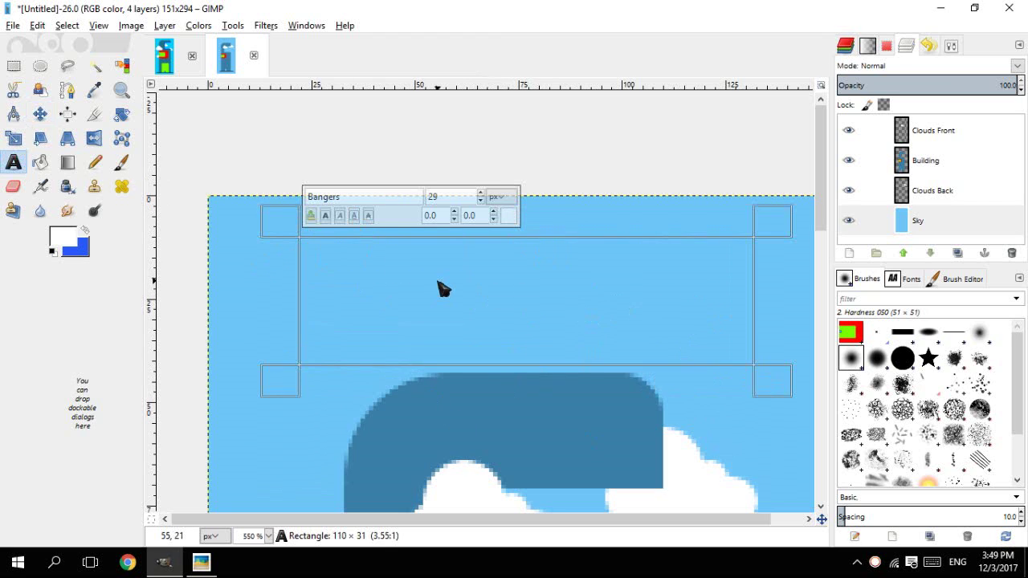
pyautogui.write('B')
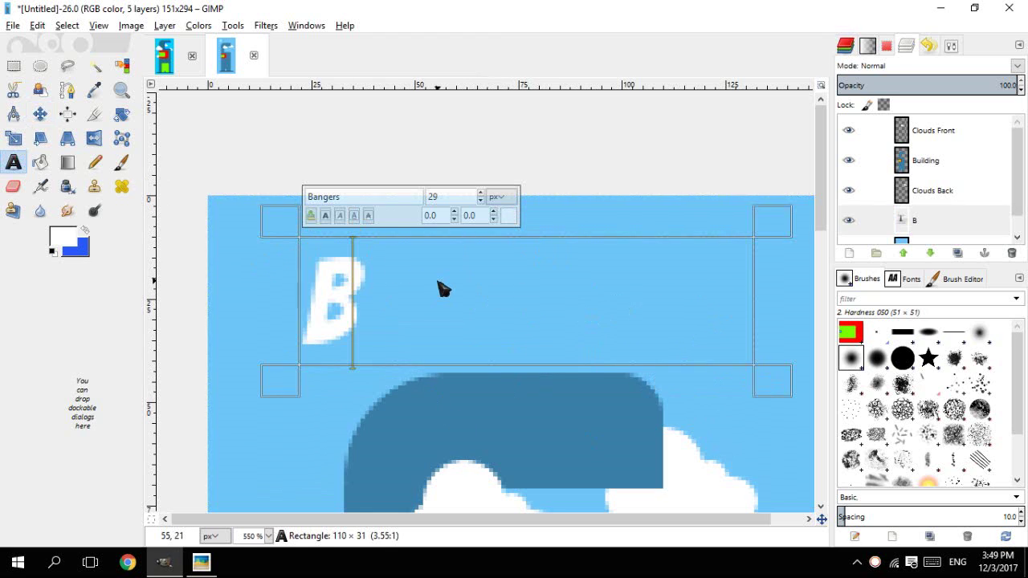
pyautogui.write('UILDING')
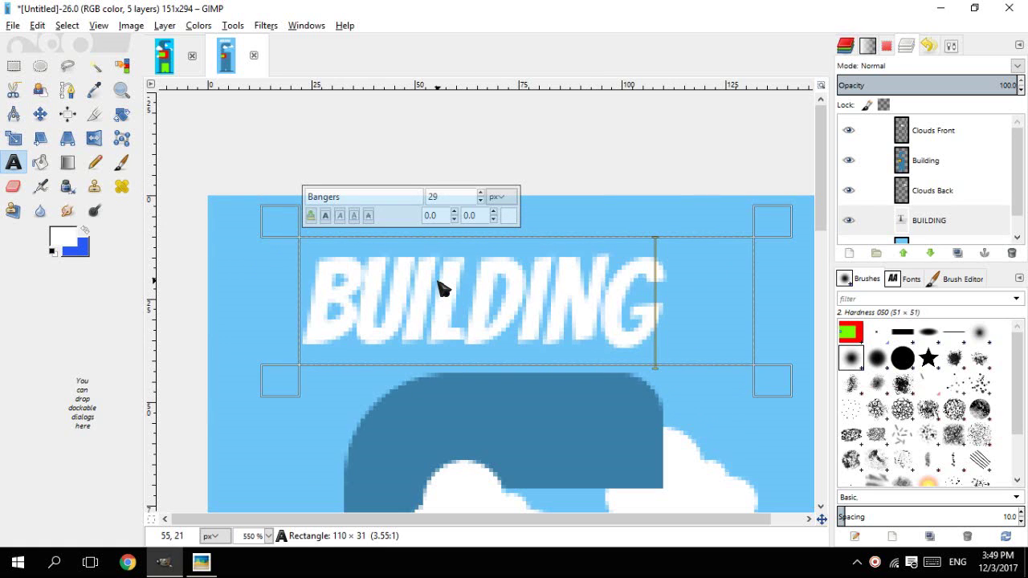
pyautogui.write('!')
pyautogui.keyDown('ctrl'); pyautogui.scroll(-4, 445, 289); pyautogui.keyUp('ctrl')
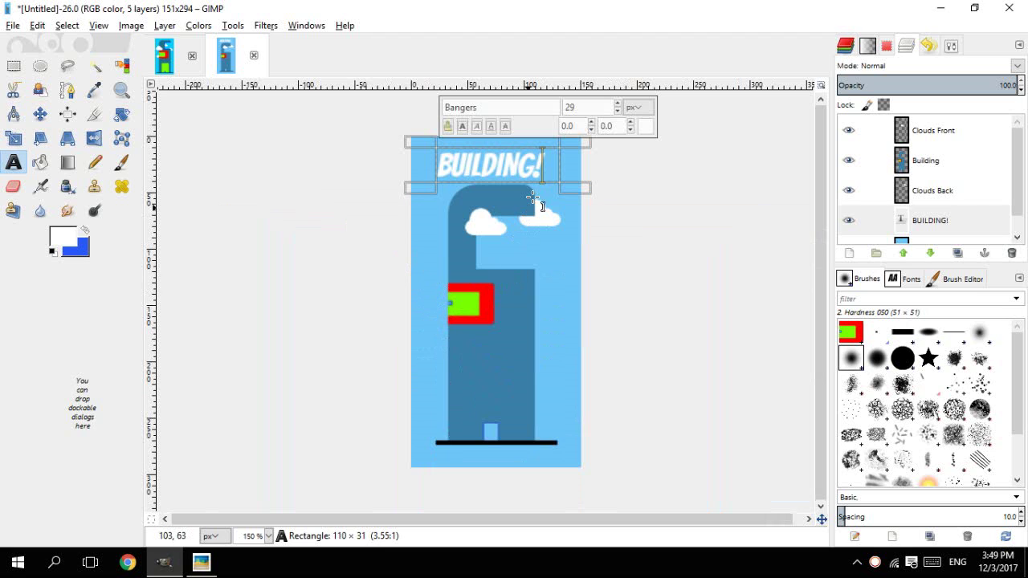
# - Try the fonts Baskerville Old Face, Bastion, Bauhaus 93 and Bell MT Italic for the text
pyautogui.click(951, 46)
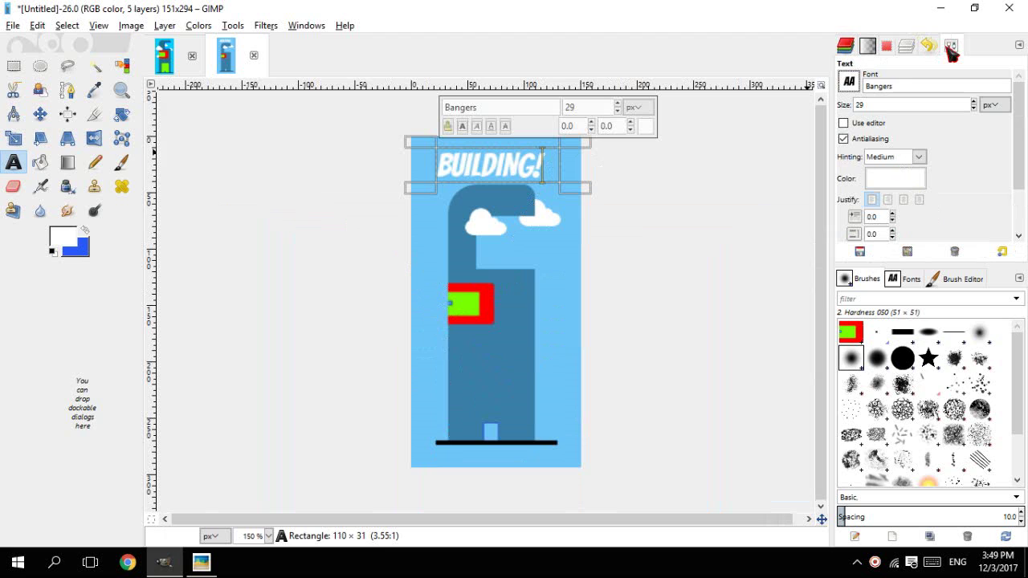
pyautogui.click(853, 85)
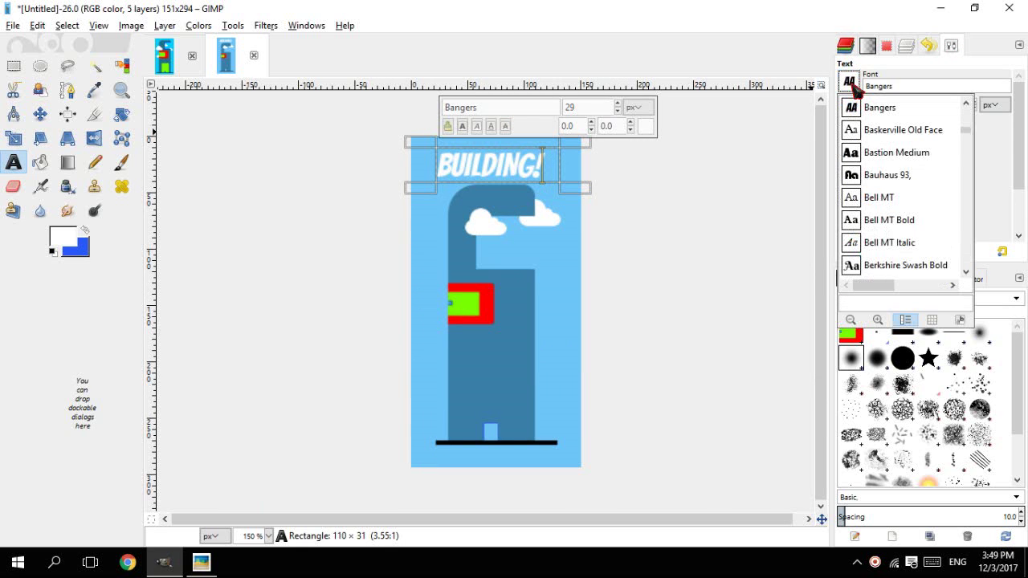
pyautogui.click(871, 132)
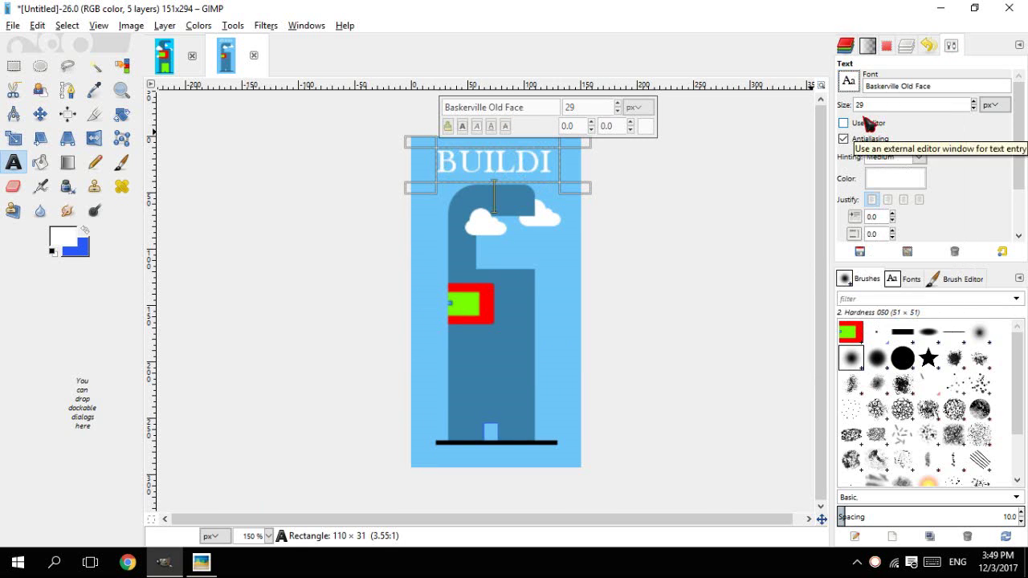
pyautogui.click(850, 83)
pyautogui.click(867, 131)
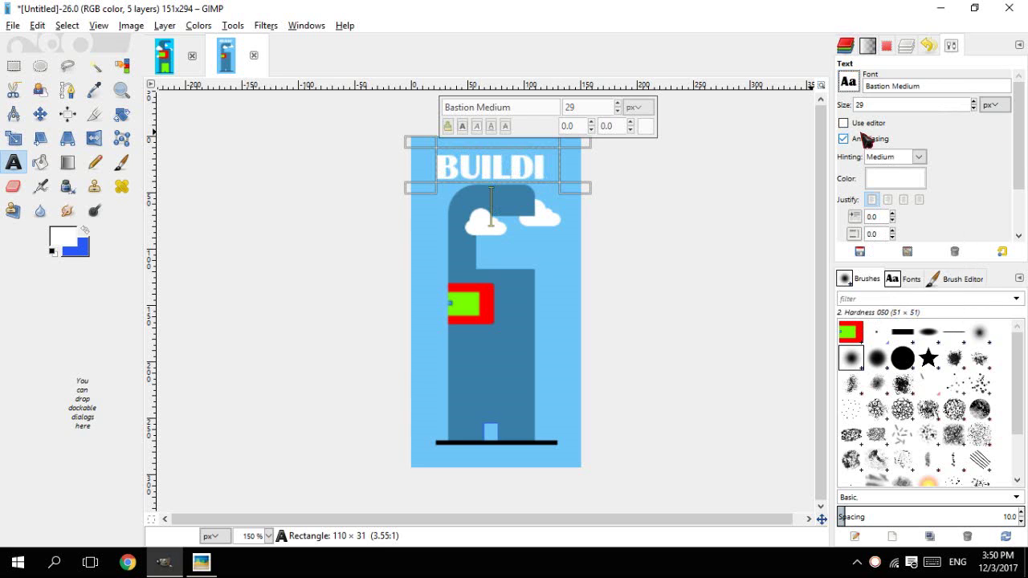
pyautogui.click(850, 85)
pyautogui.click(868, 131)
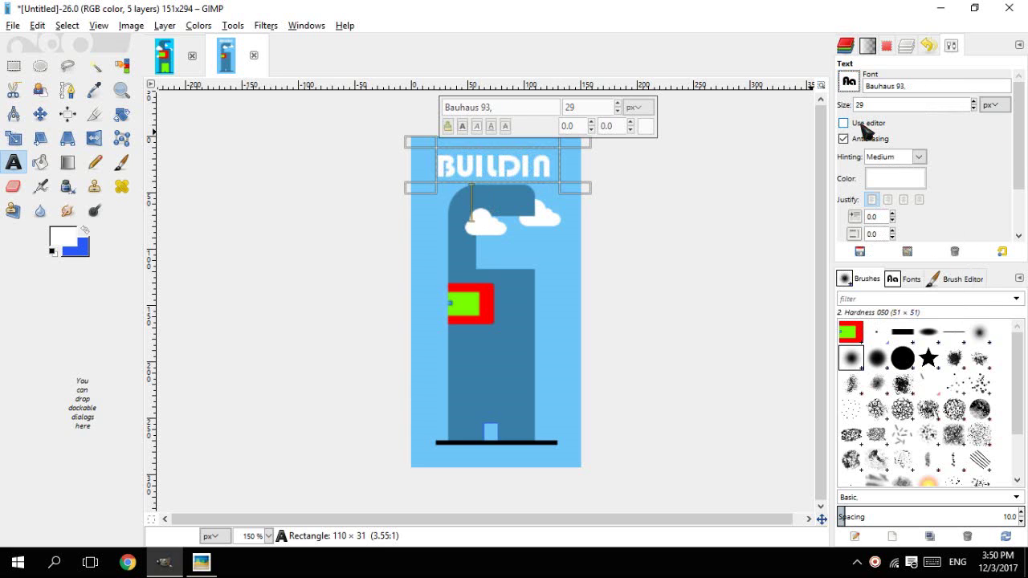
pyautogui.click(856, 87)
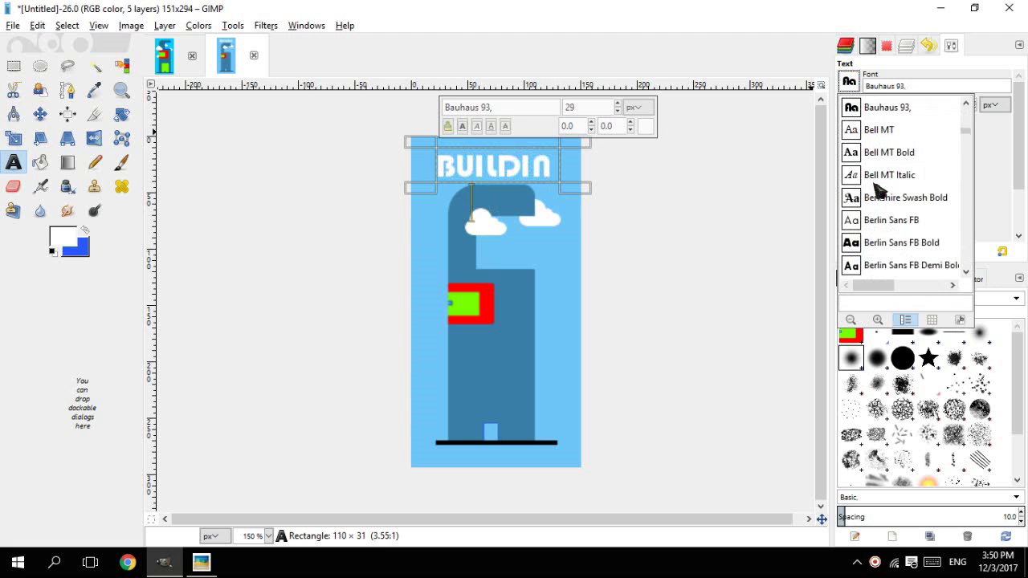
pyautogui.click(873, 175)
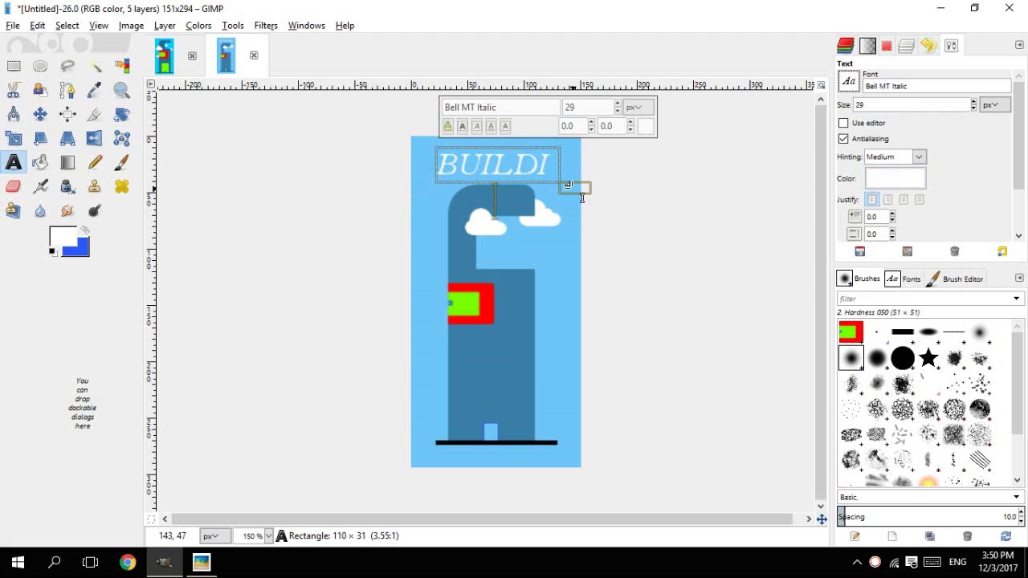
pyautogui.write('NGS')
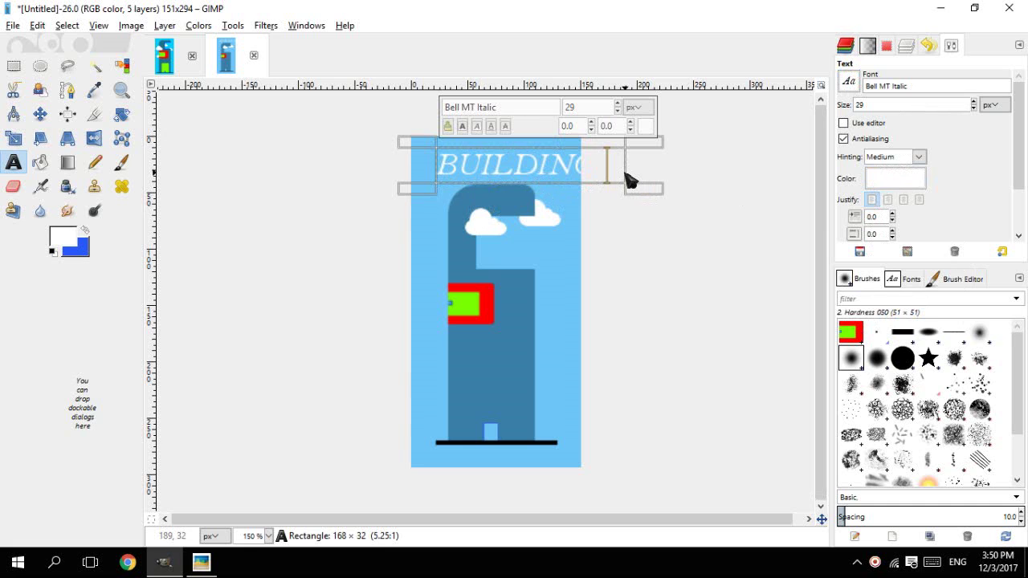
# - Reshape the text box and set the text size to 21 so it fits one line
pyautogui.moveTo(645, 201); pyautogui.dragTo(588, 225)
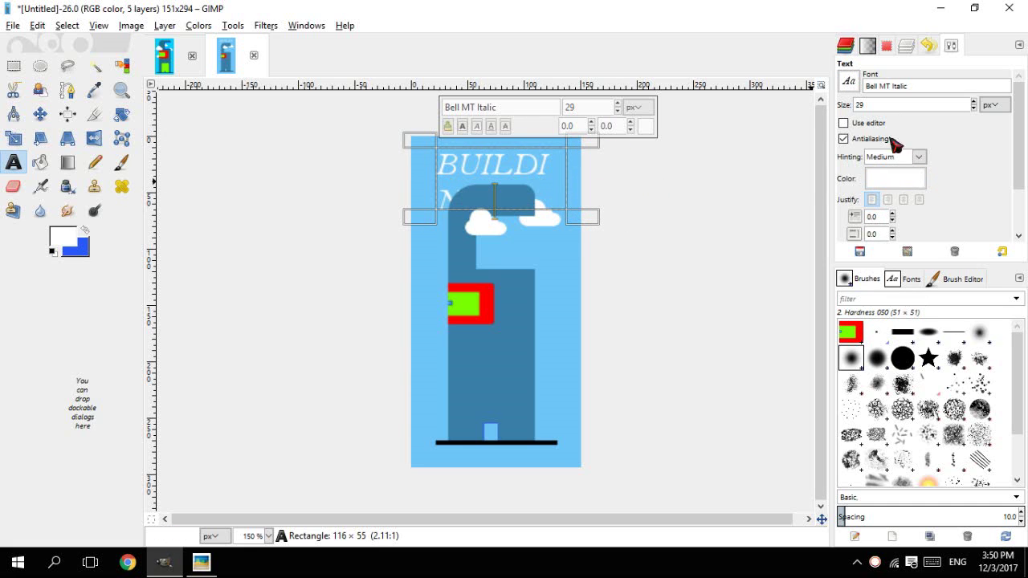
pyautogui.click(973, 109)
pyautogui.click(973, 109)
pyautogui.click(973, 109)
pyautogui.click(973, 110)
pyautogui.click(973, 110)
pyautogui.click(973, 110)
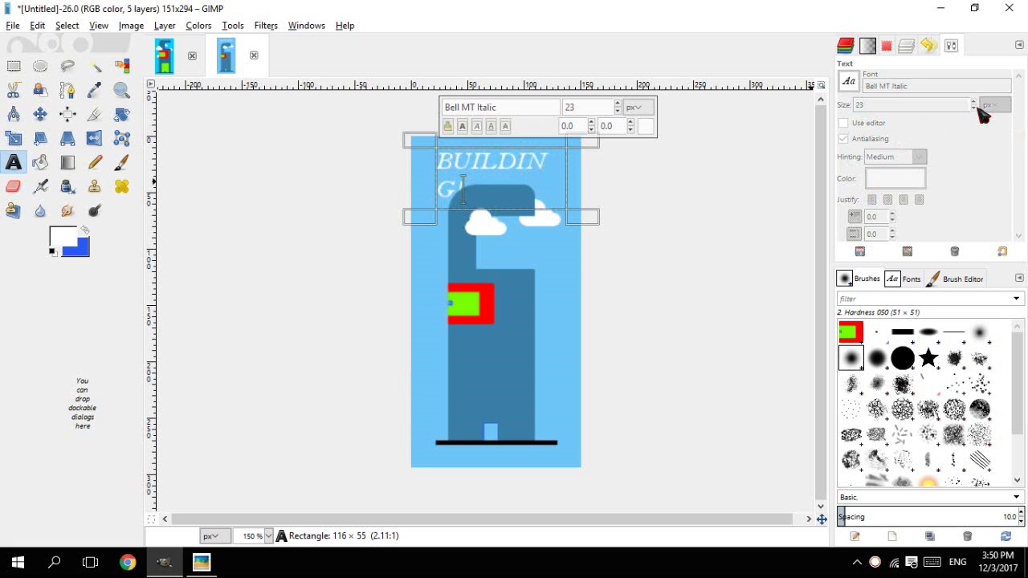
pyautogui.moveTo(981, 114); pyautogui.dragTo(981, 109)
pyautogui.moveTo(895, 35); pyautogui.dragTo(864, 60)
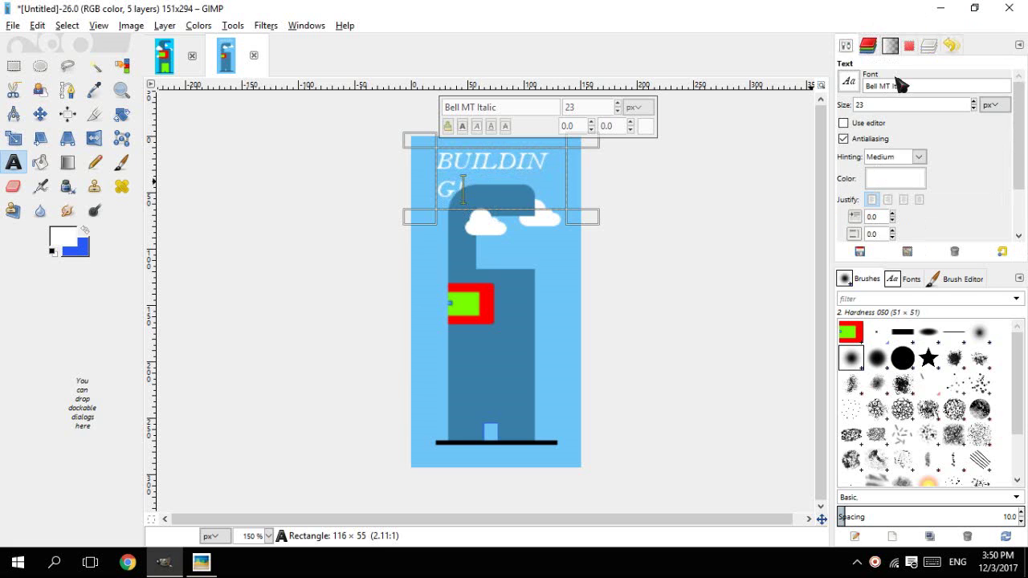
pyautogui.click(973, 110)
pyautogui.click(974, 109)
pyautogui.click(973, 110)
pyautogui.click(975, 102)
# - Try Birch Std, then settle on the Bangers font
pyautogui.click(848, 81)
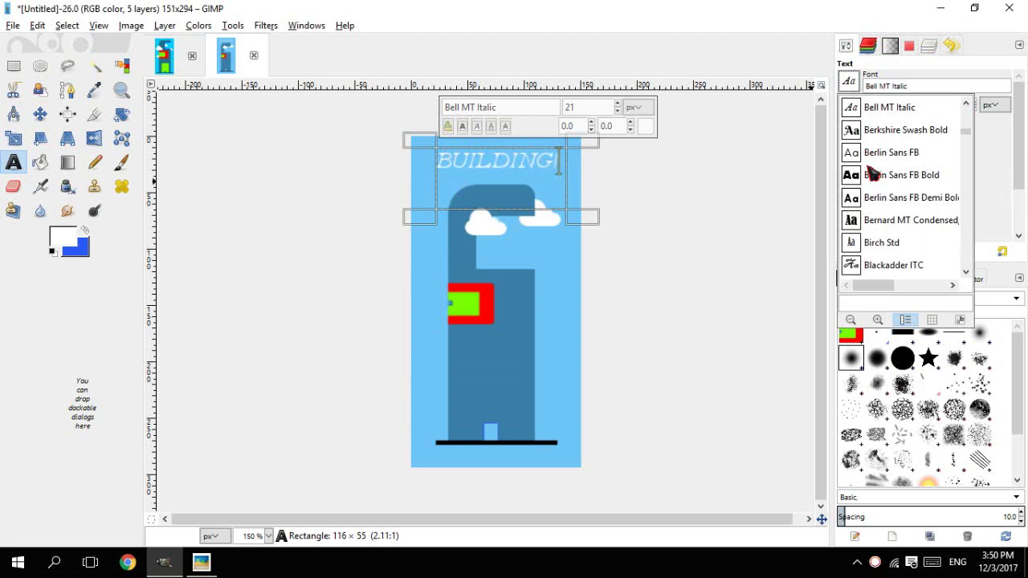
pyautogui.click(891, 248)
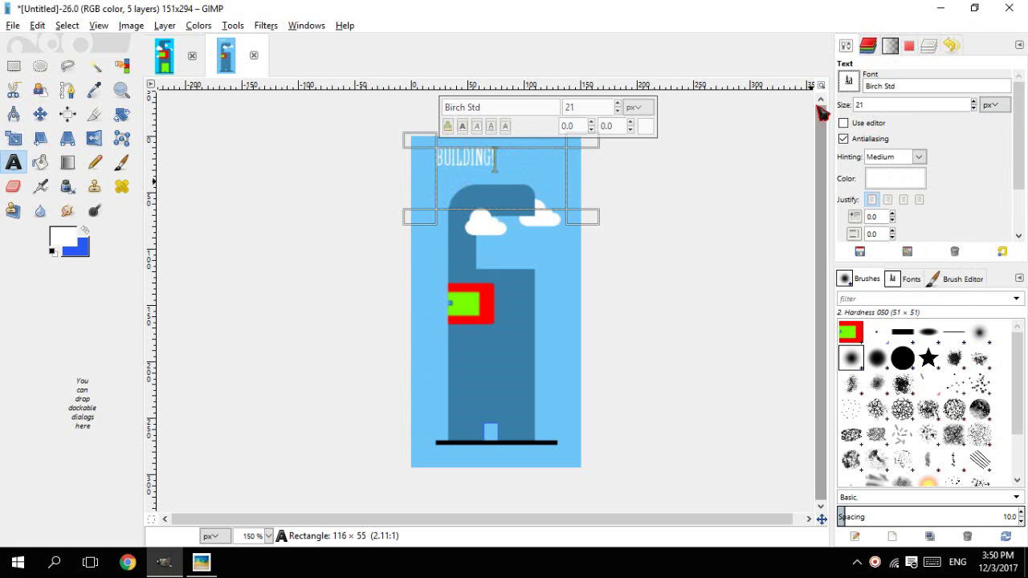
pyautogui.click(849, 81)
pyautogui.scroll(5, 879, 220)
pyautogui.scroll(-4, 875, 213)
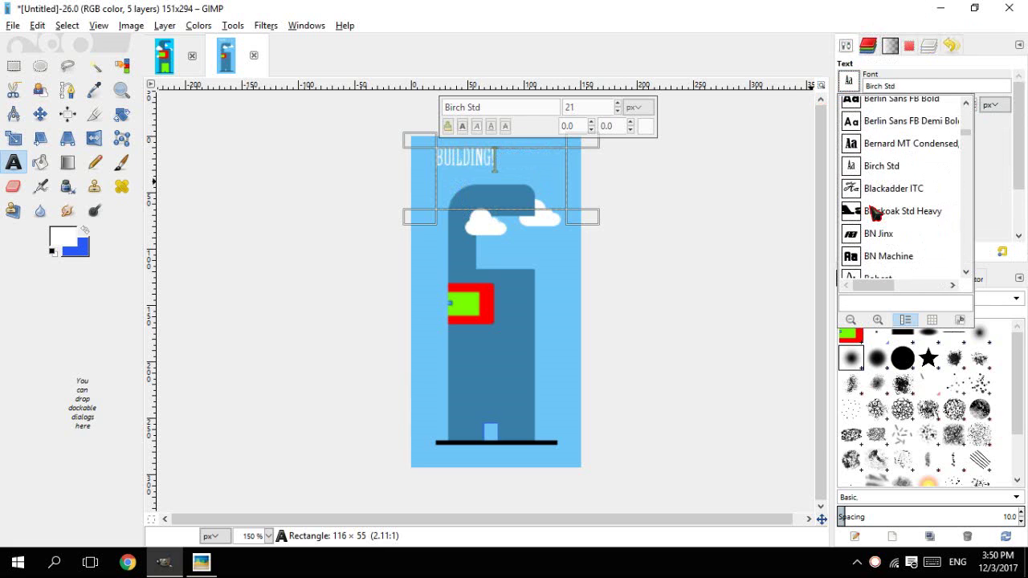
pyautogui.scroll(7, 875, 167)
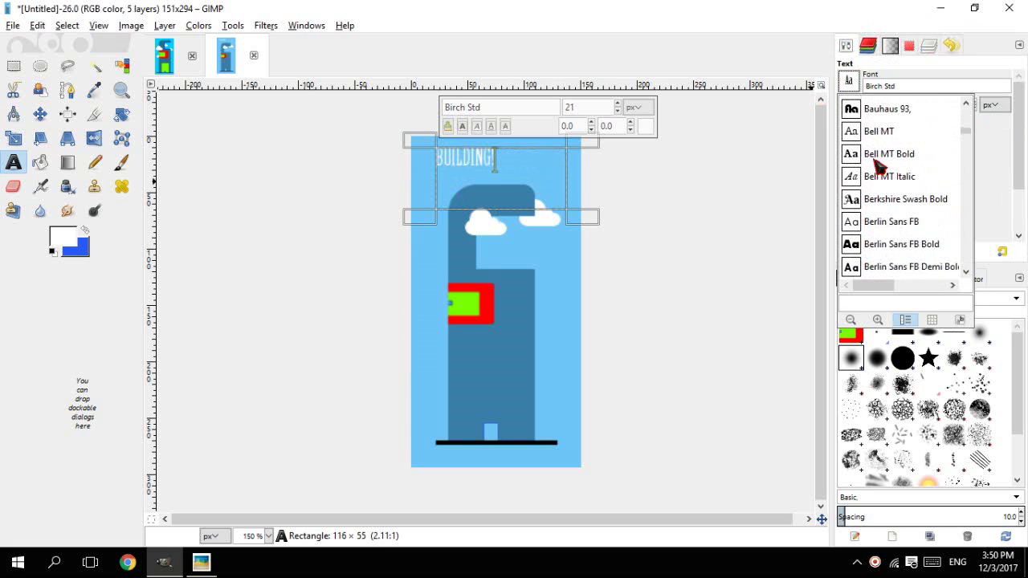
pyautogui.scroll(3, 879, 160)
pyautogui.click(887, 136)
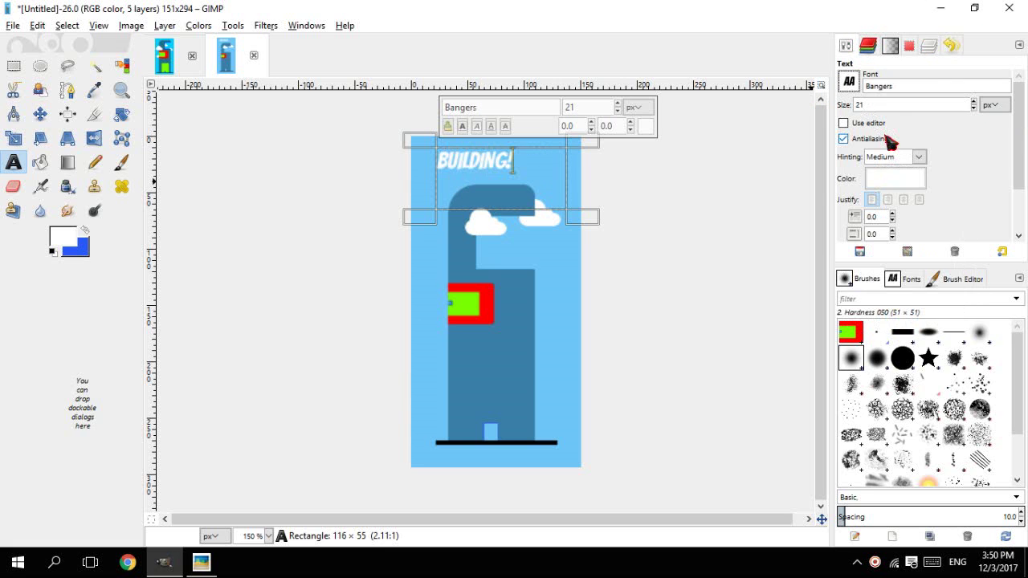
# - Try red for the text colour, then set it to black
pyautogui.click(914, 187)
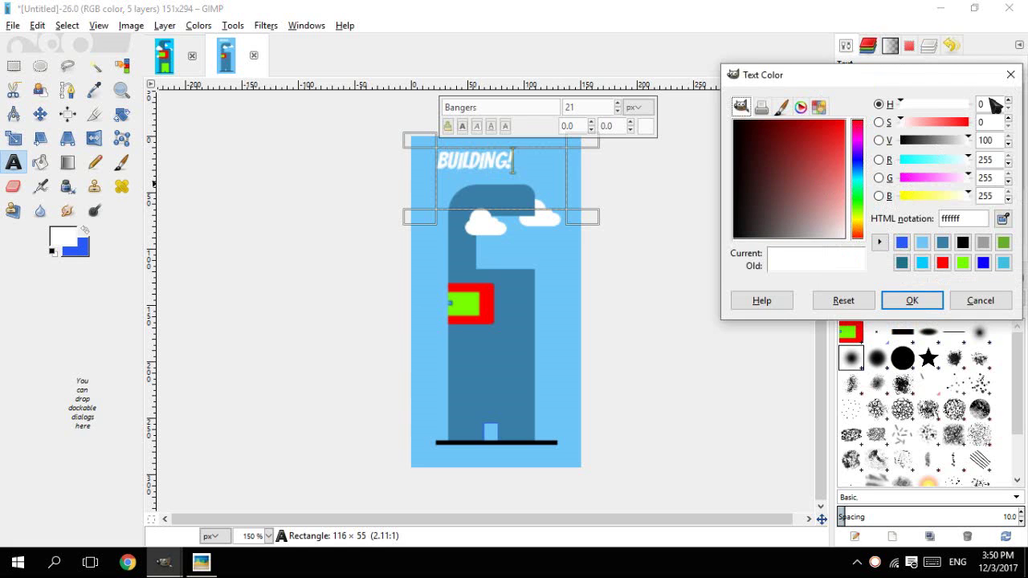
pyautogui.click(835, 120)
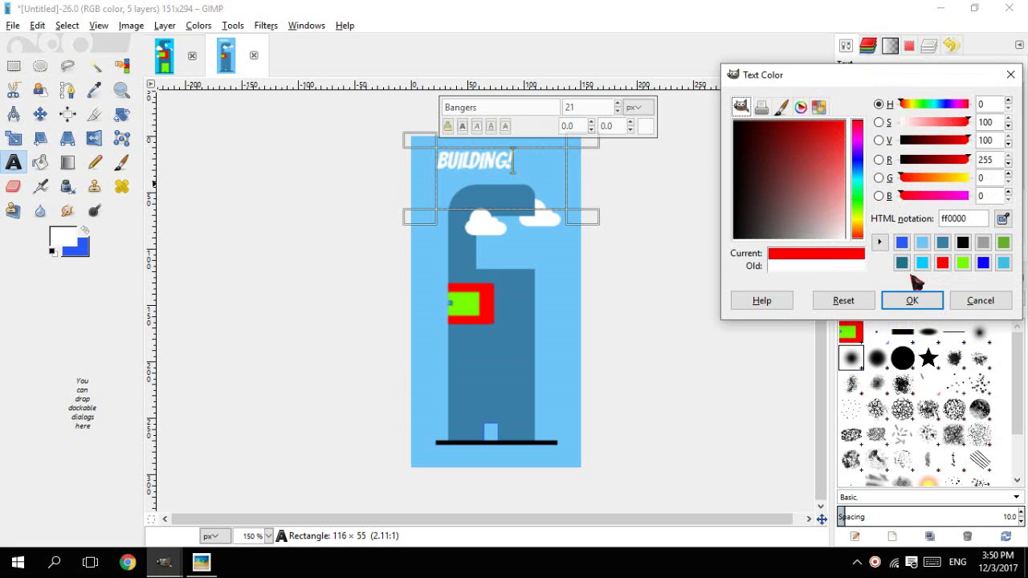
pyautogui.click(912, 300)
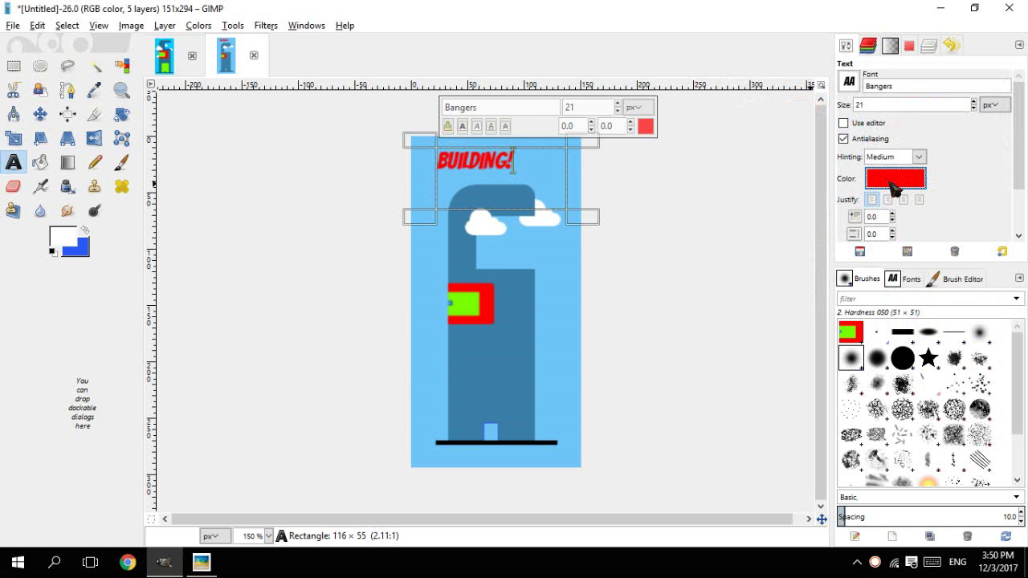
pyautogui.scroll(4, 544, 147)
pyautogui.scroll(-5, 546, 146)
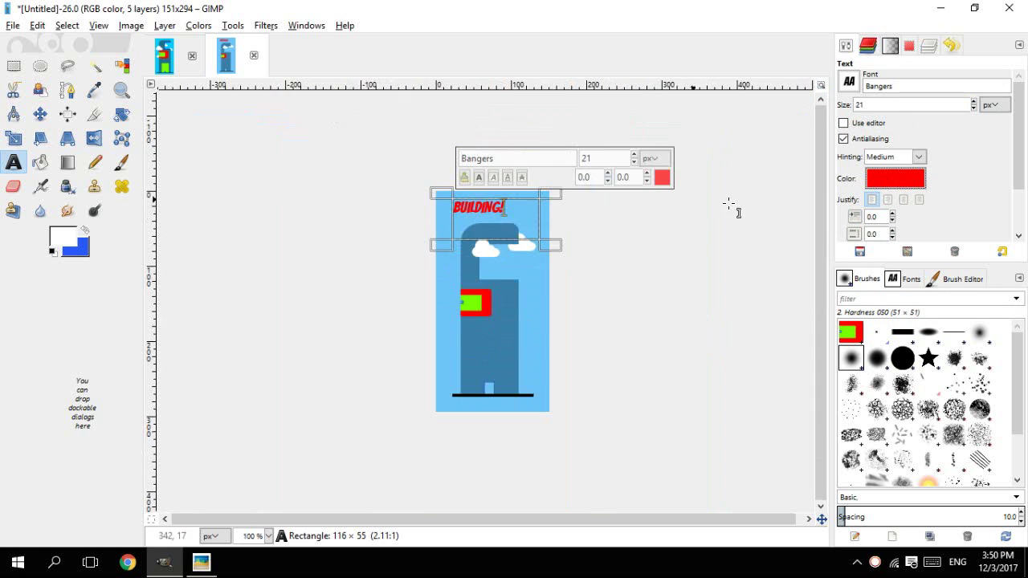
pyautogui.click(895, 178)
pyautogui.moveTo(808, 207); pyautogui.dragTo(729, 247)
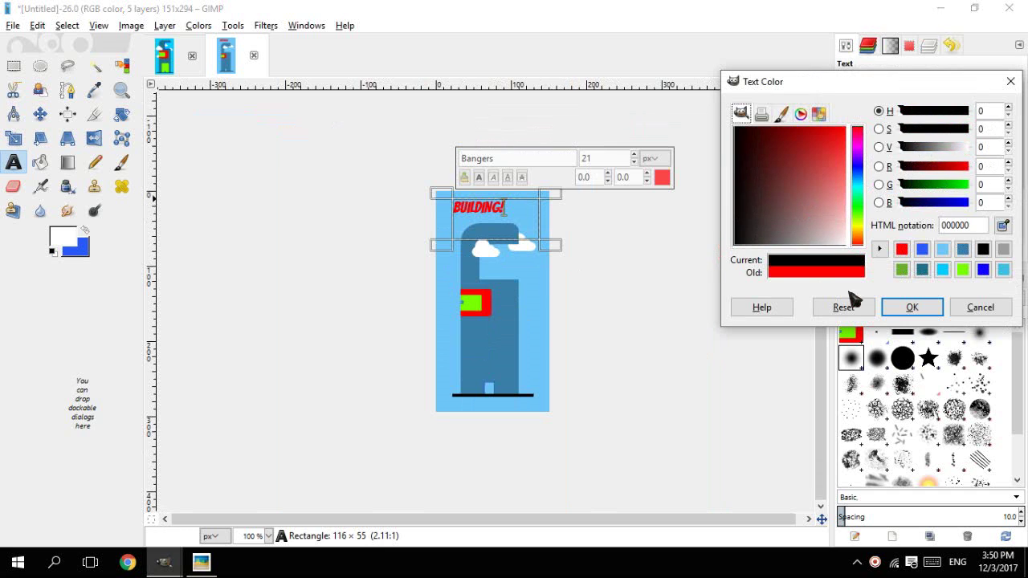
pyautogui.click(912, 306)
# - Shrink the text box to a single line and finish editing the BUILDING! text
pyautogui.press('+')
pyautogui.scroll(2, 523, 230)
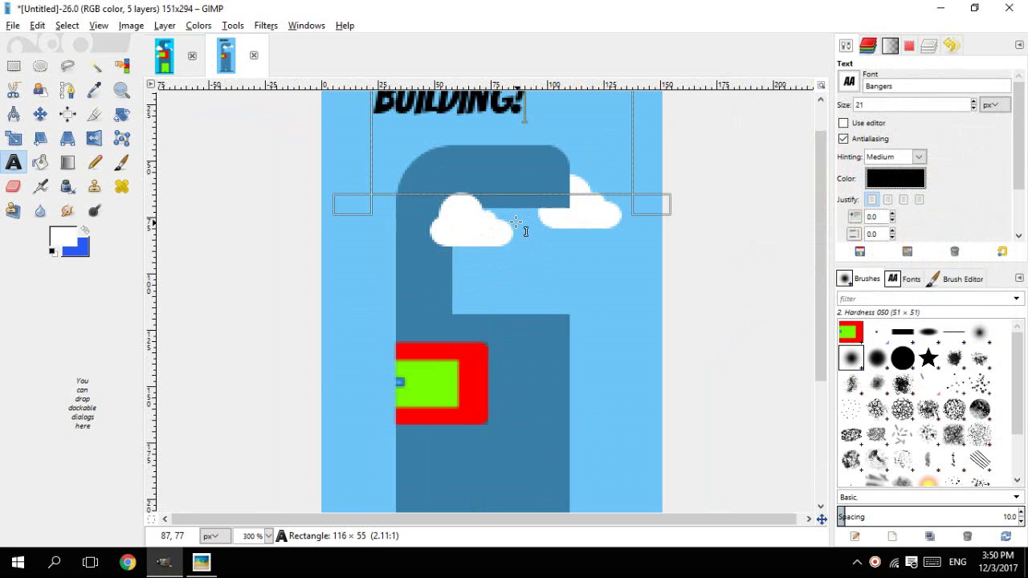
pyautogui.scroll(-3, 517, 220)
pyautogui.scroll(-2, 527, 220)
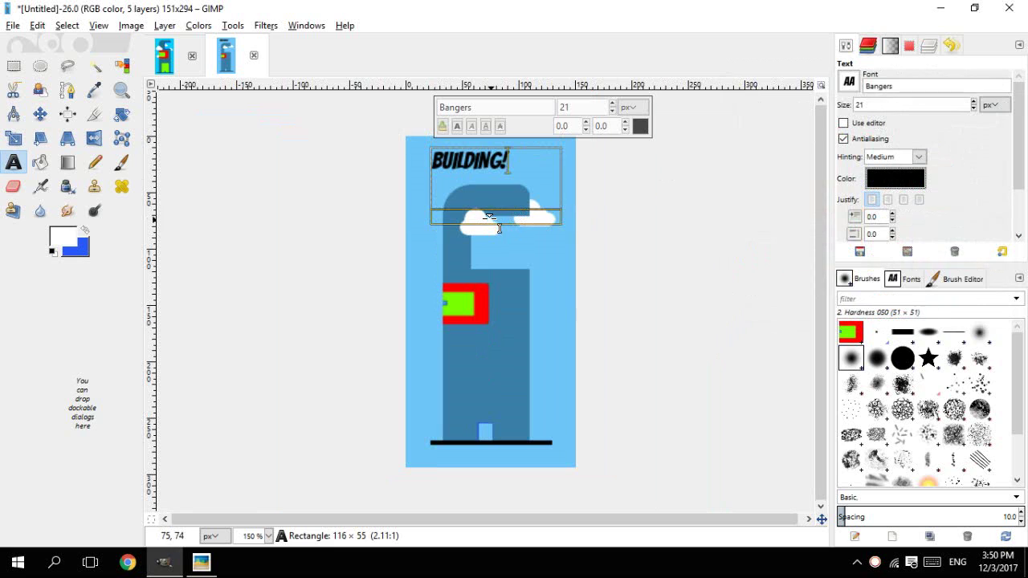
pyautogui.moveTo(498, 229); pyautogui.dragTo(529, 175)
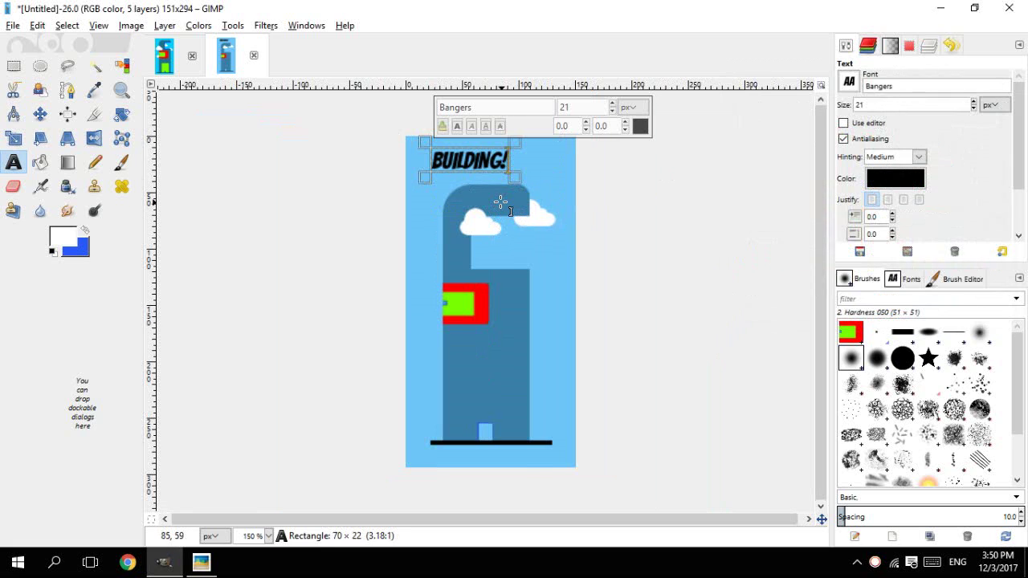
pyautogui.scroll(-1, 502, 201)
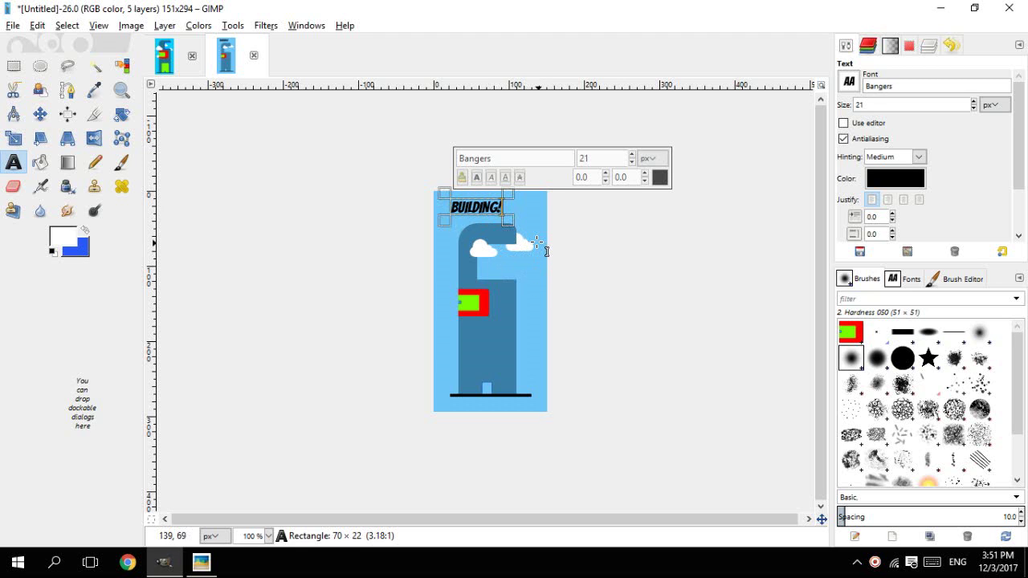
pyautogui.click(530, 242)
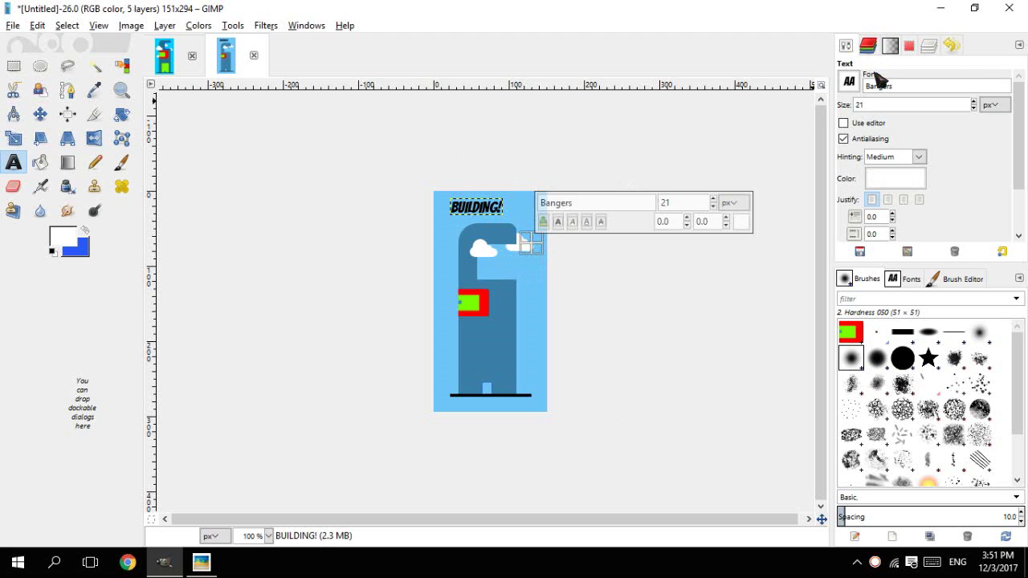
# - Discard the empty text box and select the BUILDING! text layer
pyautogui.press('Escape')
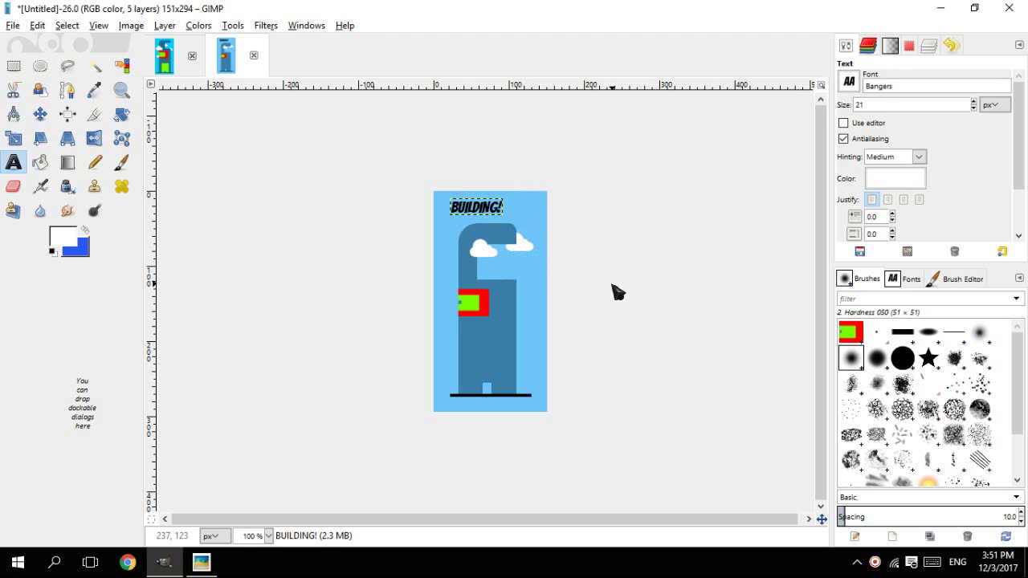
pyautogui.click(929, 46)
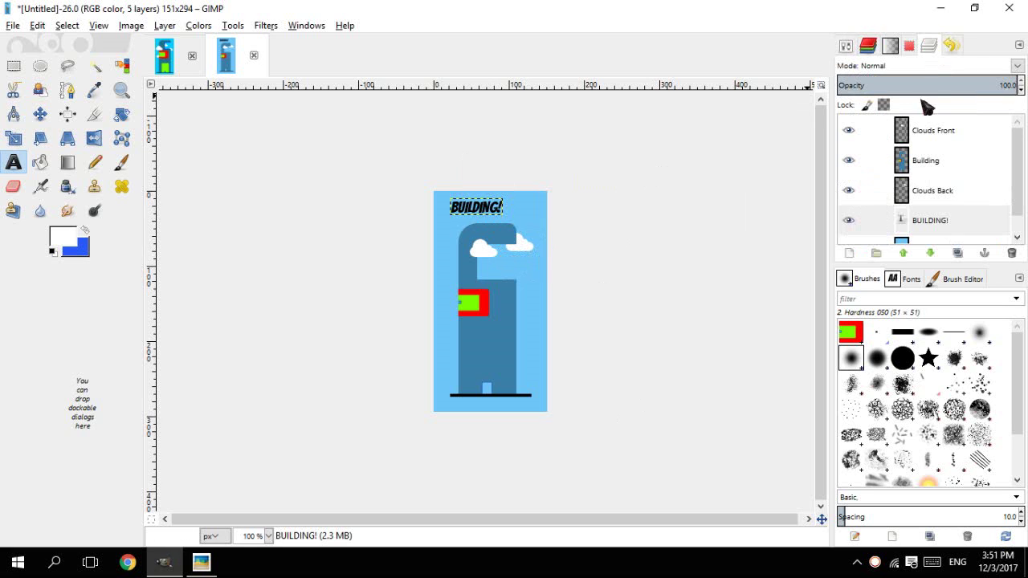
pyautogui.click(914, 229)
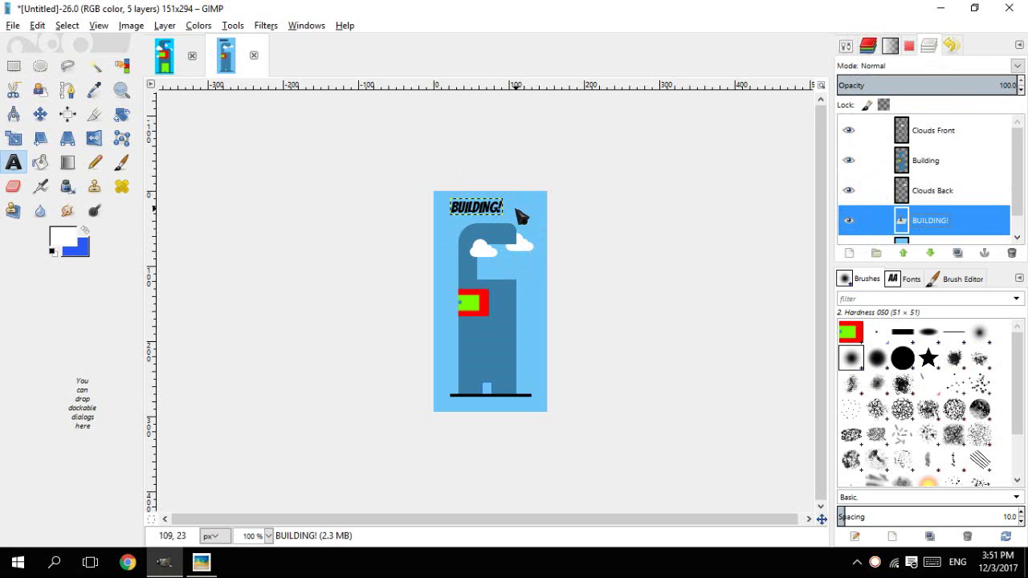
# - Move the BUILDING! text right and down so it is centred above the tower
pyautogui.scroll(3, 473, 180)
pyautogui.scroll(2, 479, 180)
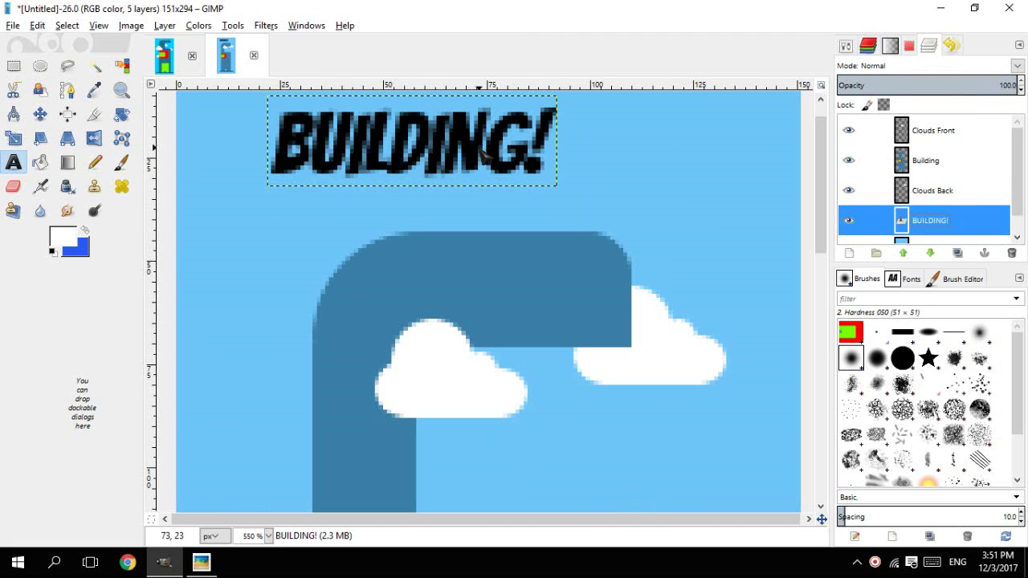
pyautogui.press('m')
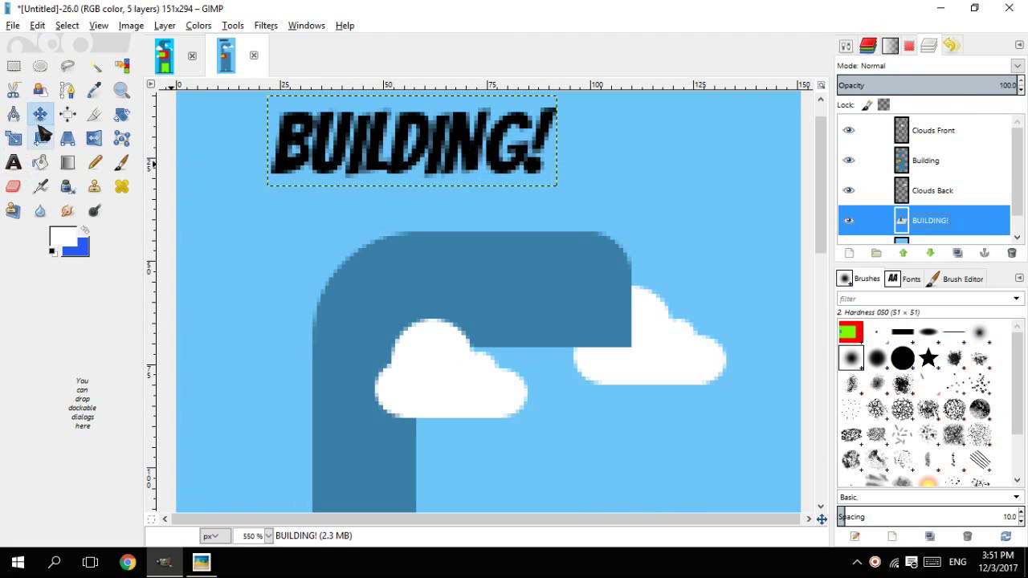
pyautogui.moveTo(494, 153); pyautogui.dragTo(563, 186)
pyautogui.press('-')
pyautogui.press('-')
pyautogui.press('-')
pyautogui.press('-')
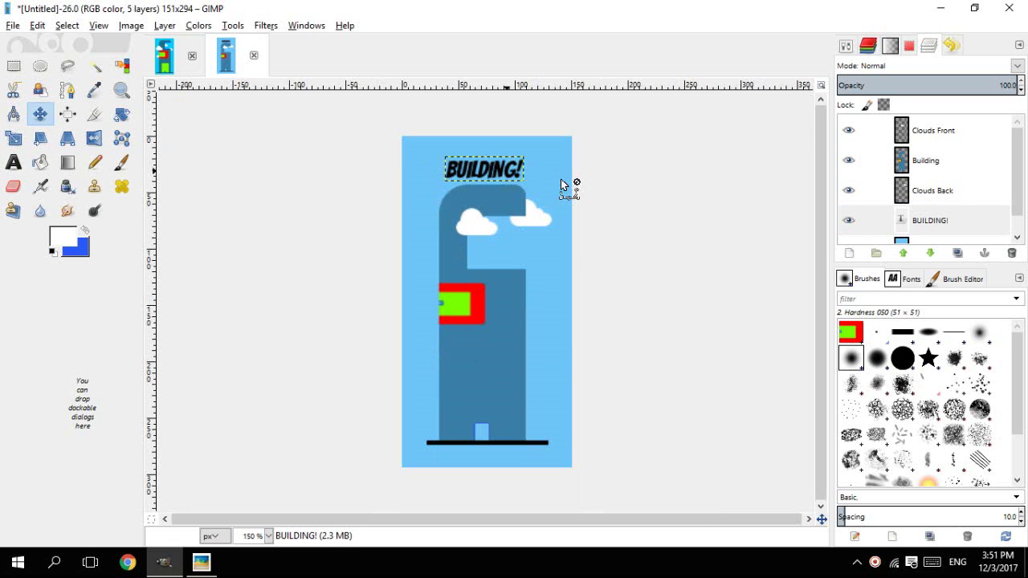
pyautogui.scroll(-1, 948, 230)
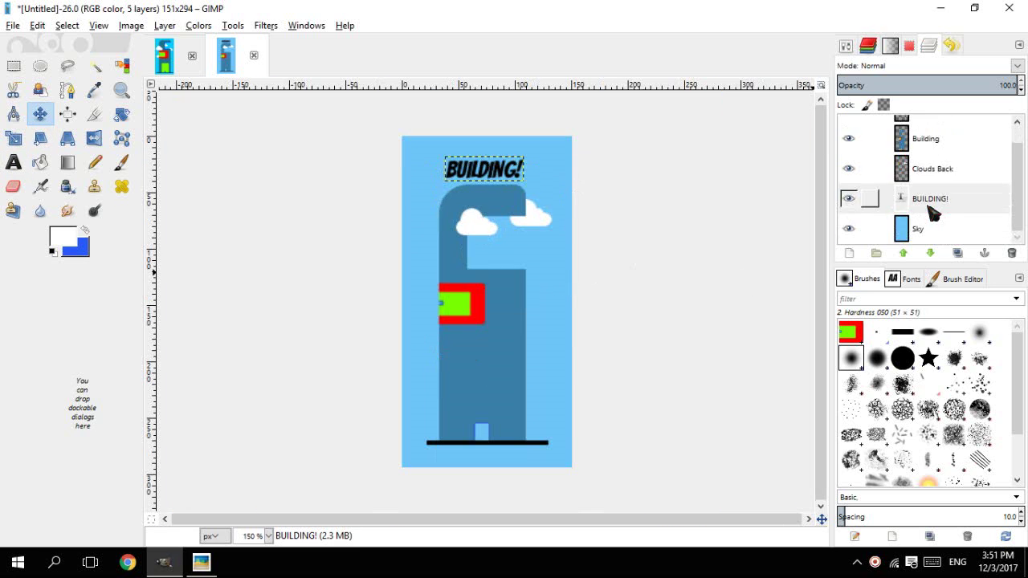
pyautogui.click(923, 231)
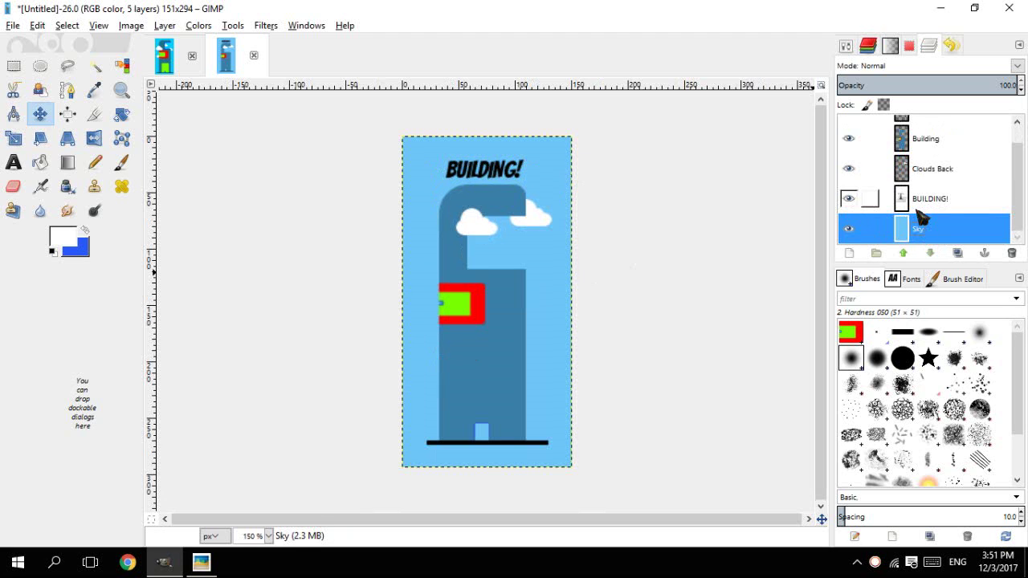
pyautogui.click(922, 212)
pyautogui.rightClick(920, 213)
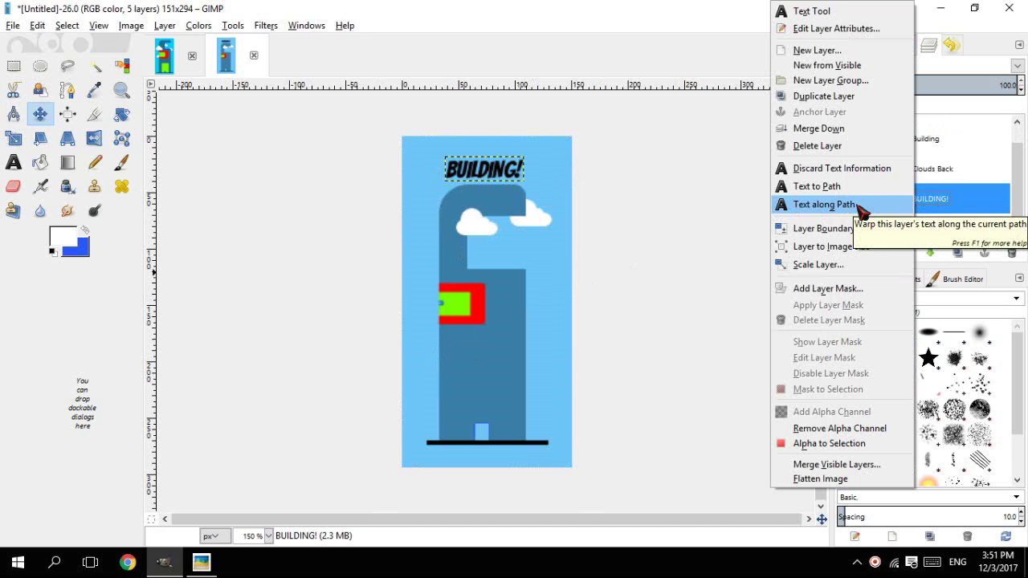
pyautogui.click(643, 280)
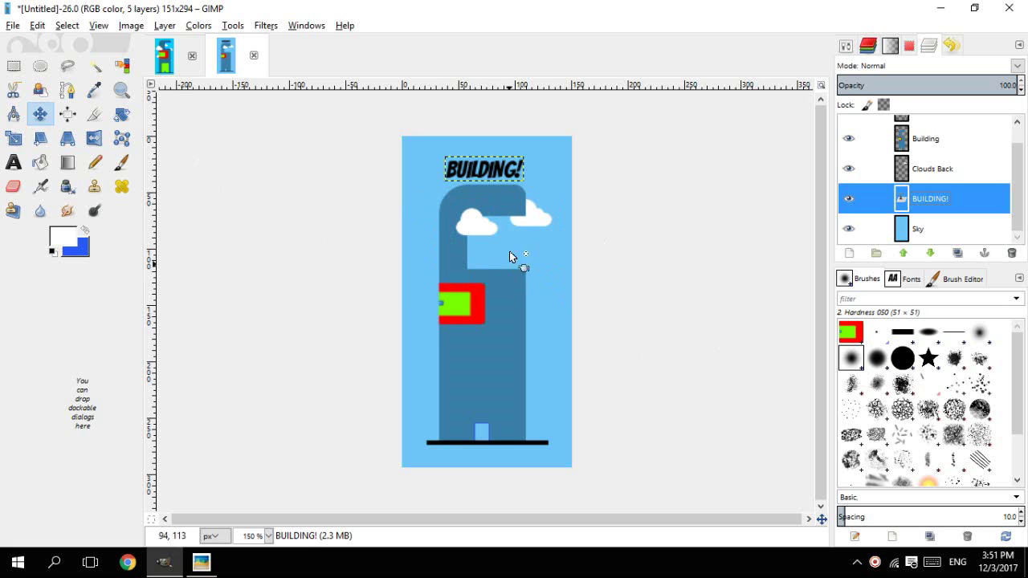
pyautogui.rightClick(913, 216)
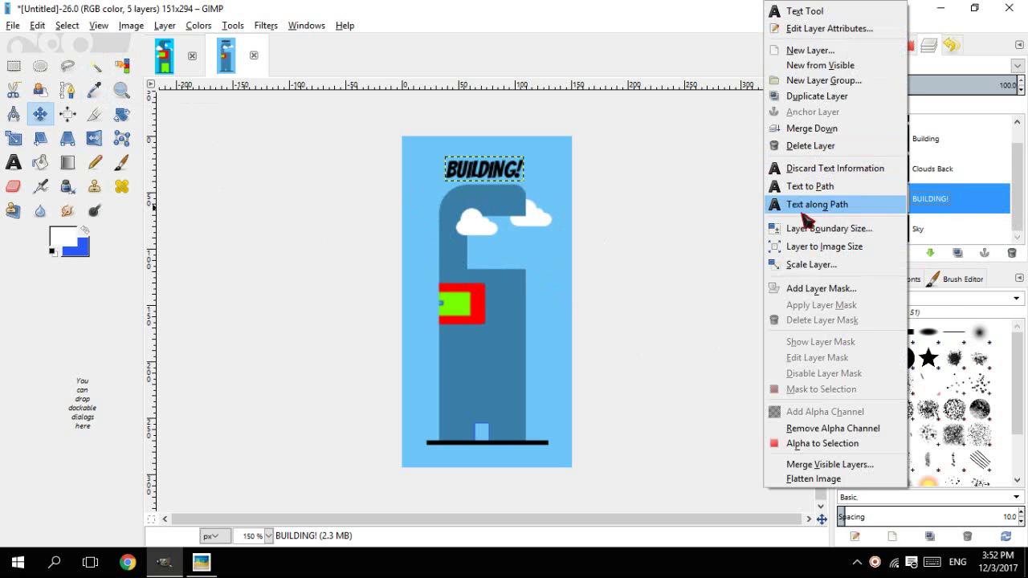
pyautogui.click(939, 211)
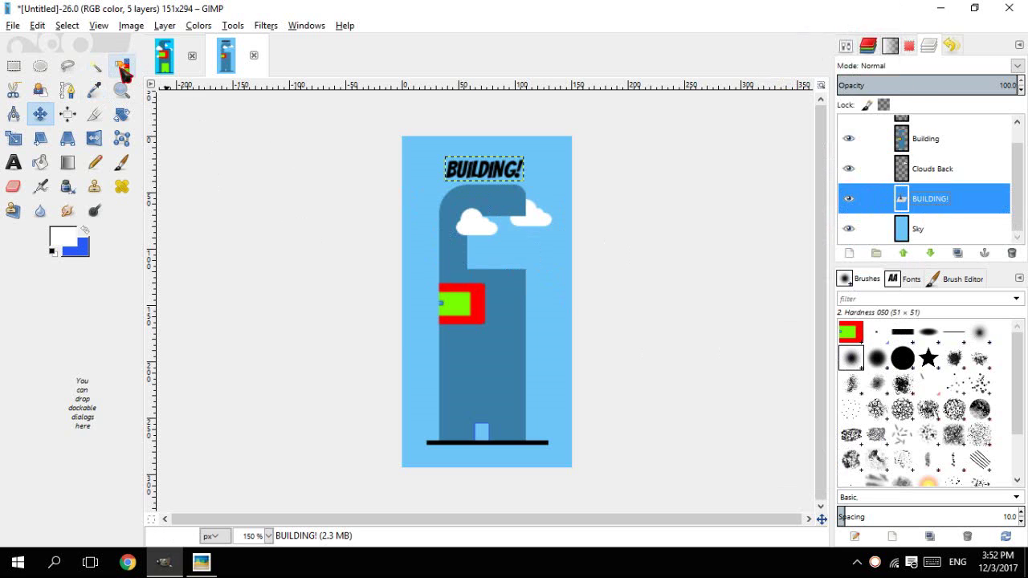
# - Switch to Bucket Fill, select the Clouds Back then Sky layers, and zoom to review the image
pyautogui.keyDown('ctrl'); pyautogui.scroll(3, 487, 165); pyautogui.keyUp('ctrl')
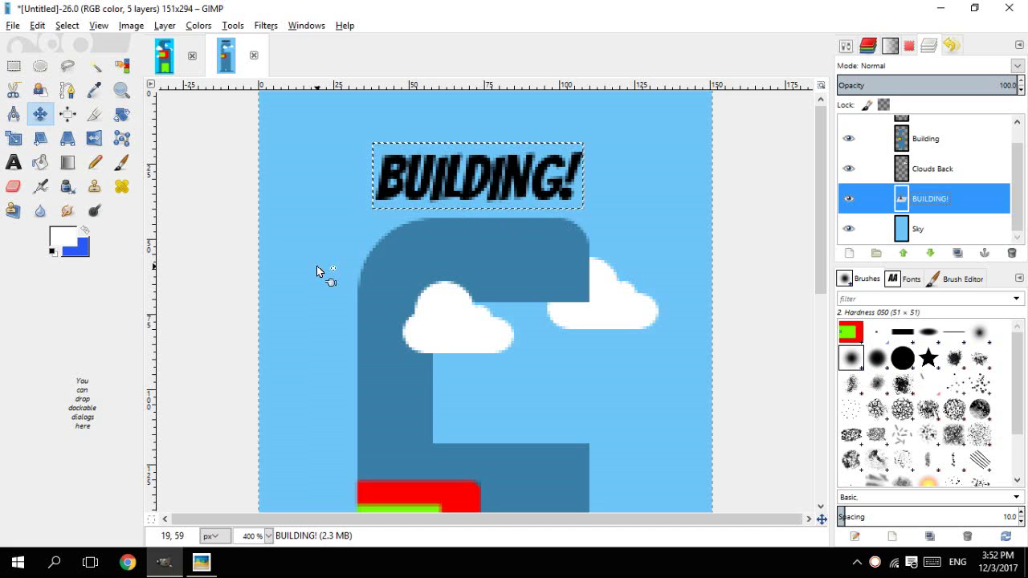
pyautogui.hotkey('shift', 'b')
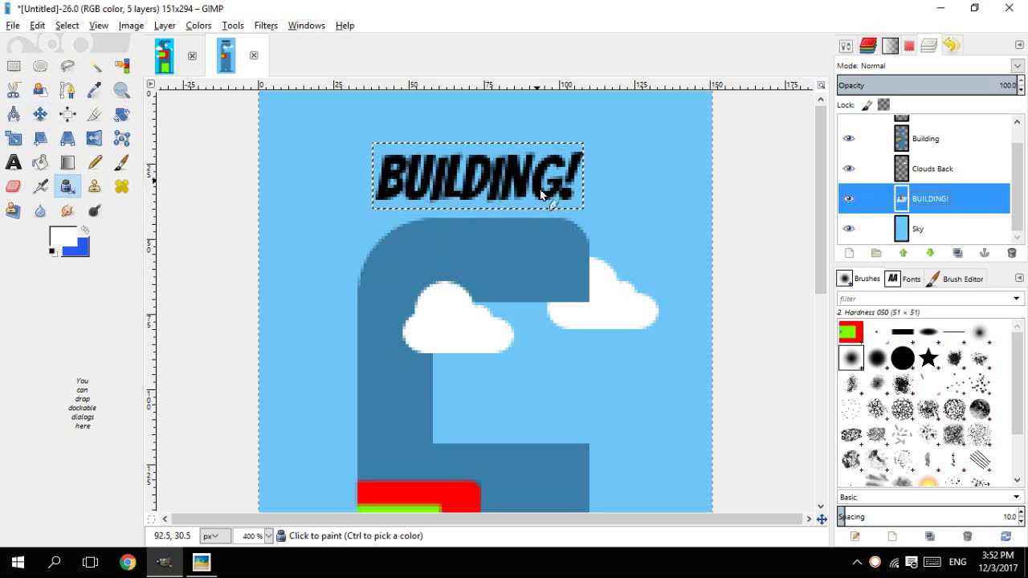
pyautogui.click(905, 169)
pyautogui.keyDown('ctrl'); pyautogui.scroll(-3, 563, 175); pyautogui.keyUp('ctrl')
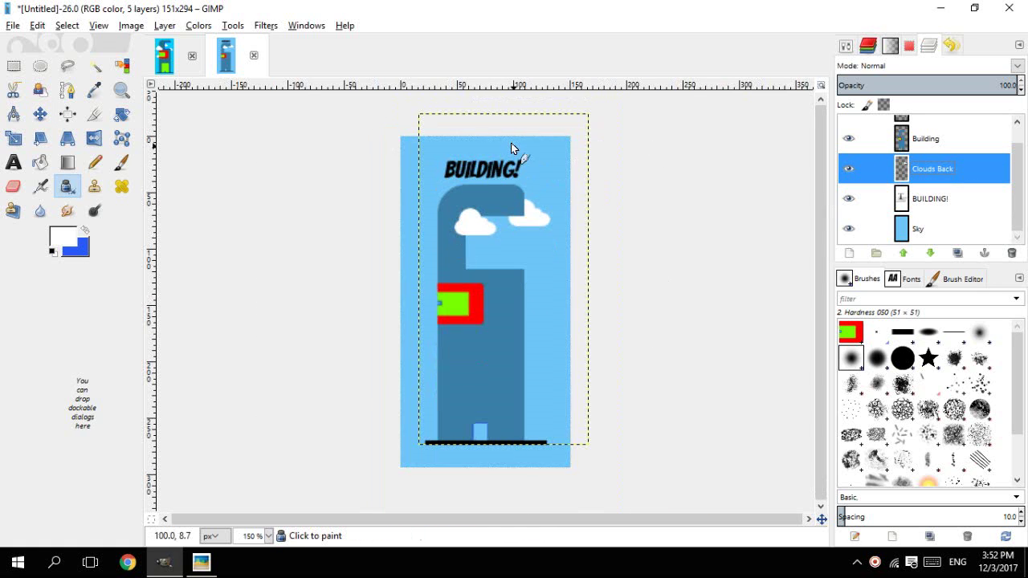
pyautogui.keyDown('ctrl'); pyautogui.scroll(3, 511, 143); pyautogui.keyUp('ctrl')
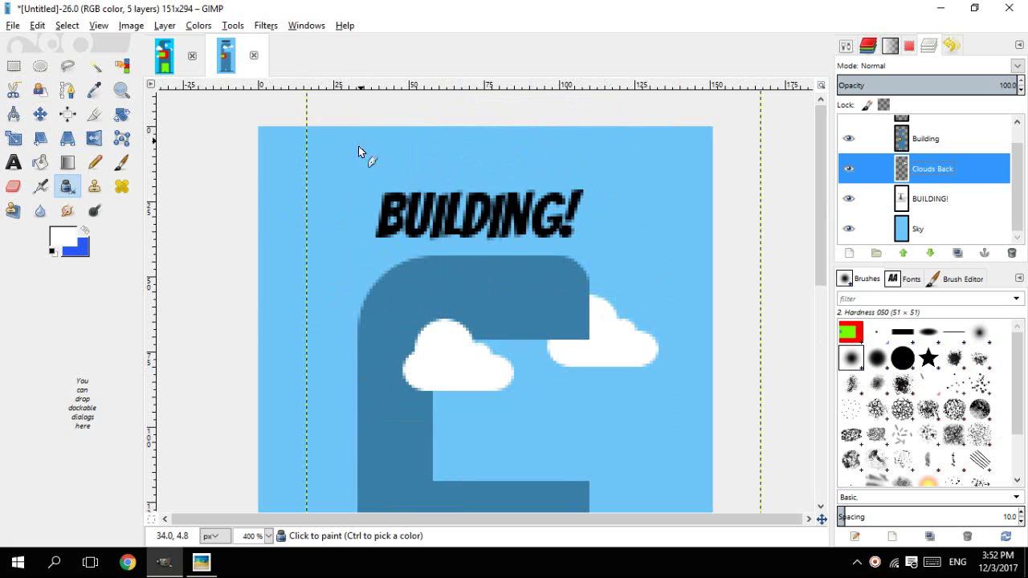
pyautogui.press('-')
pyautogui.press('-')
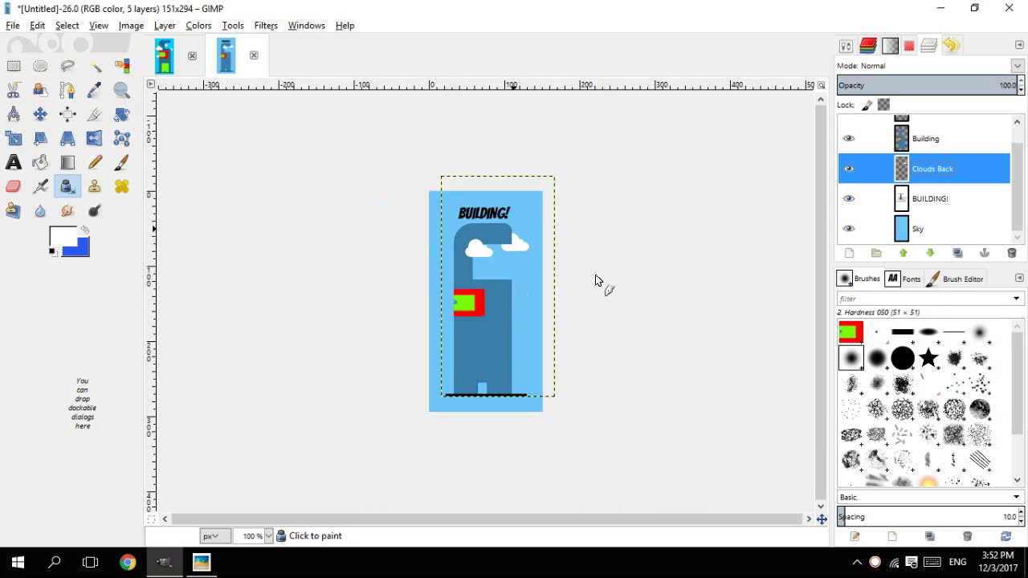
pyautogui.click(916, 238)
pyautogui.press('-')
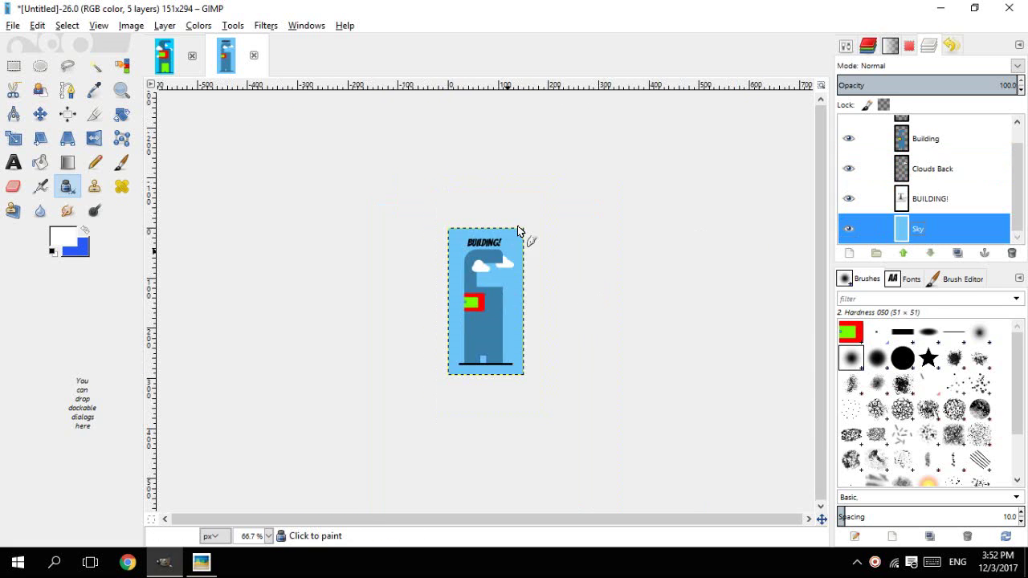
pyautogui.press('+')
pyautogui.press('+')
pyautogui.press('+')
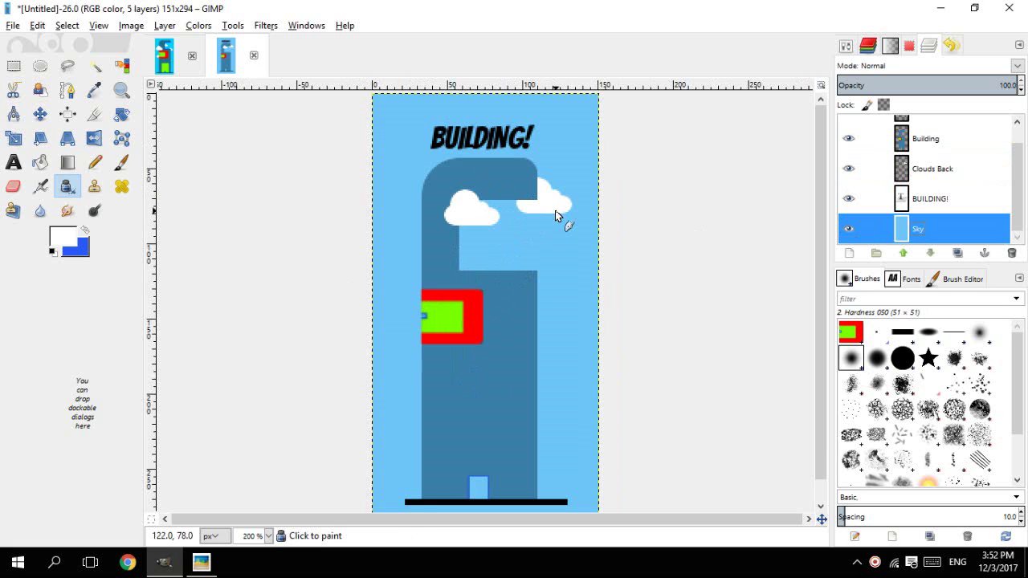
pyautogui.press('-')
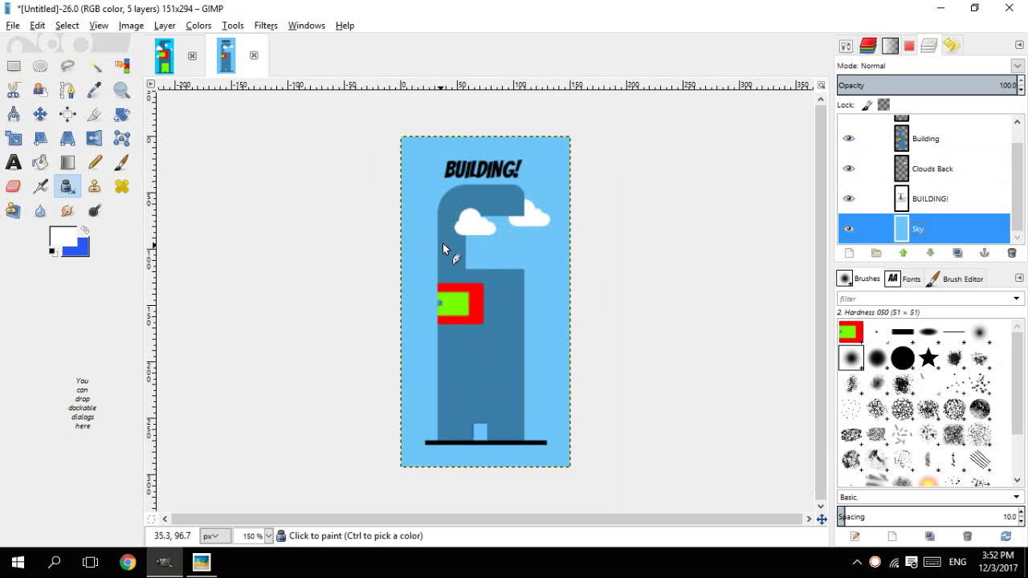